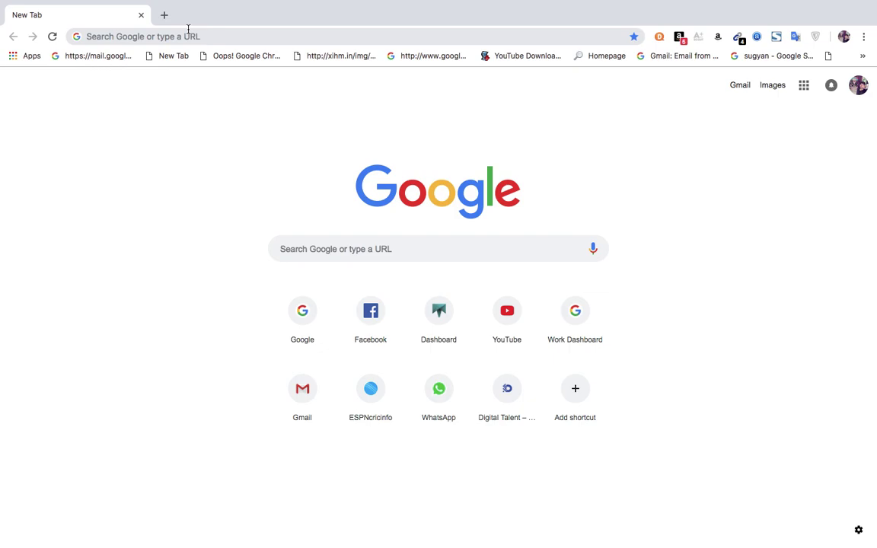
# Go to woorank.com and open its SEO review of digitaltalent.co.in, which scores 62.
pyautogui.click(188, 29)
pyautogui.write('woo')
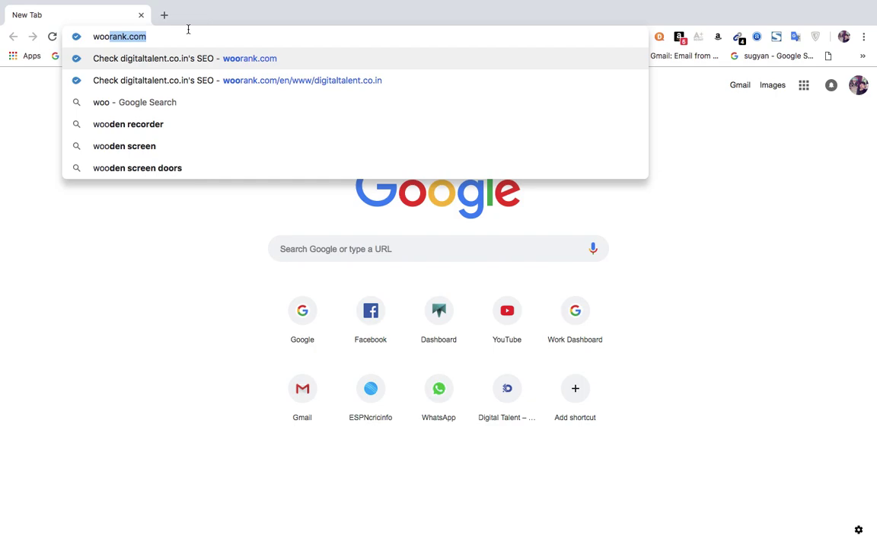
pyautogui.press('Return')
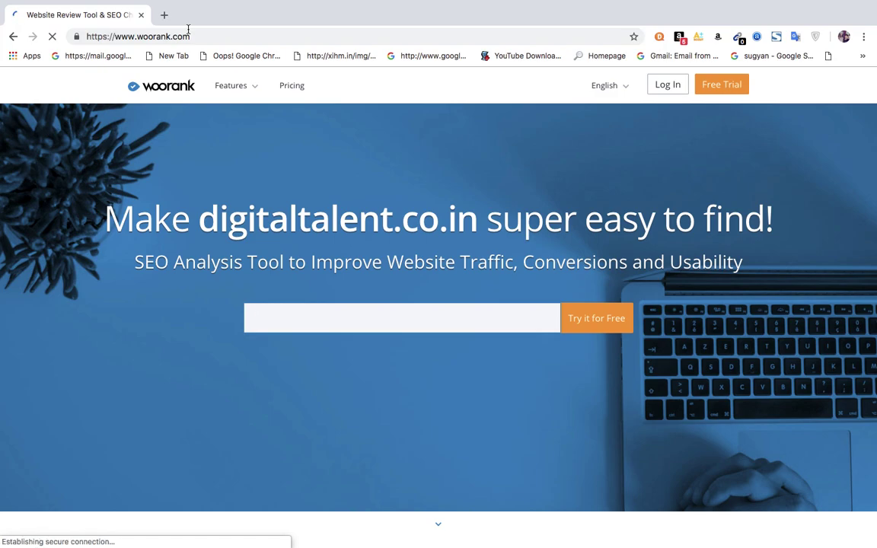
pyautogui.click(215, 37)
pyautogui.click(215, 36)
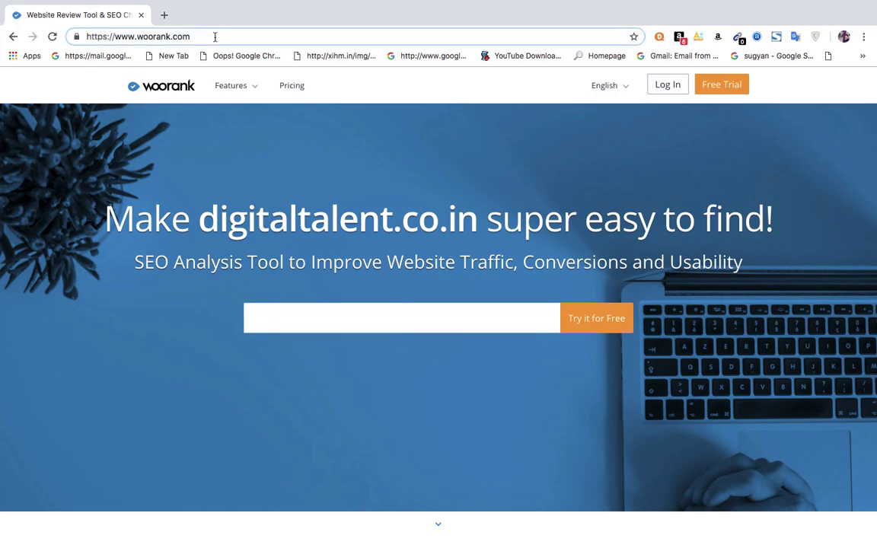
pyautogui.write('/t')
pyautogui.press('BackSpace')
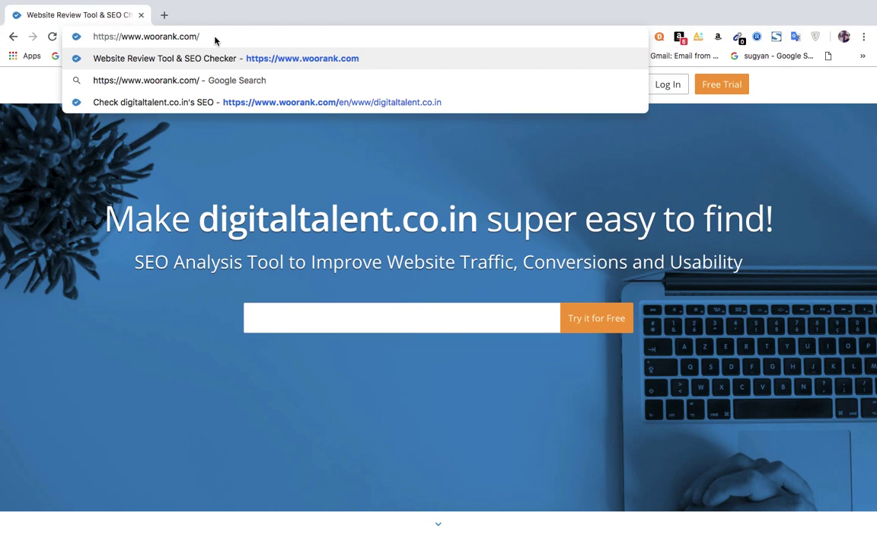
pyautogui.click(269, 102)
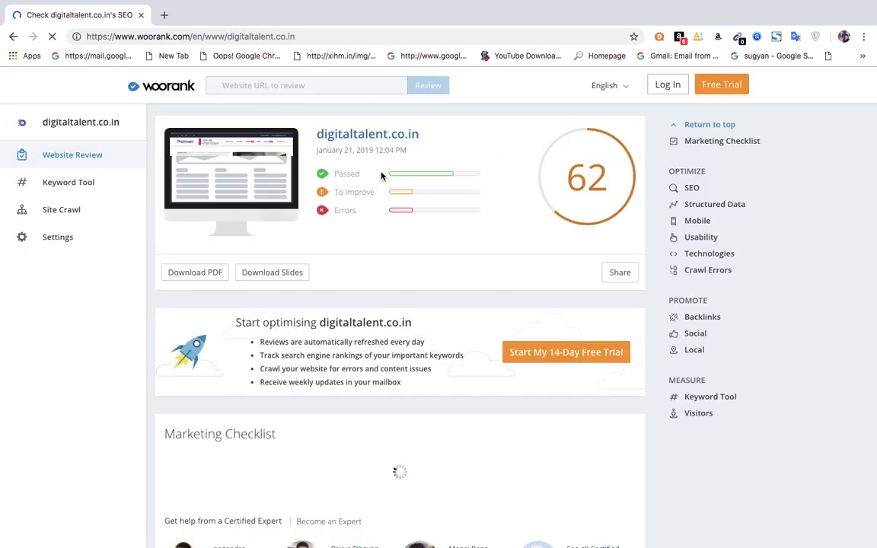
# Load thesupervisa.com in a new browser tab.
pyautogui.click(163, 15)
pyautogui.write('the')
pyautogui.press('Return')
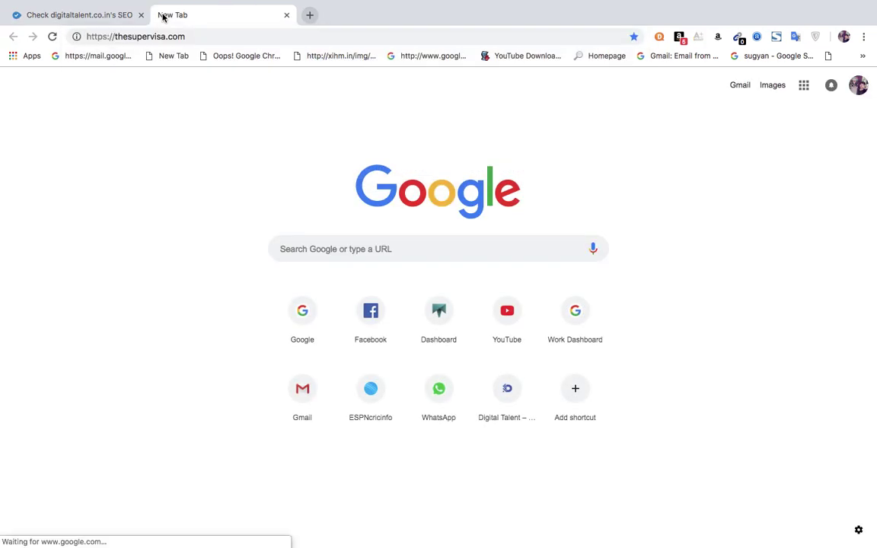
# Back on WooRank, dismiss the sign-up popup and expand then collapse the Title Tag explanation.
pyautogui.click(79, 15)
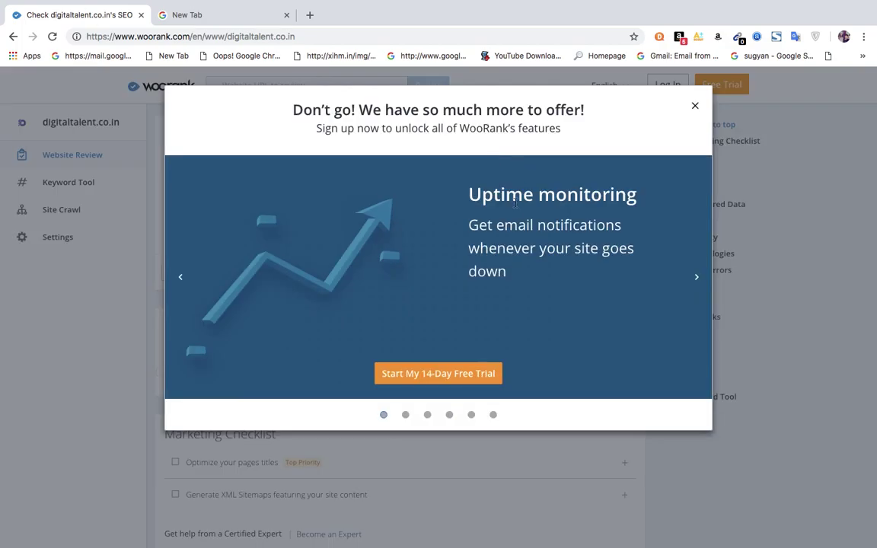
pyautogui.click(696, 106)
pyautogui.moveTo(586, 192)
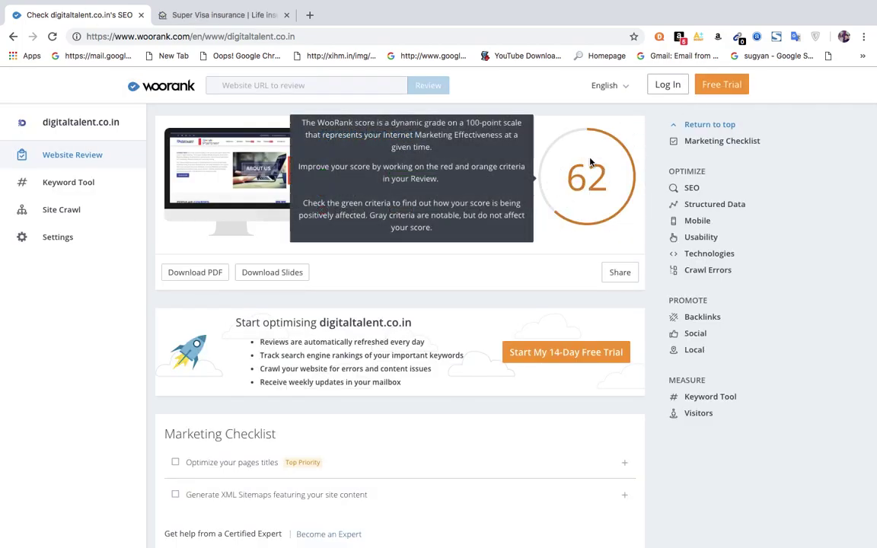
pyautogui.scroll(-3, 536, 284)
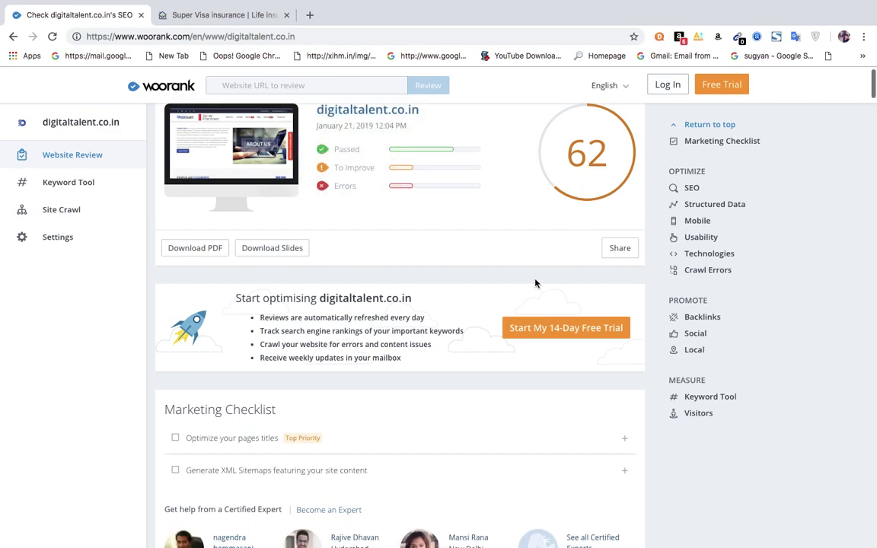
pyautogui.scroll(-5, 535, 283)
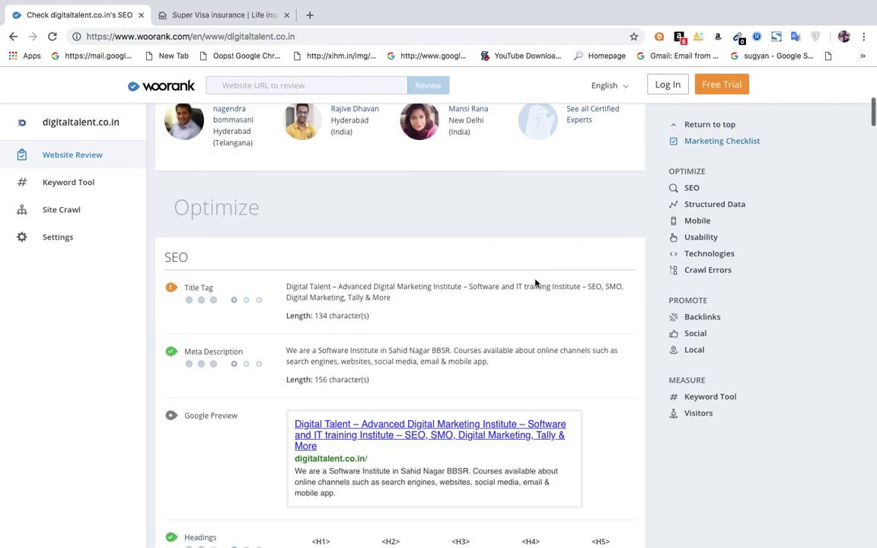
pyautogui.click(332, 279)
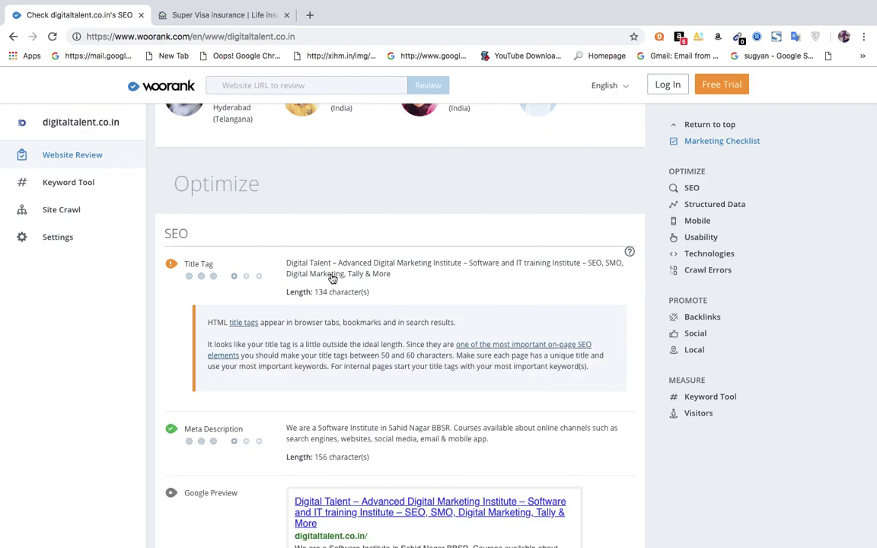
pyautogui.click(332, 279)
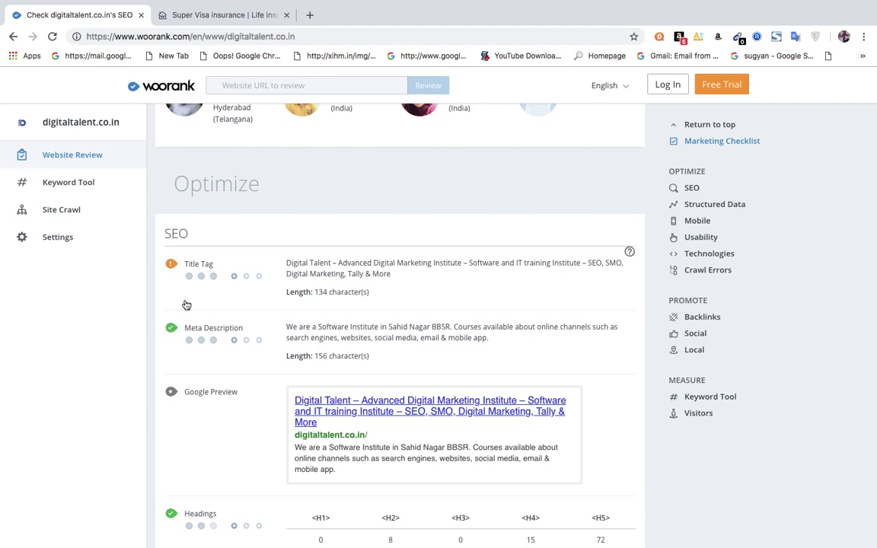
# Scroll through digitaltalent.co.in's SEO findings, then switch to the Super Visa homepage tab.
pyautogui.scroll(-3, 186, 303)
pyautogui.scroll(-10, 187, 304)
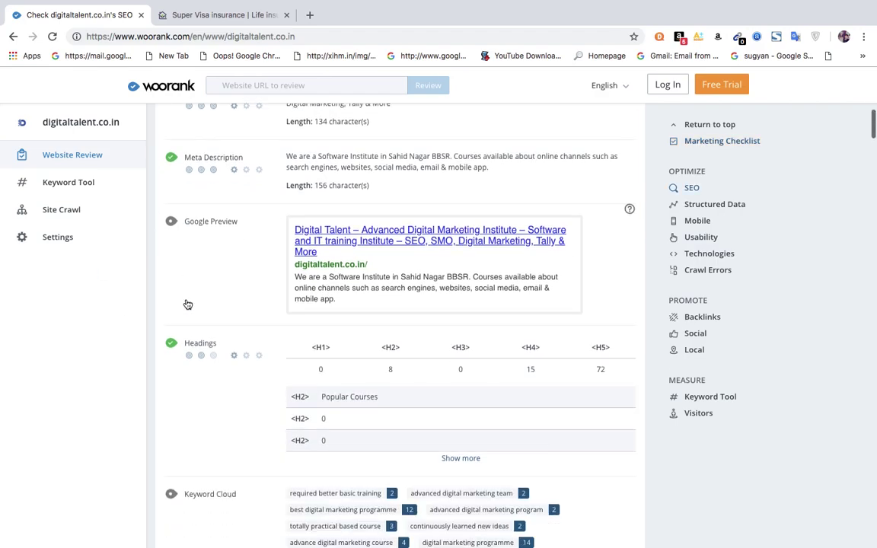
pyautogui.scroll(-3, 187, 304)
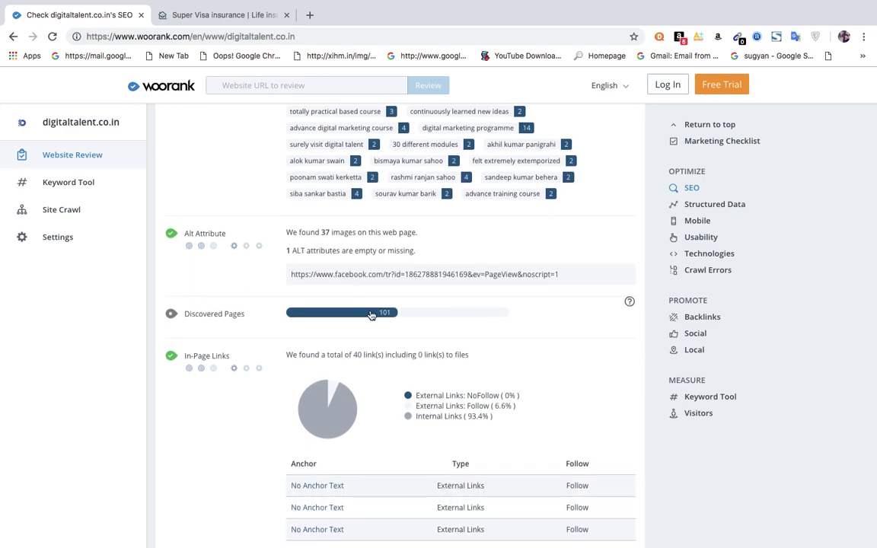
pyautogui.scroll(-9, 372, 315)
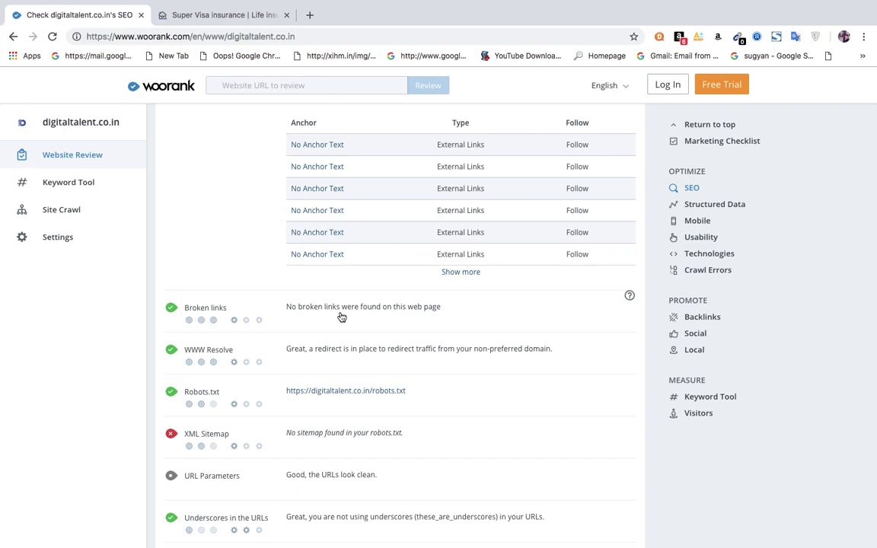
pyautogui.click(240, 16)
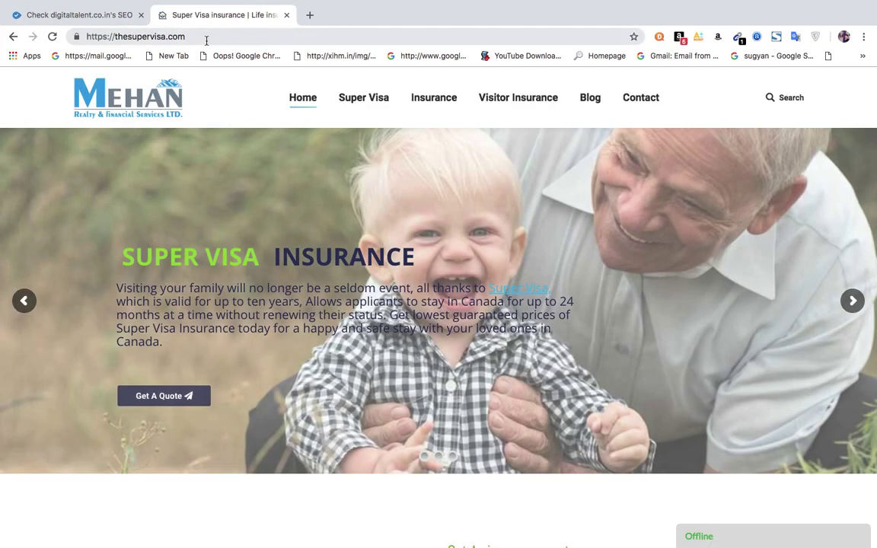
# Load thesupervisa.com/robots.txt.
pyautogui.click(207, 39)
pyautogui.click(206, 40)
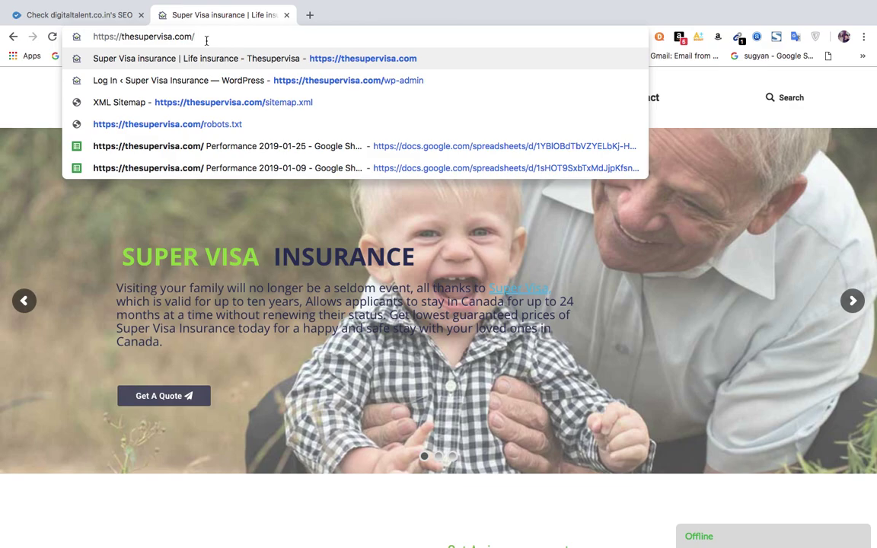
pyautogui.write('robots')
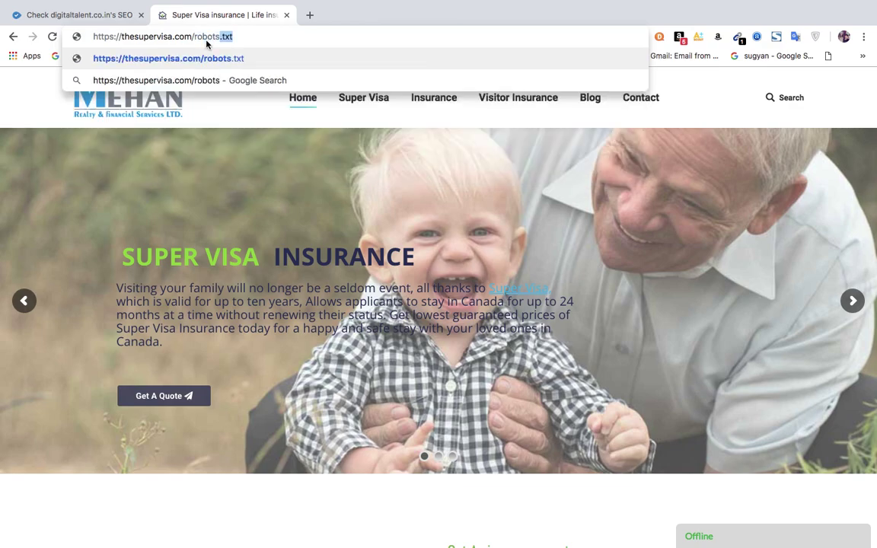
pyautogui.press('Return')
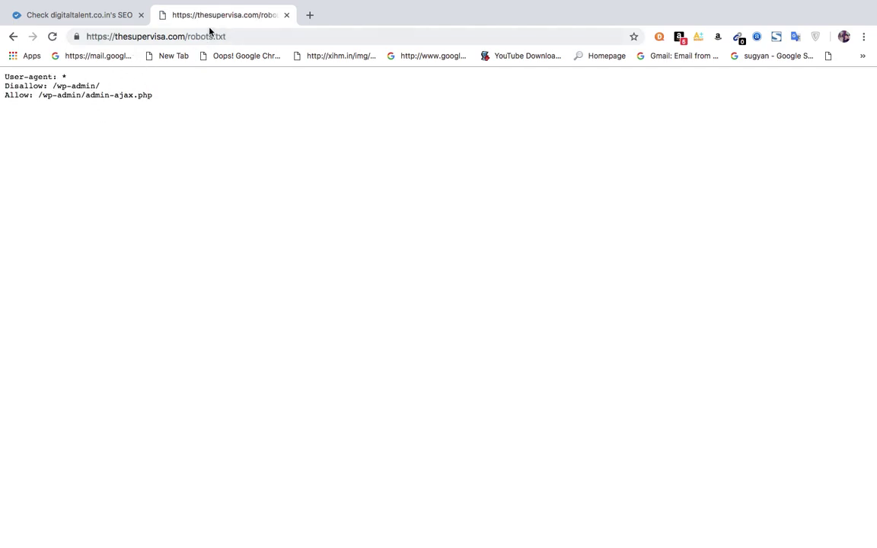
# Load the sitemap.xml index with 5 sitemaps, then return to the WooRank tab.
pyautogui.moveTo(188, 37); pyautogui.dragTo(323, 39)
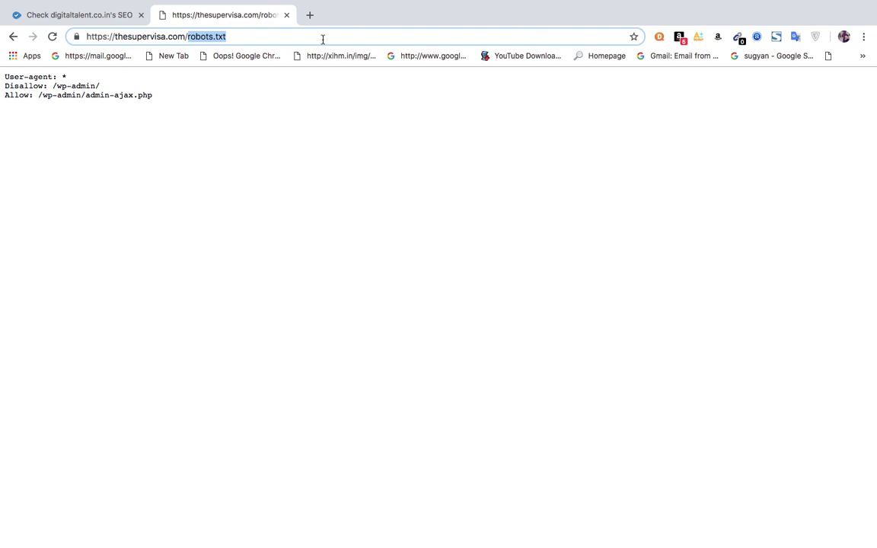
pyautogui.write('site')
pyautogui.press('Return')
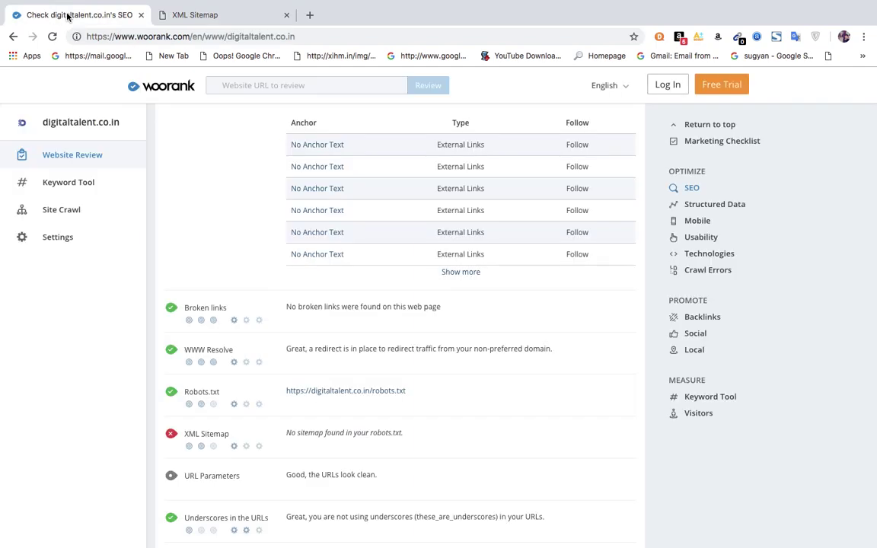
pyautogui.click(67, 15)
pyautogui.click(372, 438)
pyautogui.click(371, 439)
pyautogui.scroll(-5, 365, 440)
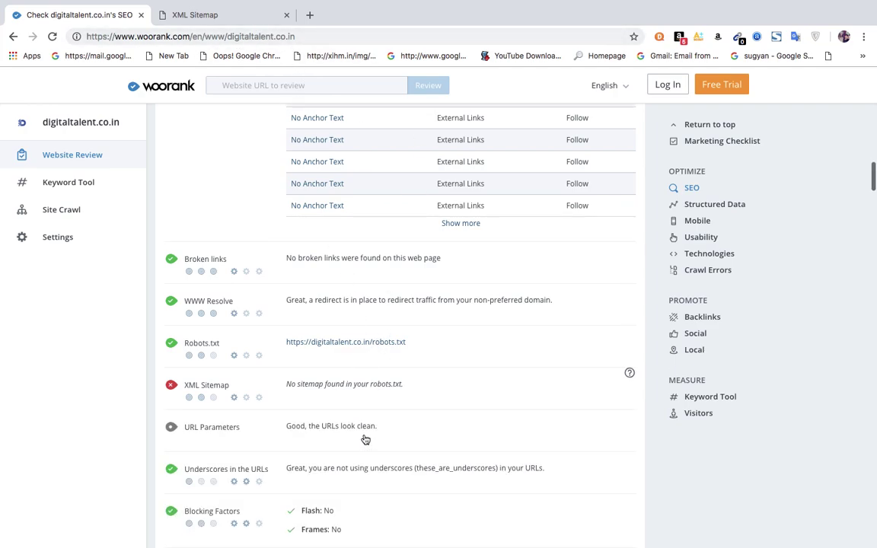
pyautogui.scroll(-10, 365, 439)
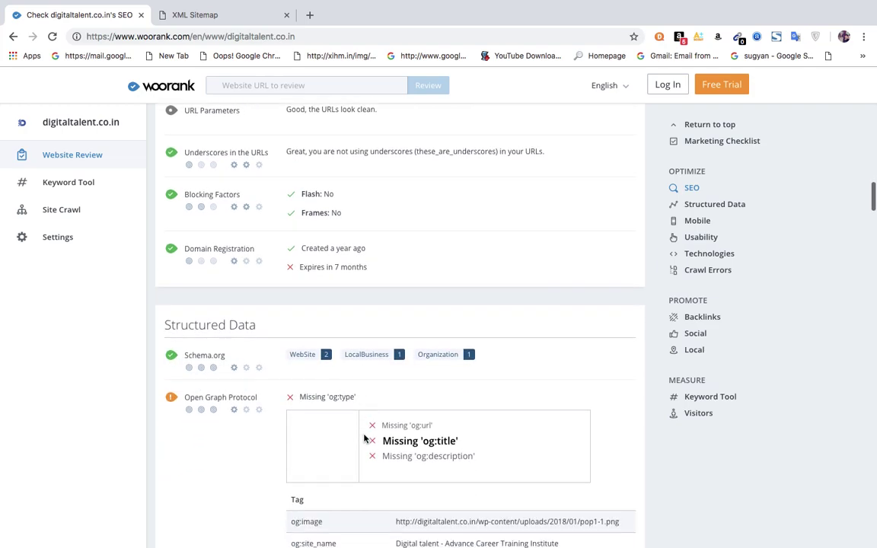
pyautogui.scroll(-5, 365, 440)
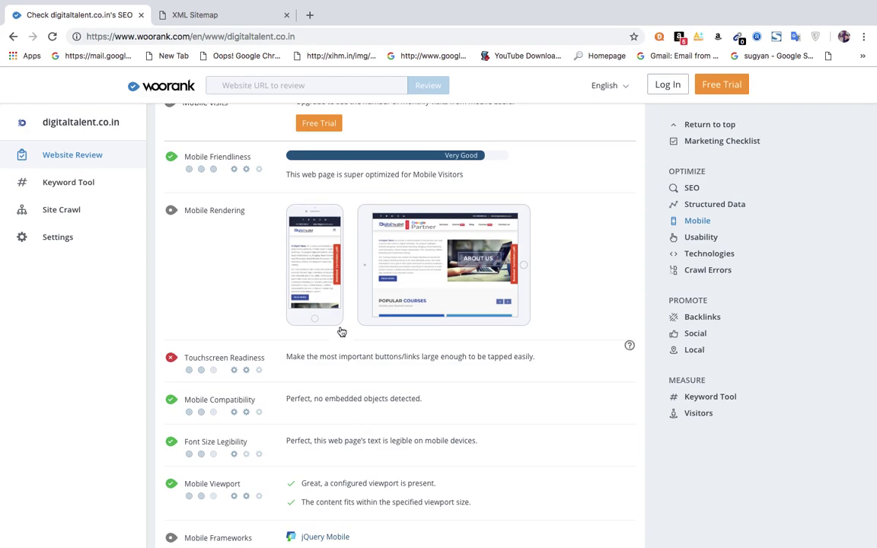
pyautogui.moveTo(303, 4)
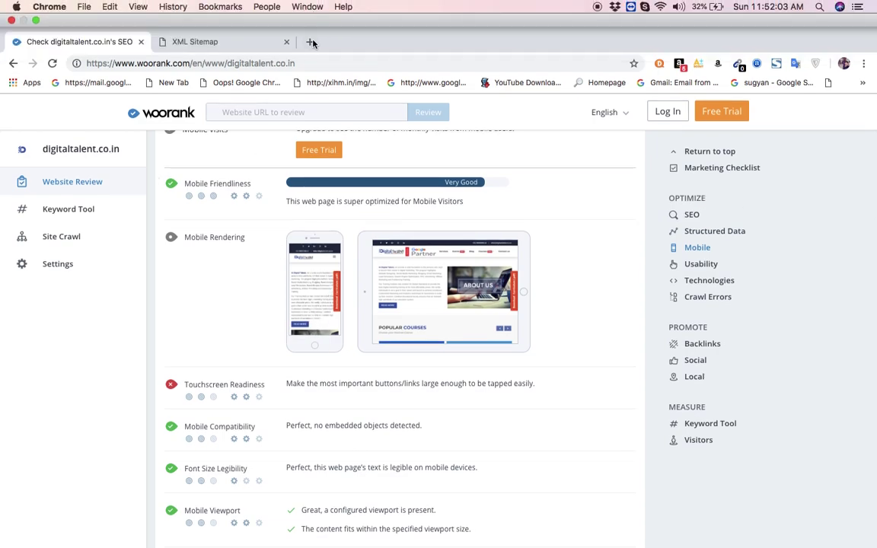
pyautogui.click(310, 41)
# Search Google for 'page insight' and open PageSpeed Insights.
pyautogui.write('g')
pyautogui.press('Return')
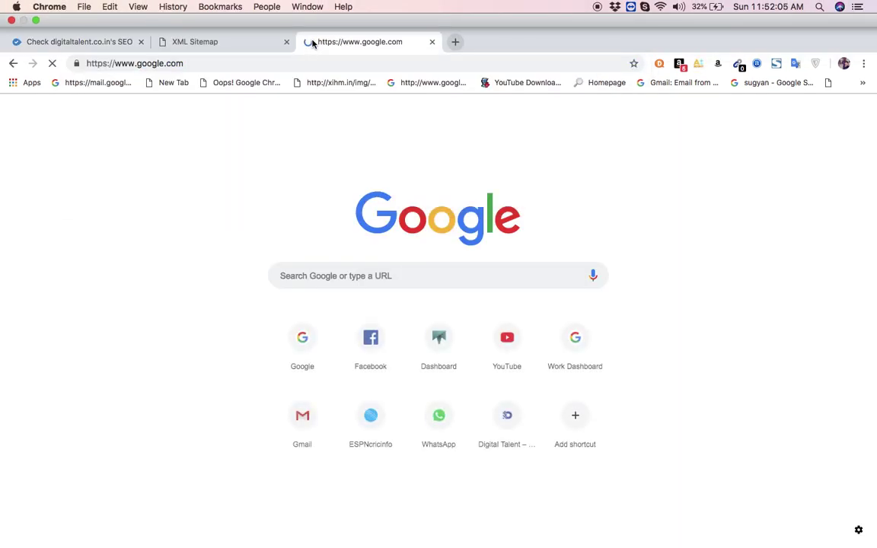
pyautogui.write('page')
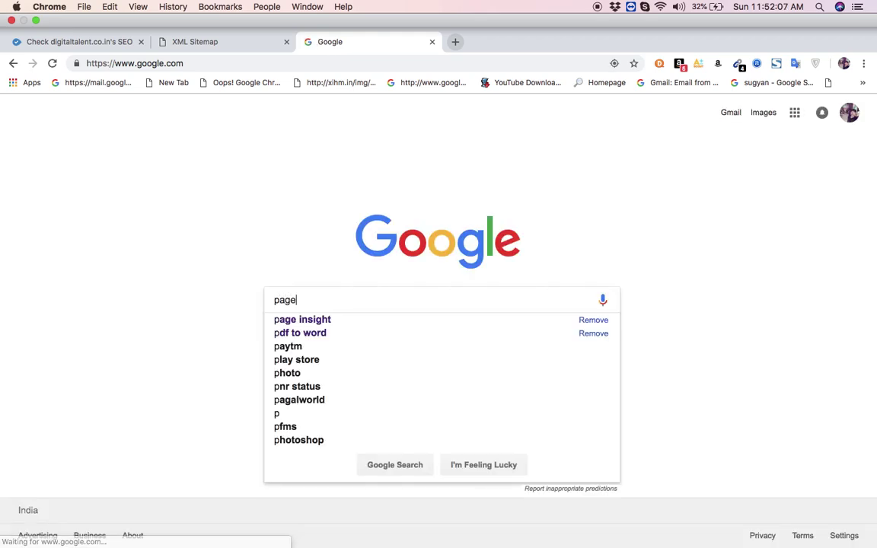
pyautogui.click(309, 300)
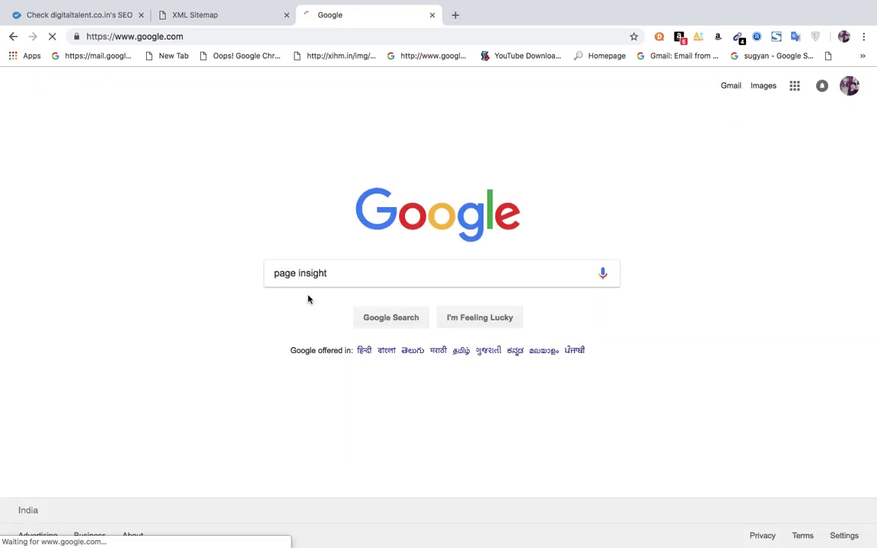
pyautogui.click(232, 181)
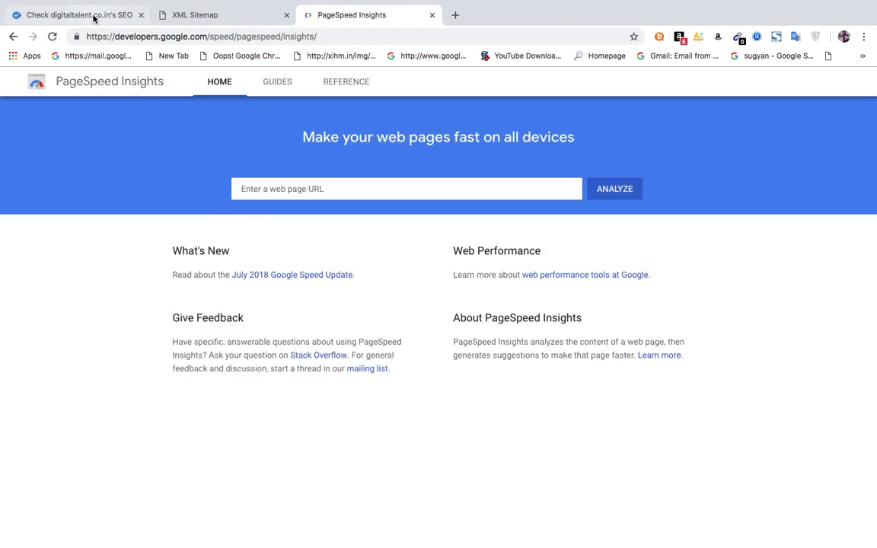
pyautogui.click(272, 191)
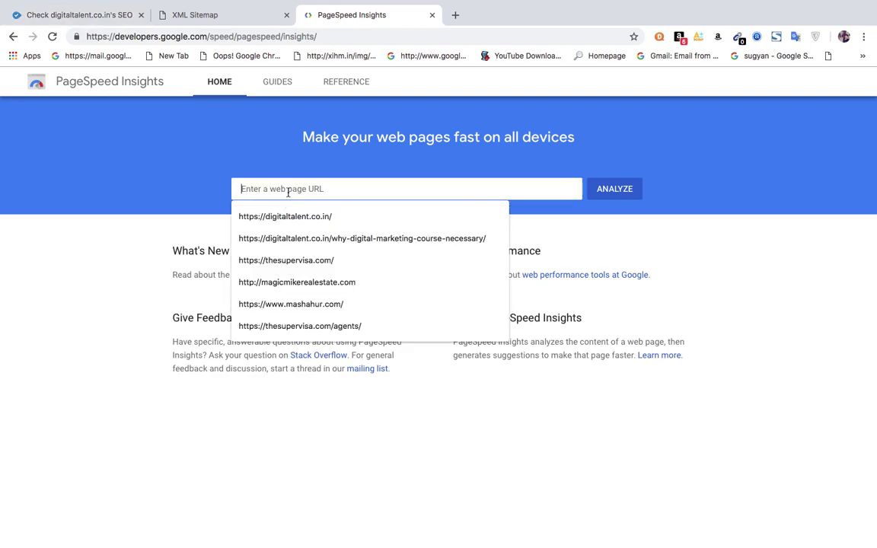
pyautogui.click(456, 14)
pyautogui.write('the')
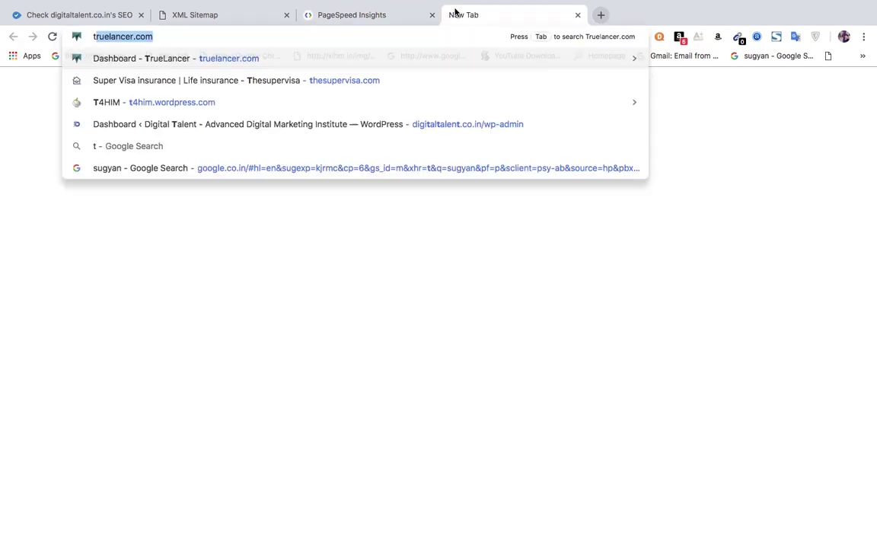
pyautogui.press('Return')
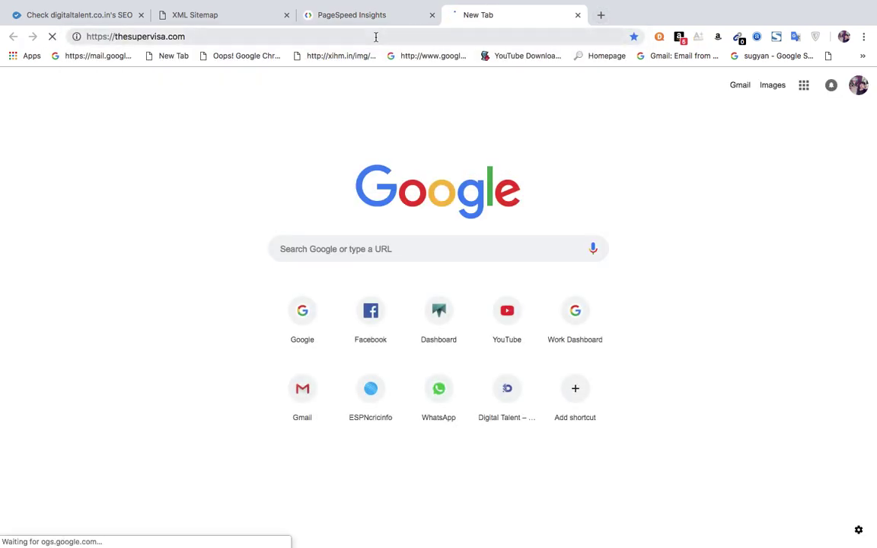
pyautogui.click(376, 37)
pyautogui.press('super+c')
pyautogui.click(354, 16)
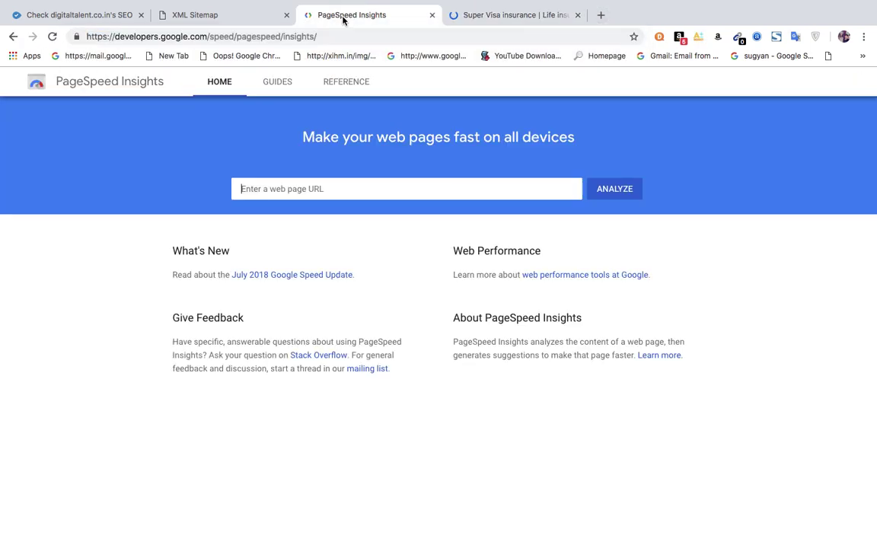
pyautogui.click(304, 188)
pyautogui.press('super+v')
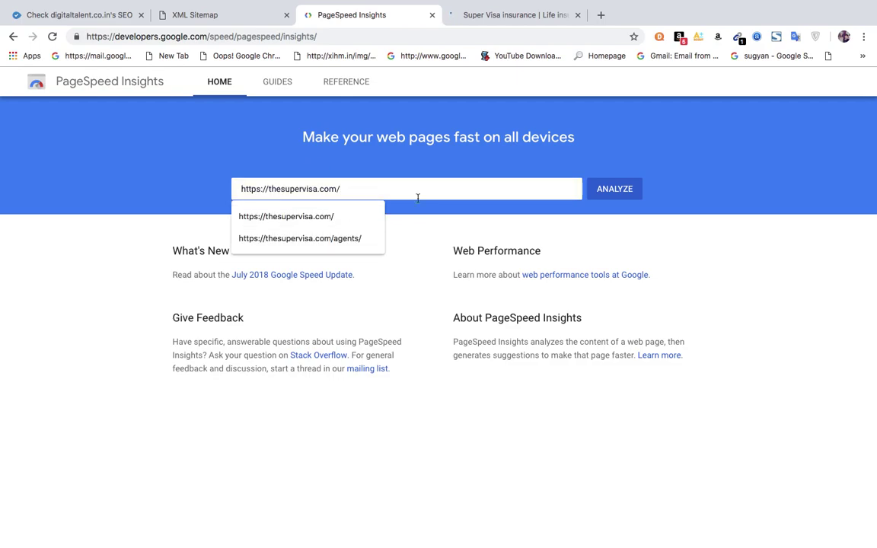
# Analyze thesupervisa.com, review the desktop score of 71, then return to mobile's score of 10.
pyautogui.click(609, 189)
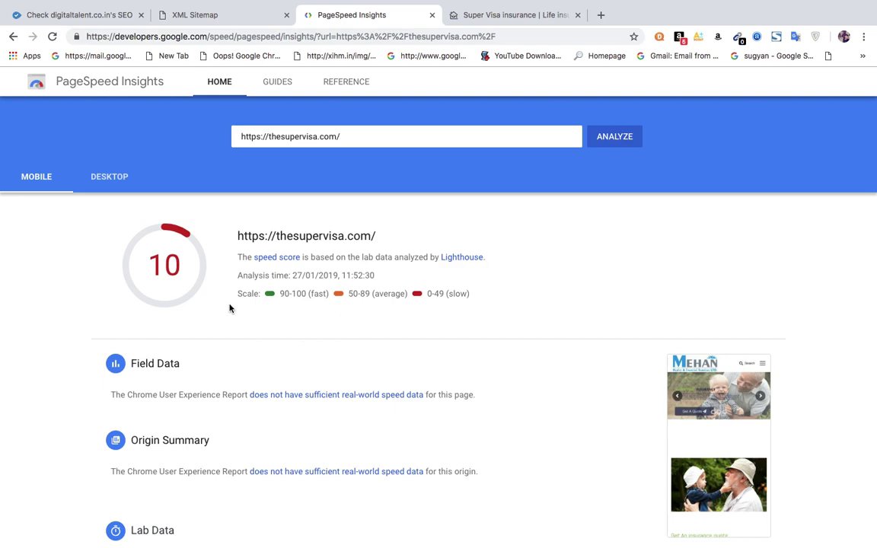
pyautogui.click(112, 179)
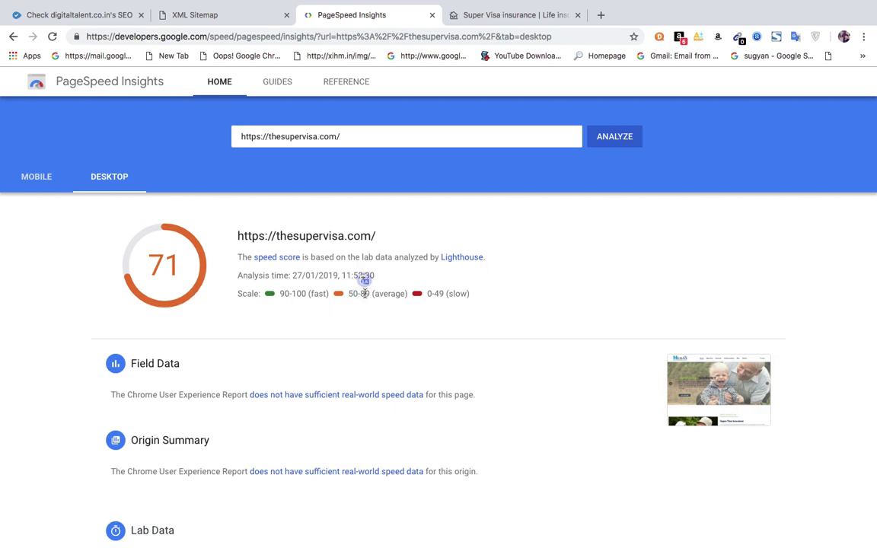
pyautogui.doubleClick(390, 294)
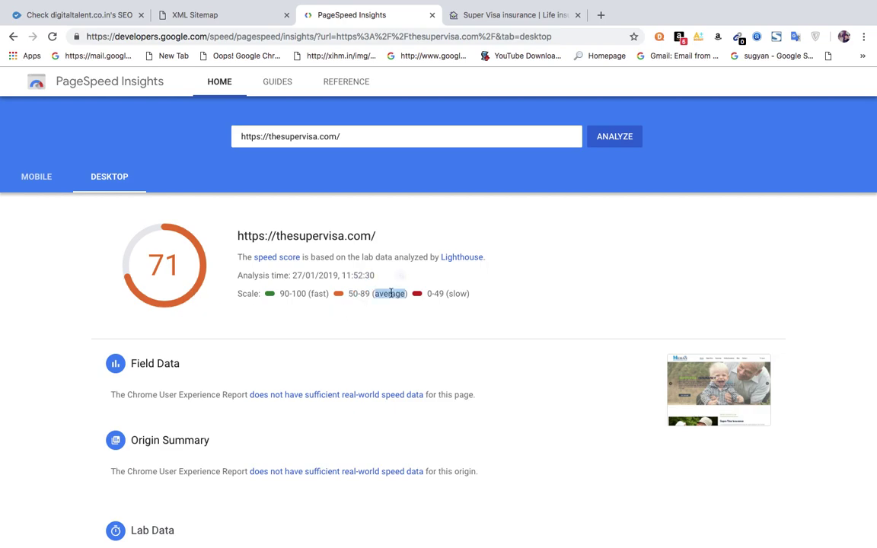
pyautogui.click(430, 293)
pyautogui.doubleClick(468, 294)
pyautogui.click(285, 294)
pyautogui.scroll(-3, 180, 289)
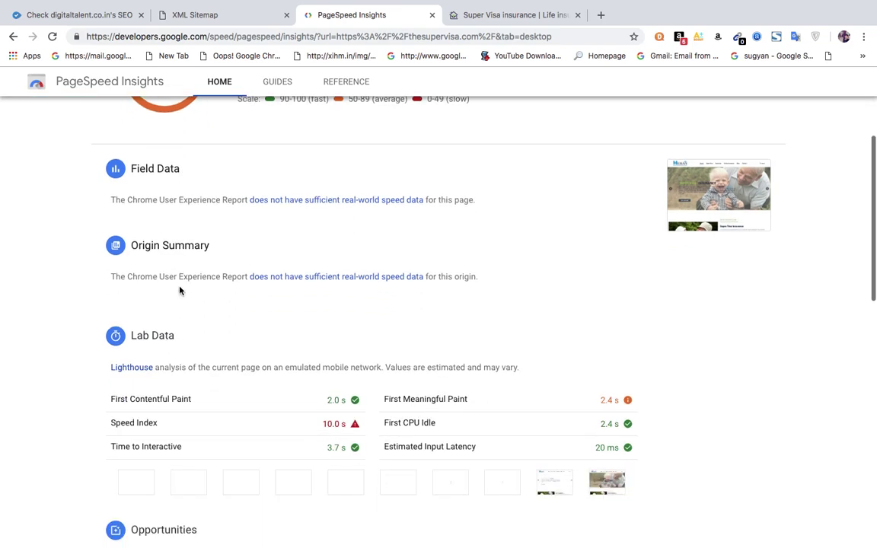
pyautogui.scroll(3, 180, 290)
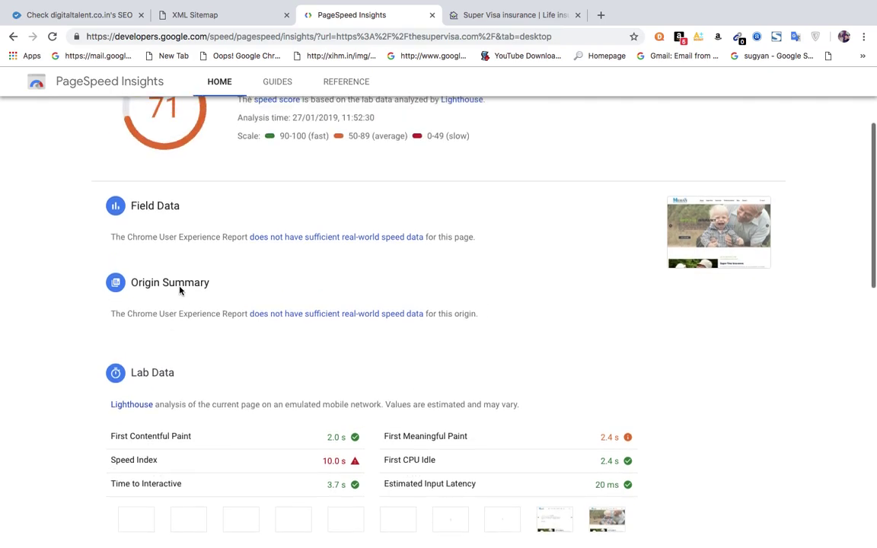
pyautogui.click(42, 153)
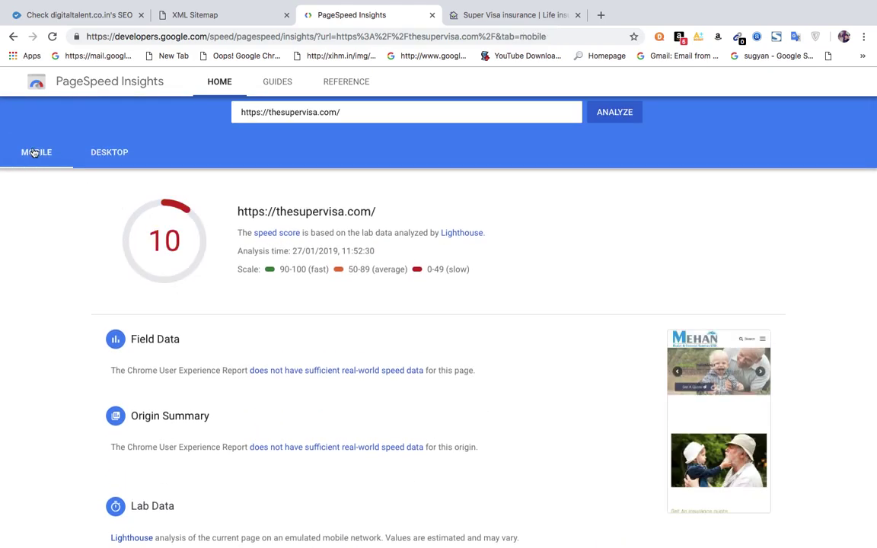
# Scroll to Opportunities and expand Properly size images, noting its 1.5 s saving.
pyautogui.scroll(-3, 406, 349)
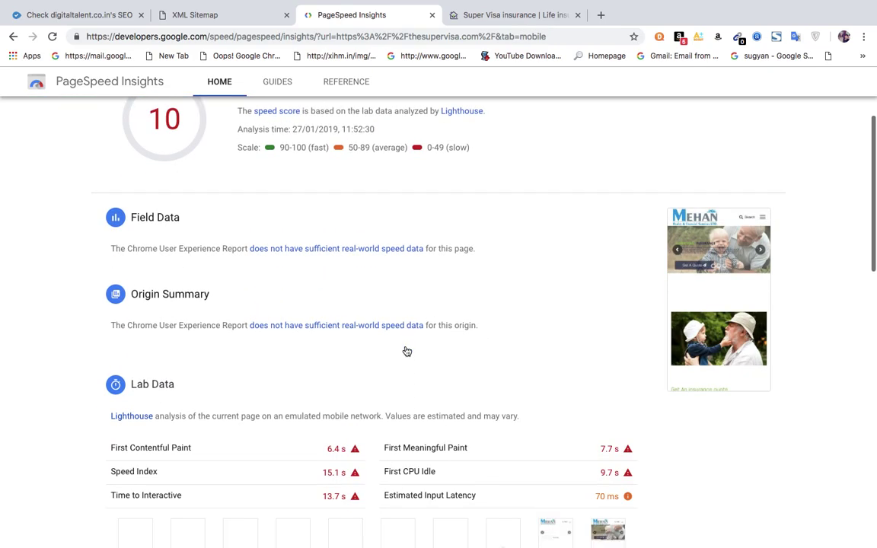
pyautogui.scroll(-5, 406, 350)
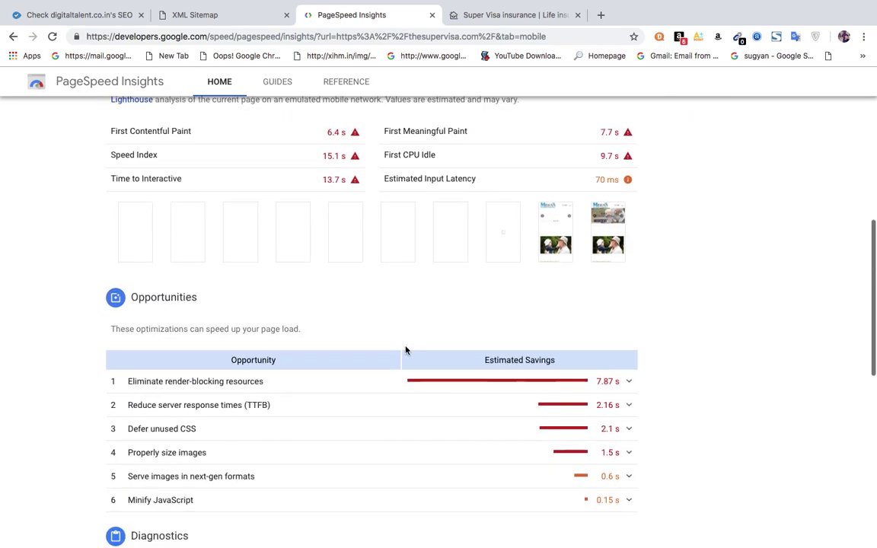
pyautogui.scroll(-2, 406, 350)
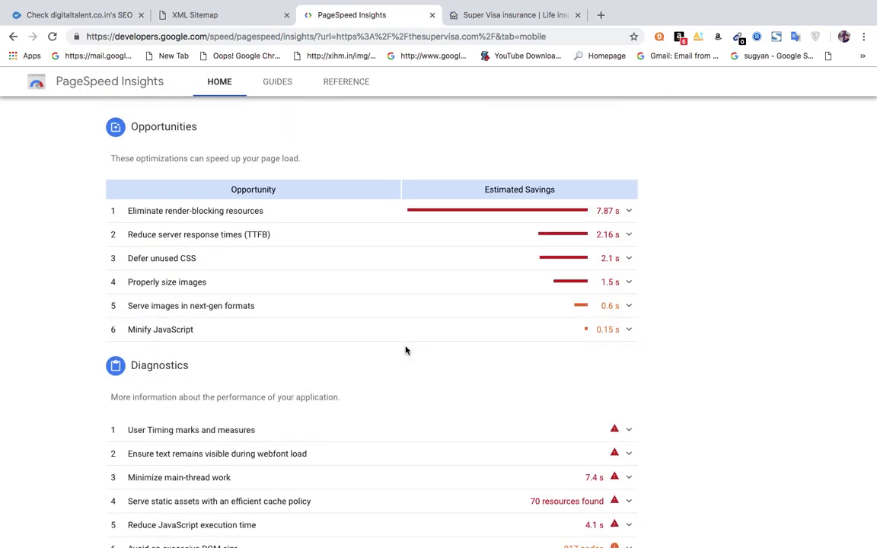
pyautogui.click(148, 288)
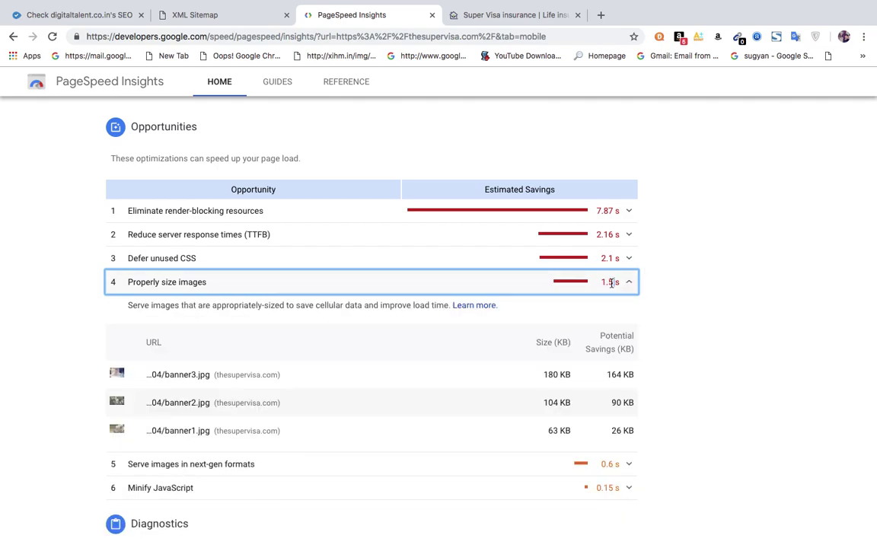
pyautogui.moveTo(601, 283); pyautogui.dragTo(623, 287)
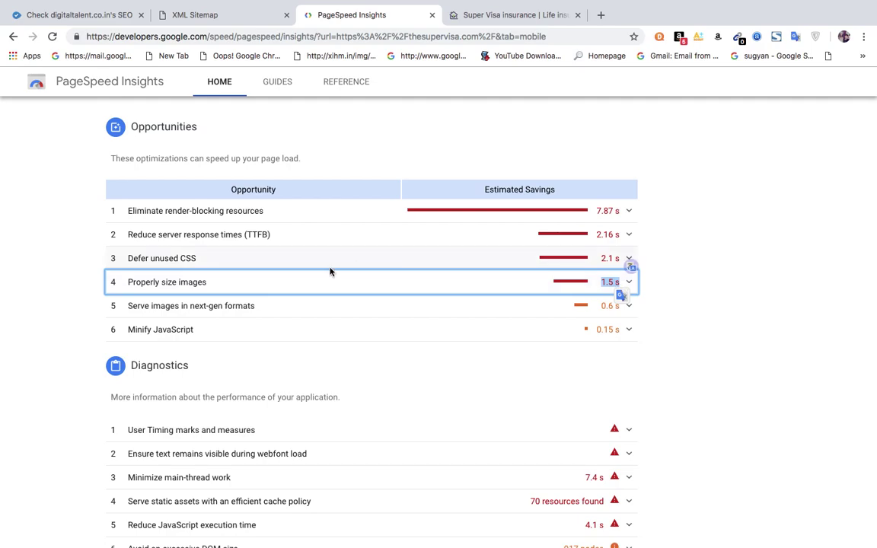
pyautogui.click(312, 292)
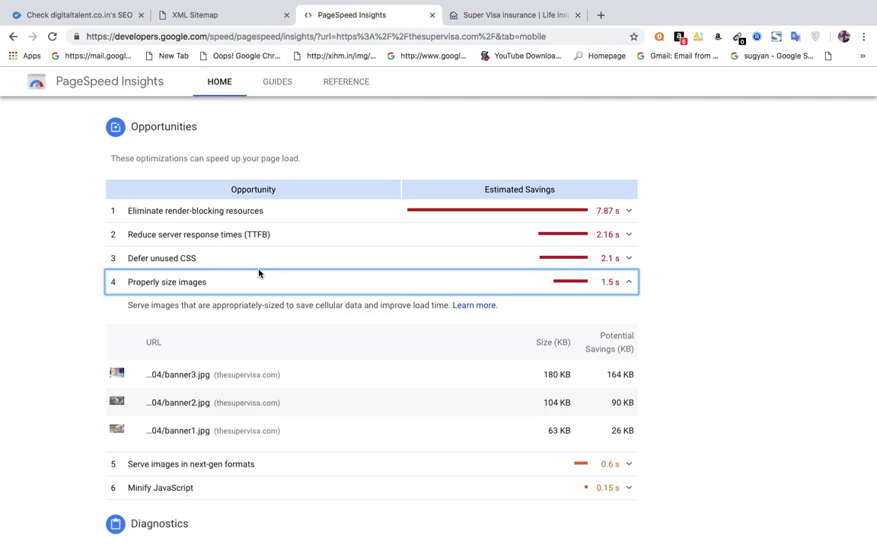
# Expand Defer unused CSS and Eliminate render-blocking resources, noting the first file's 4 KB and 330 ms saving.
pyautogui.click(630, 261)
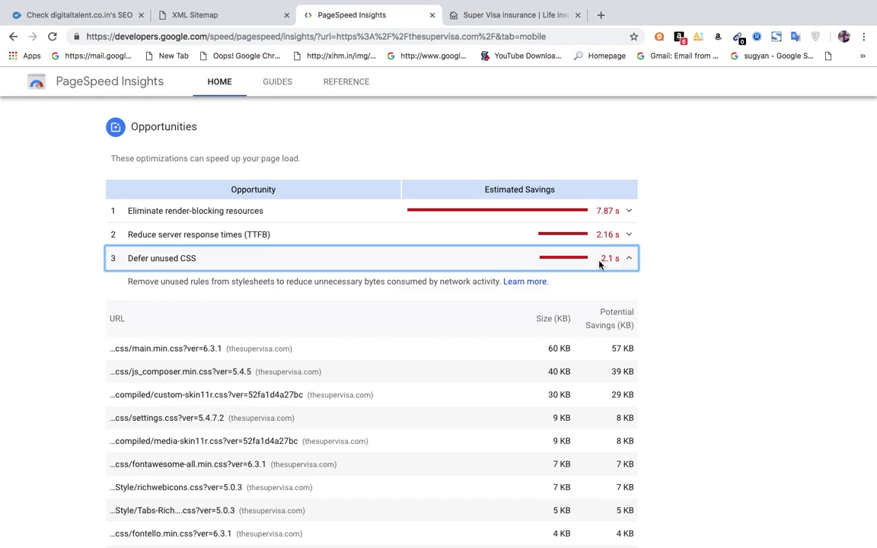
pyautogui.moveTo(607, 260)
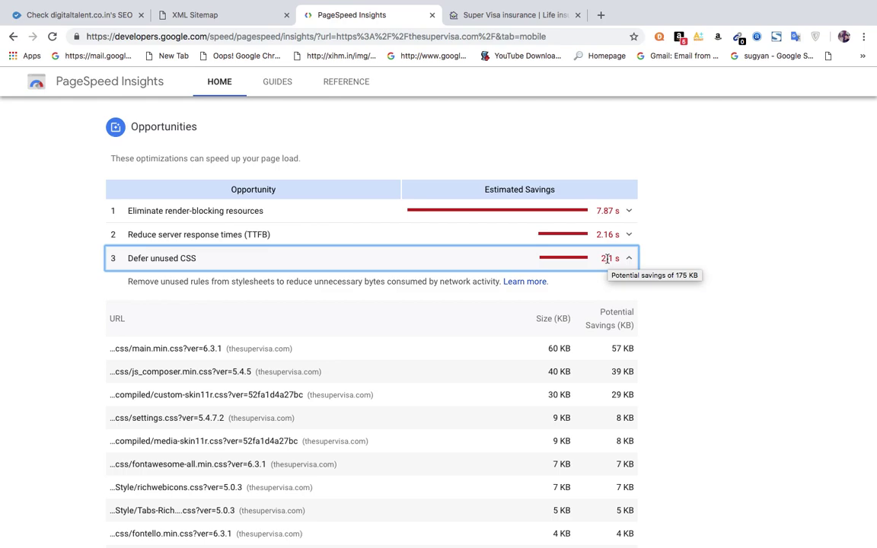
pyautogui.click(325, 220)
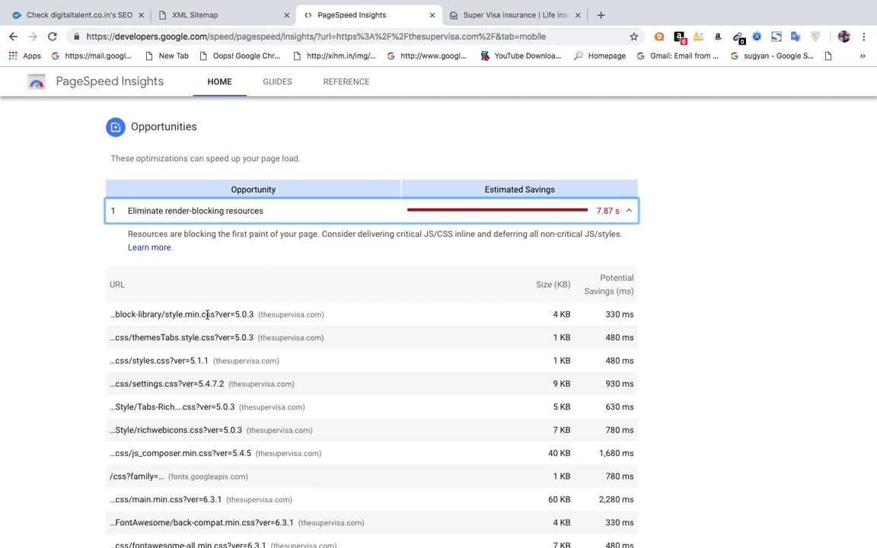
pyautogui.moveTo(556, 313); pyautogui.dragTo(566, 314)
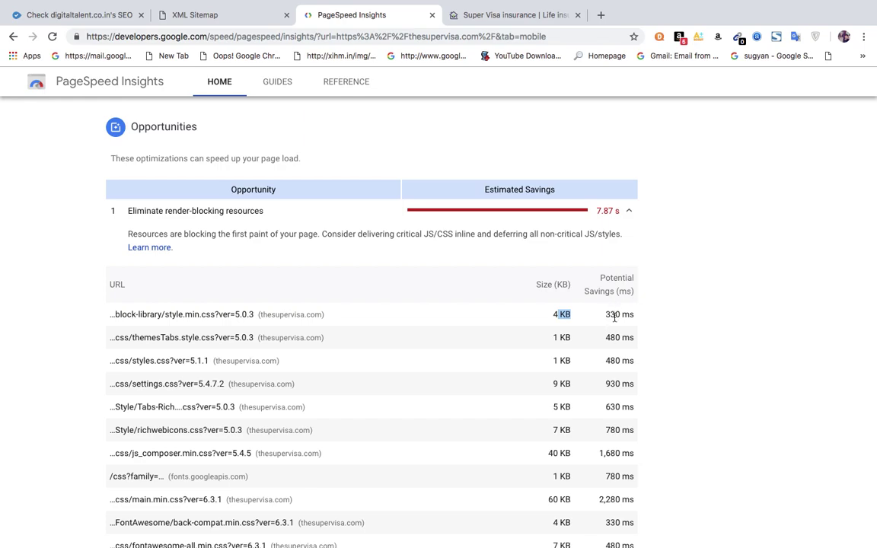
pyautogui.moveTo(606, 314); pyautogui.dragTo(630, 316)
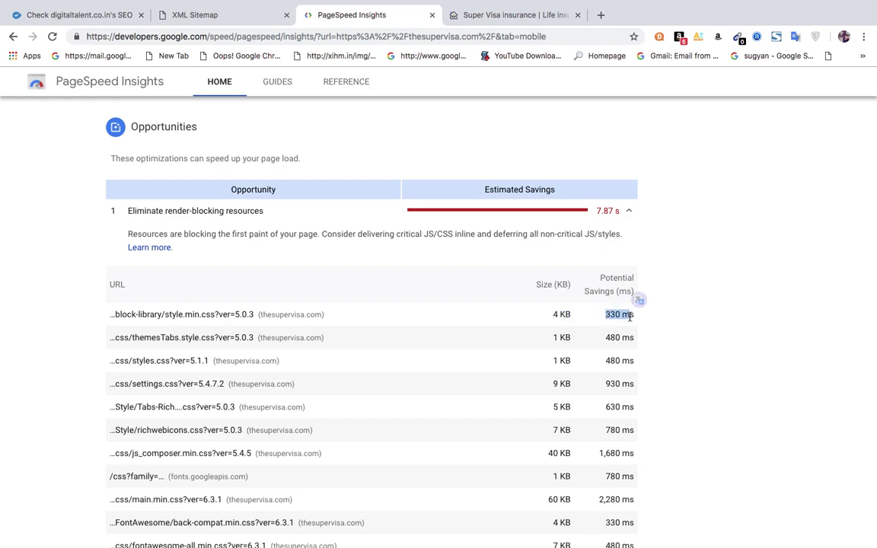
pyautogui.click(681, 323)
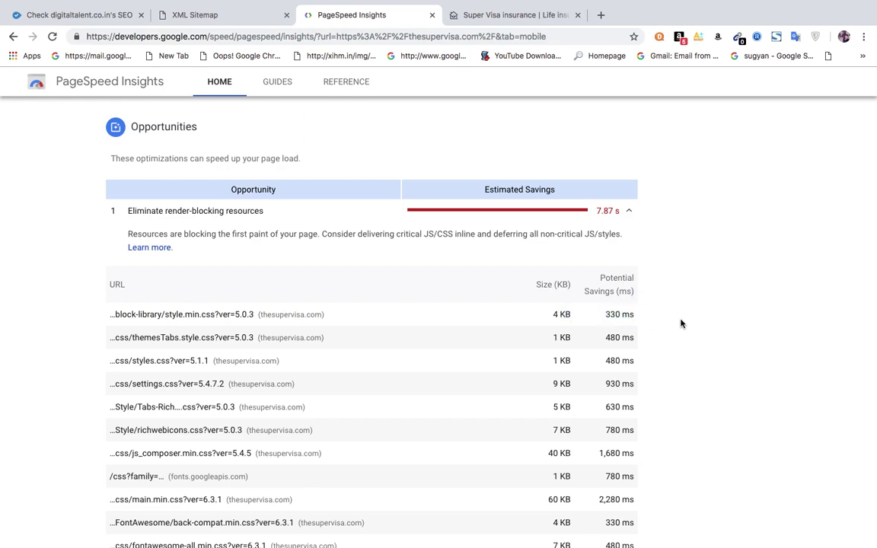
pyautogui.scroll(10, 682, 324)
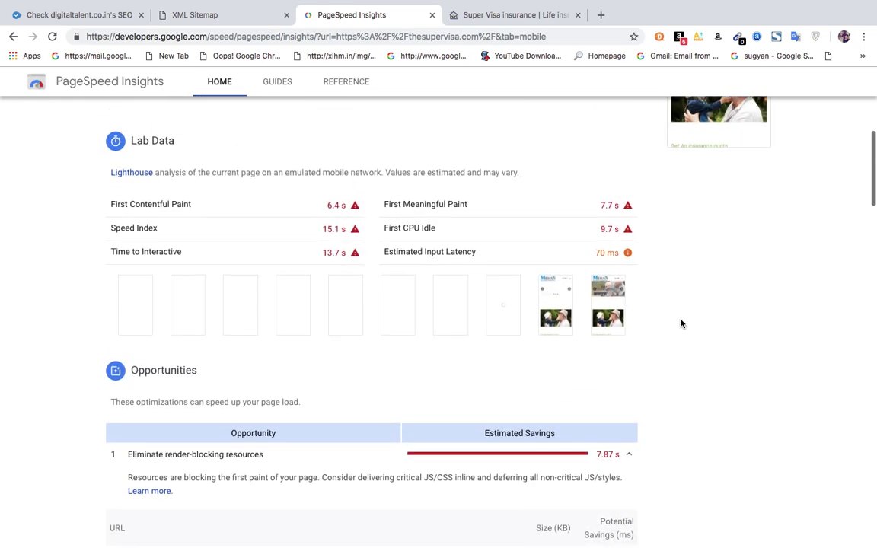
pyautogui.scroll(4, 681, 323)
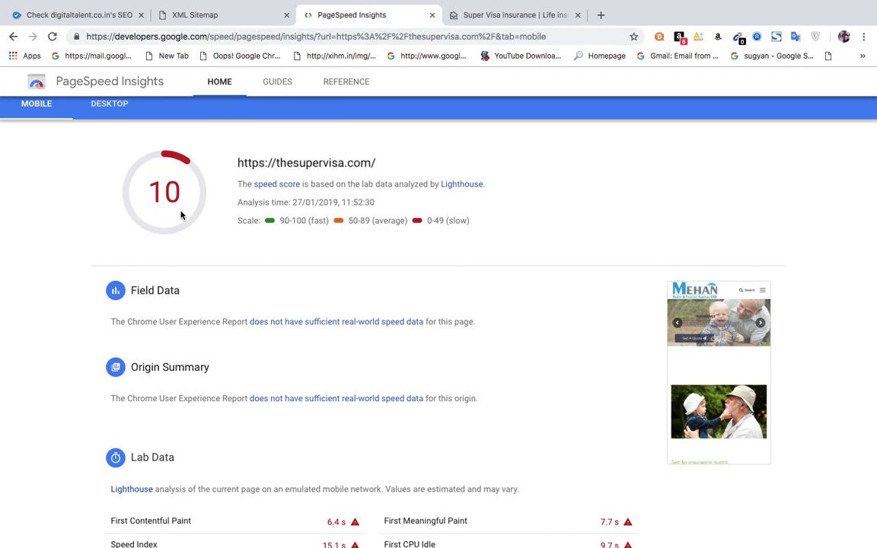
pyautogui.click(496, 16)
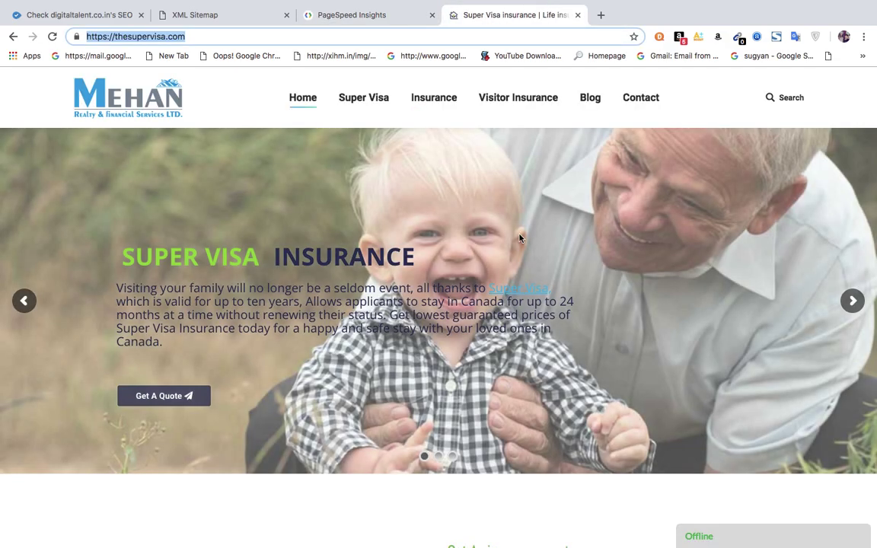
# Dismiss the address suggestions and return to the PageSpeed Insights mobile report showing score 10.
pyautogui.press('Down')
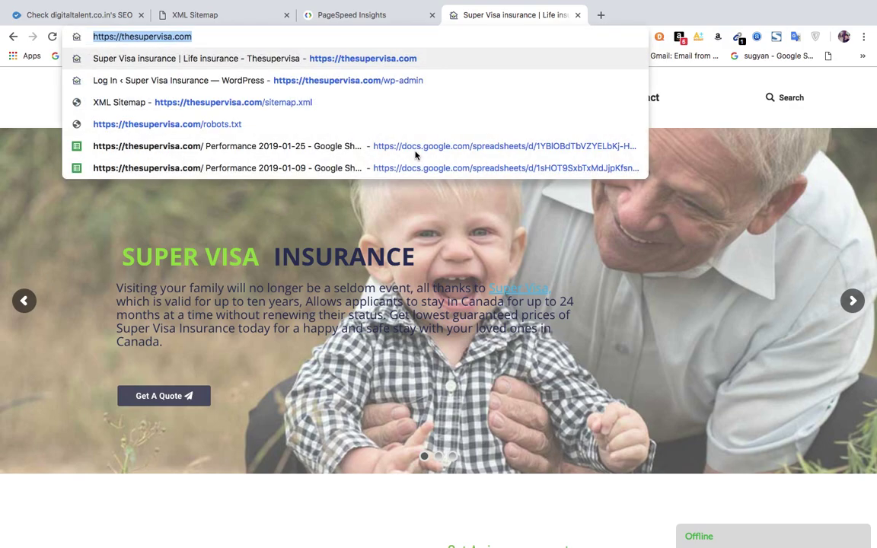
pyautogui.click(698, 112)
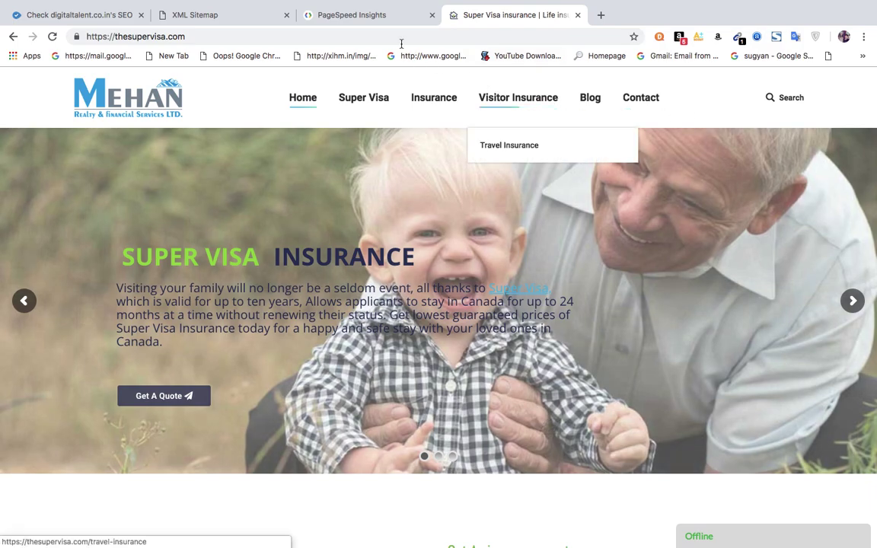
pyautogui.click(354, 16)
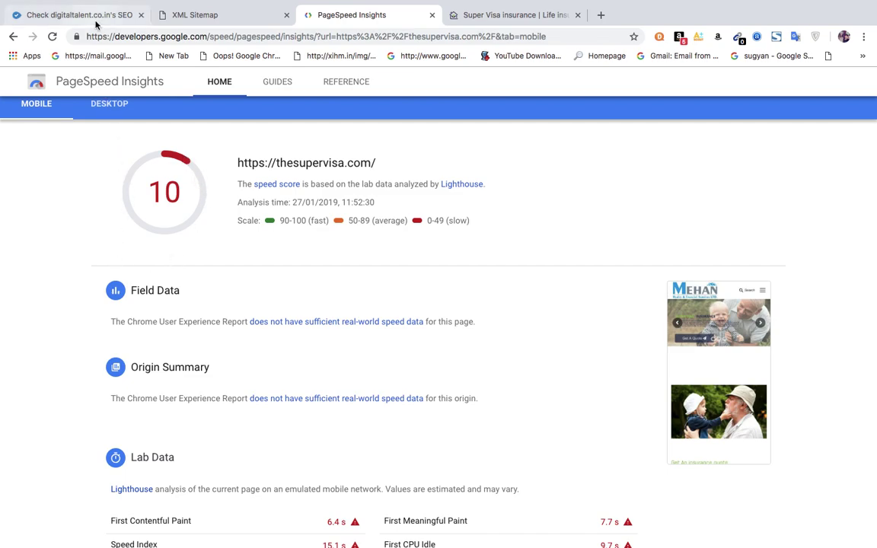
# Scroll further through WooRank's review of digitaltalent.co.in.
pyautogui.click(96, 23)
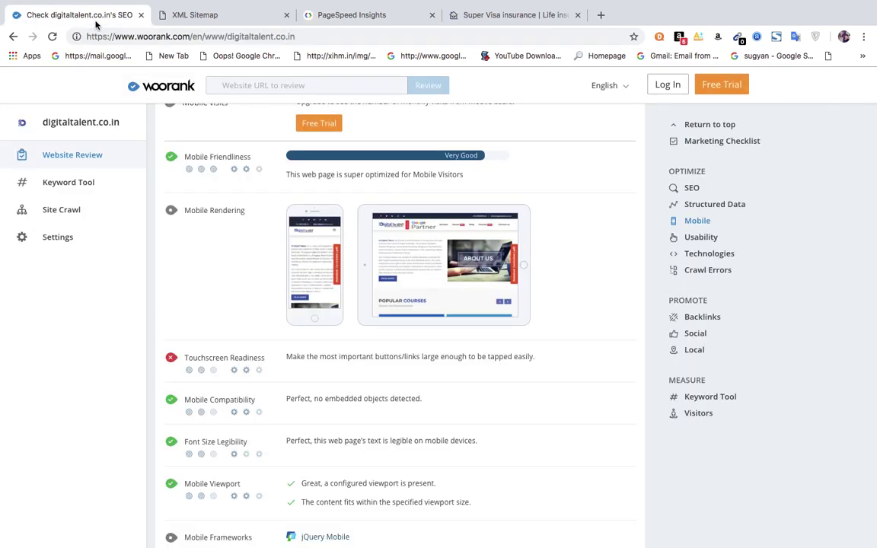
pyautogui.scroll(-3, 349, 446)
pyautogui.scroll(-10, 349, 446)
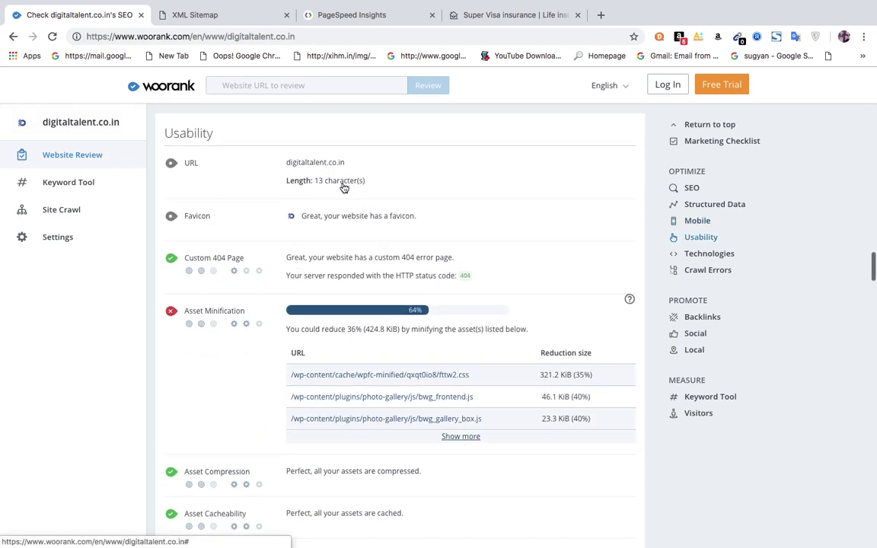
# On the Super Visa tab, load the nonexistent address thesupervisa.com/test.
pyautogui.click(492, 14)
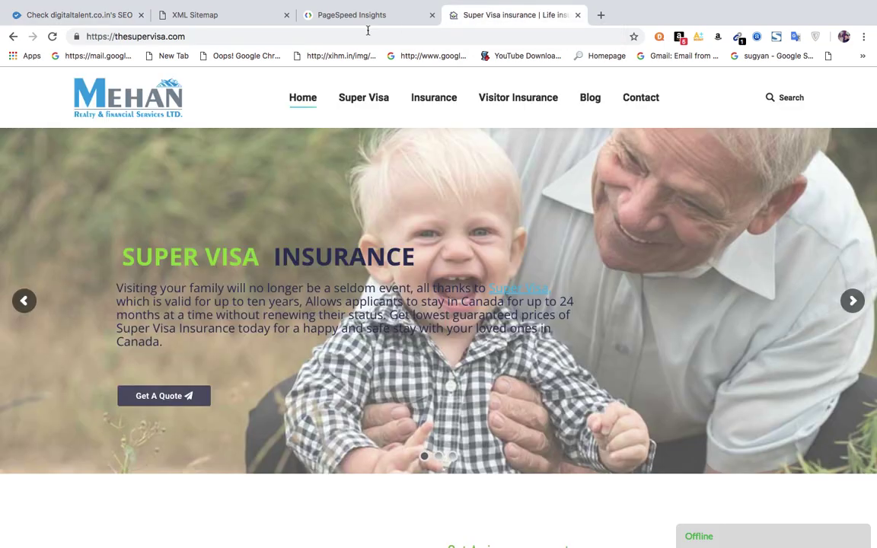
pyautogui.click(230, 36)
pyautogui.click(230, 37)
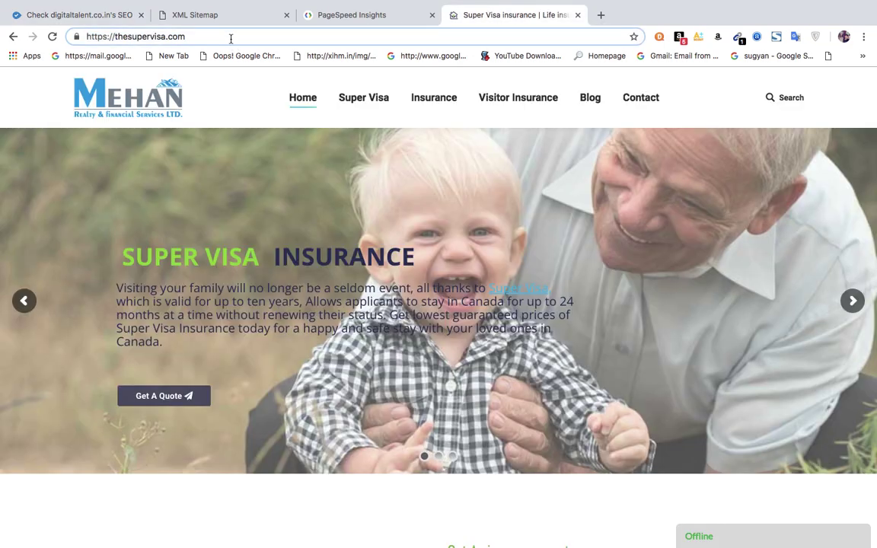
pyautogui.write('/t')
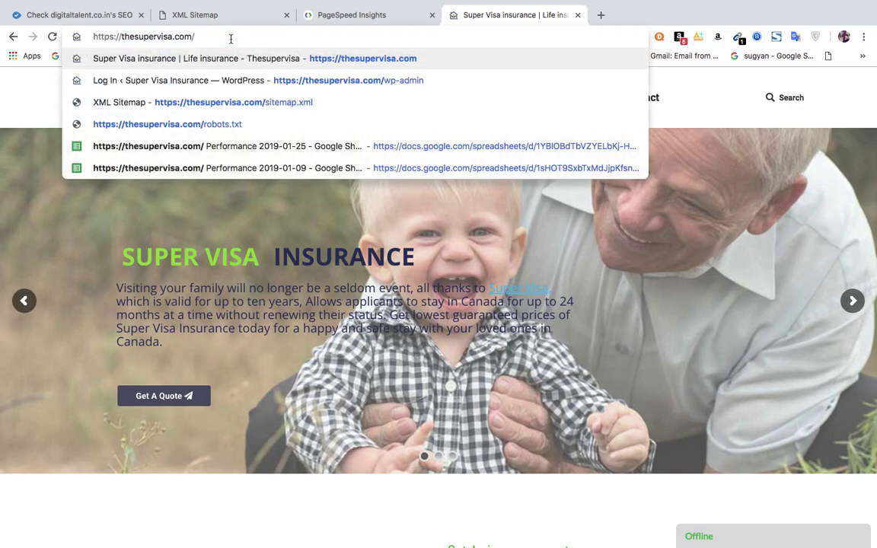
pyautogui.write('h')
pyautogui.press('BackSpace')
pyautogui.write('j')
pyautogui.press('BackSpace')
pyautogui.write('test')
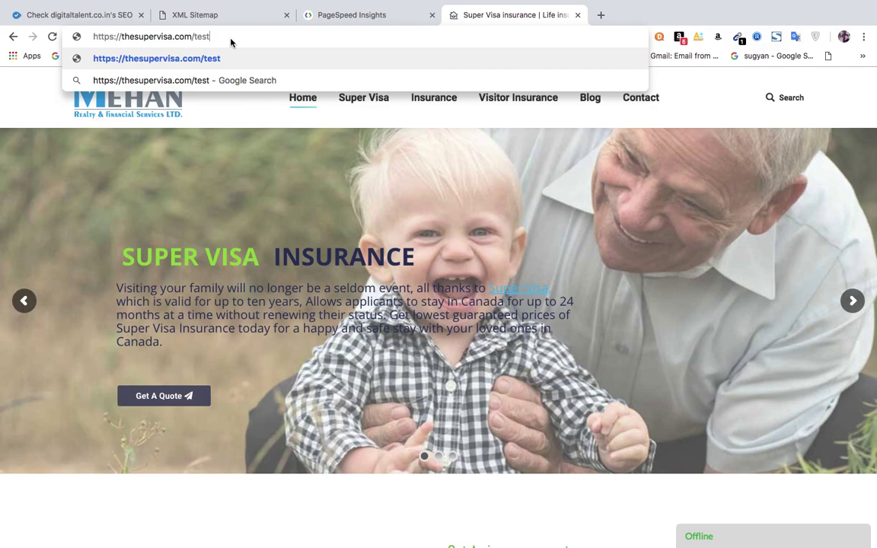
pyautogui.press('Return')
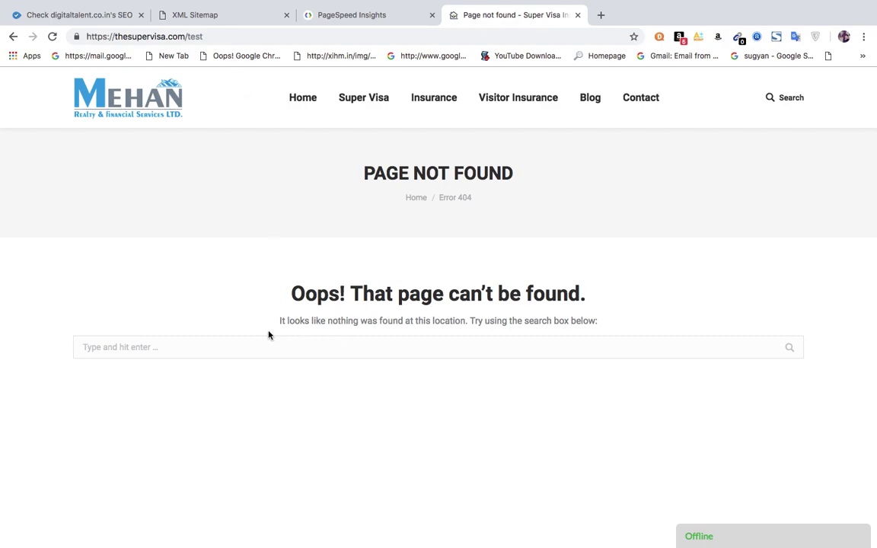
# Inspect the custom Error 404 page, then return to WooRank's Usability section.
pyautogui.doubleClick(191, 35)
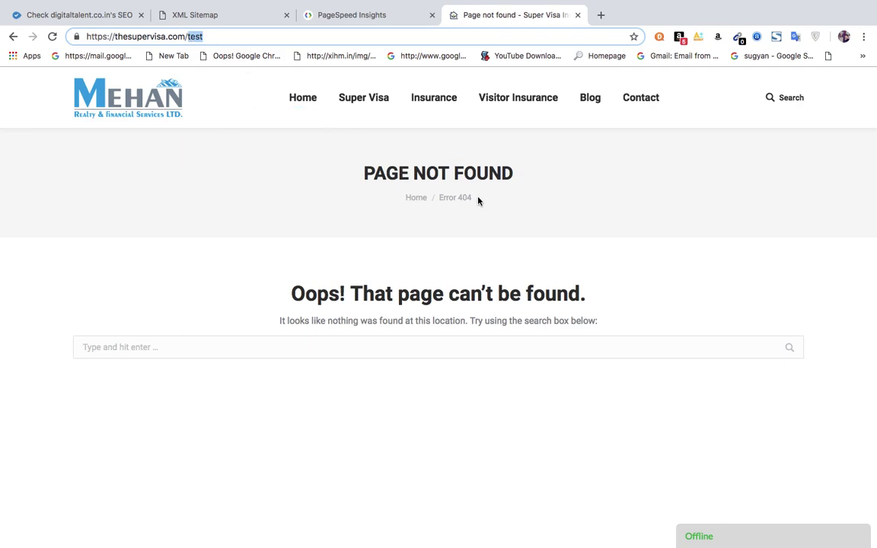
pyautogui.moveTo(476, 200); pyautogui.dragTo(432, 200)
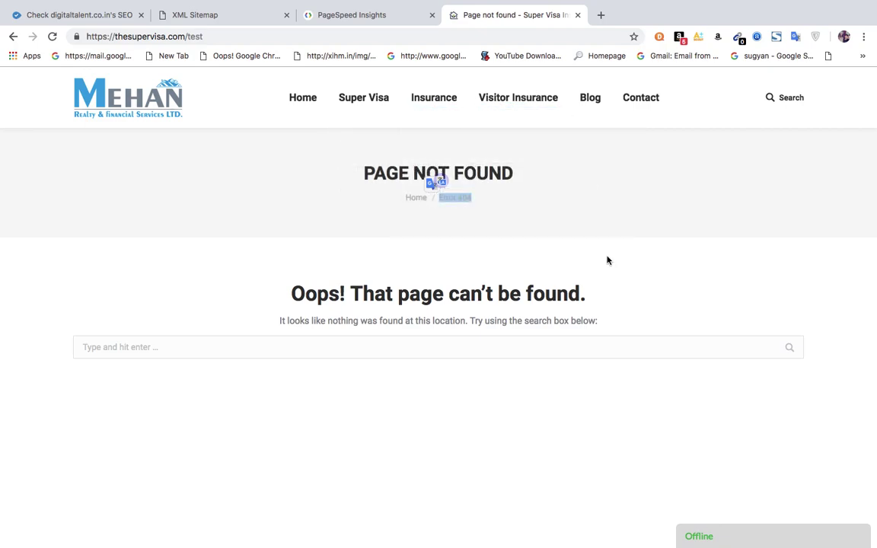
pyautogui.scroll(-3, 607, 259)
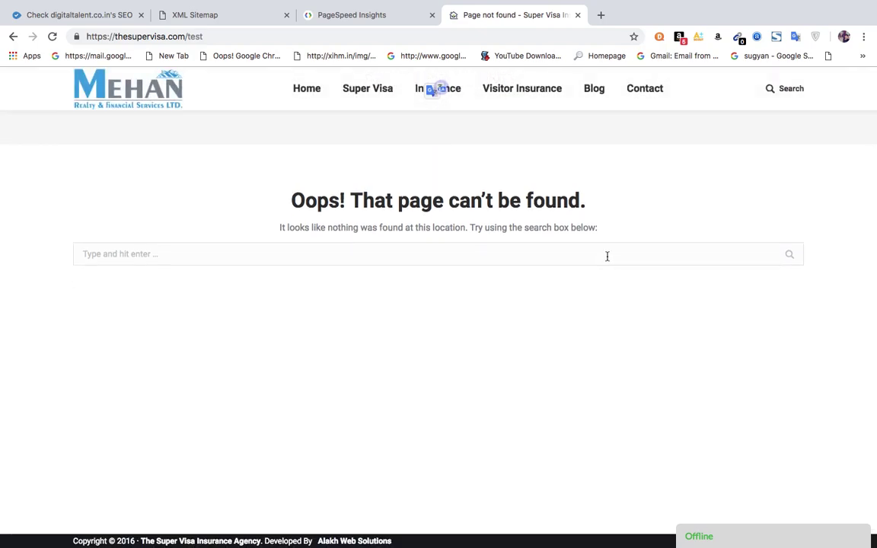
pyautogui.scroll(1, 607, 256)
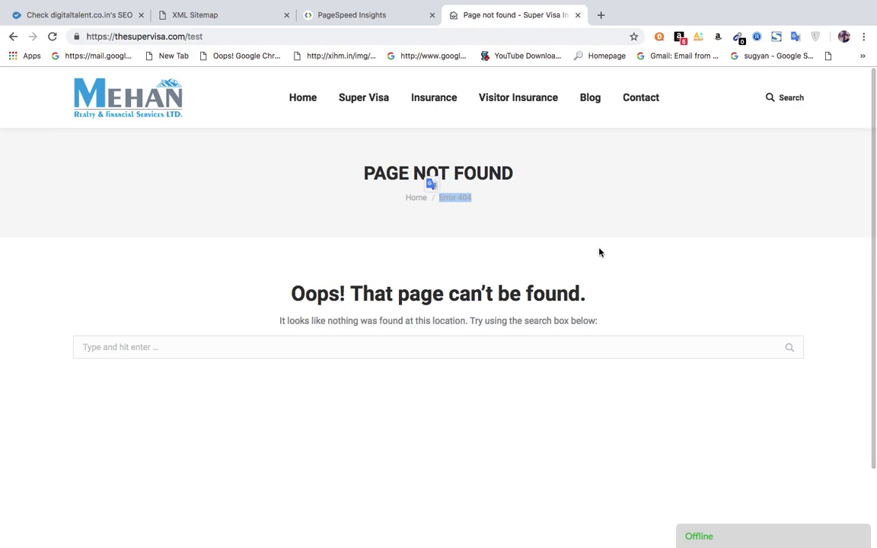
pyautogui.click(104, 22)
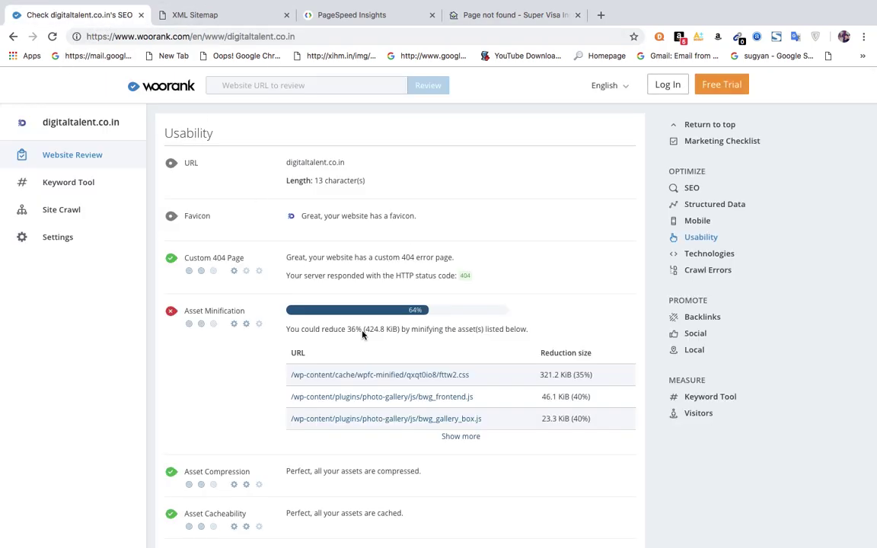
# Expand Asset Minification, scroll through Usability and Technologies, and open a new blank tab.
pyautogui.click(268, 387)
pyautogui.scroll(-5, 268, 387)
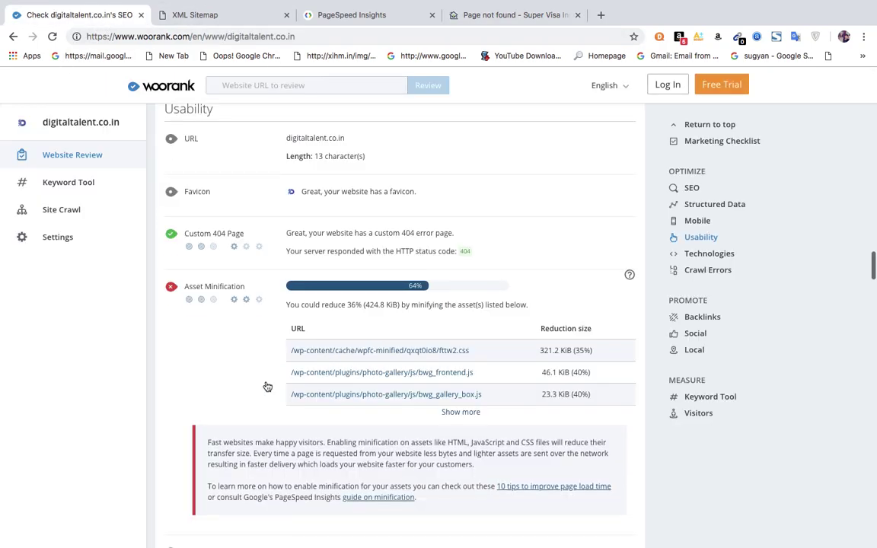
pyautogui.scroll(-8, 267, 387)
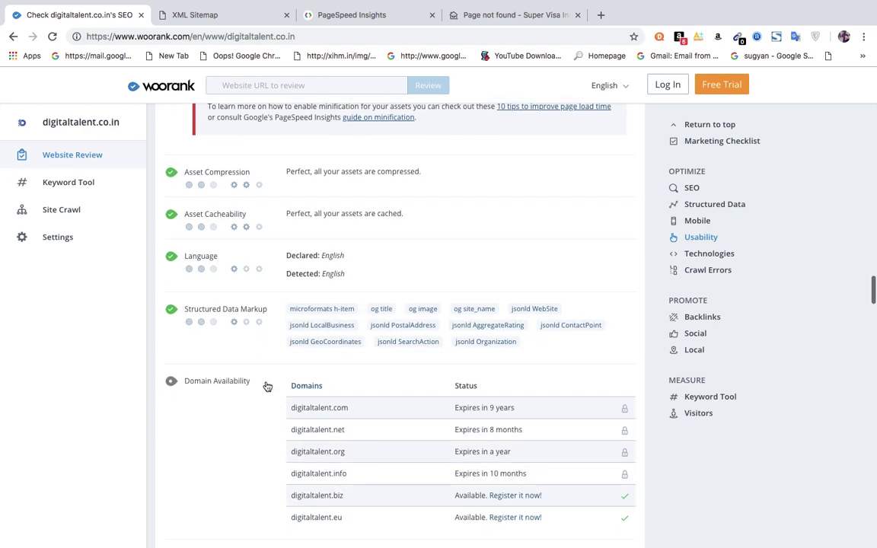
pyautogui.scroll(-7, 267, 387)
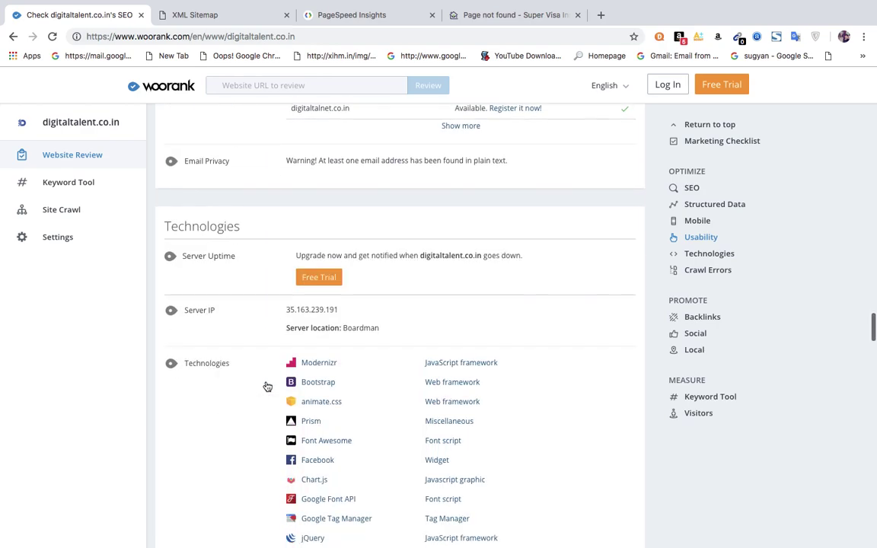
pyautogui.scroll(-2, 267, 387)
pyautogui.scroll(1, 267, 387)
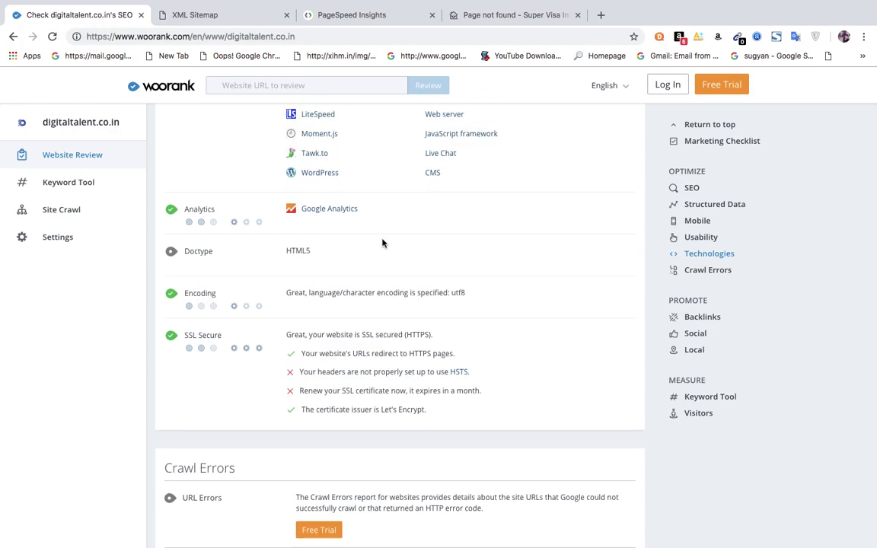
pyautogui.click(601, 14)
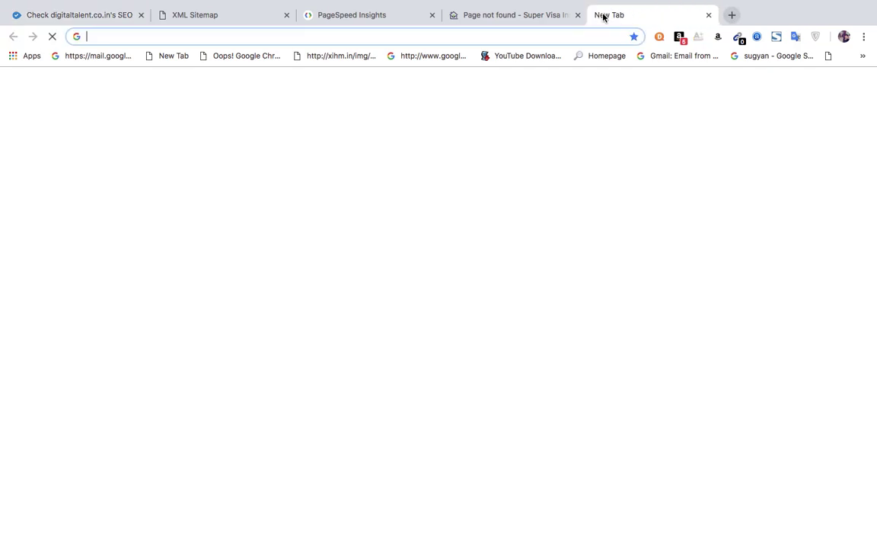
# Load google.com in the new tab and type 'goog' into its search box.
pyautogui.write('g')
pyautogui.press('Return')
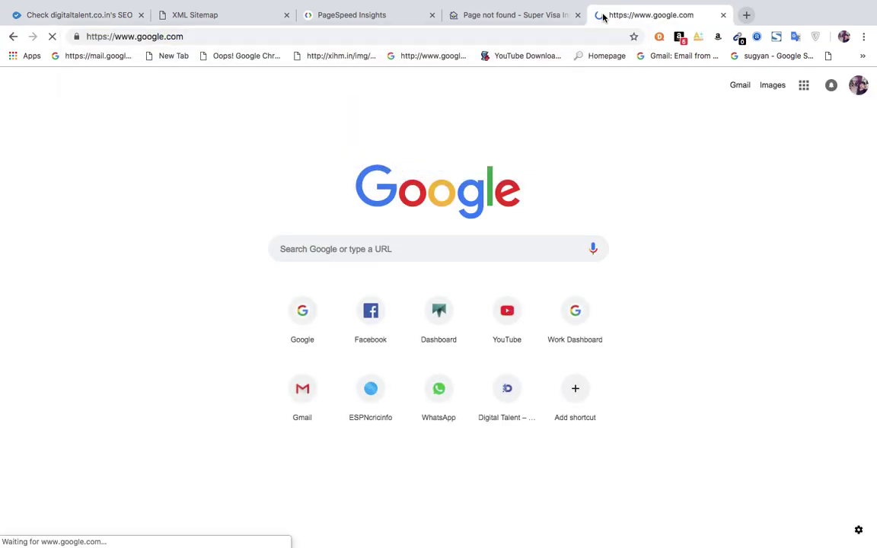
pyautogui.write('goog')
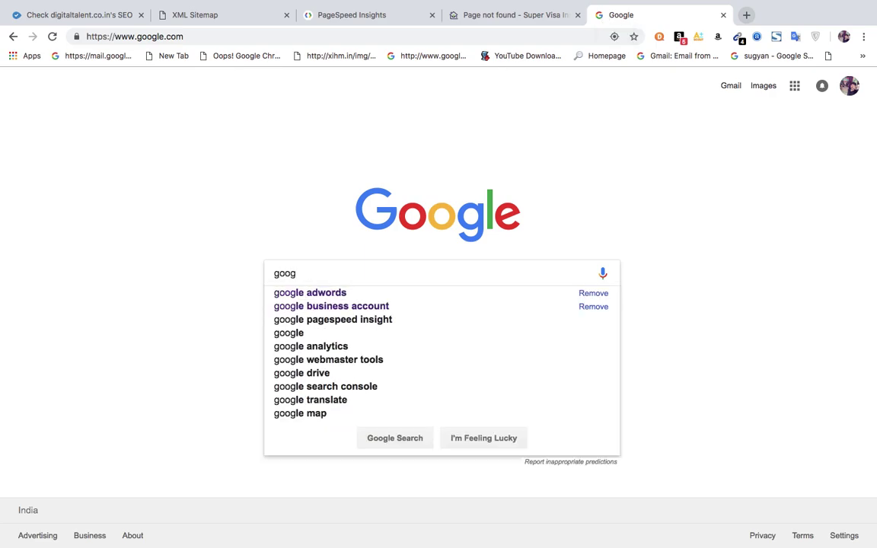
# Change the Super Visa tab's address from /test to /wp-admin and load it.
pyautogui.click(515, 16)
pyautogui.moveTo(187, 38); pyautogui.dragTo(285, 38)
pyautogui.press('BackSpace')
pyautogui.write('wp')
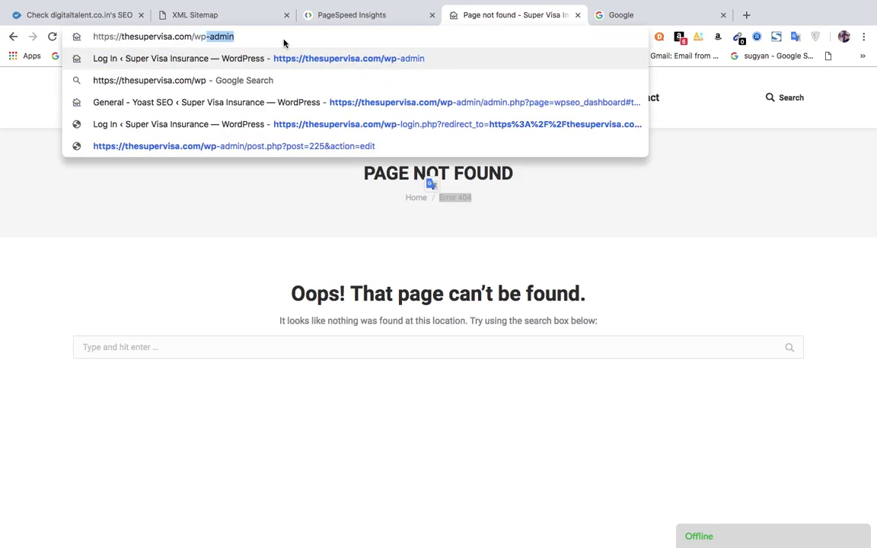
pyautogui.press('Return')
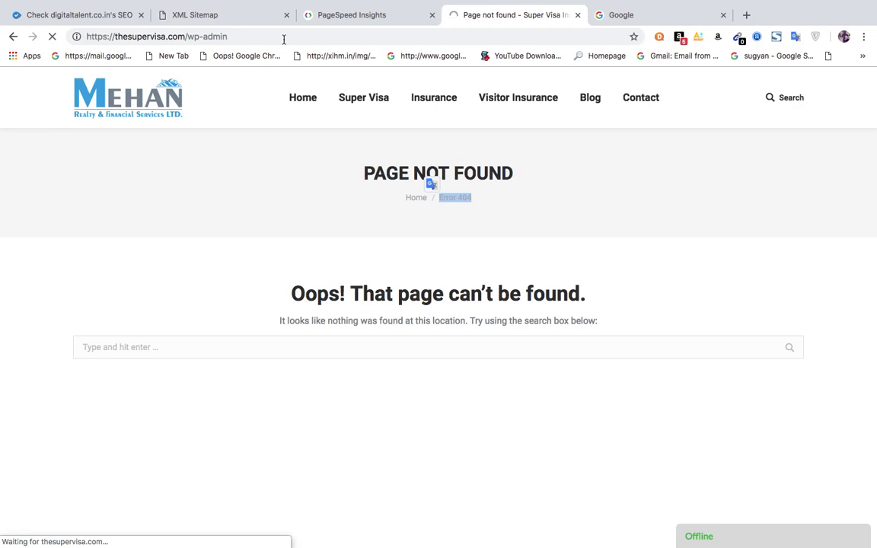
pyautogui.click(640, 15)
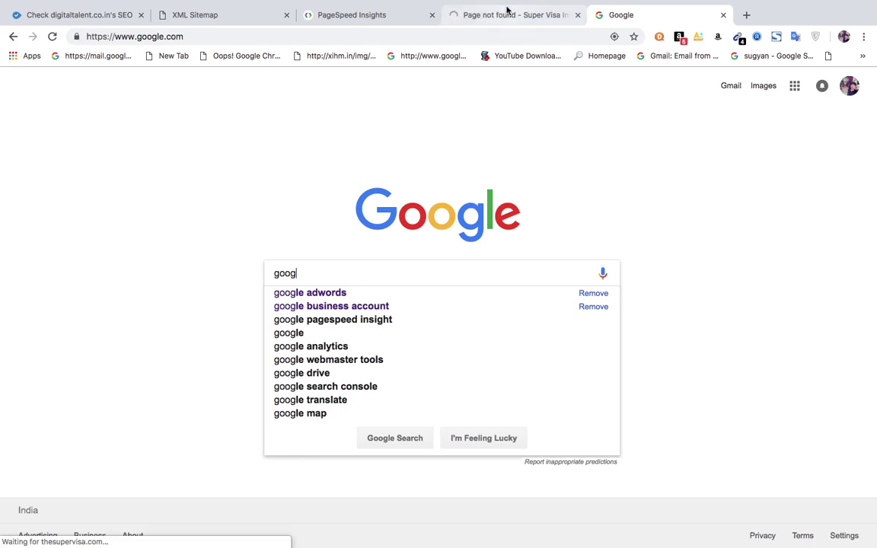
pyautogui.click(505, 11)
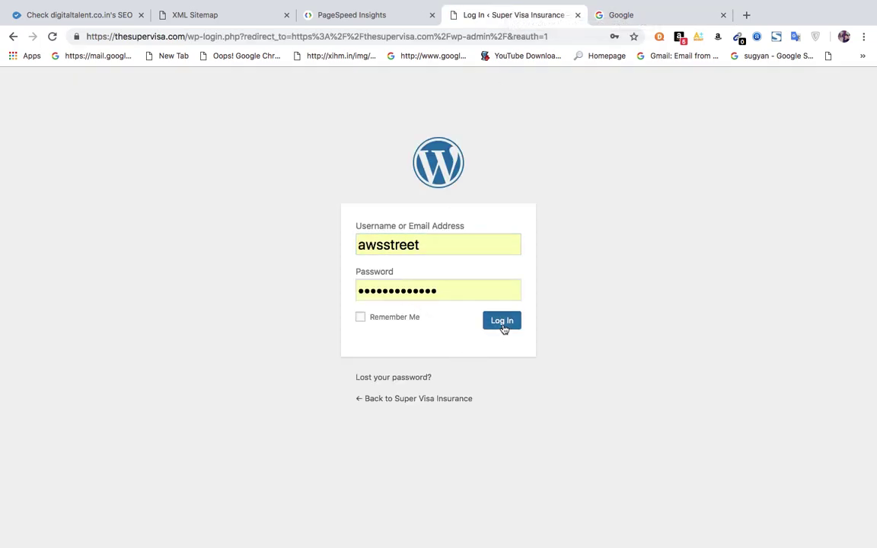
# Log into WordPress admin and open Yoast SEO's Webmaster Tools tab showing the Google verification code.
pyautogui.click(503, 323)
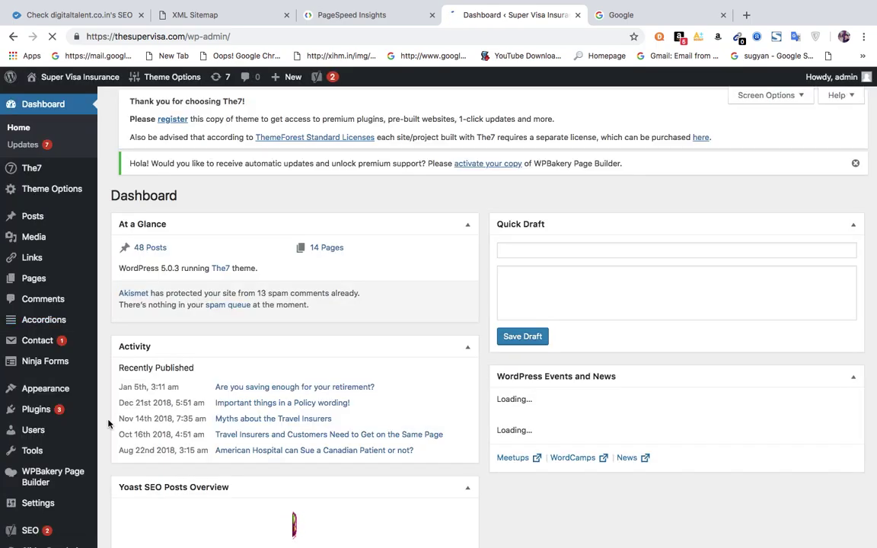
pyautogui.moveTo(35, 534)
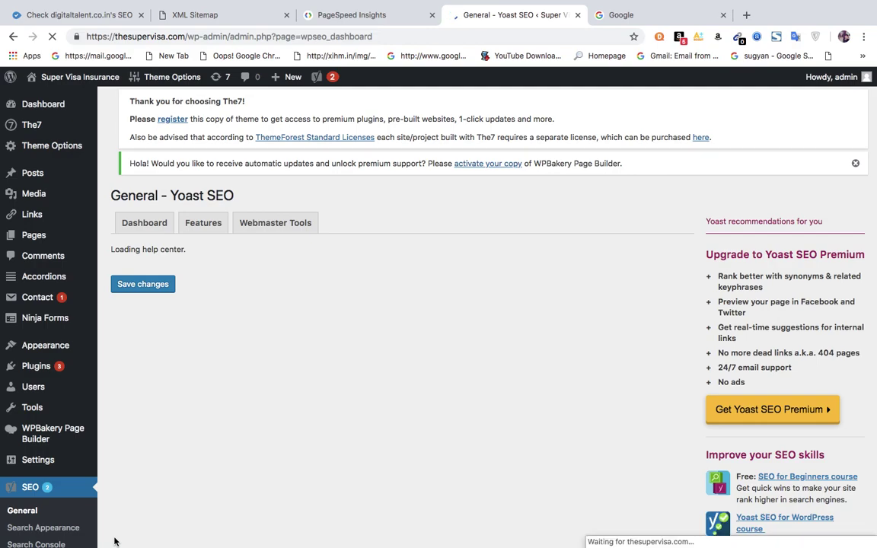
pyautogui.click(278, 232)
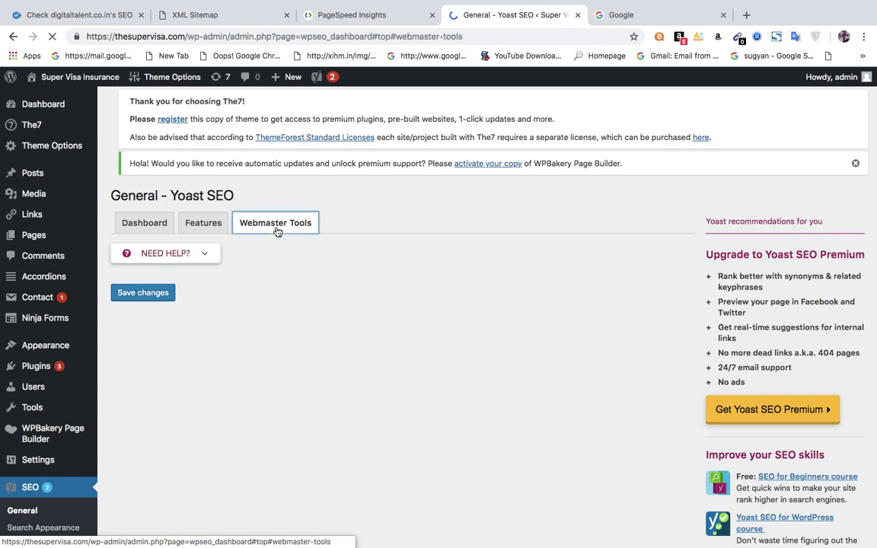
pyautogui.moveTo(463, 431); pyautogui.dragTo(239, 433)
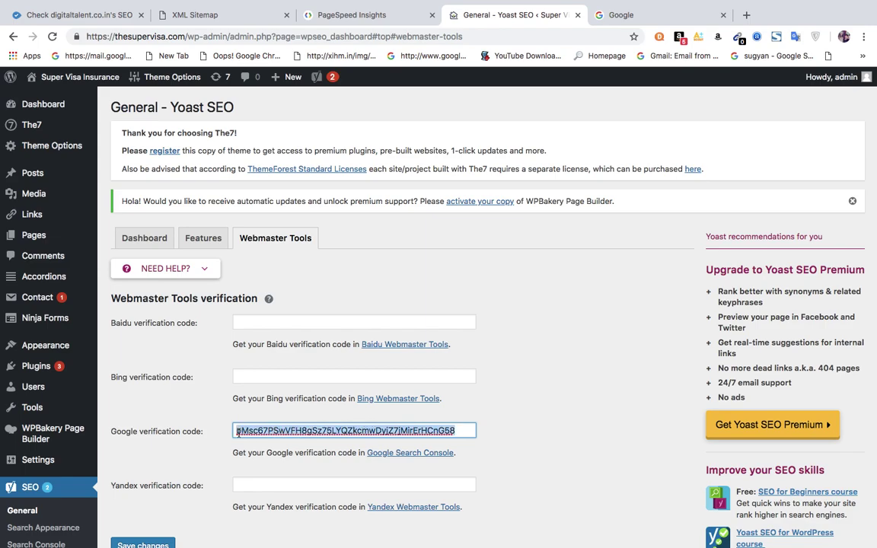
pyautogui.click(536, 389)
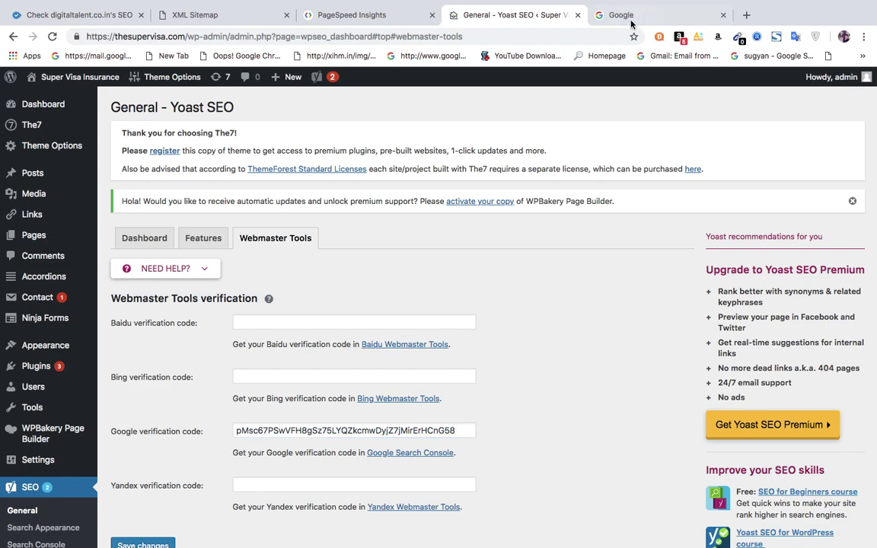
# Search Google for 'google webmaster tool' and follow the Google Webmasters result to Search Console.
pyautogui.click(631, 22)
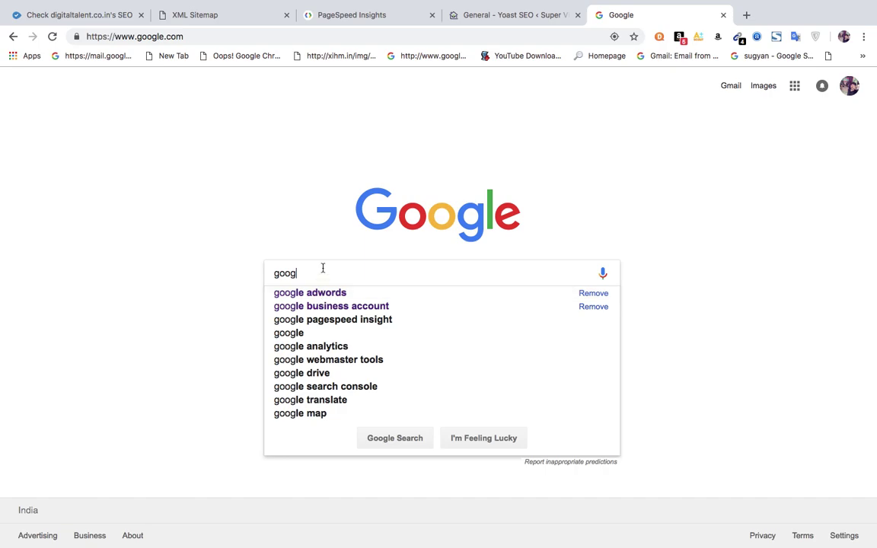
pyautogui.write('le ')
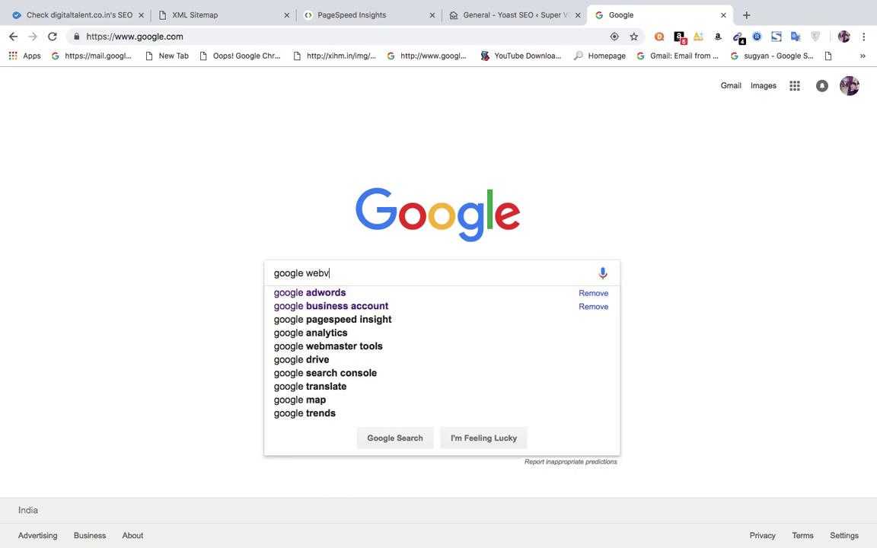
pyautogui.write('webv')
pyautogui.press('BackSpace')
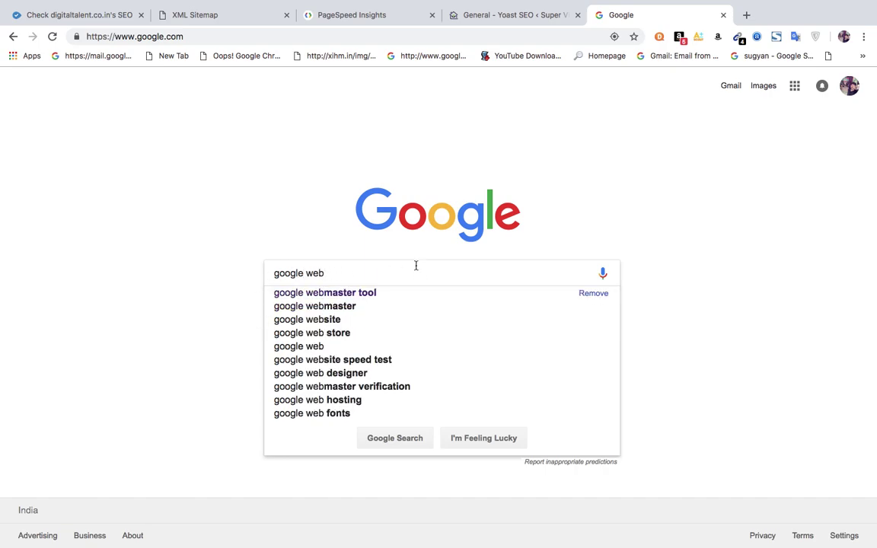
pyautogui.click(352, 294)
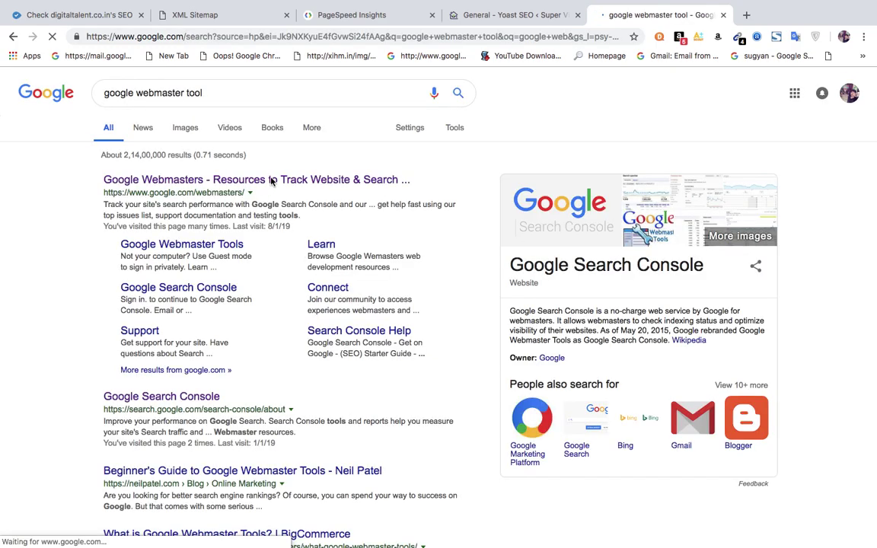
pyautogui.click(270, 179)
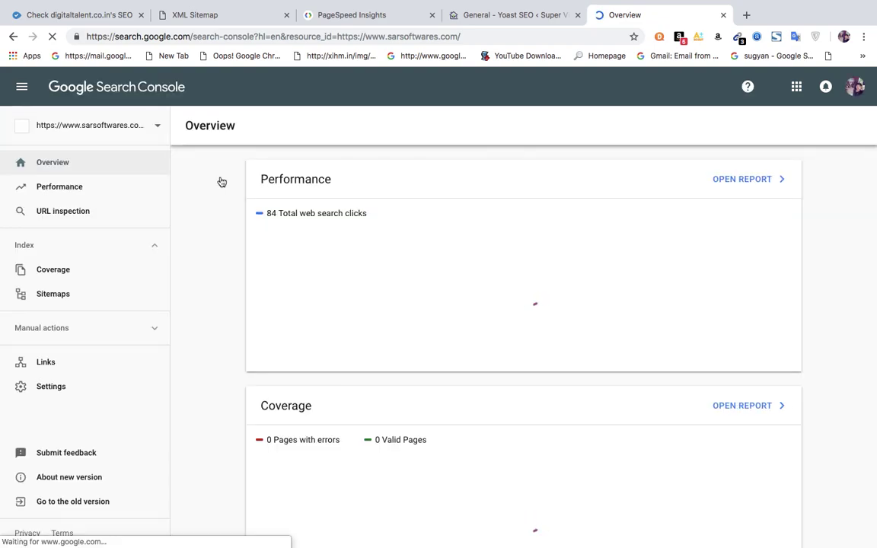
pyautogui.click(120, 128)
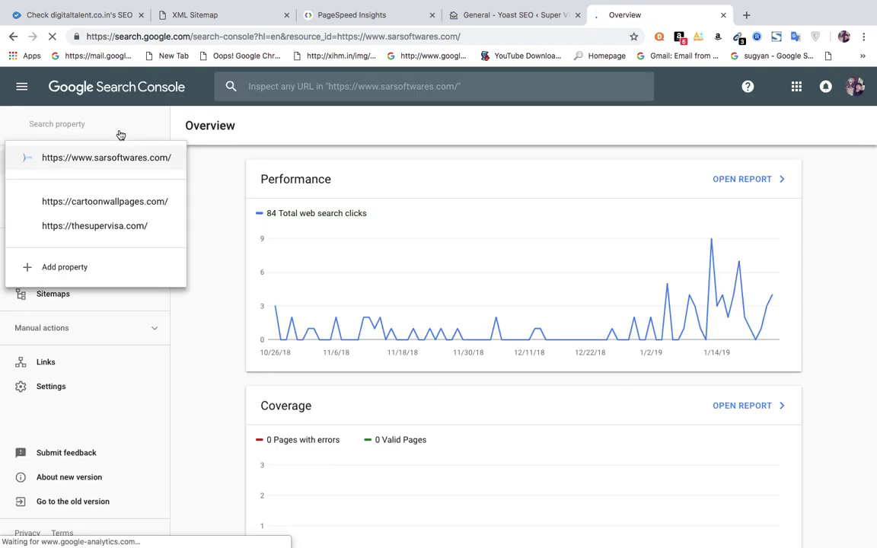
pyautogui.click(89, 229)
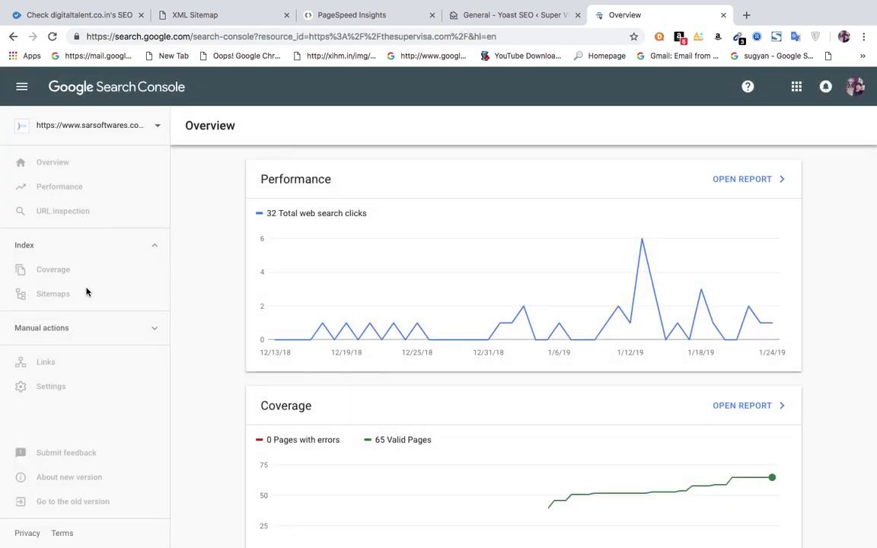
pyautogui.moveTo(308, 338)
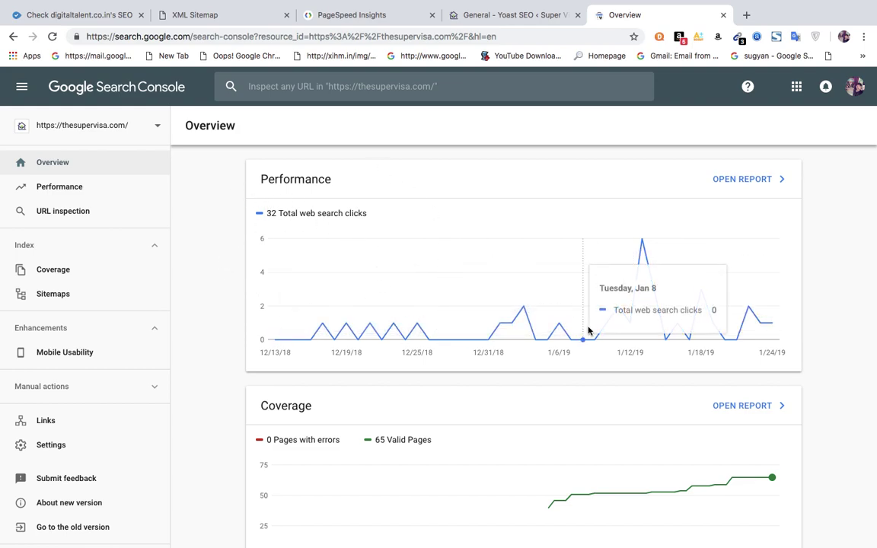
pyautogui.click(49, 195)
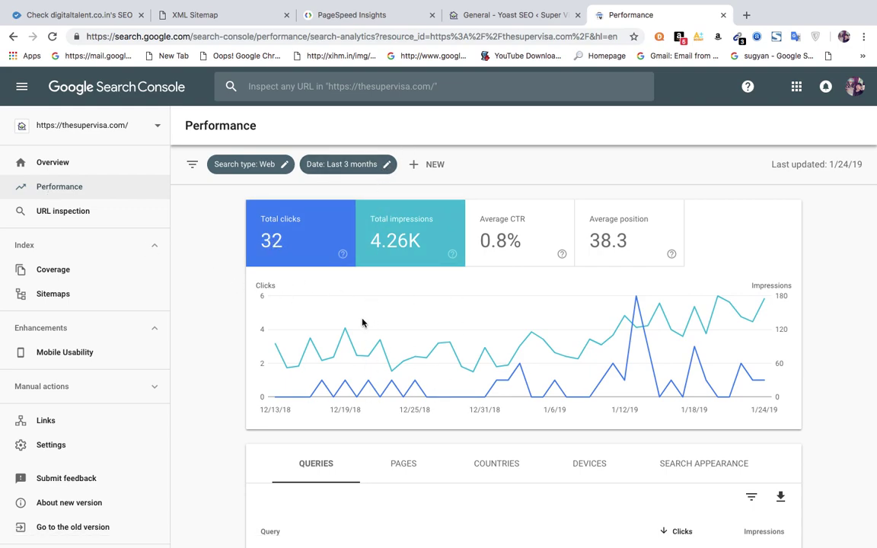
# Set the Performance report date range to Last 28 days and scroll down to the queries table.
pyautogui.click(388, 166)
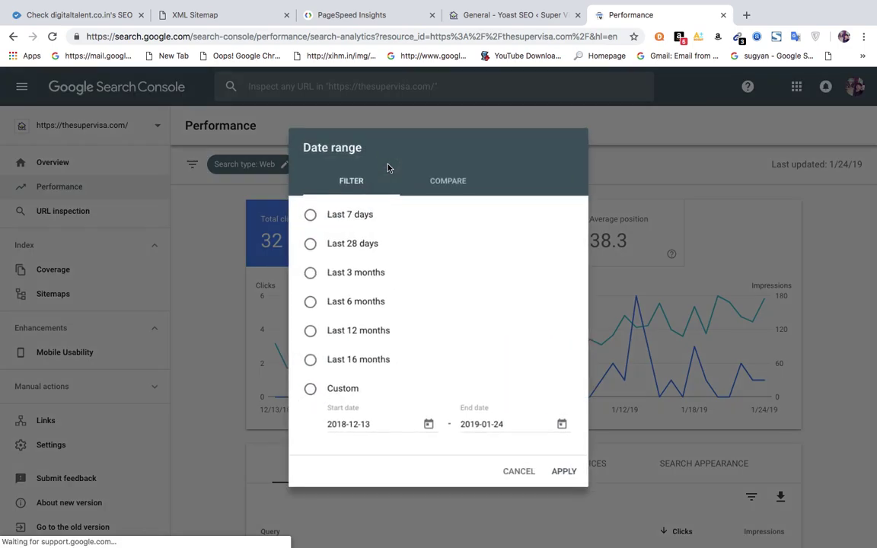
pyautogui.click(310, 244)
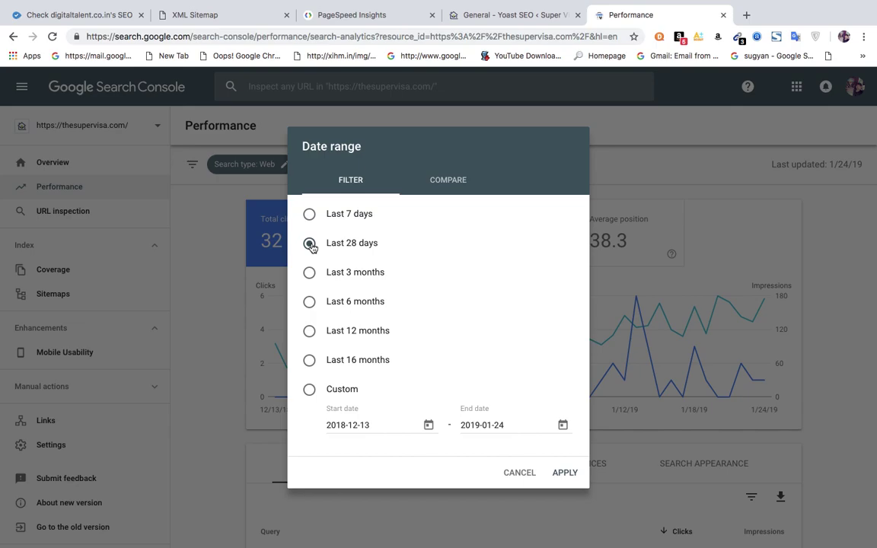
pyautogui.click(562, 474)
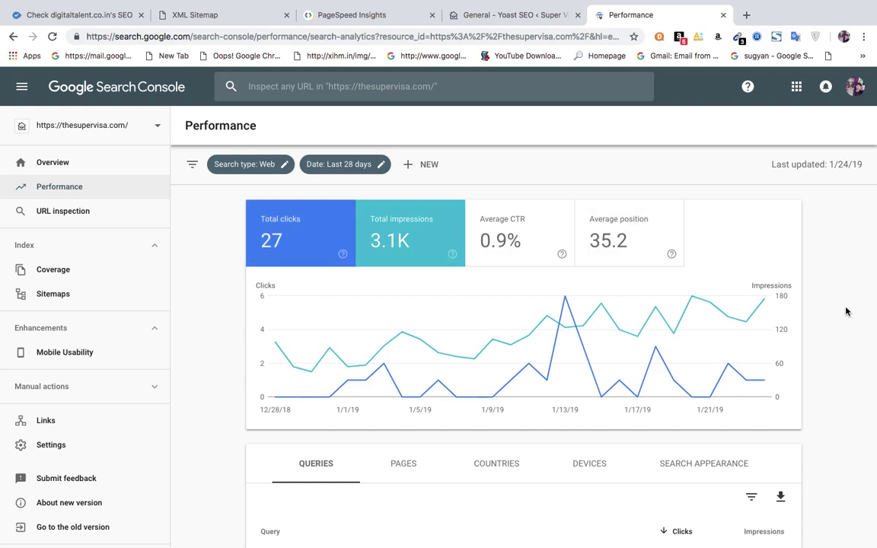
pyautogui.scroll(-4, 846, 311)
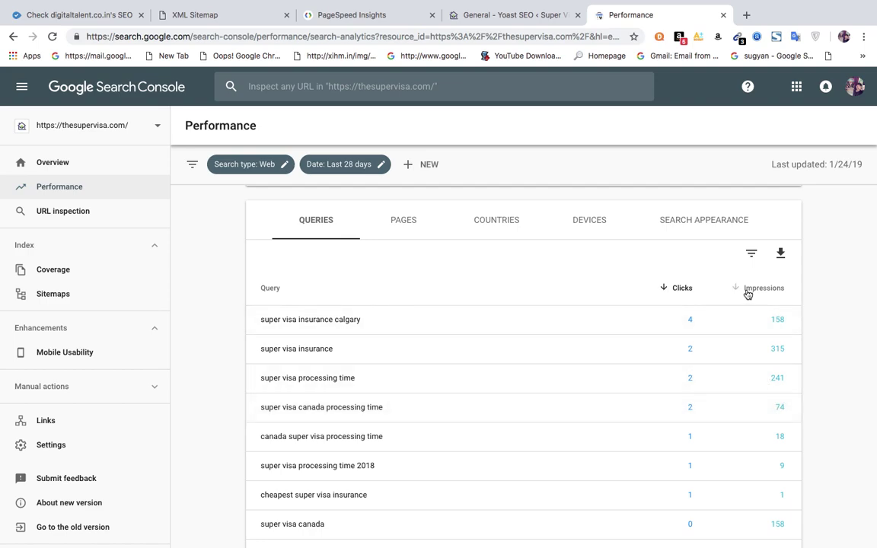
# Show the 28-day performance data by country, then open Google's homepage in a new tab.
pyautogui.click(495, 230)
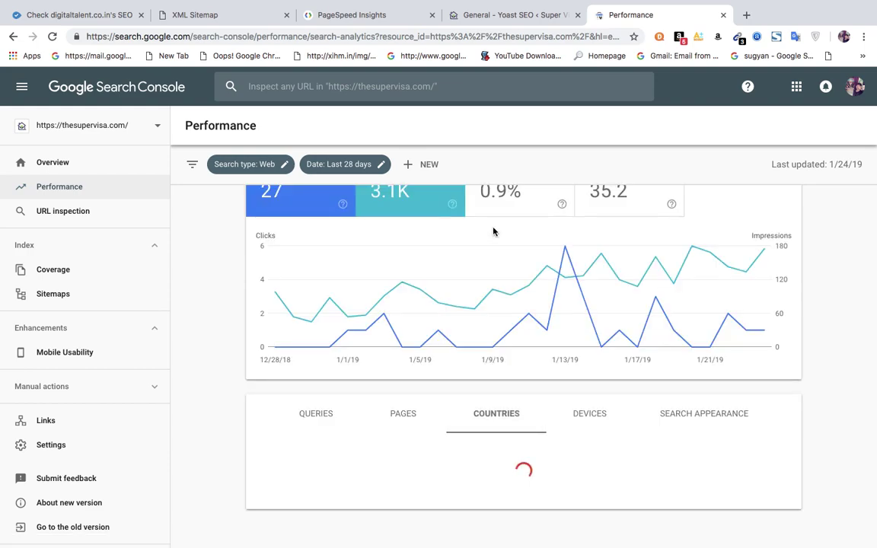
pyautogui.scroll(-3, 494, 231)
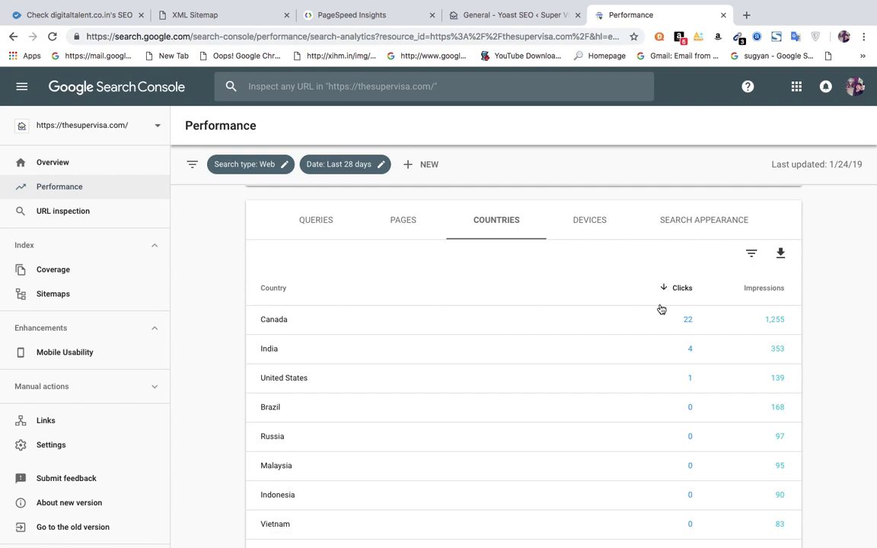
pyautogui.click(749, 15)
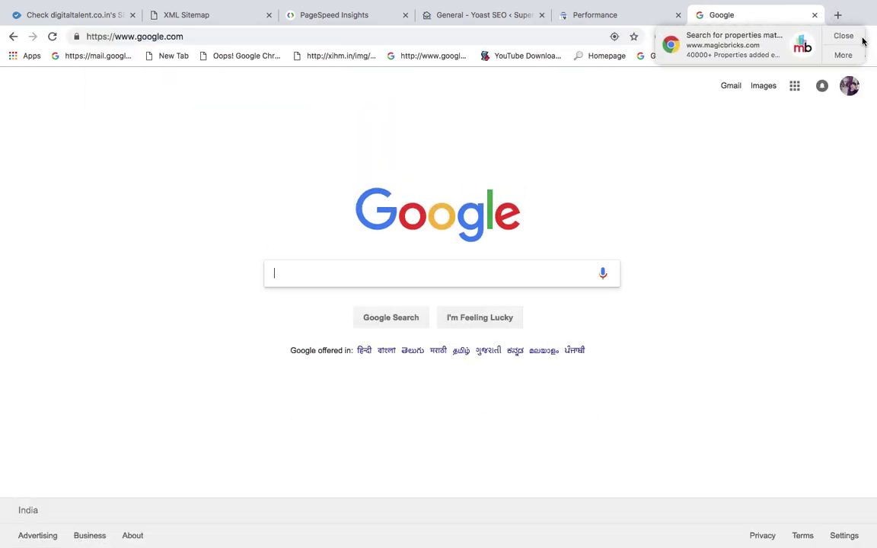
# Search Google for 'pizza store in chandigarh' and browse the suggestions and results.
pyautogui.click(859, 36)
pyautogui.write('pizz')
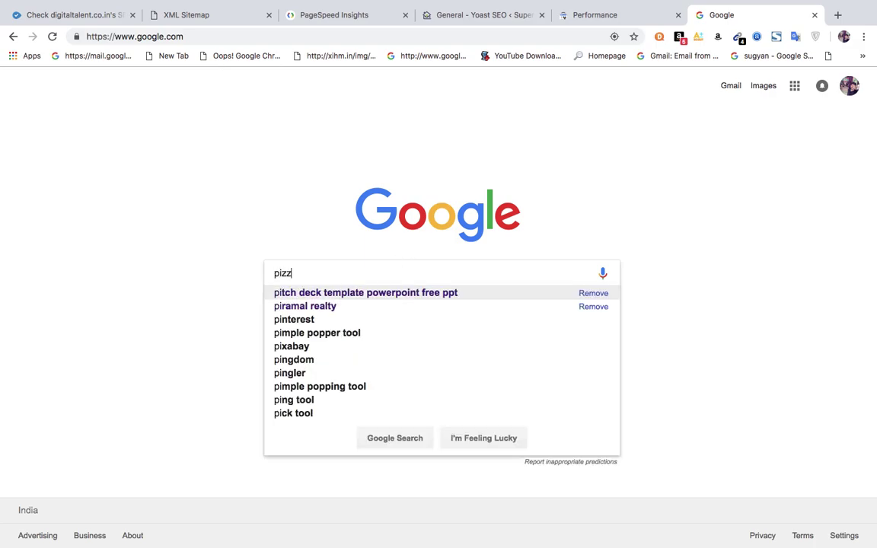
pyautogui.write(' store in cha')
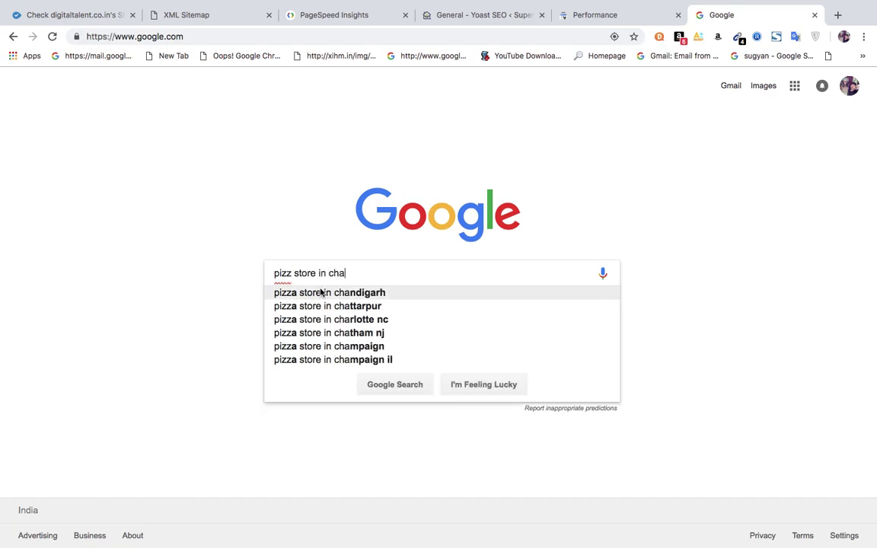
pyautogui.click(304, 292)
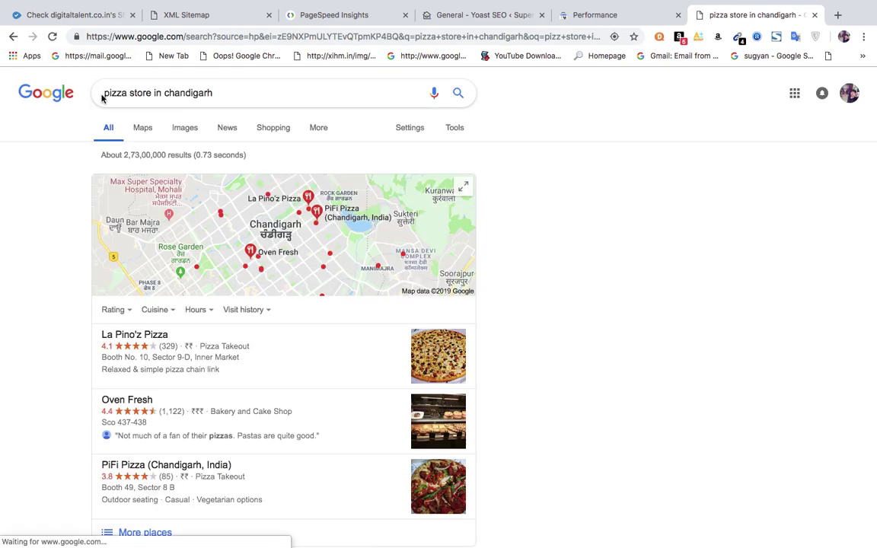
pyautogui.click(222, 94)
pyautogui.moveTo(221, 94); pyautogui.dragTo(81, 85)
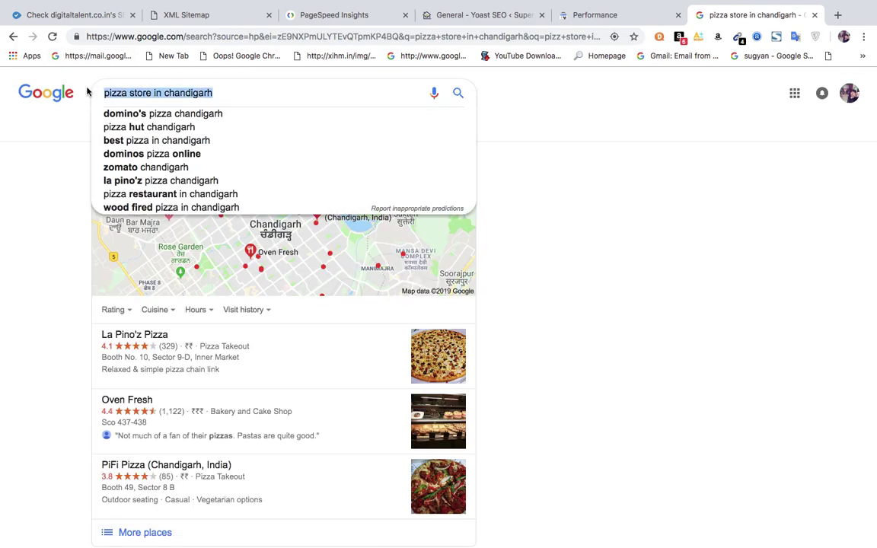
pyautogui.click(682, 257)
pyautogui.scroll(-1, 681, 259)
pyautogui.press('Down')
pyautogui.press('Down')
pyautogui.press('Down')
pyautogui.press('Down')
pyautogui.press('Down')
pyautogui.press('Down')
pyautogui.press('Down')
pyautogui.press('Down')
pyautogui.scroll(-5, 682, 258)
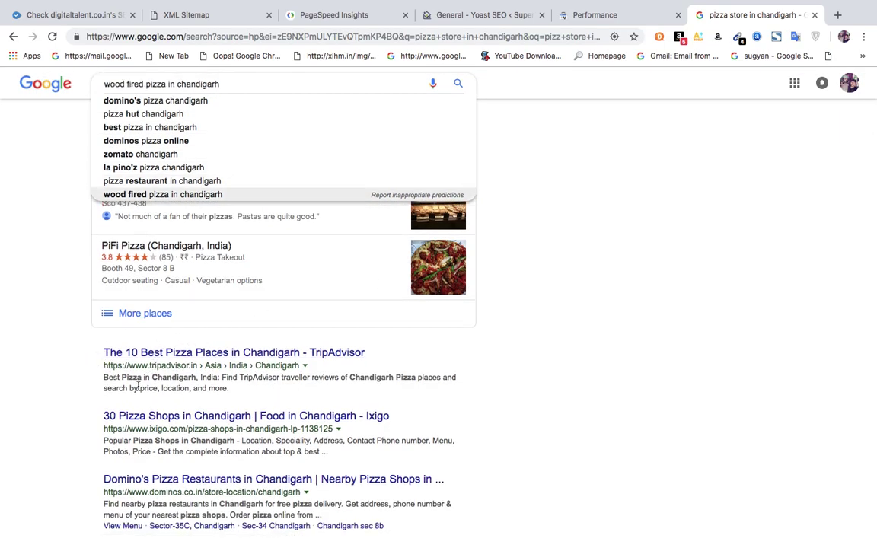
# Open TripAdvisor's best pizza places result, then return to the Search Console Performance tab.
pyautogui.moveTo(242, 393); pyautogui.dragTo(105, 358)
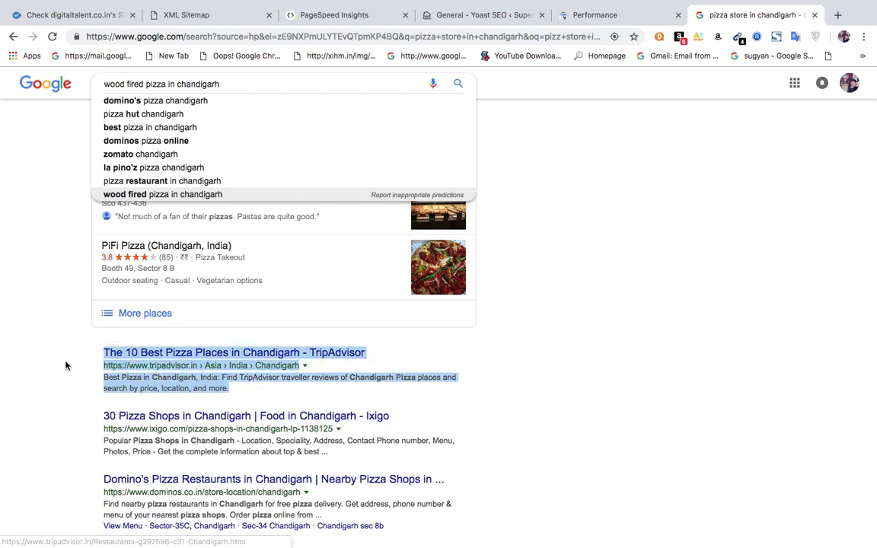
pyautogui.click(65, 364)
pyautogui.click(259, 355)
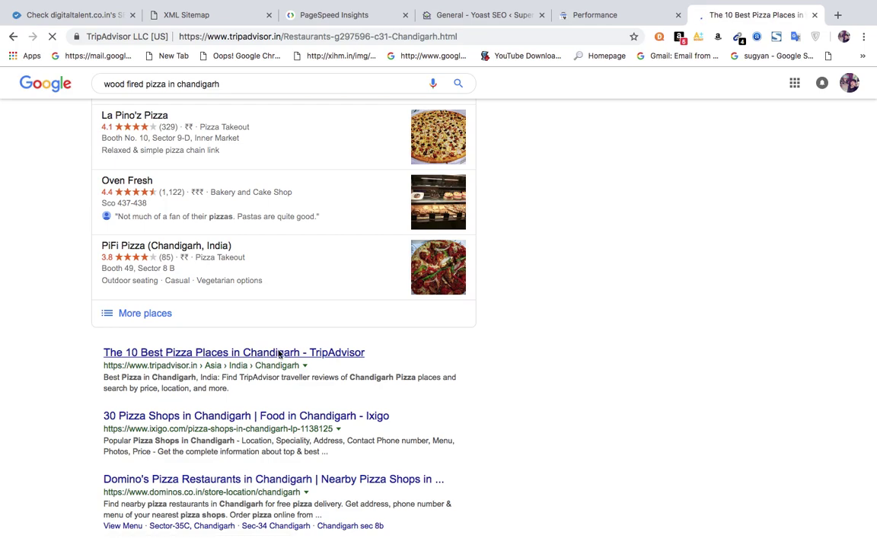
pyautogui.click(605, 15)
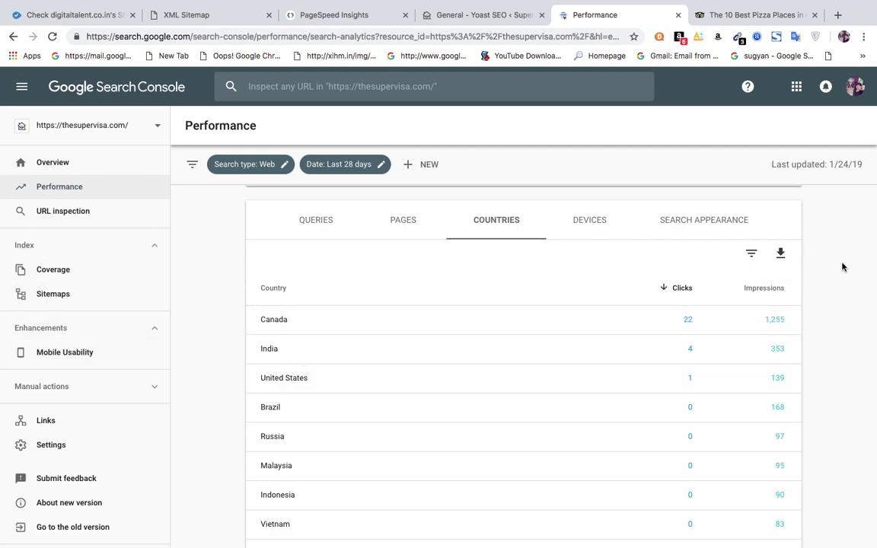
pyautogui.scroll(2, 843, 267)
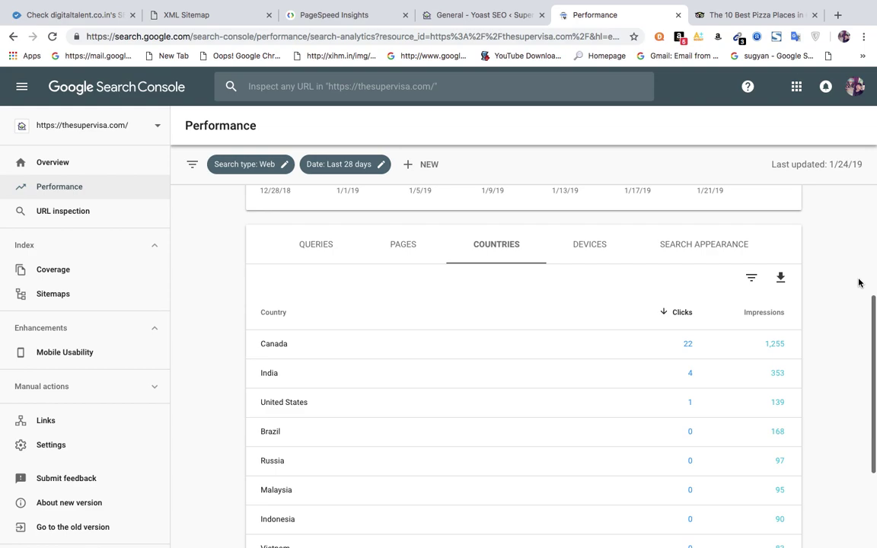
pyautogui.scroll(1, 859, 284)
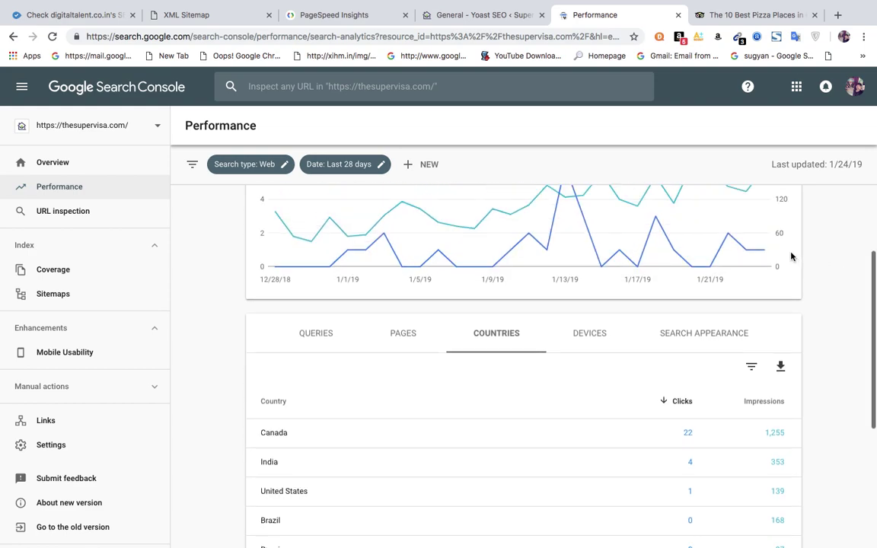
pyautogui.scroll(3, 873, 226)
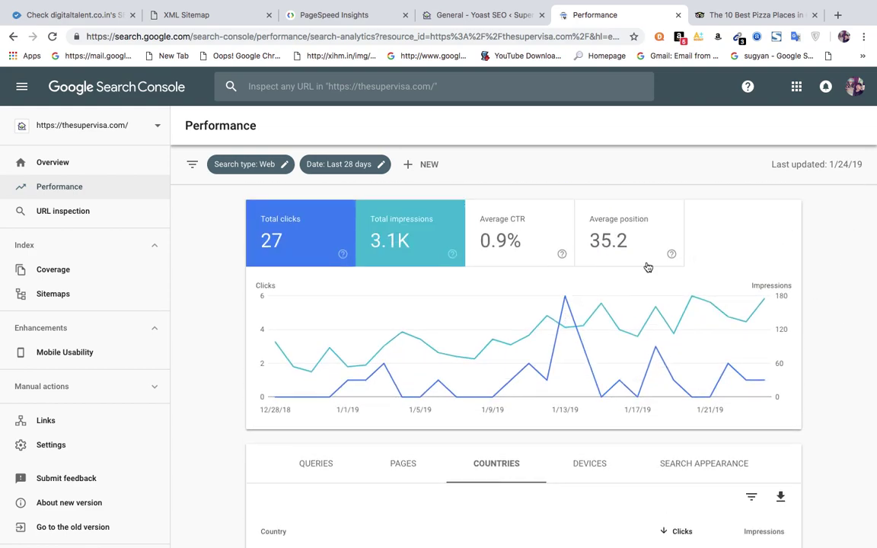
pyautogui.click(61, 295)
# Review sitemap_index.xml's breakdown and the submitted sitemaps list, then open Mobile Usability.
pyautogui.click(55, 296)
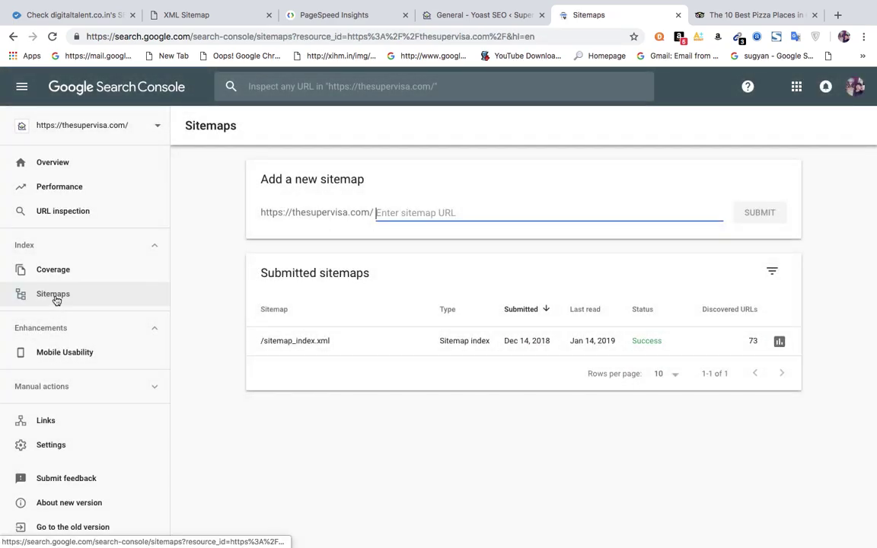
pyautogui.click(593, 342)
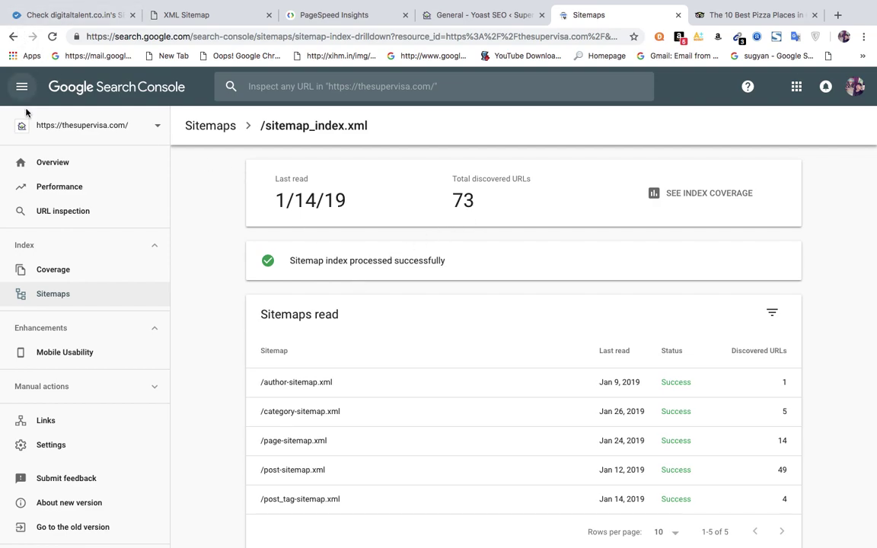
pyautogui.click(55, 297)
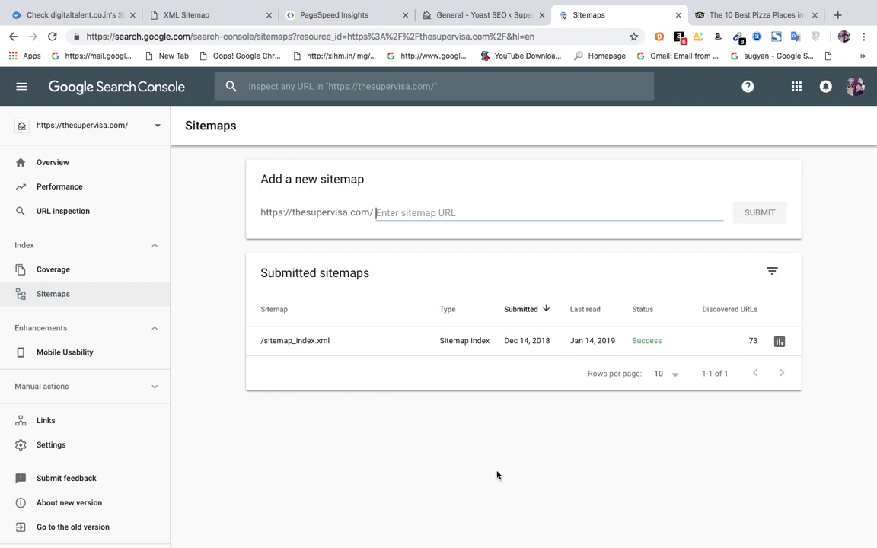
pyautogui.click(588, 348)
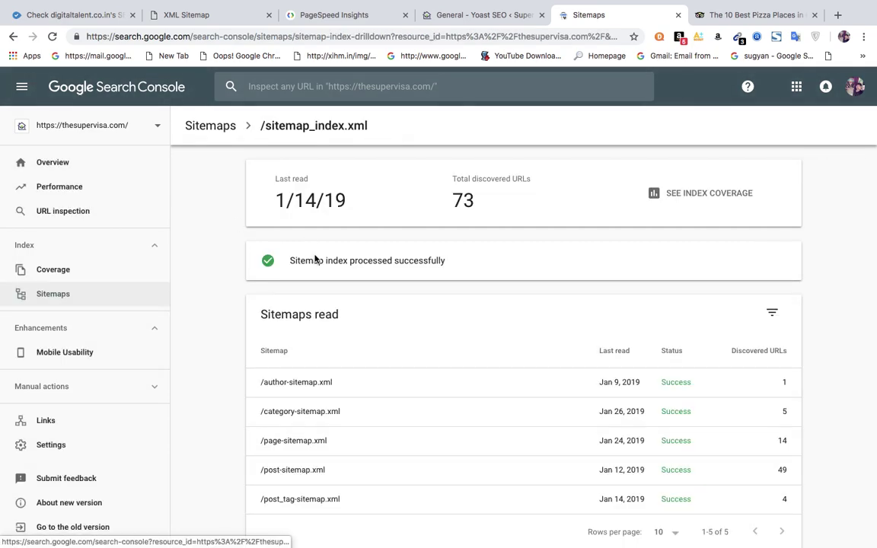
pyautogui.click(45, 296)
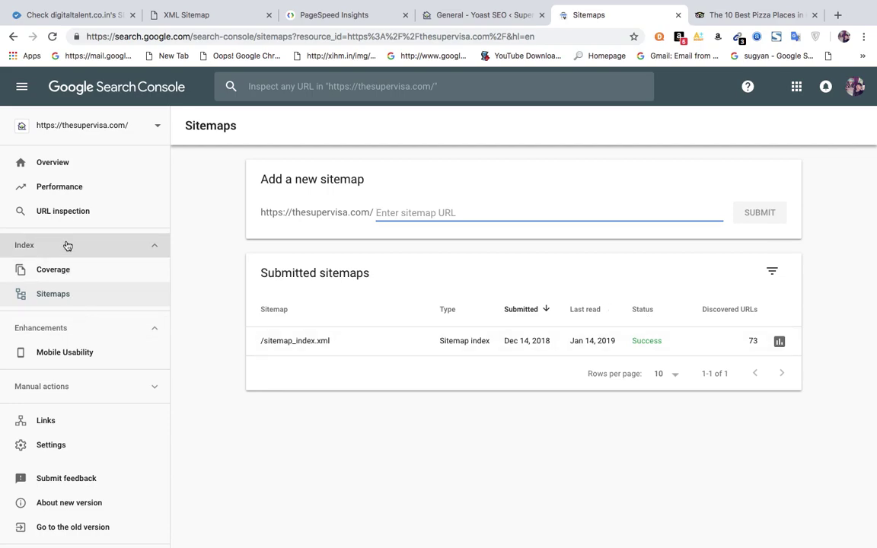
pyautogui.click(78, 366)
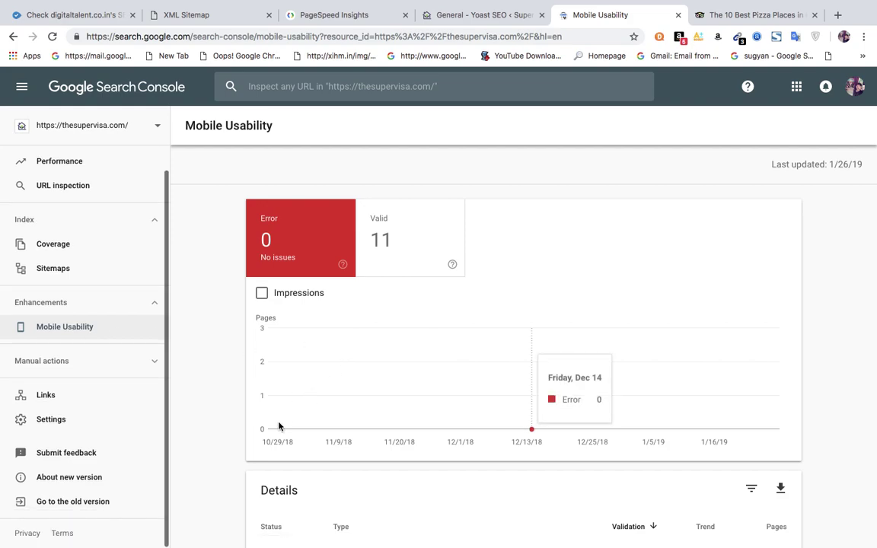
# Filter Performance to the 'super visa insurance' query, then view the thesupervisa.com Overview.
pyautogui.click(57, 163)
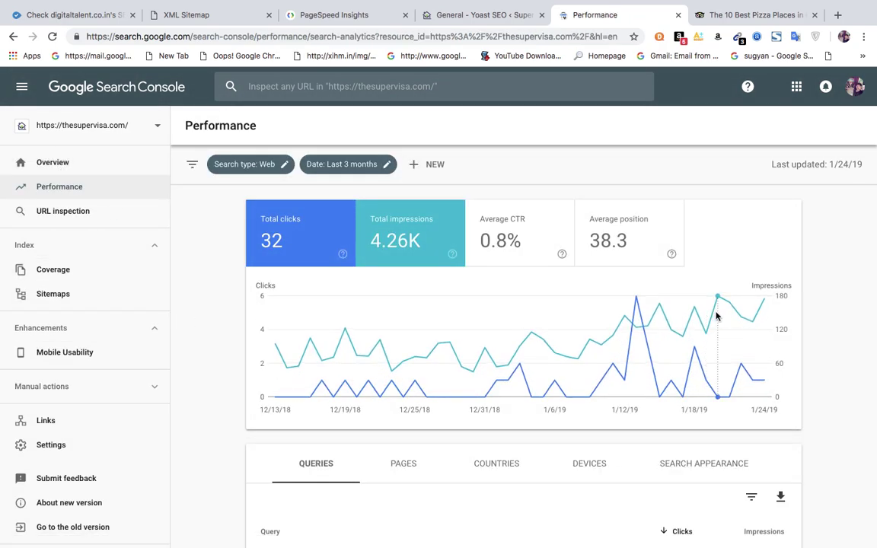
pyautogui.scroll(-5, 815, 362)
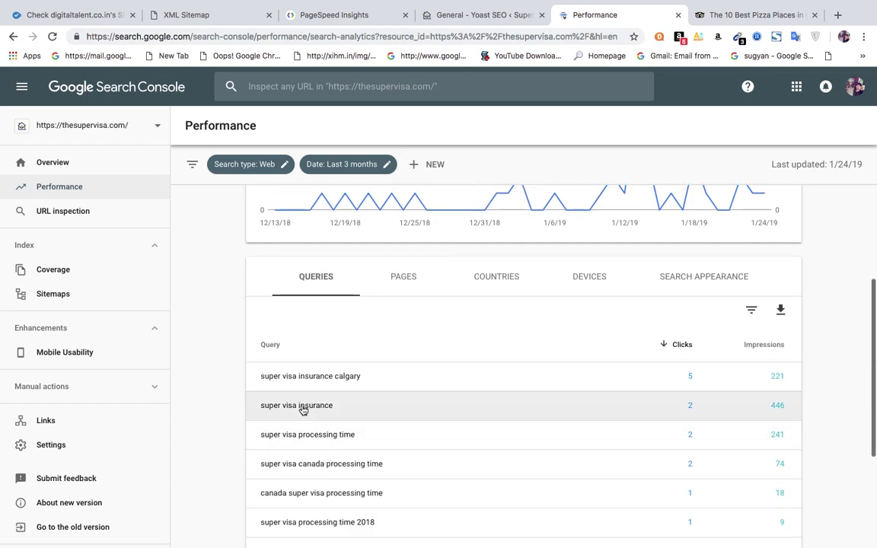
pyautogui.click(302, 407)
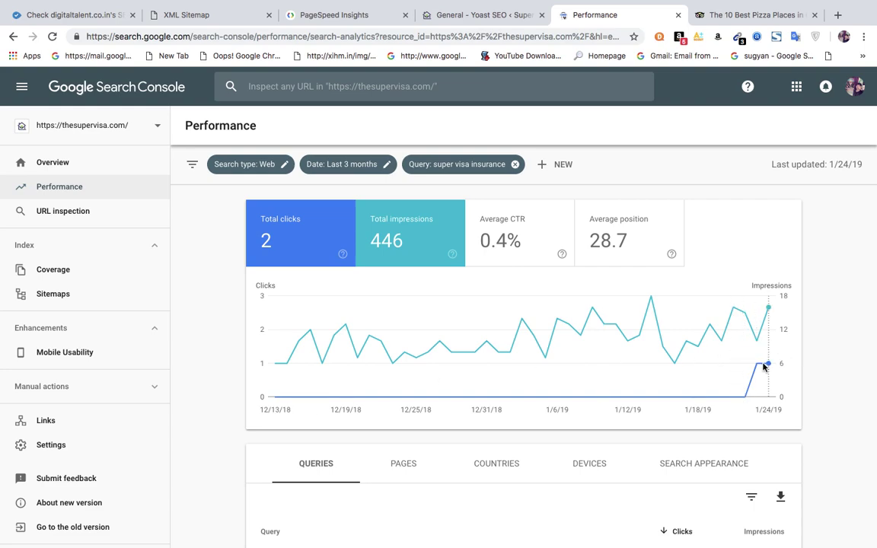
pyautogui.moveTo(778, 358)
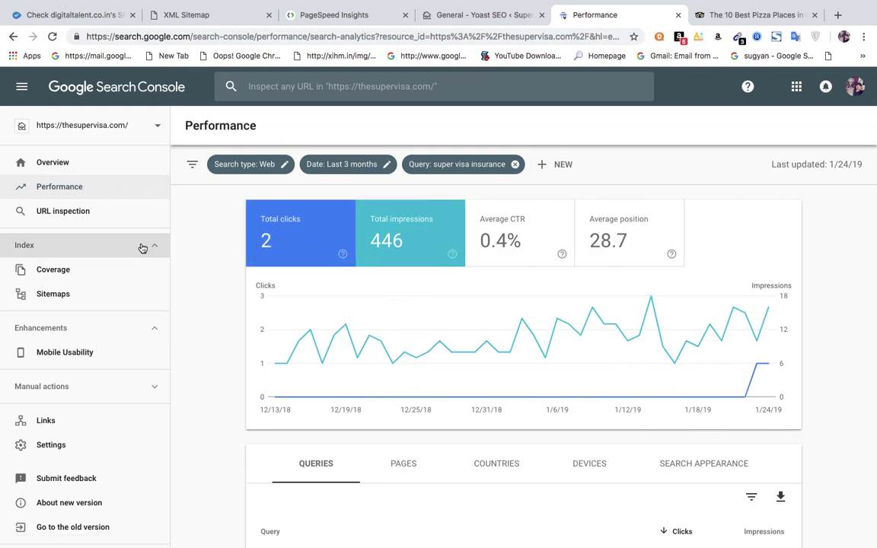
pyautogui.click(59, 172)
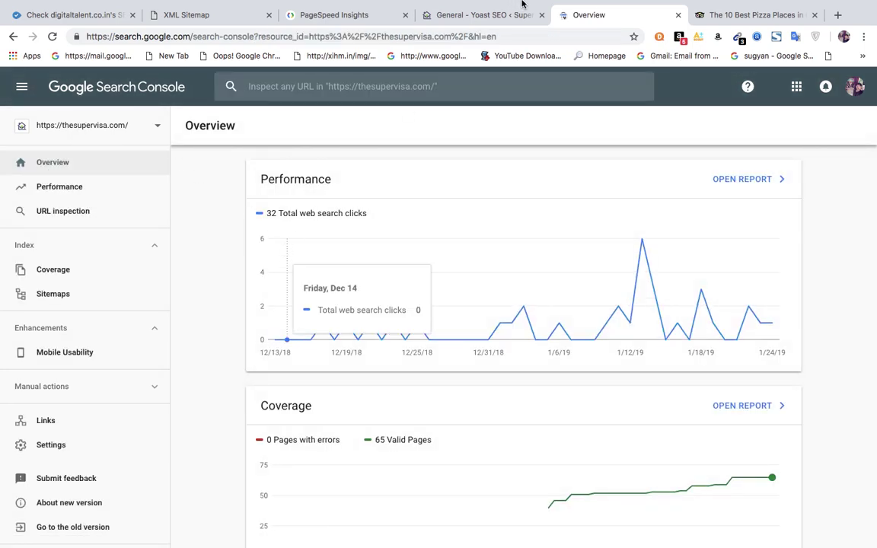
# Check Yoast's Google verification code, then start adding a new Search Console property.
pyautogui.click(481, 15)
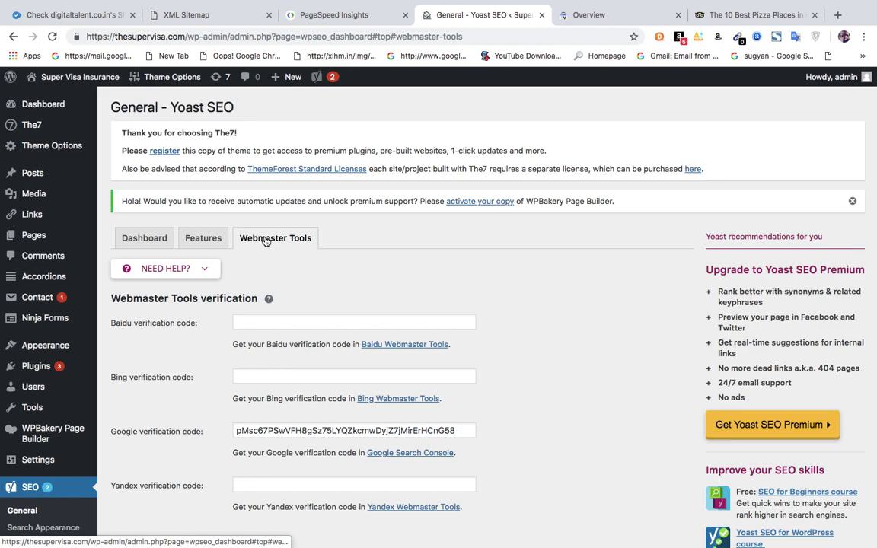
pyautogui.click(457, 431)
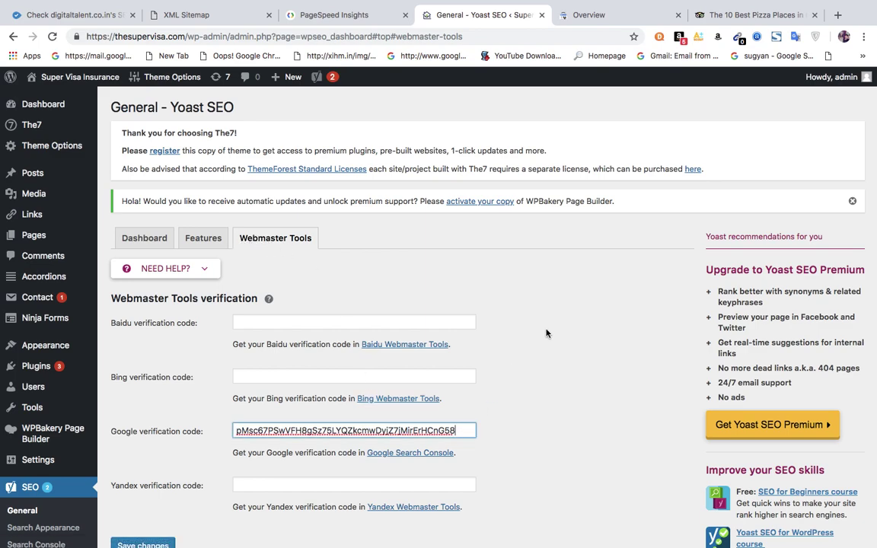
pyautogui.click(603, 17)
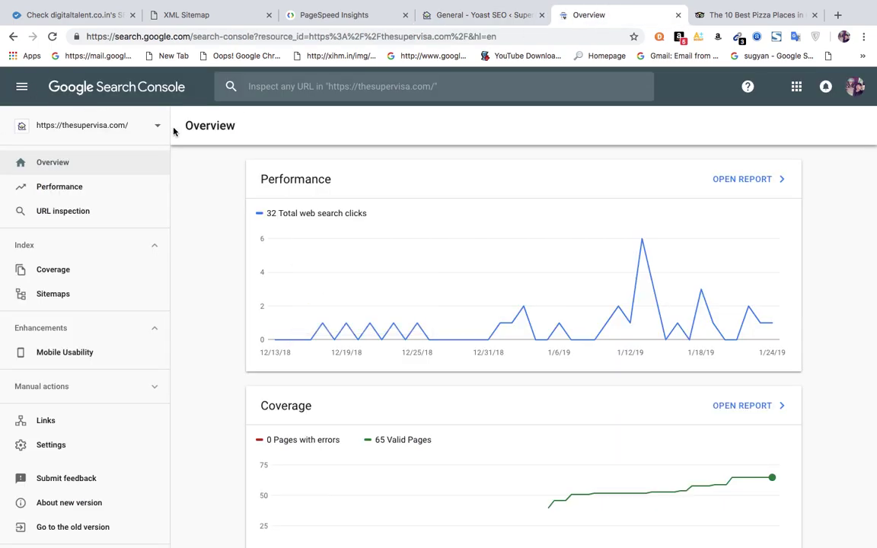
pyautogui.click(22, 89)
pyautogui.click(23, 88)
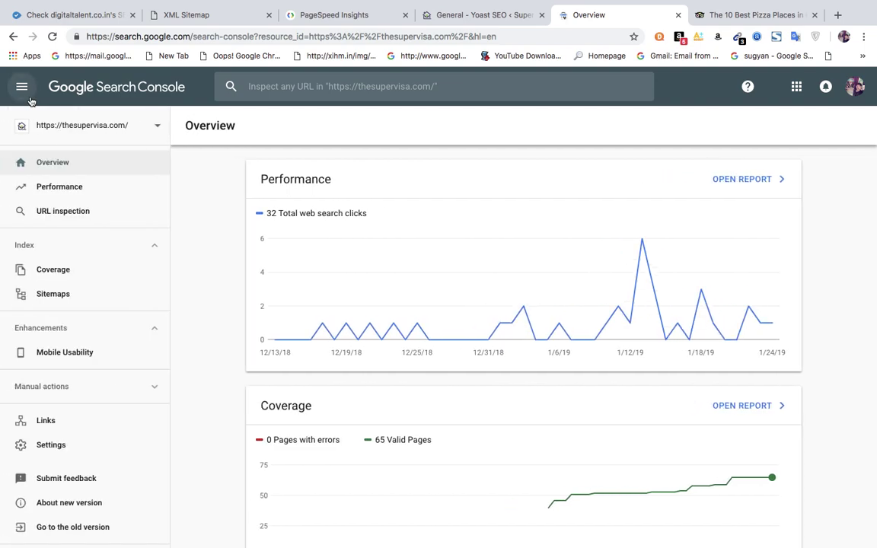
pyautogui.click(122, 127)
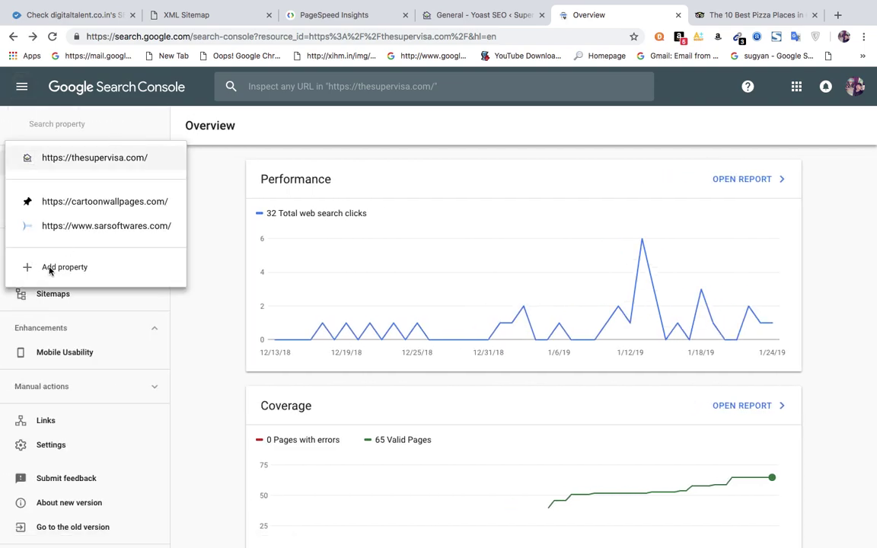
pyautogui.click(50, 270)
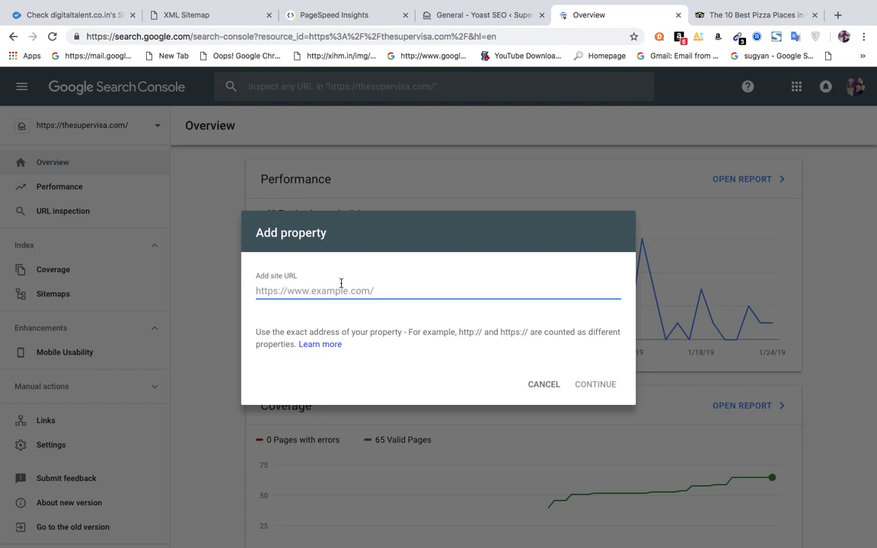
# Cancel the new property, keep thesupervisa.com selected, and close the Search Console tab.
pyautogui.click(480, 15)
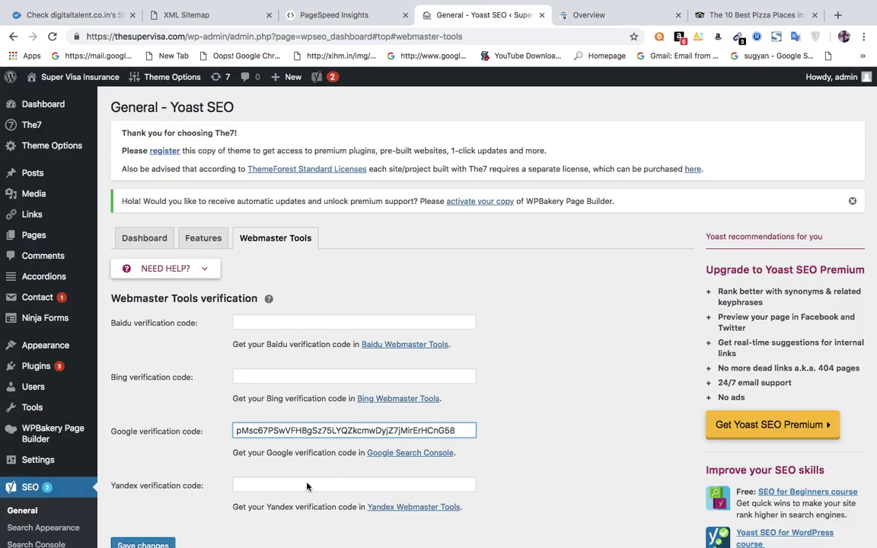
pyautogui.click(619, 15)
pyautogui.click(545, 384)
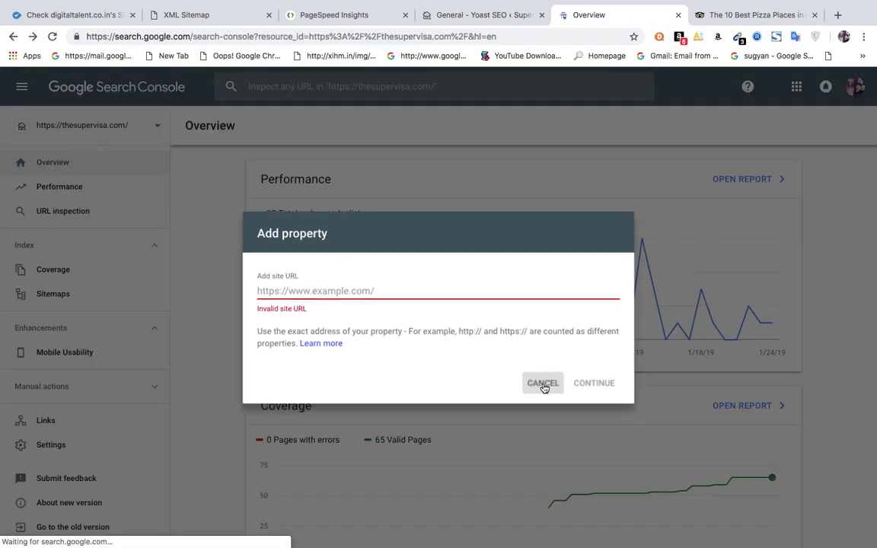
pyautogui.click(66, 124)
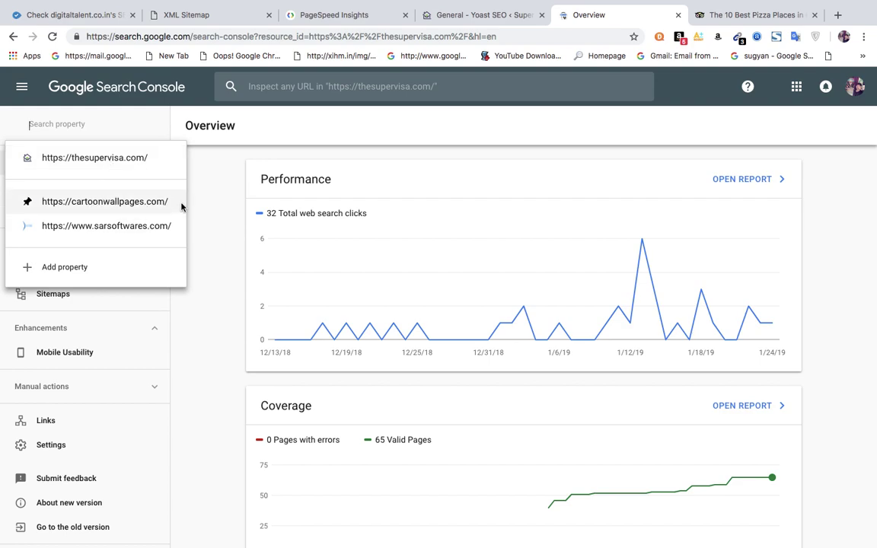
pyautogui.click(216, 221)
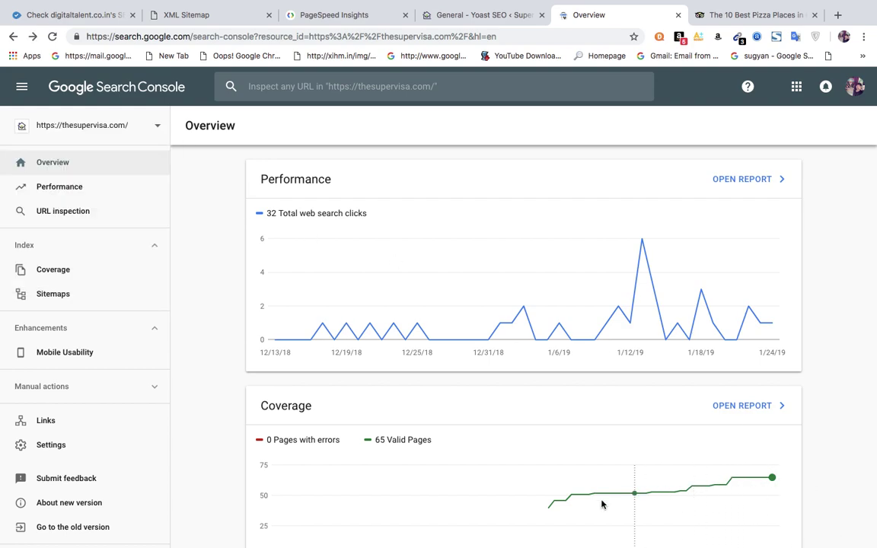
pyautogui.click(465, 19)
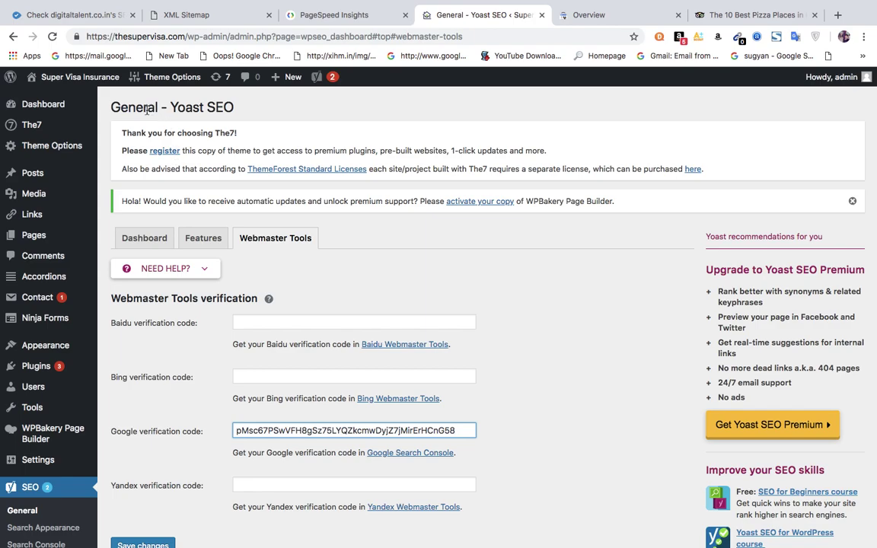
pyautogui.click(607, 15)
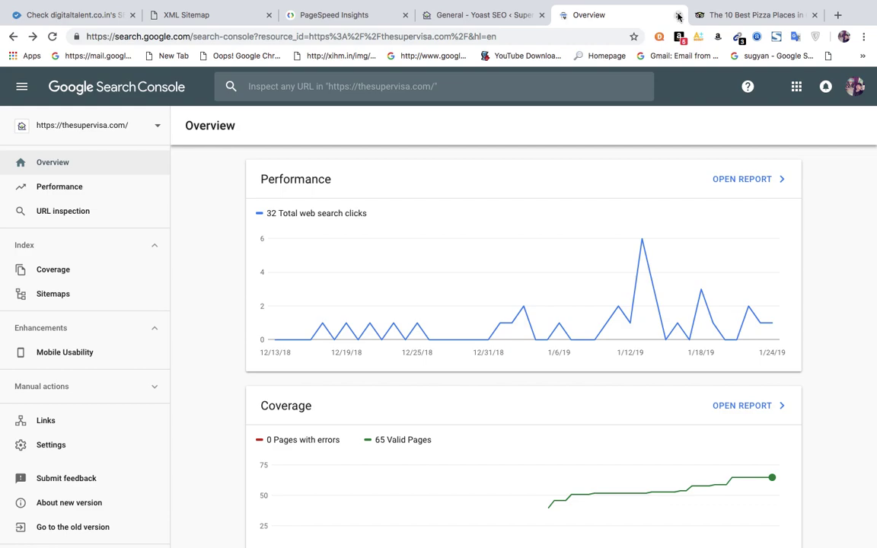
pyautogui.click(678, 14)
# Close the TripAdvisor tab and reload the thesupervisa.com home page's WordPress edit screen.
pyautogui.click(679, 14)
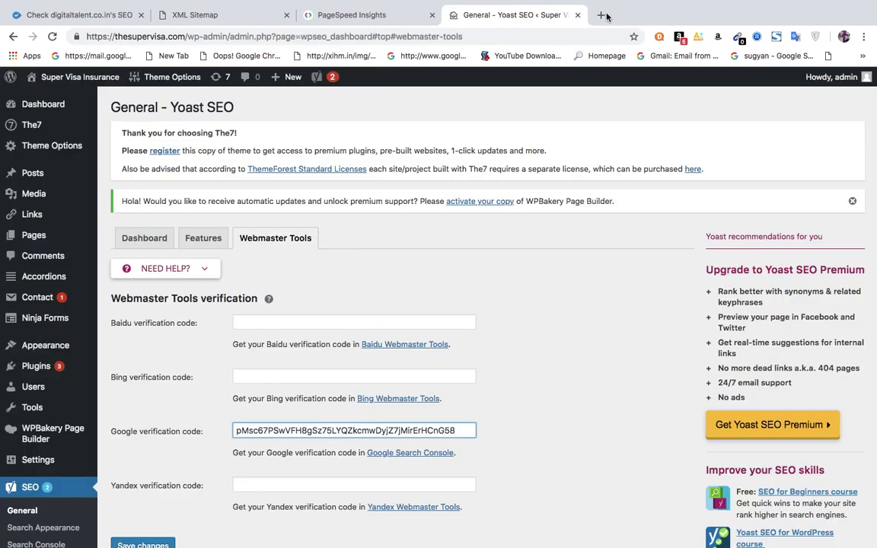
pyautogui.click(607, 16)
pyautogui.write('the')
pyautogui.press('Return')
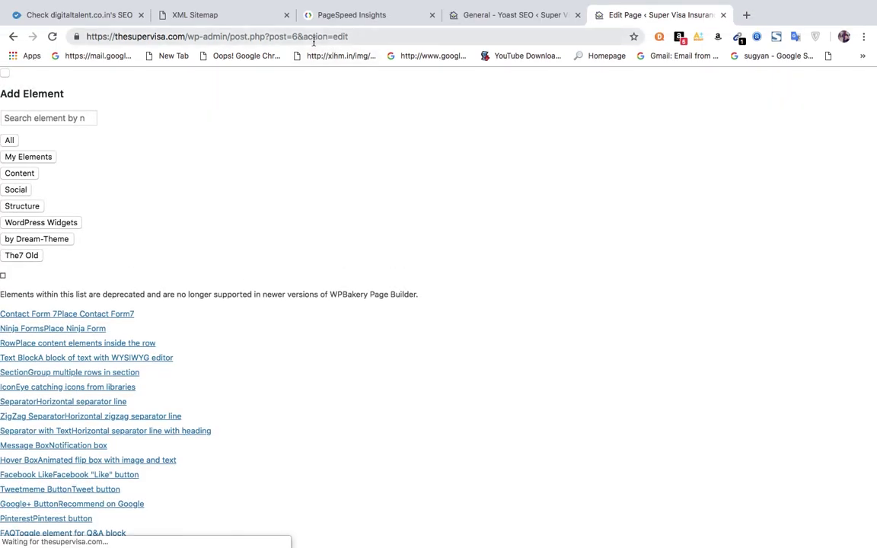
pyautogui.click(313, 37)
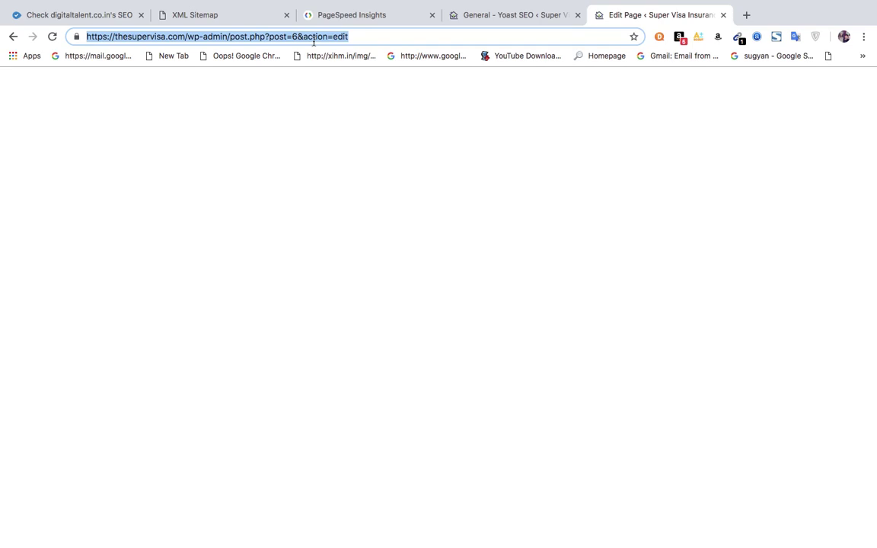
pyautogui.press('Return')
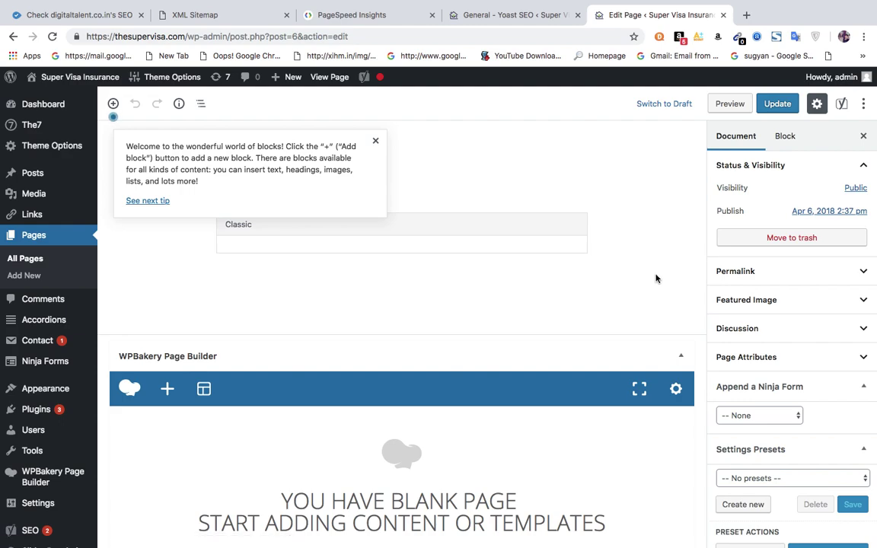
# Scroll past the WPBakery Page Builder panel to the Yoast SEO snippet preview and analysis.
pyautogui.scroll(-2, 656, 278)
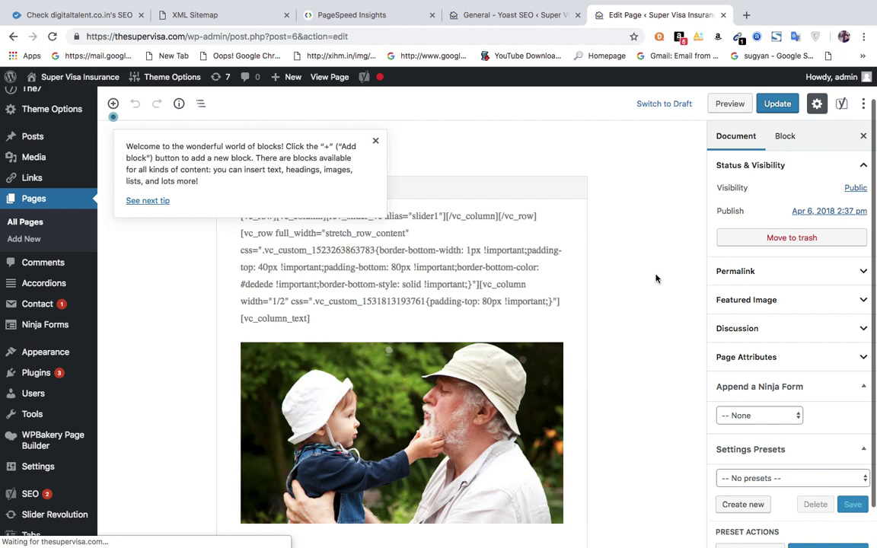
pyautogui.scroll(-2, 656, 278)
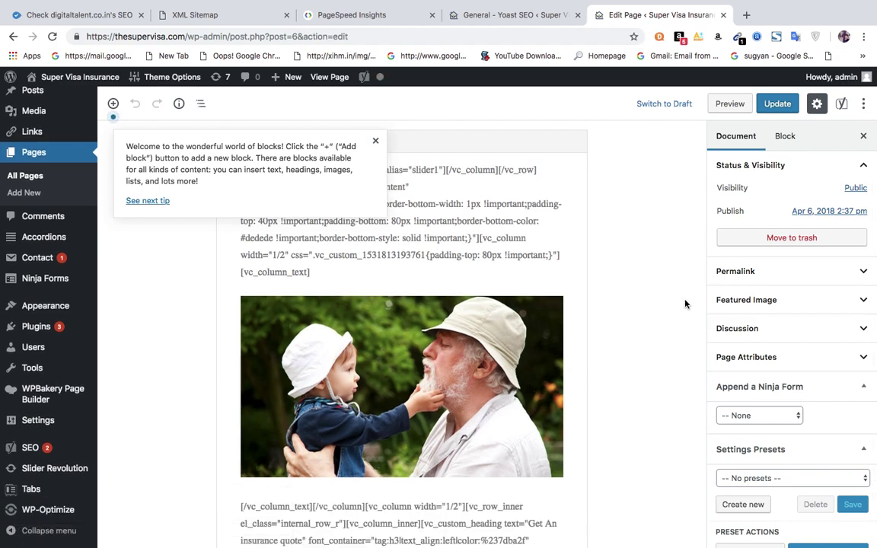
pyautogui.scroll(-5, 685, 304)
pyautogui.scroll(-10, 685, 304)
pyautogui.scroll(-15, 685, 304)
pyautogui.scroll(-15, 684, 304)
pyautogui.scroll(-15, 684, 303)
pyautogui.scroll(-15, 685, 304)
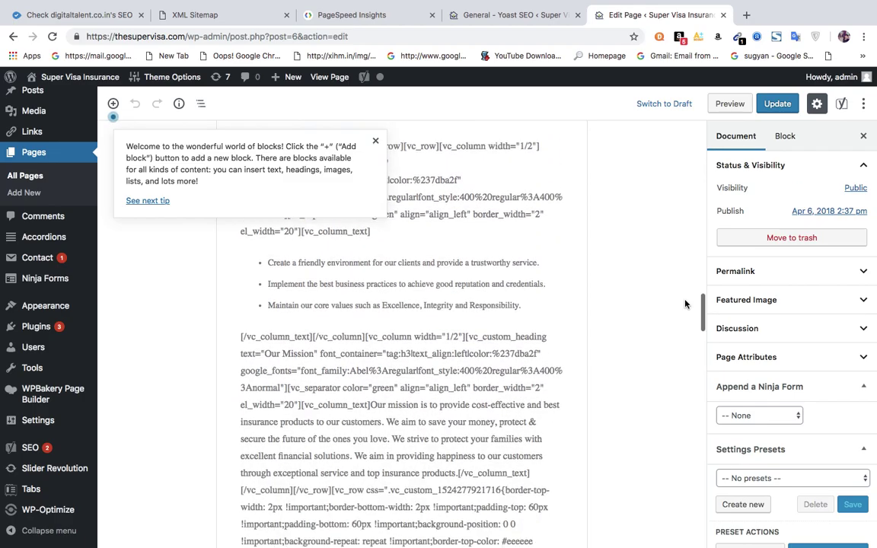
pyautogui.scroll(-15, 685, 304)
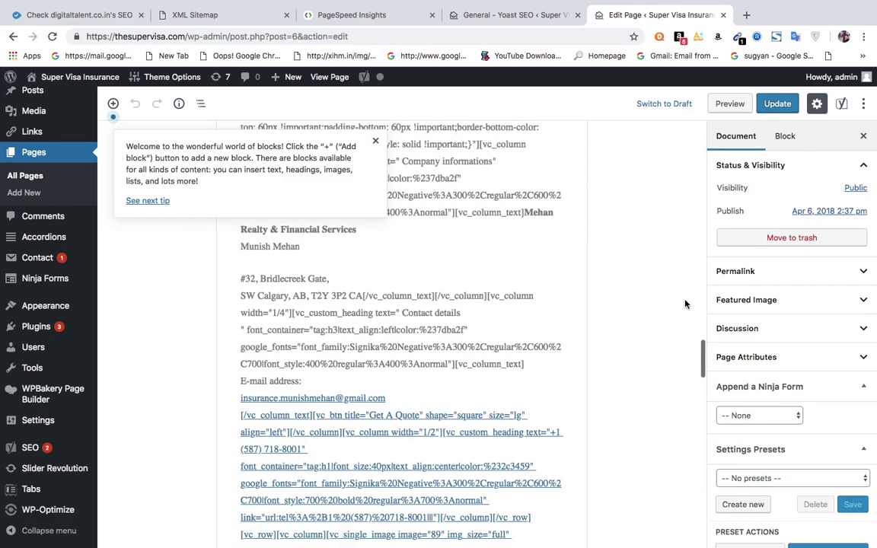
pyautogui.scroll(-15, 685, 304)
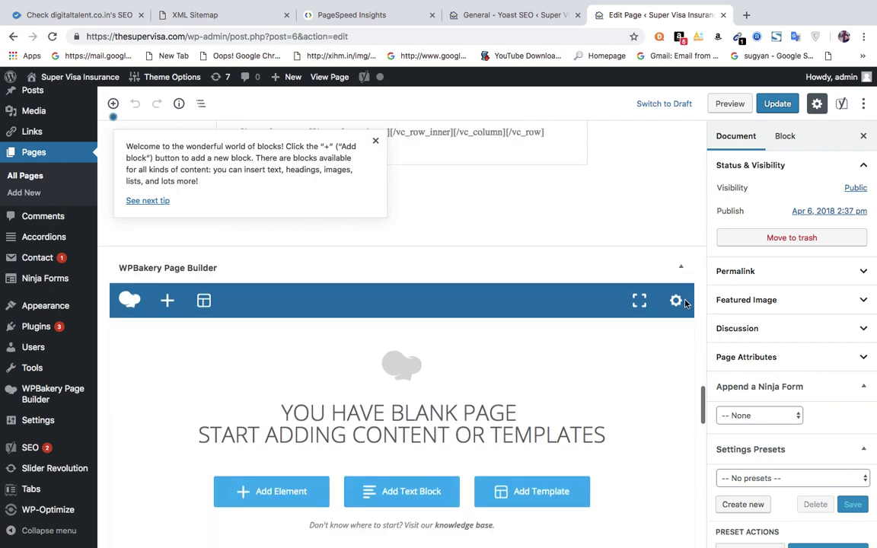
pyautogui.scroll(-5, 685, 304)
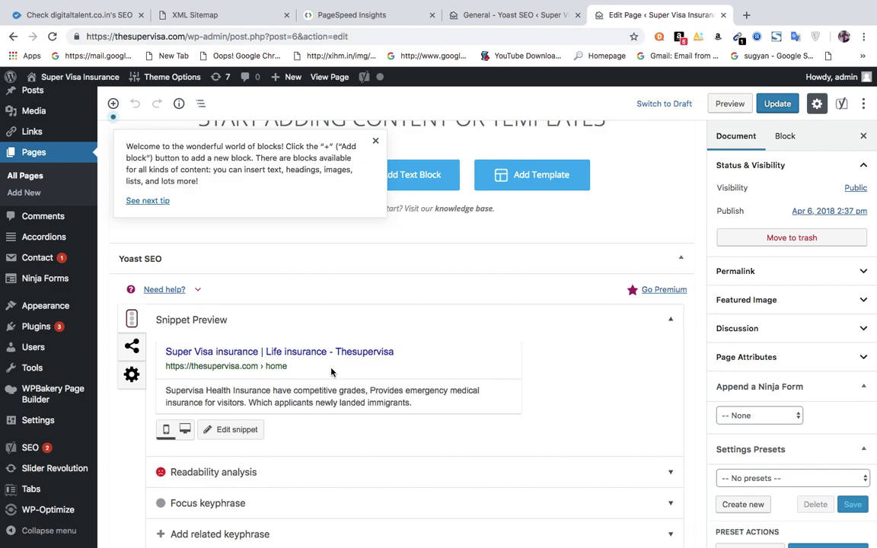
# Load the thesupervisa.com home page in the PageSpeed Insights tab.
pyautogui.click(364, 17)
pyautogui.click(307, 36)
pyautogui.press('BackSpace')
pyautogui.write('the')
pyautogui.press('Return')
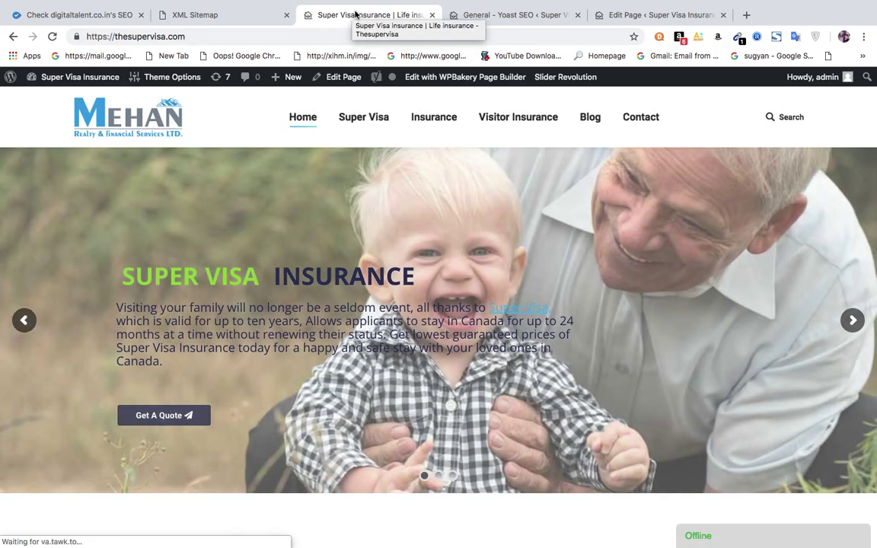
# View the page source and check its title tag 'Super Visa insurance | Life insurance - Thesupervisa'.
pyautogui.rightClick(272, 180)
pyautogui.click(308, 303)
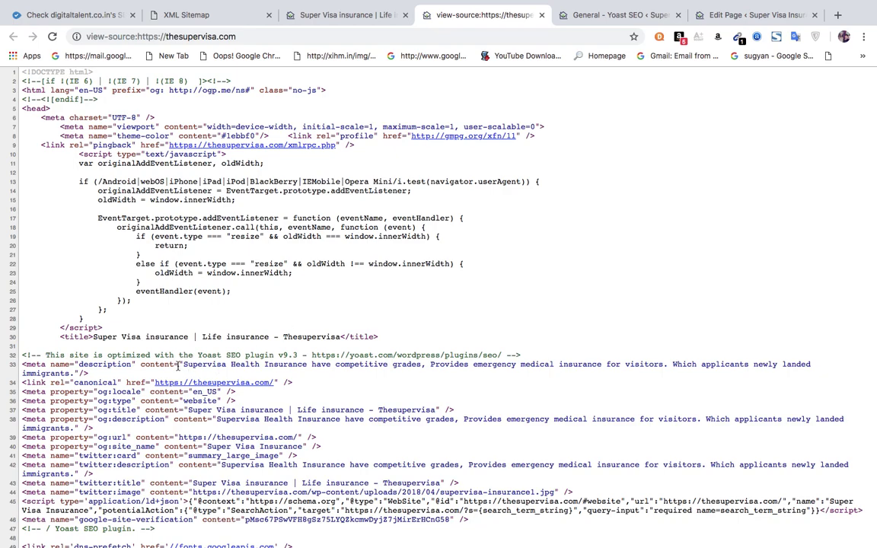
pyautogui.moveTo(60, 338); pyautogui.dragTo(381, 345)
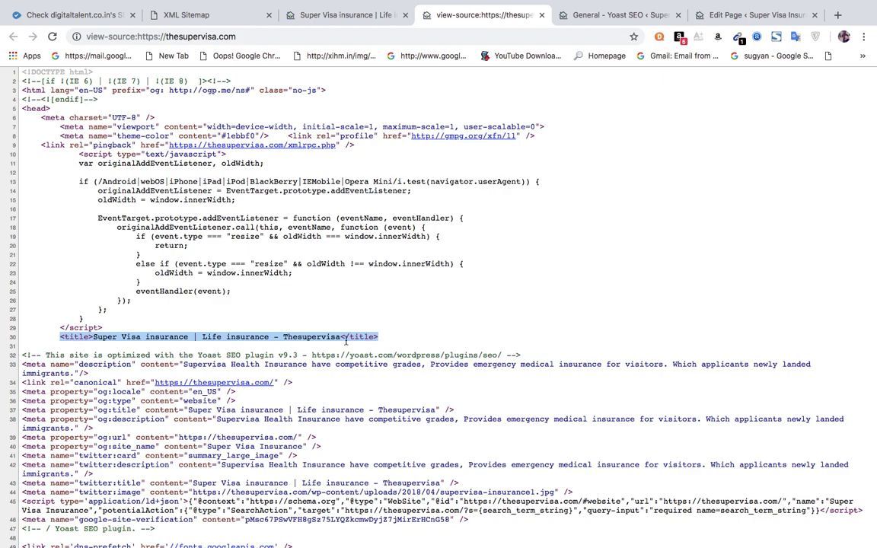
pyautogui.doubleClick(97, 337)
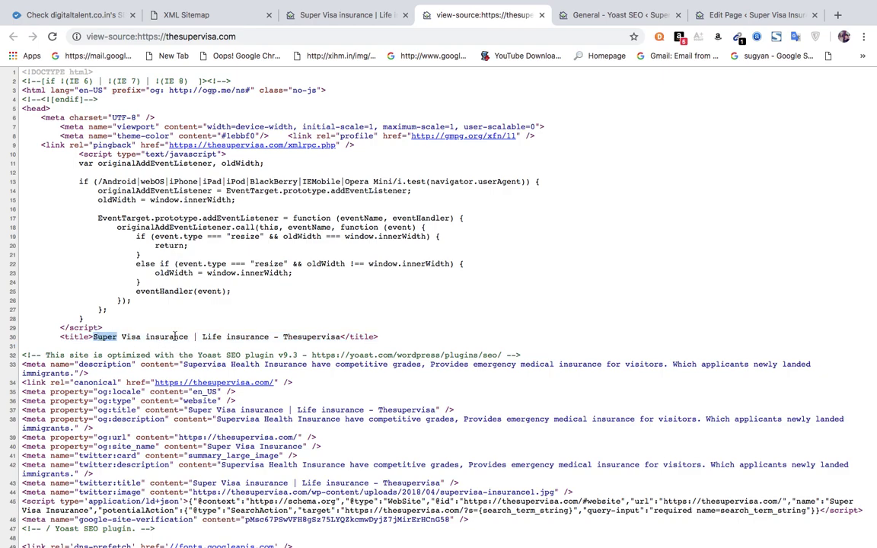
pyautogui.click(206, 342)
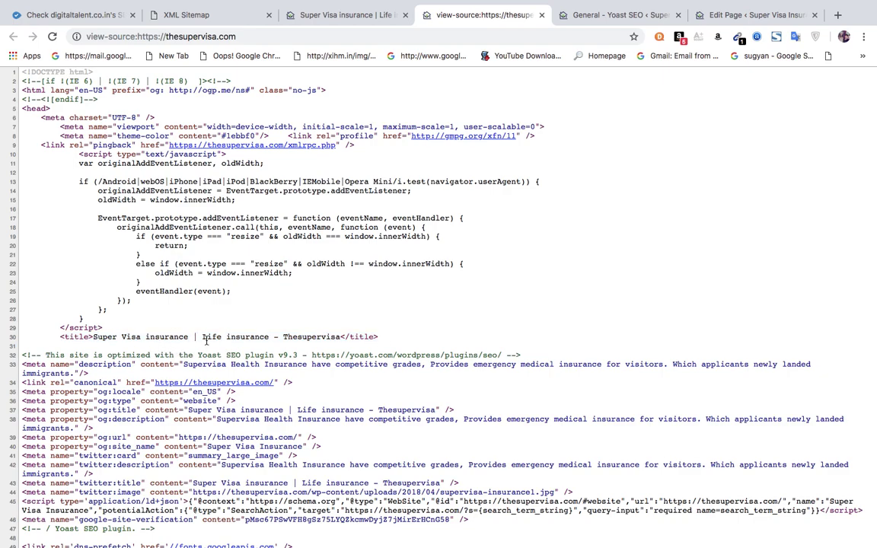
pyautogui.doubleClick(297, 337)
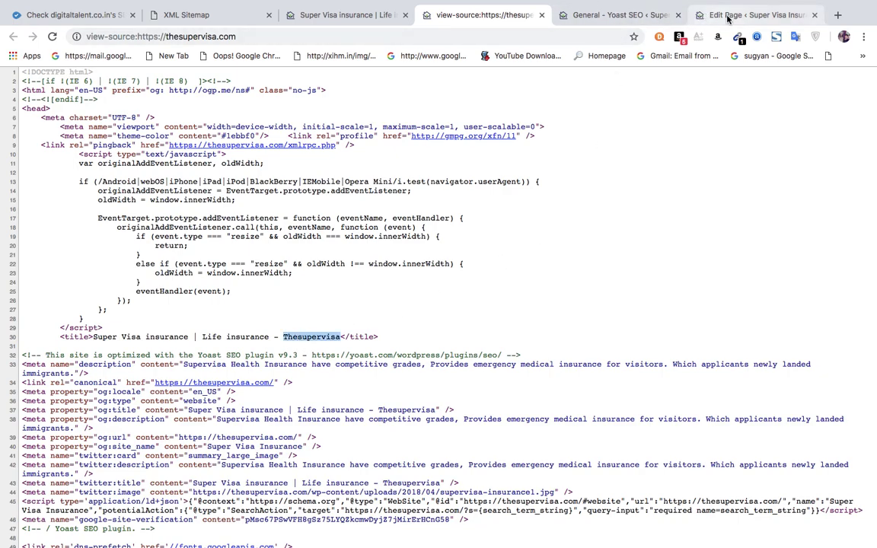
pyautogui.click(705, 14)
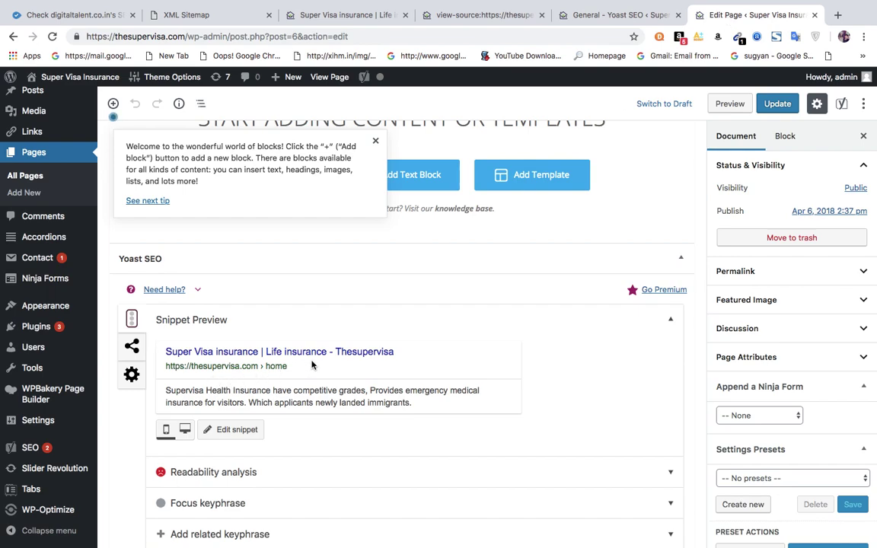
# Open the Yoast snippet editor and put the caret in the SEO title.
pyautogui.click(253, 366)
pyautogui.click(386, 483)
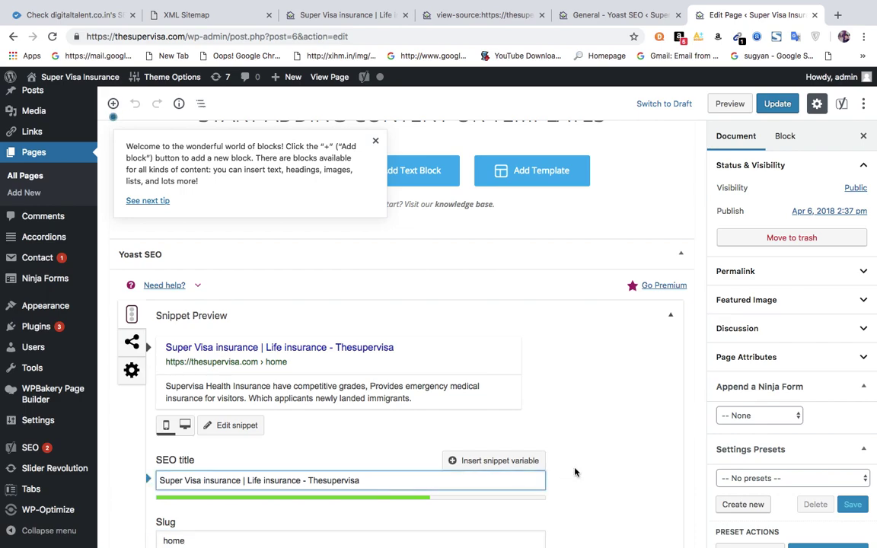
pyautogui.click(629, 461)
pyautogui.scroll(-5, 629, 460)
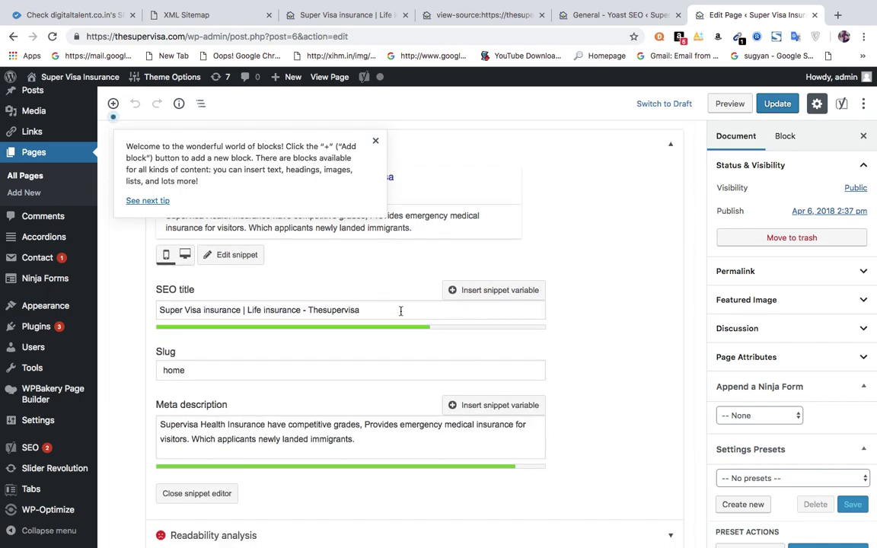
pyautogui.click(400, 311)
pyautogui.write('g')
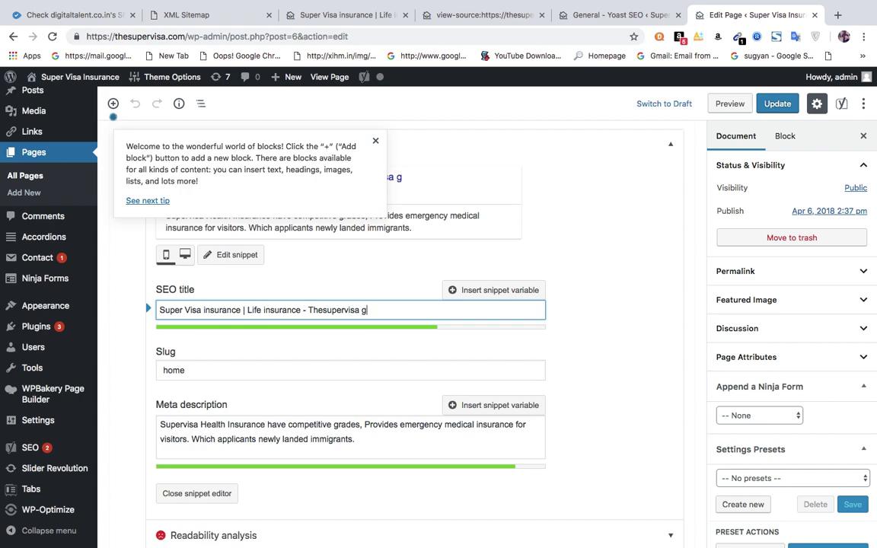
pyautogui.write('gggggggggggggg')
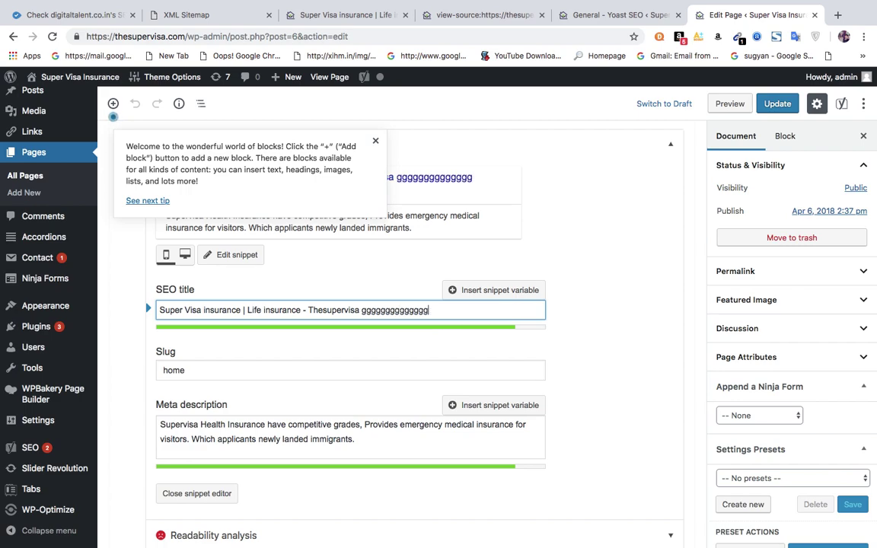
pyautogui.write('ggg')
pyautogui.press('BackSpace')
pyautogui.press('BackSpace')
pyautogui.press('BackSpace')
pyautogui.press('BackSpace')
pyautogui.press('BackSpace')
pyautogui.press('BackSpace')
pyautogui.press('BackSpace')
pyautogui.press('BackSpace')
pyautogui.press('BackSpace')
pyautogui.press('BackSpace')
pyautogui.press('BackSpace')
pyautogui.press('BackSpace')
pyautogui.press('BackSpace')
pyautogui.press('BackSpace')
pyautogui.press('BackSpace')
pyautogui.press('BackSpace')
pyautogui.press('BackSpace')
pyautogui.press('BackSpace')
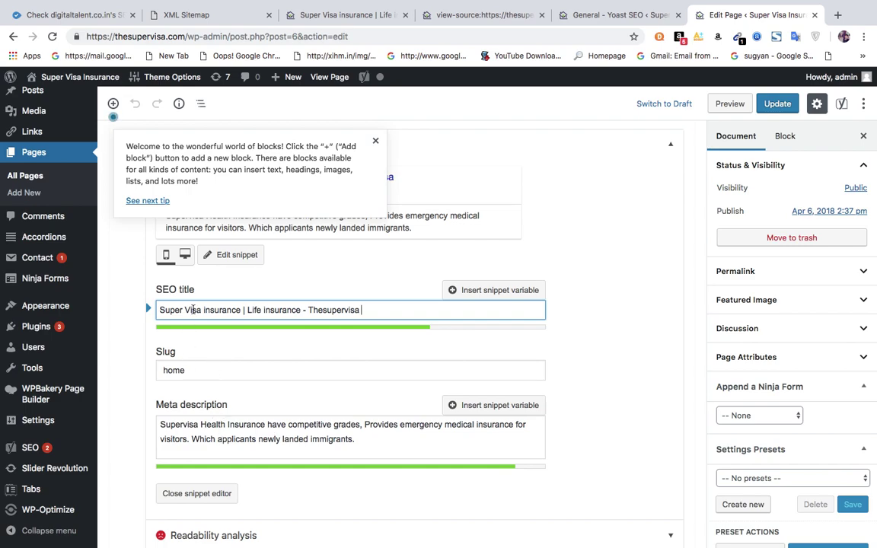
# Change 'Health' to lowercase 'health' at the start of the meta description.
pyautogui.click(184, 425)
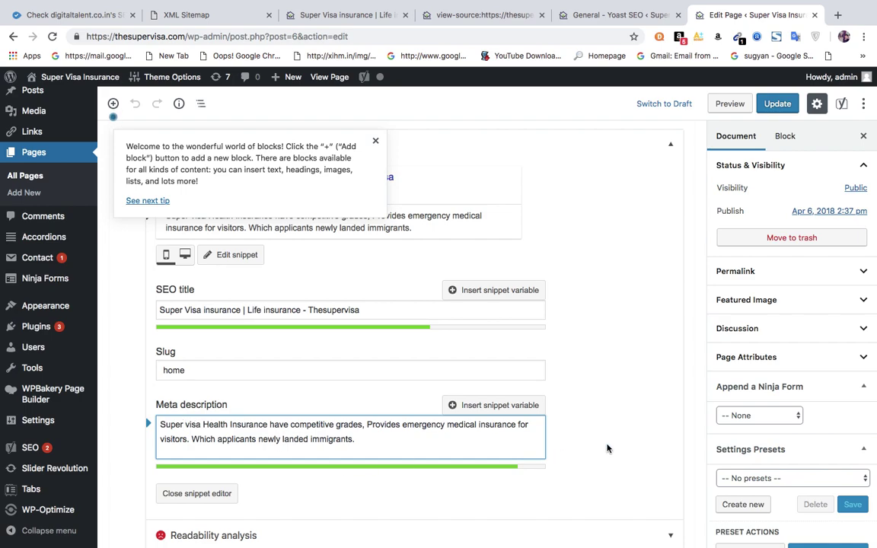
pyautogui.click(204, 425)
pyautogui.press('BackSpace')
pyautogui.write('h')
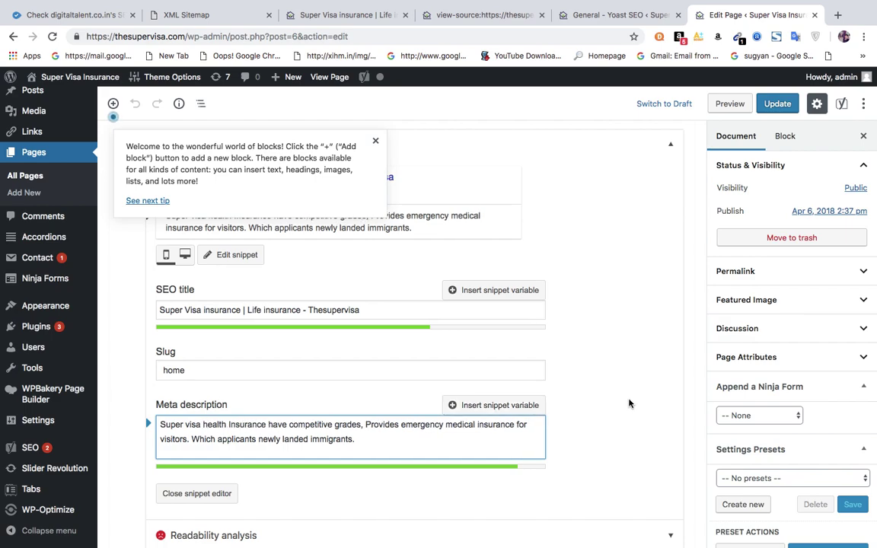
pyautogui.click(644, 423)
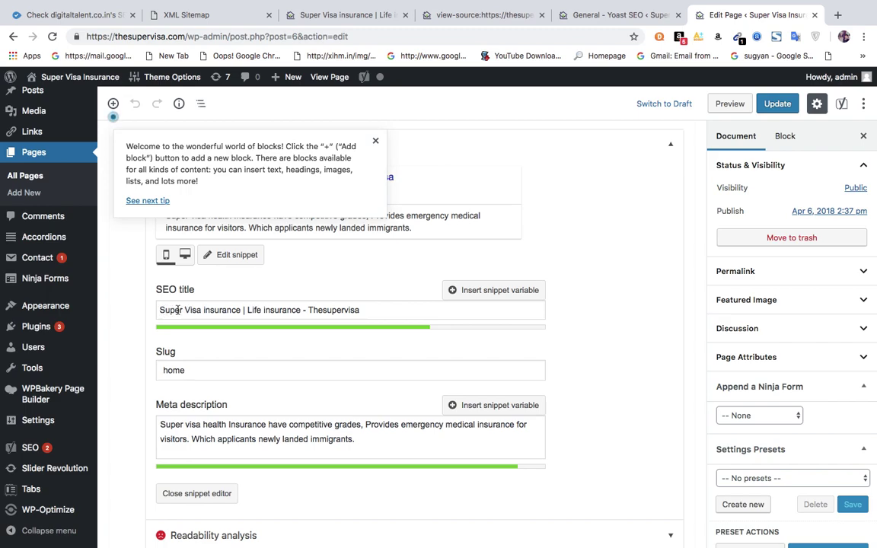
# Capitalise both 'insurance' words so the SEO title reads 'Super Visa Insurance | Life Insurance - Thesupervisa'.
pyautogui.click(206, 310)
pyautogui.press('BackSpace')
pyautogui.write('I')
pyautogui.click(267, 310)
pyautogui.press('BackSpace')
pyautogui.write('I')
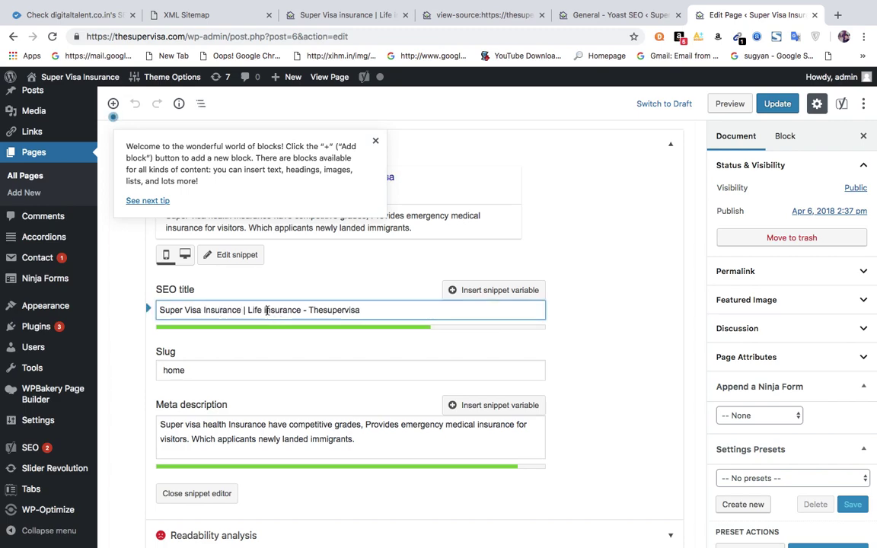
pyautogui.press('BackSpace')
pyautogui.write('I')
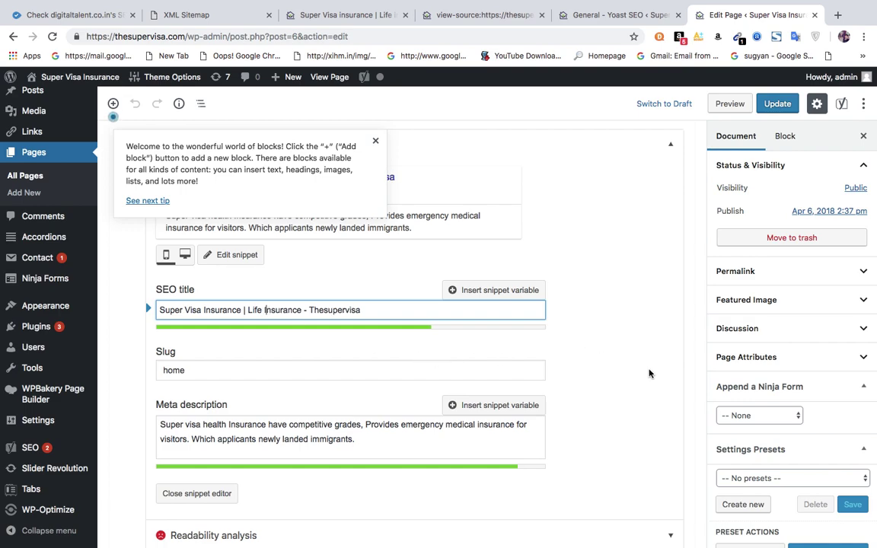
pyautogui.click(690, 331)
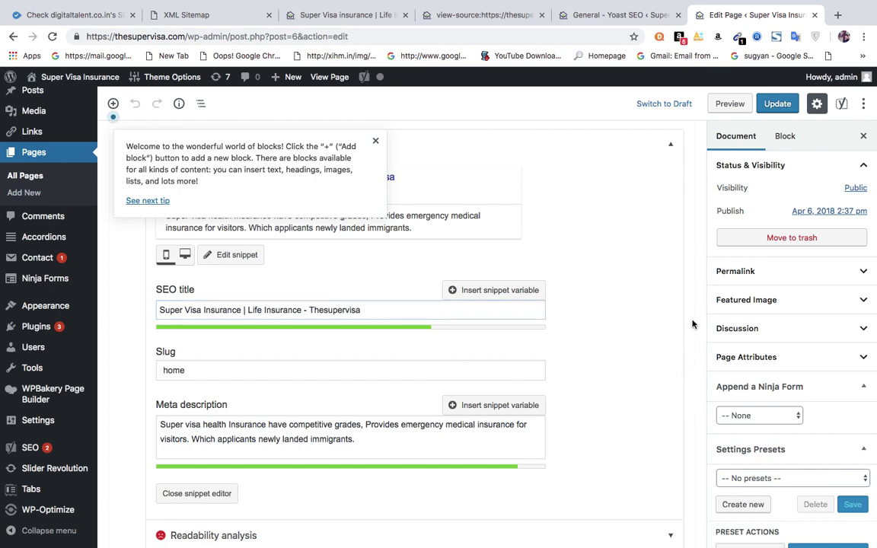
# Update the page and reload the live home page to check the new title.
pyautogui.click(778, 107)
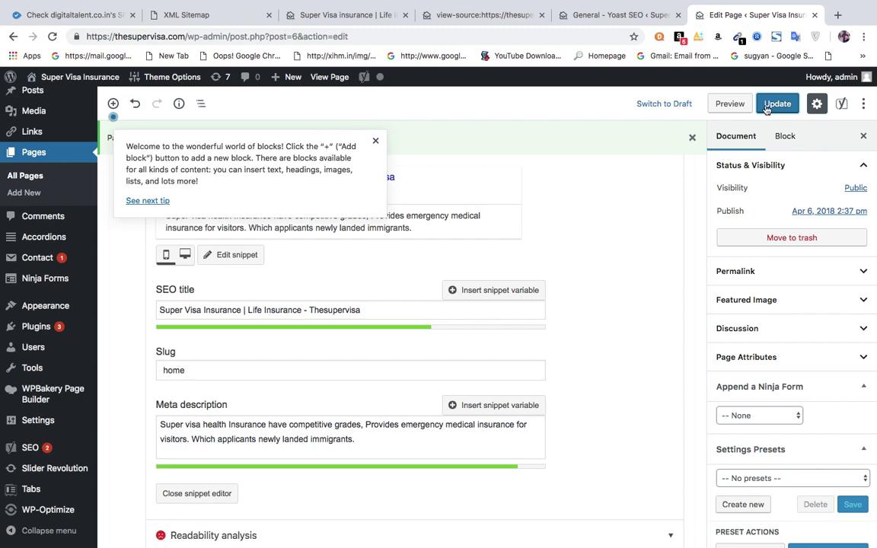
pyautogui.click(309, 14)
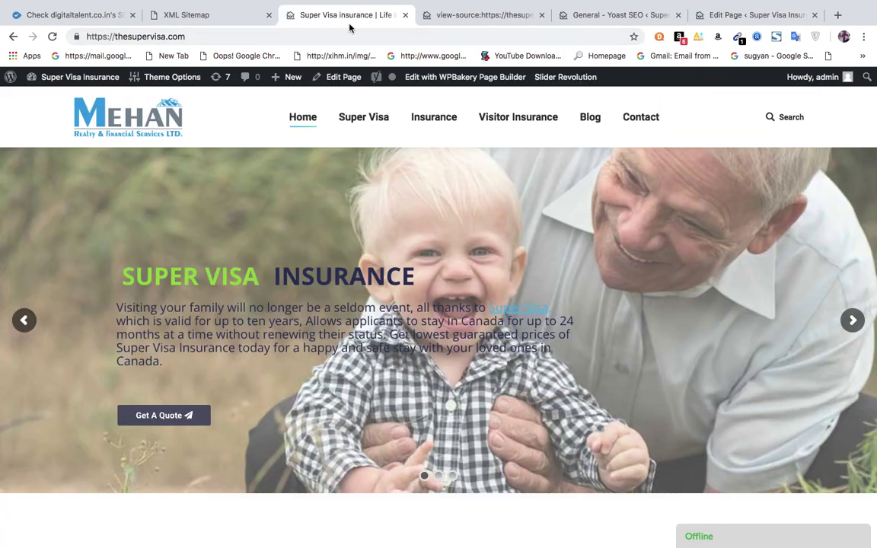
pyautogui.click(298, 34)
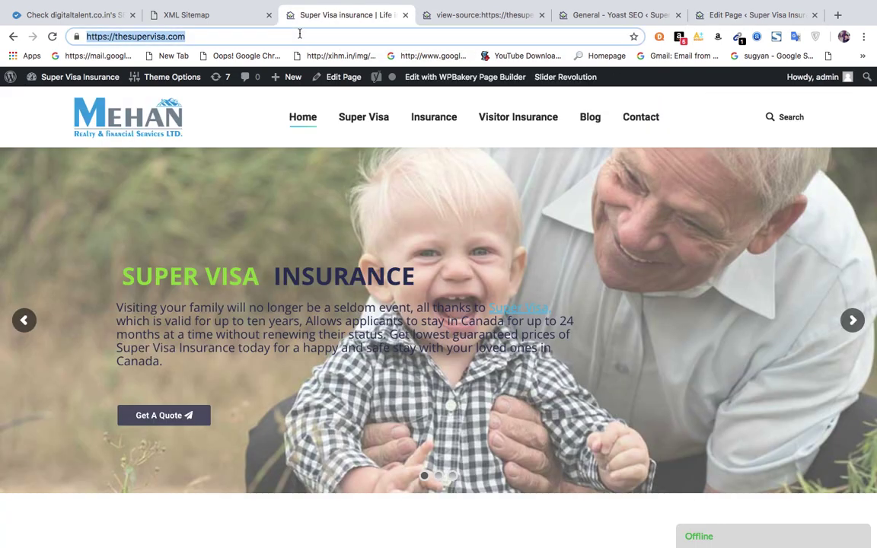
pyautogui.press('Return')
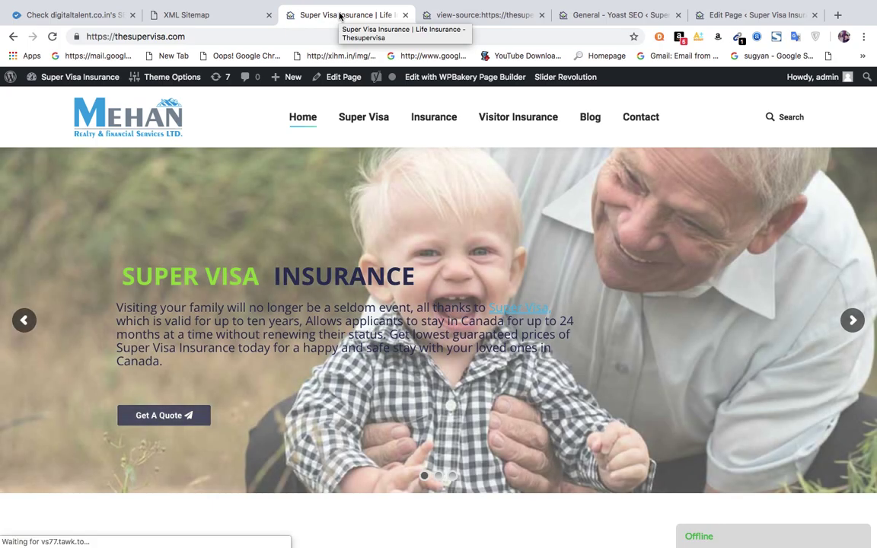
# Dismiss the block editor welcome tip and expand the related keyphrase section.
pyautogui.click(742, 19)
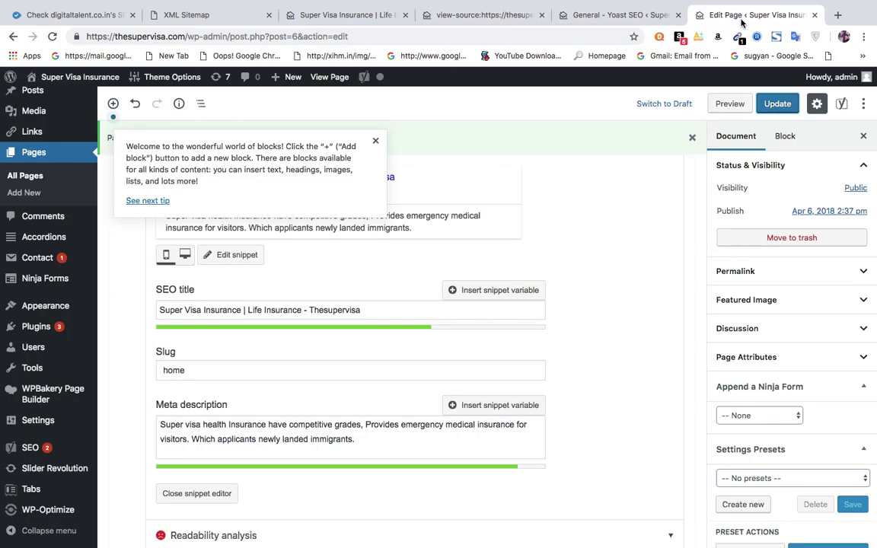
pyautogui.click(375, 142)
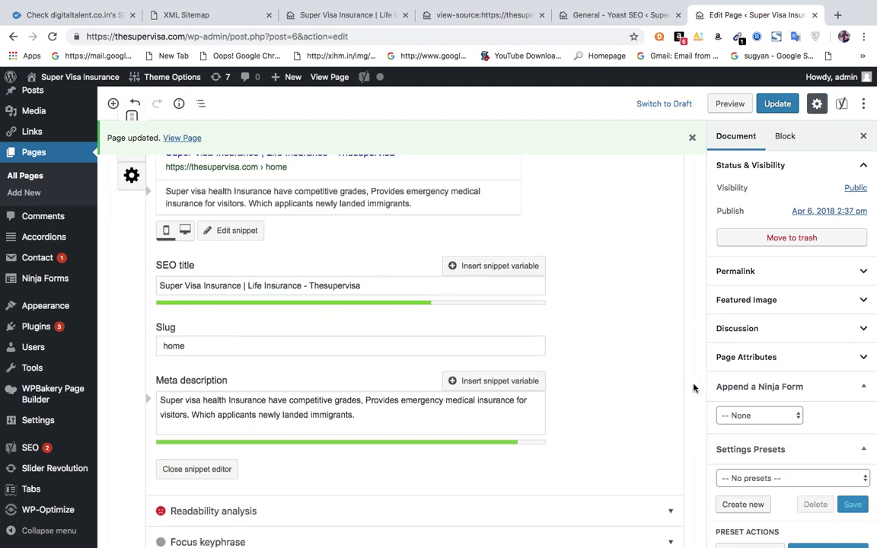
pyautogui.scroll(-5, 704, 439)
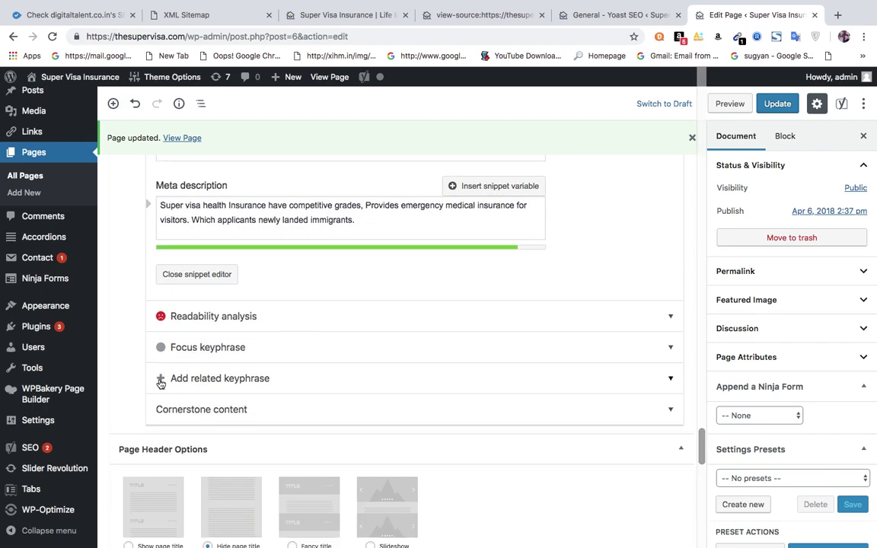
pyautogui.click(161, 379)
# Replace the focus keyphrase with 'Super Visa Insurance' copied from the SEO title.
pyautogui.click(160, 379)
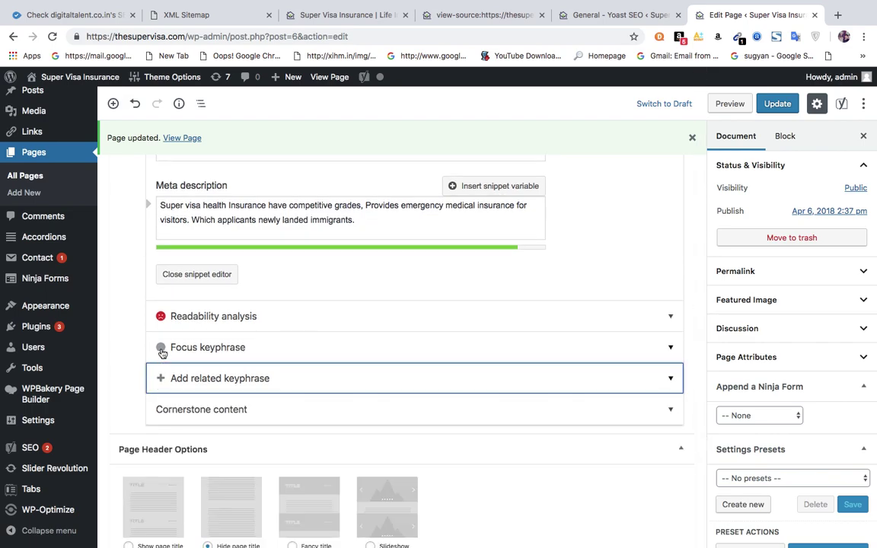
pyautogui.click(160, 348)
pyautogui.click(216, 387)
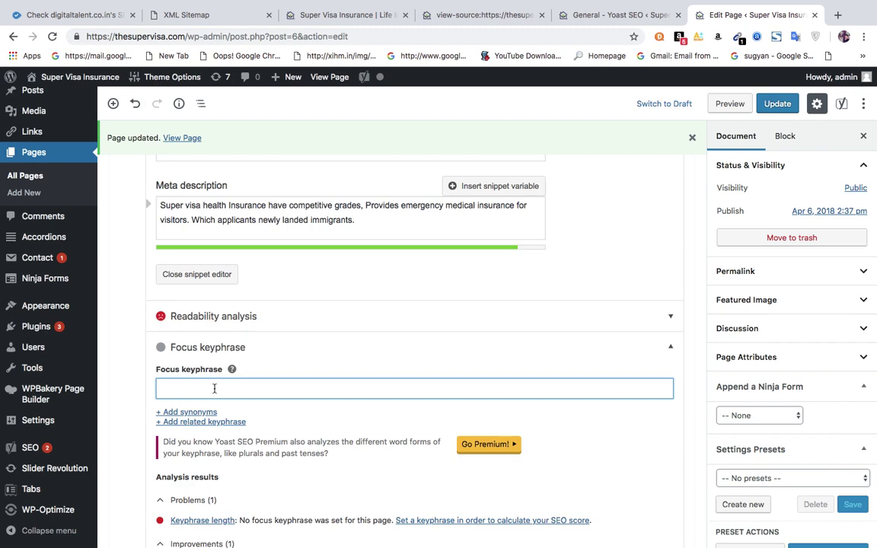
pyautogui.write('s')
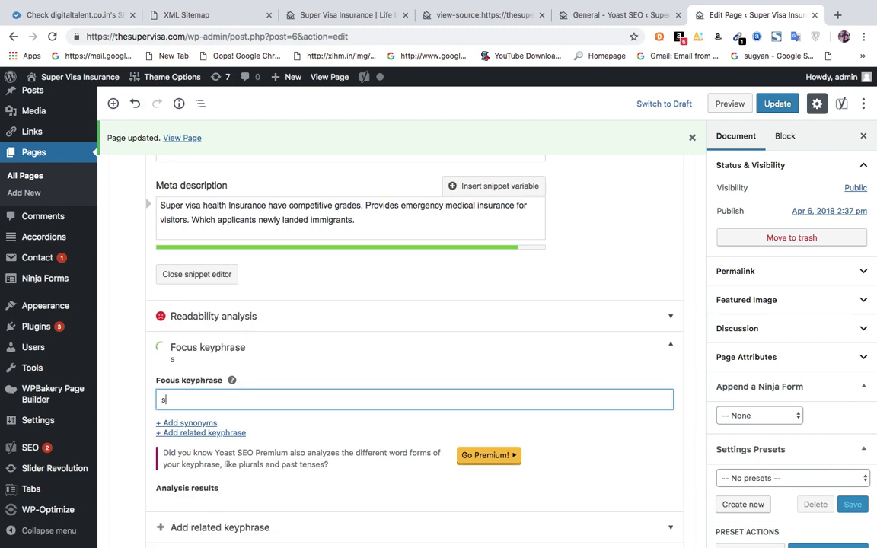
pyautogui.click(696, 326)
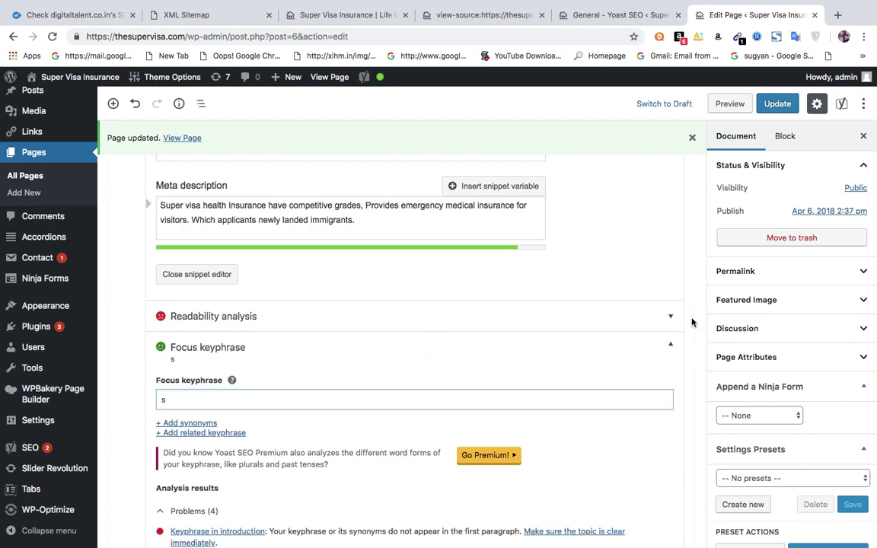
pyautogui.scroll(1, 693, 322)
pyautogui.scroll(2, 692, 322)
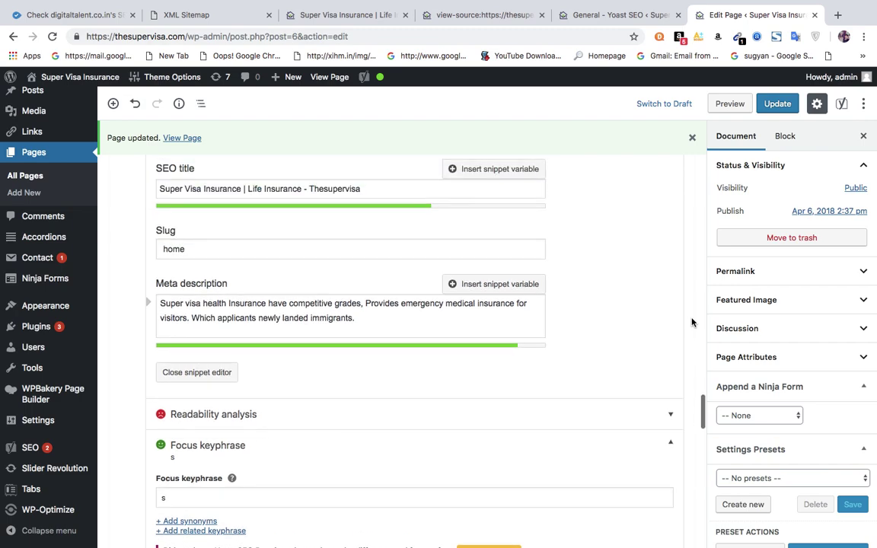
pyautogui.moveTo(244, 189); pyautogui.dragTo(143, 188)
pyautogui.hotkey('ctrl', 'c')
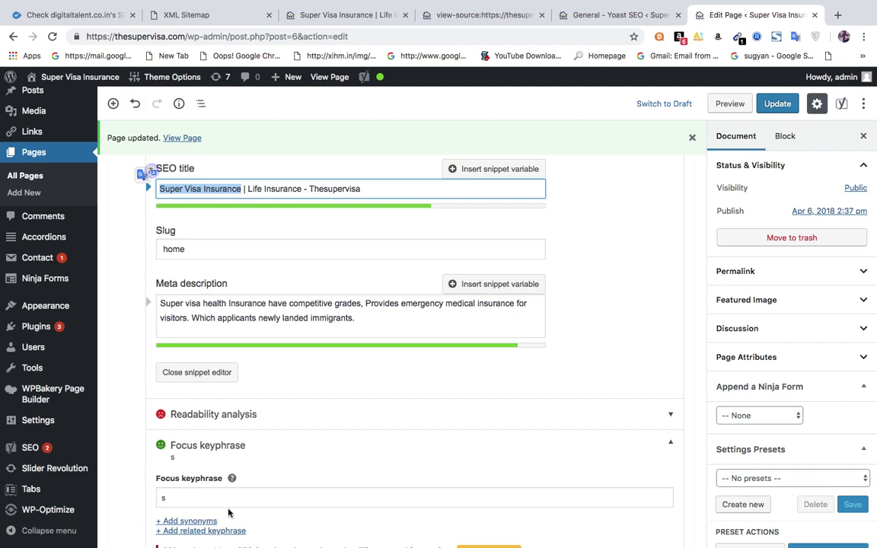
pyautogui.click(196, 498)
pyautogui.press('BackSpace')
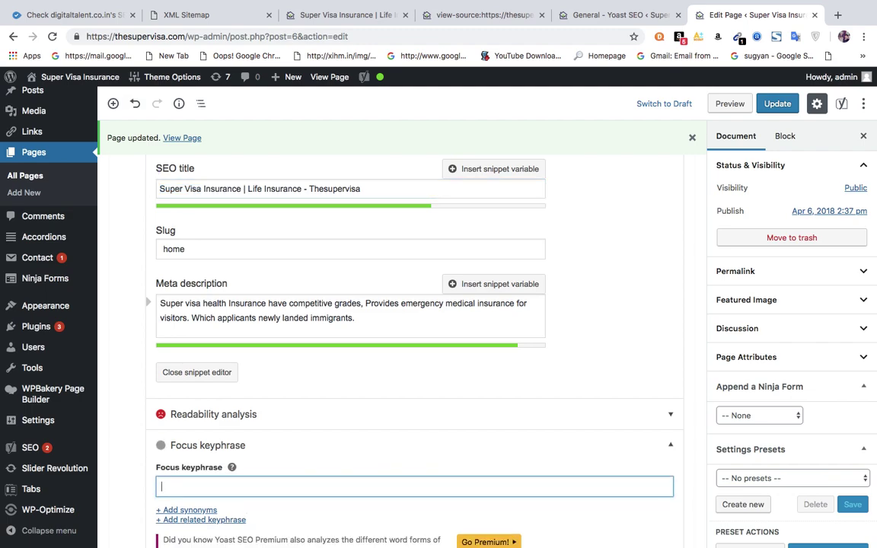
pyautogui.hotkey('ctrl', 'v')
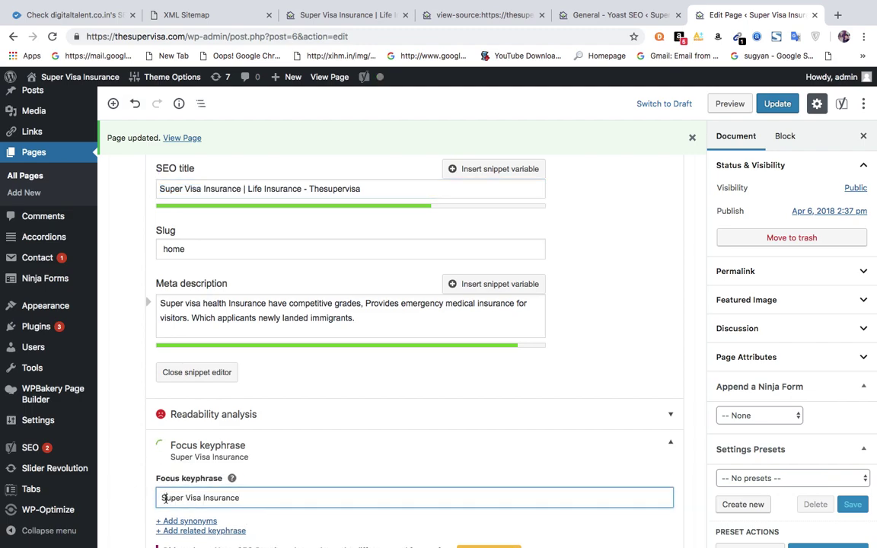
# Lowercase the keyphrase to 'super visa insurance' and update the page.
pyautogui.click(165, 498)
pyautogui.press('BackSpace')
pyautogui.write('s')
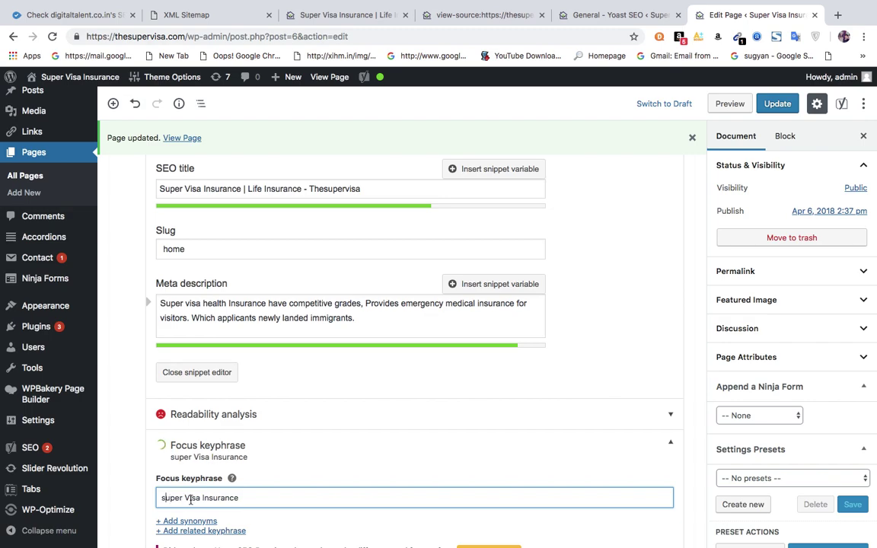
pyautogui.click(190, 498)
pyautogui.press('BackSpace')
pyautogui.write('v')
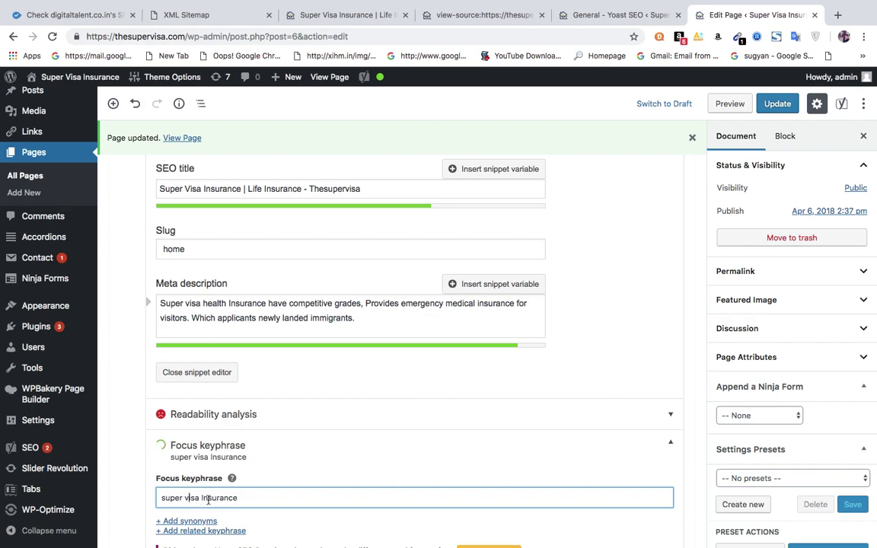
pyautogui.click(203, 498)
pyautogui.press('BackSpace')
pyautogui.write('i')
pyautogui.click(769, 113)
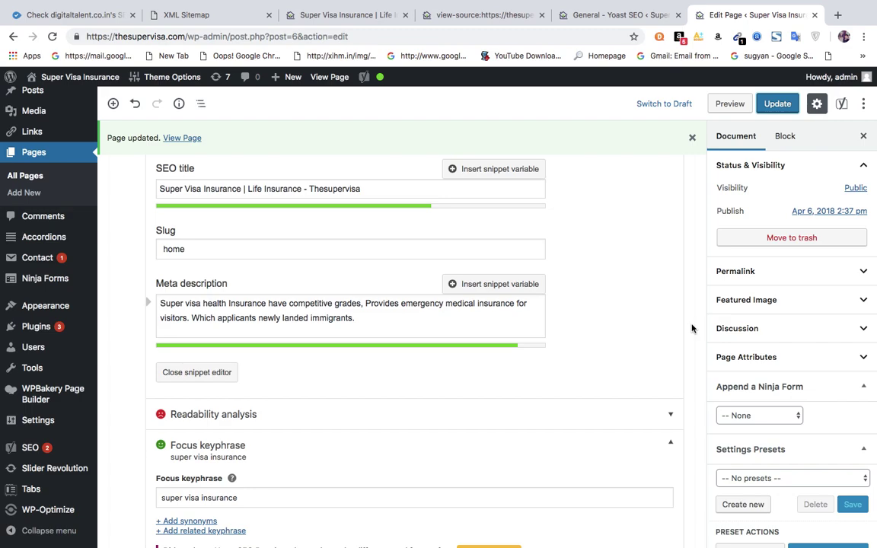
pyautogui.moveTo(378, 79)
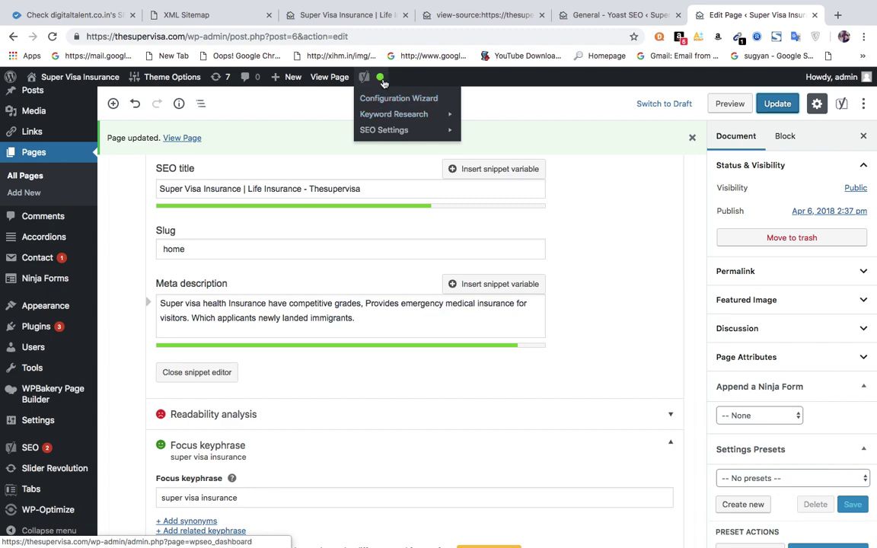
pyautogui.scroll(-10, 690, 251)
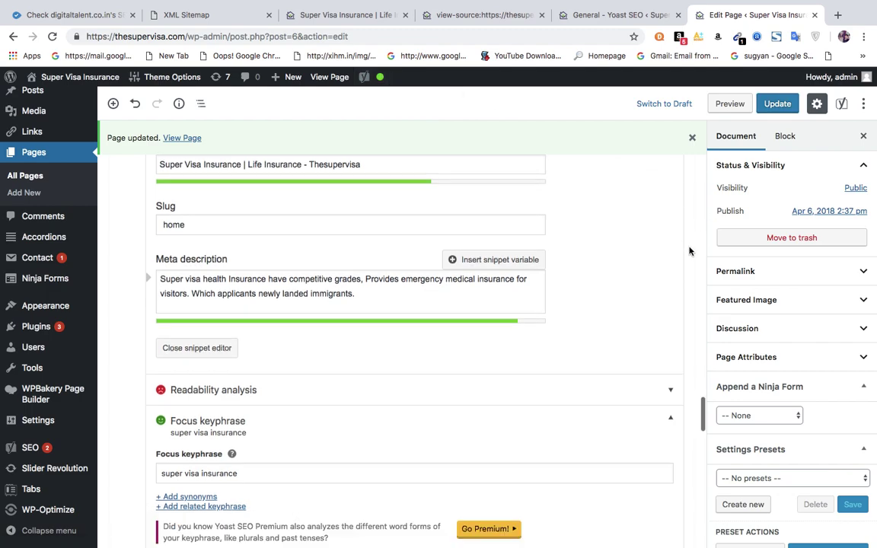
pyautogui.scroll(-3, 689, 251)
pyautogui.scroll(4, 689, 250)
pyautogui.scroll(5, 689, 251)
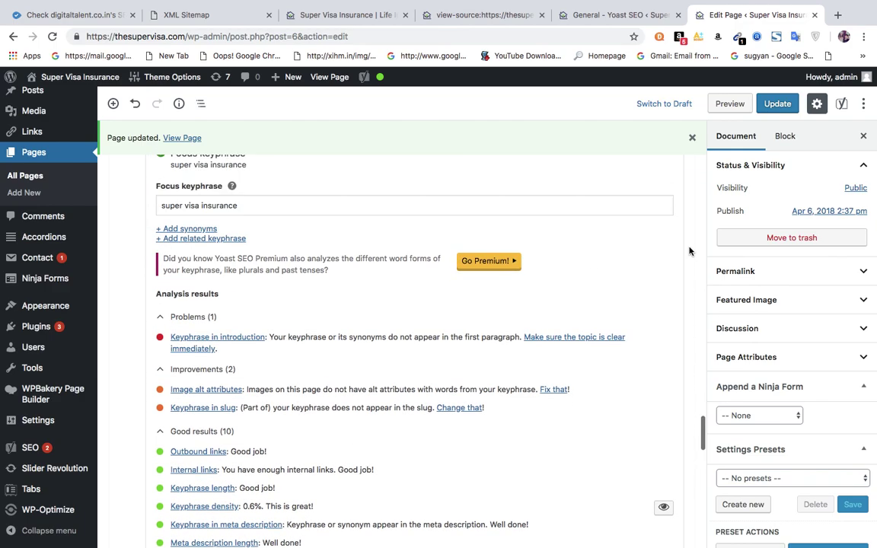
pyautogui.scroll(10, 689, 250)
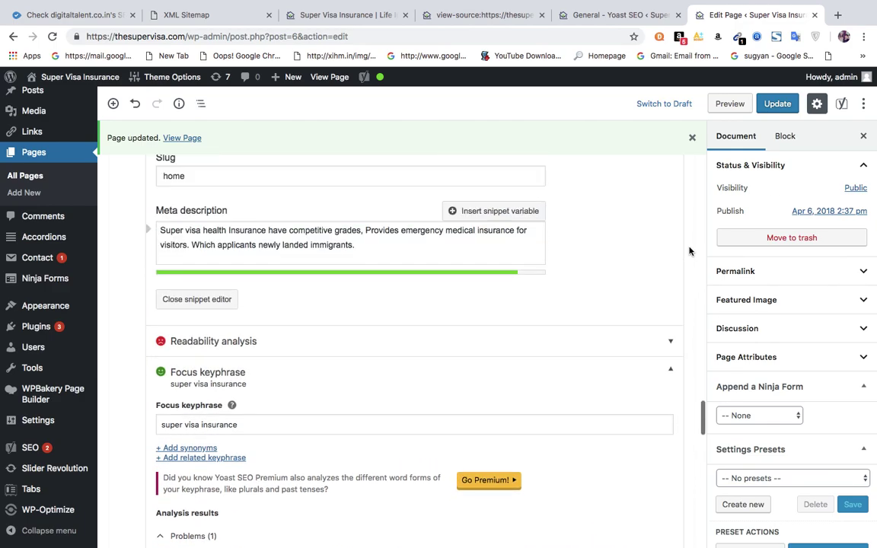
pyautogui.scroll(8, 689, 251)
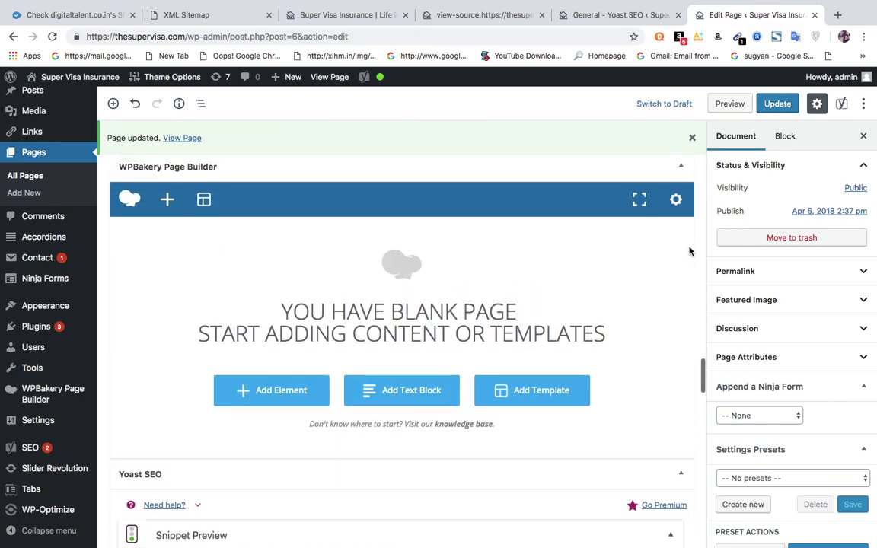
pyautogui.scroll(10, 690, 250)
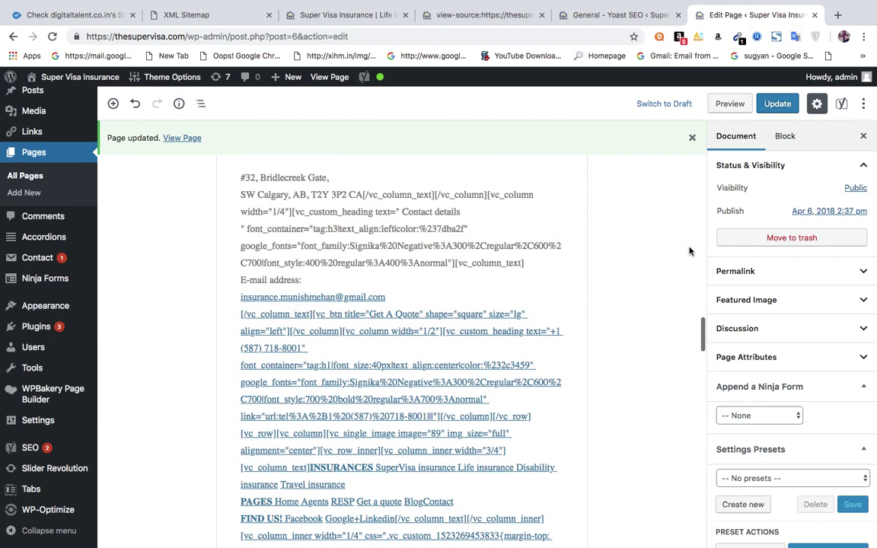
pyautogui.scroll(10, 689, 250)
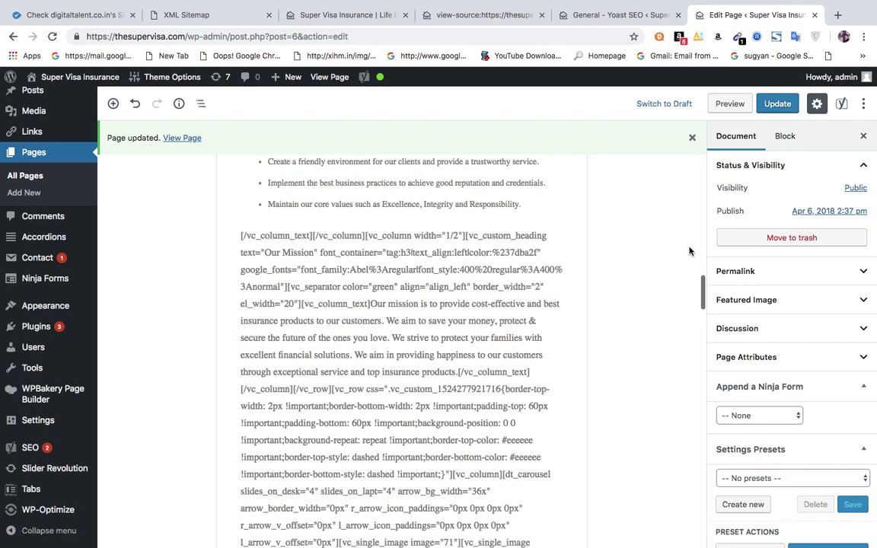
pyautogui.scroll(10, 690, 251)
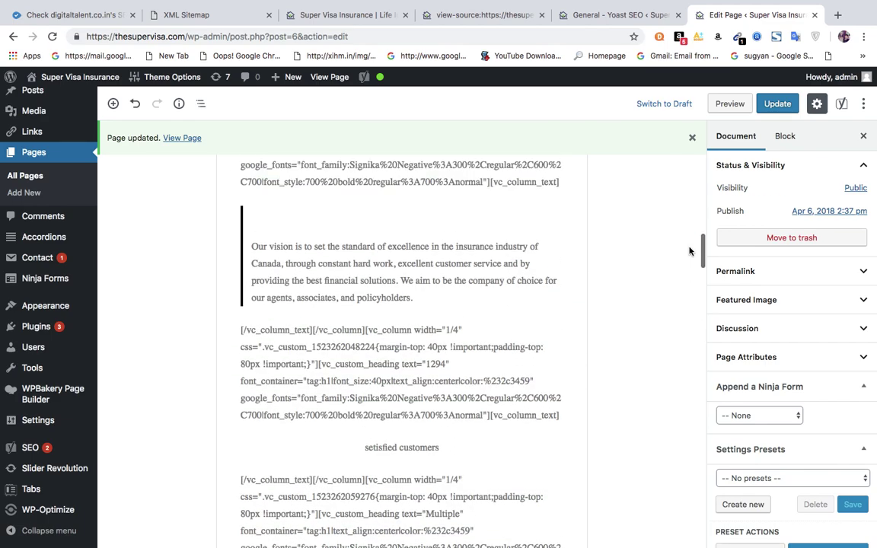
pyautogui.scroll(10, 689, 250)
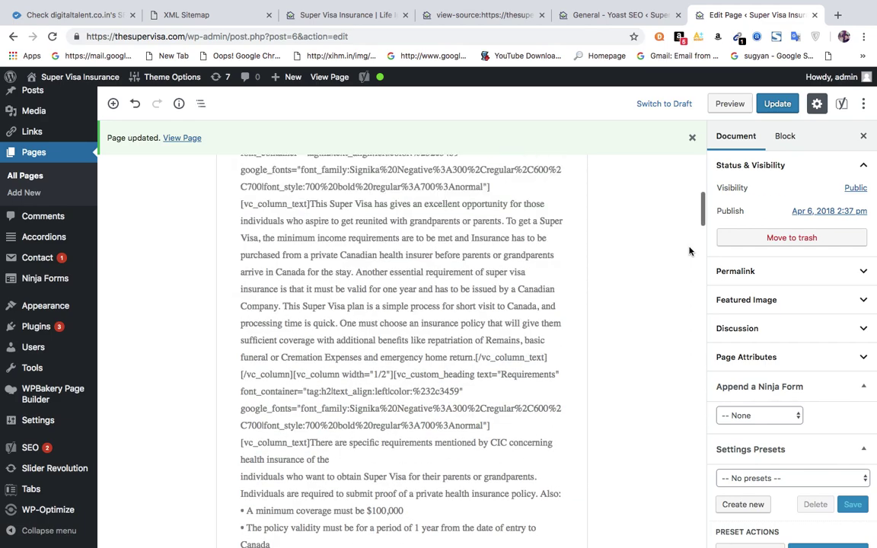
pyautogui.scroll(10, 689, 251)
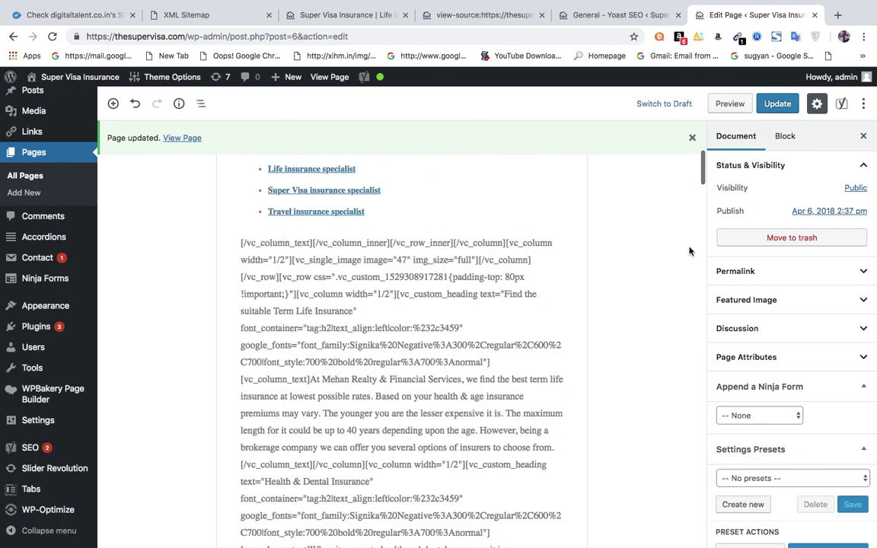
pyautogui.scroll(10, 689, 250)
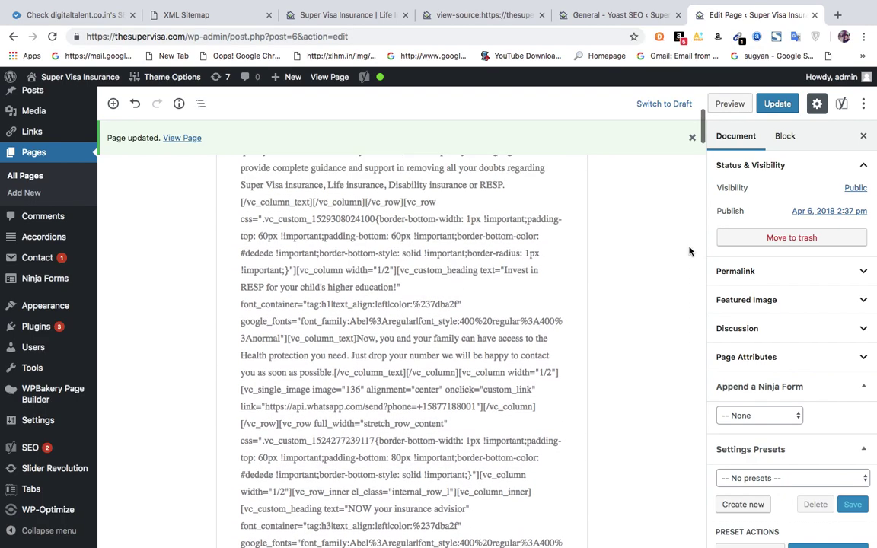
pyautogui.scroll(10, 689, 250)
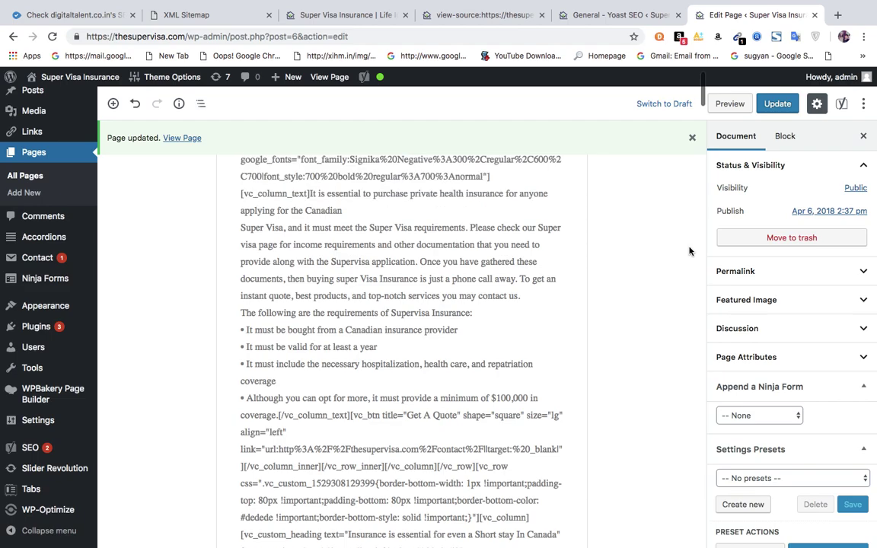
pyautogui.scroll(5, 689, 251)
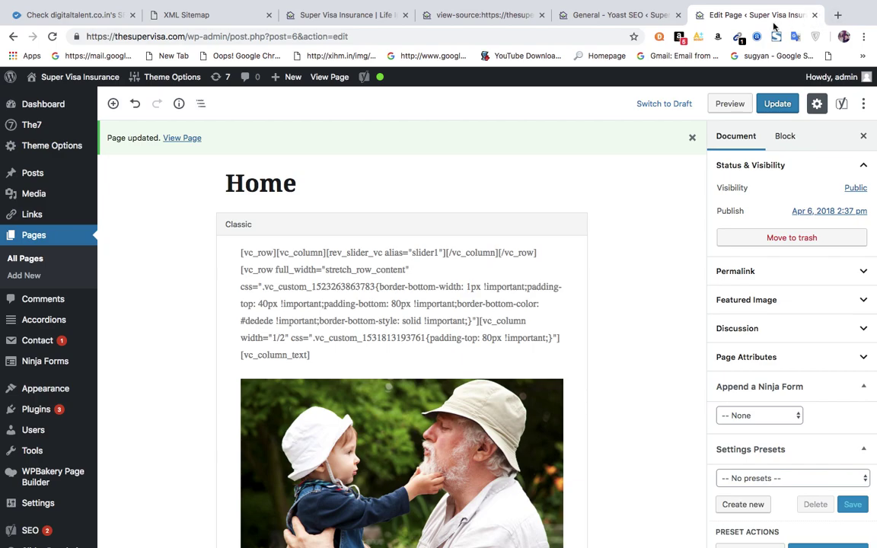
# Close the page editor and search Google for 'ninja seo keyword density tools'.
pyautogui.click(814, 15)
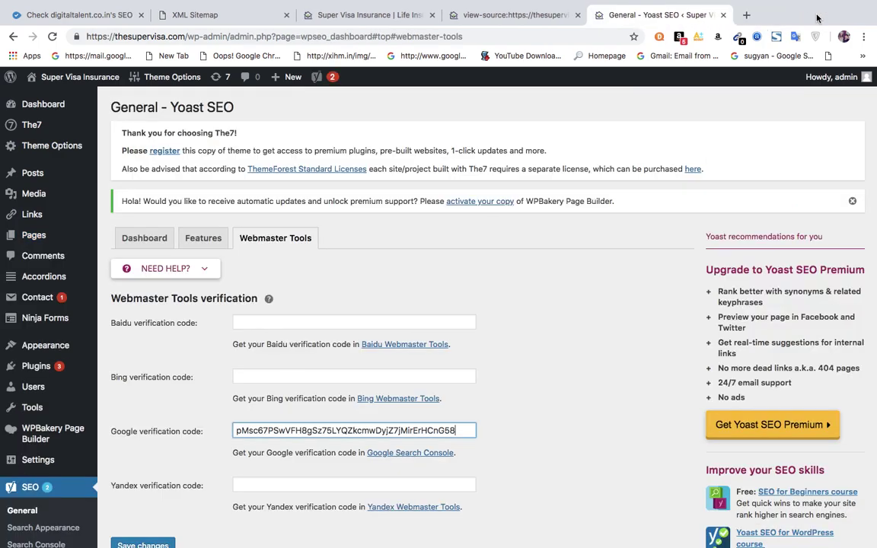
pyautogui.click(747, 14)
pyautogui.write('g')
pyautogui.press('Return')
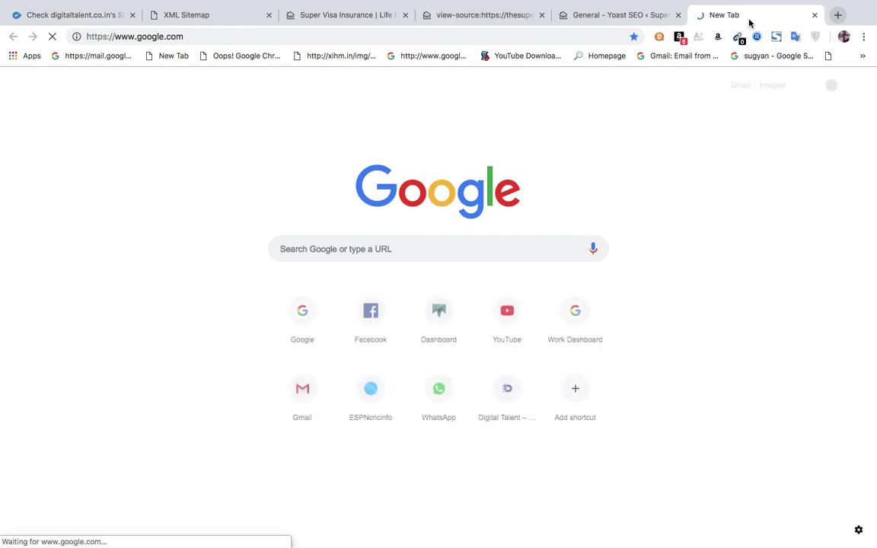
pyautogui.write('ni')
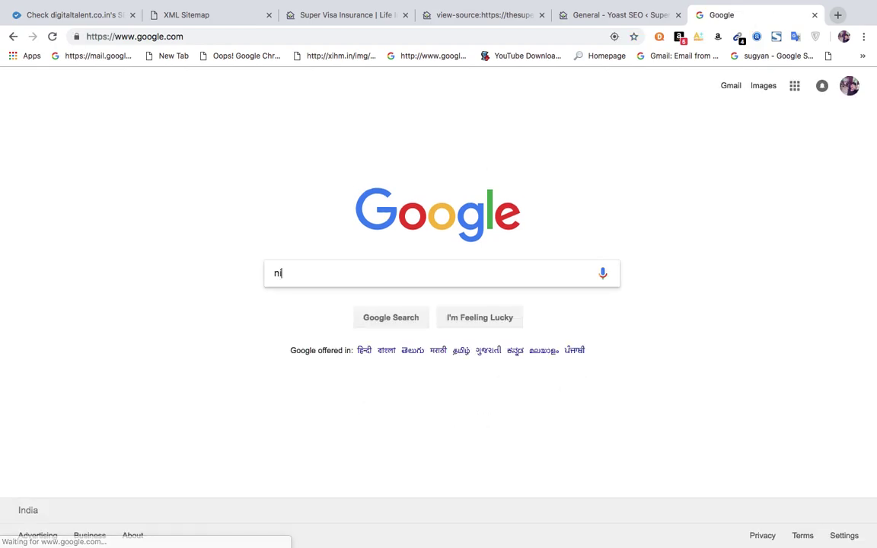
pyautogui.write('n')
pyautogui.click(383, 294)
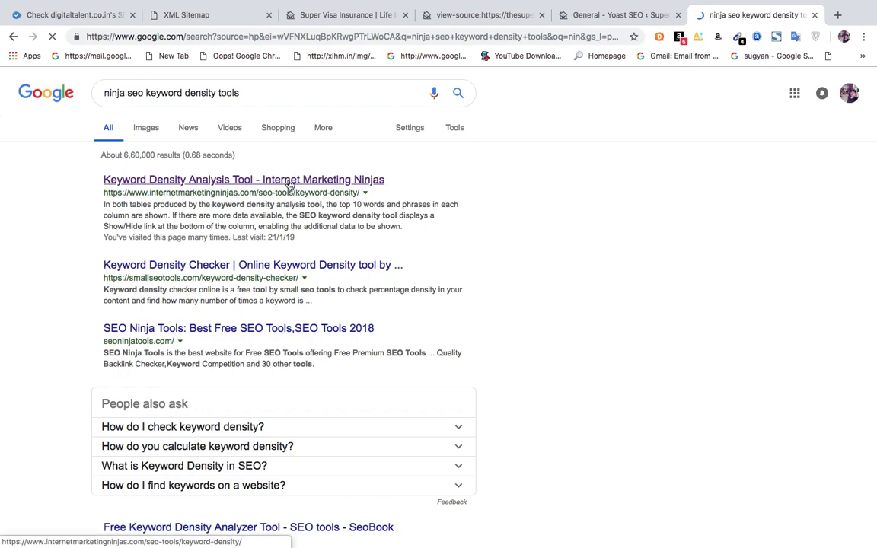
# Open the Internet Marketing Ninjas density tool, then copy thesupervisa.com's address from its tab.
pyautogui.click(289, 181)
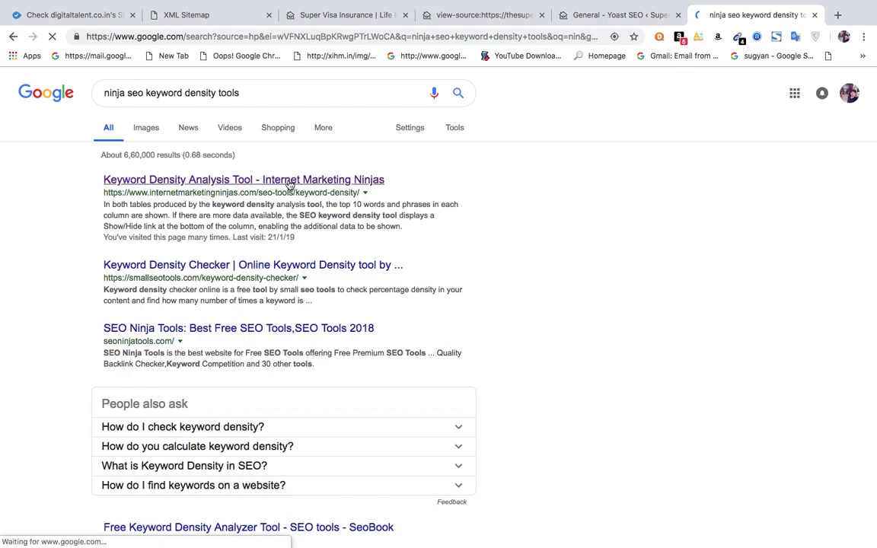
pyautogui.click(333, 15)
pyautogui.click(210, 35)
pyautogui.hotkey('ctrl', 'c')
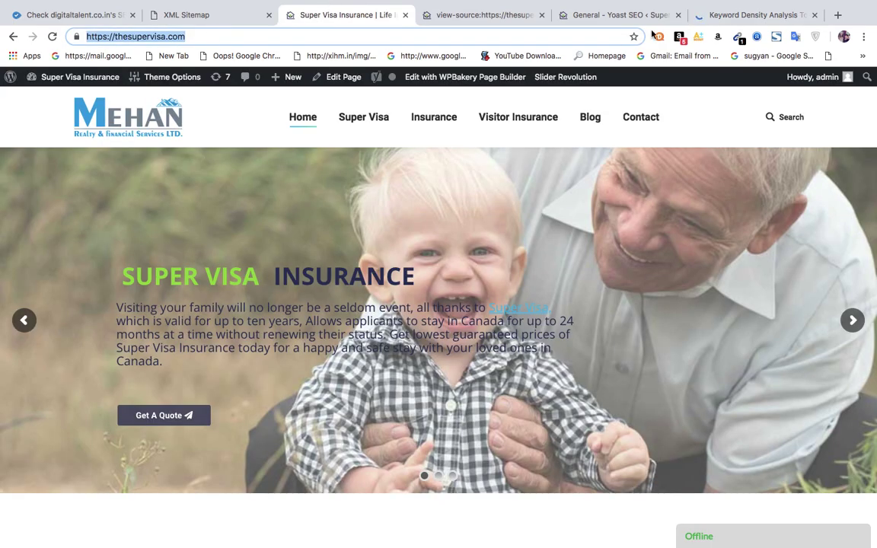
pyautogui.click(724, 16)
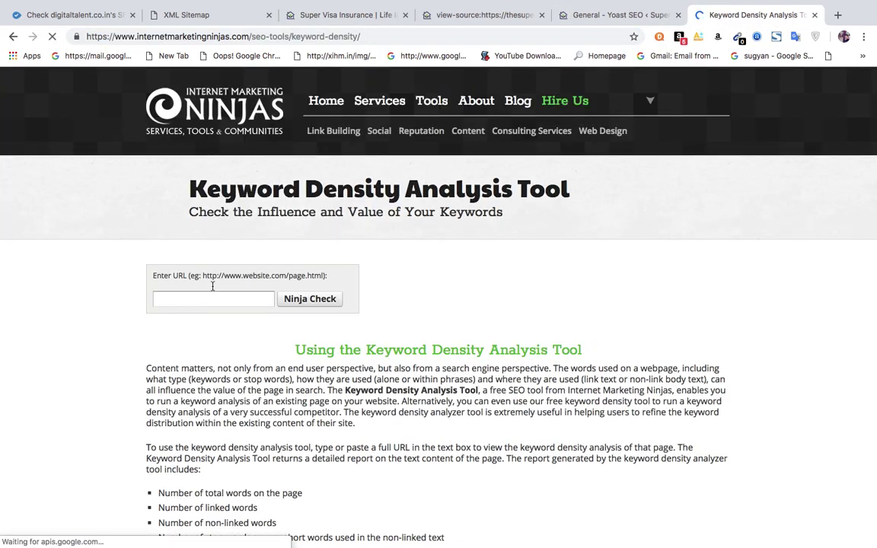
pyautogui.click(204, 299)
pyautogui.hotkey('ctrl', 'v')
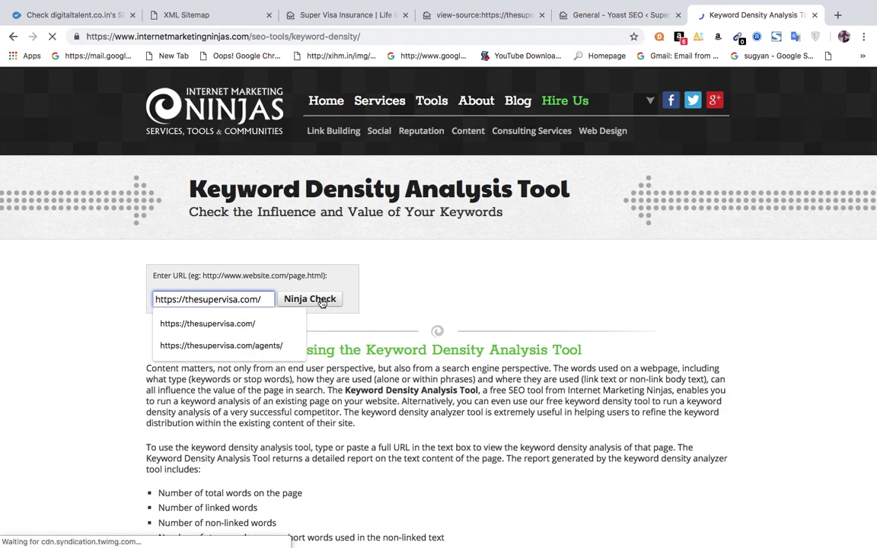
pyautogui.click(319, 300)
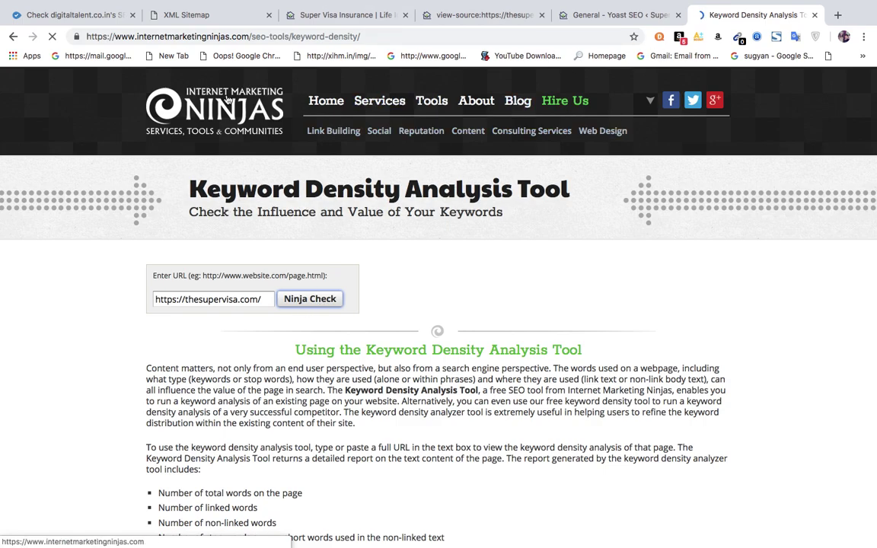
pyautogui.click(352, 17)
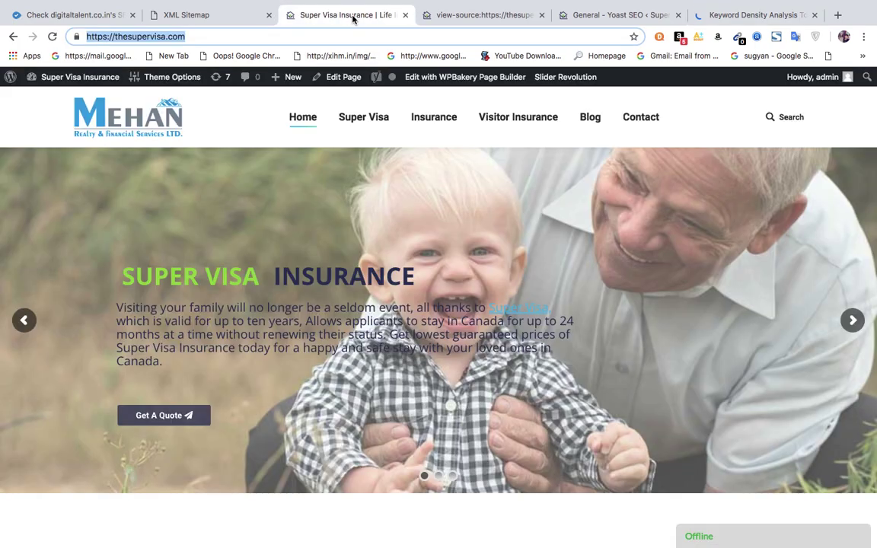
# Move through the Yoast SEO tabs back to the Keyword Density Analysis Tool page.
pyautogui.click(472, 16)
pyautogui.click(579, 15)
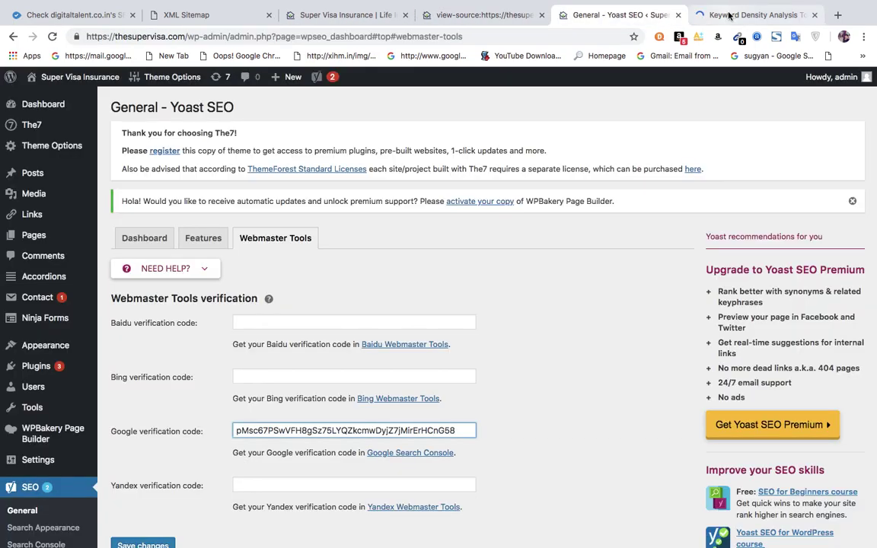
pyautogui.click(725, 15)
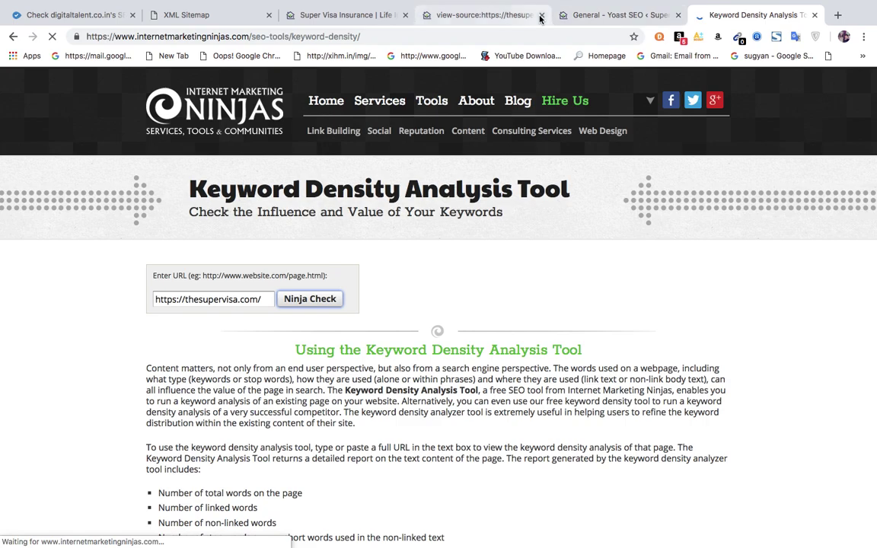
# Bring up the Super Visa Insurance homepage and its Super Visa menu while the check loads.
pyautogui.click(335, 15)
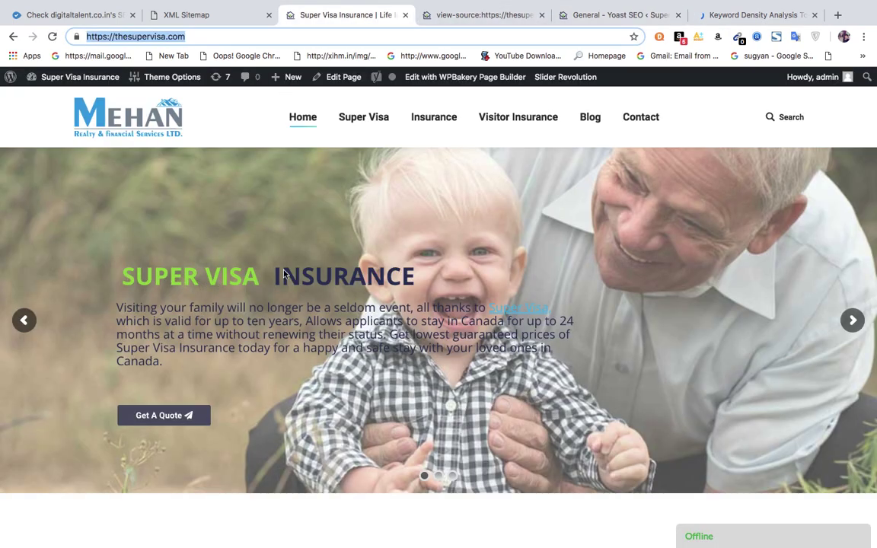
pyautogui.moveTo(364, 118)
pyautogui.click(728, 18)
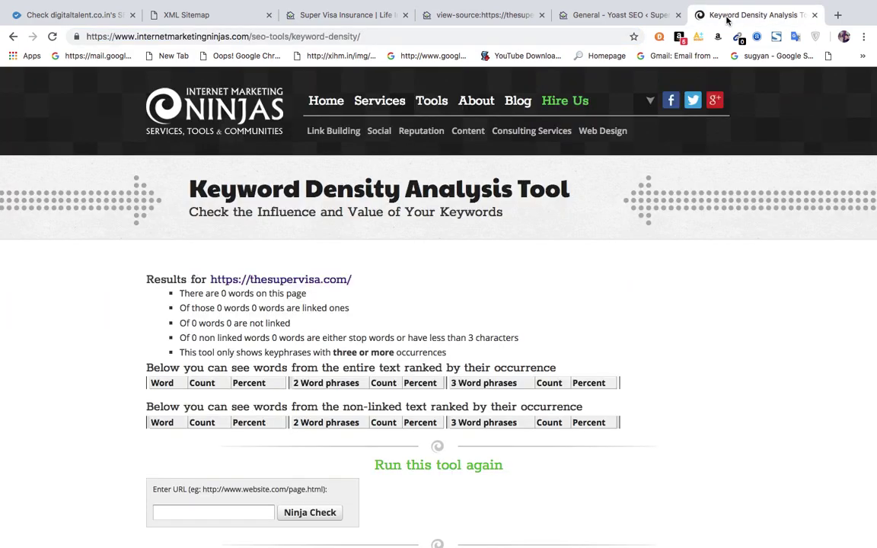
pyautogui.click(229, 511)
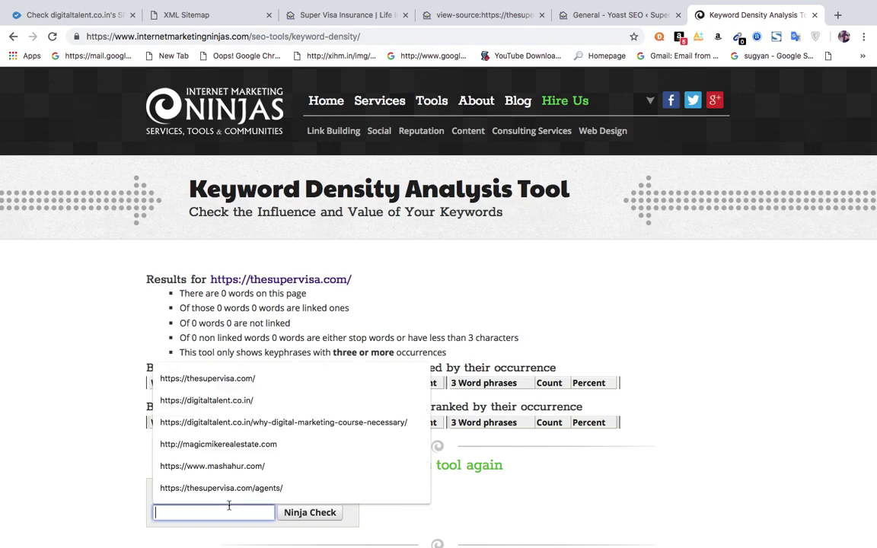
pyautogui.hotkey('ctrl', 'v')
pyautogui.click(310, 513)
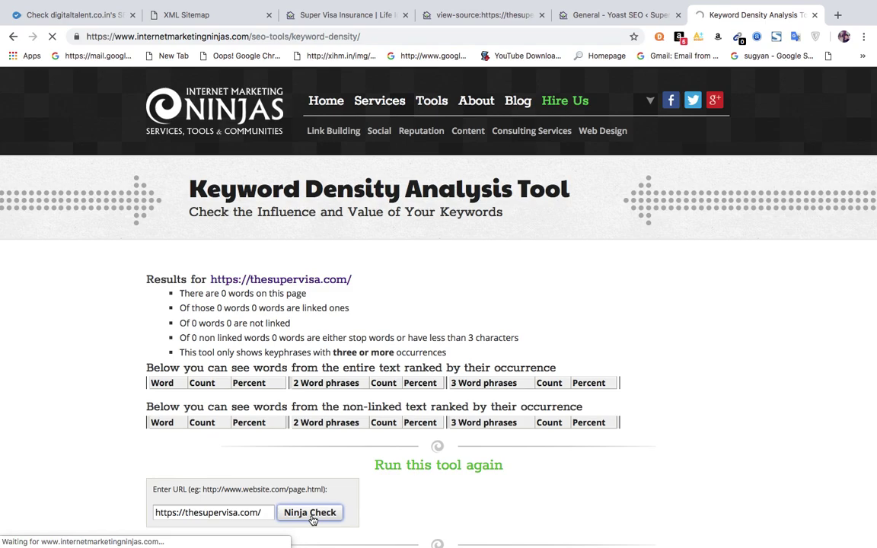
# Open a new Google tab, close the keyword density tool, and return to the Super Visa homepage.
pyautogui.click(839, 15)
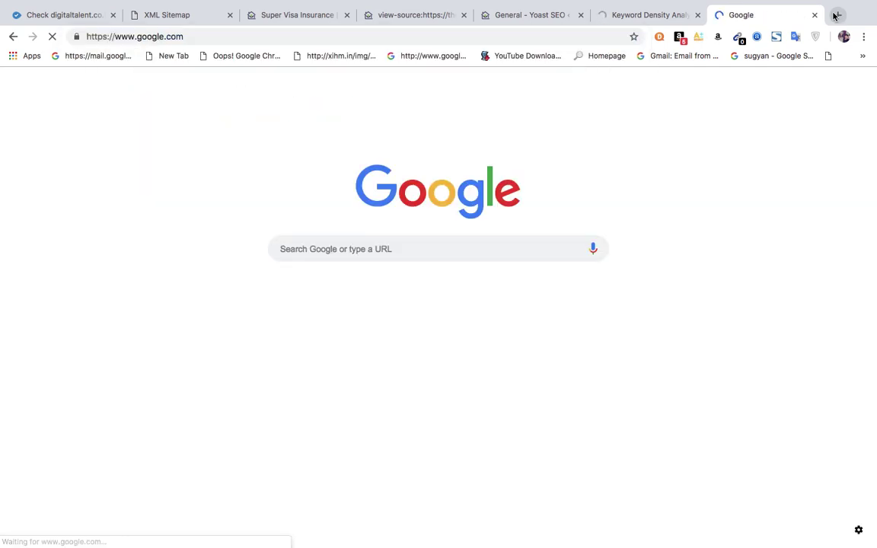
pyautogui.click(649, 13)
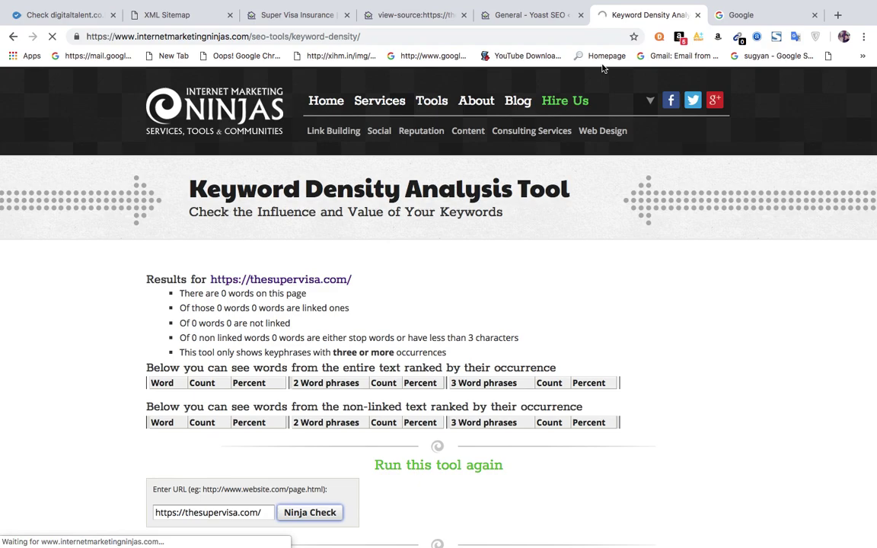
pyautogui.click(697, 20)
pyautogui.click(518, 19)
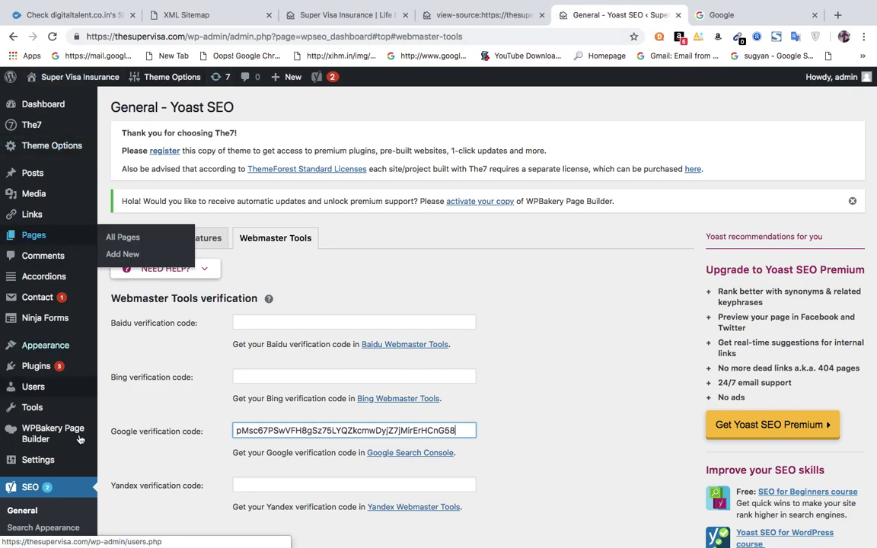
pyautogui.click(351, 16)
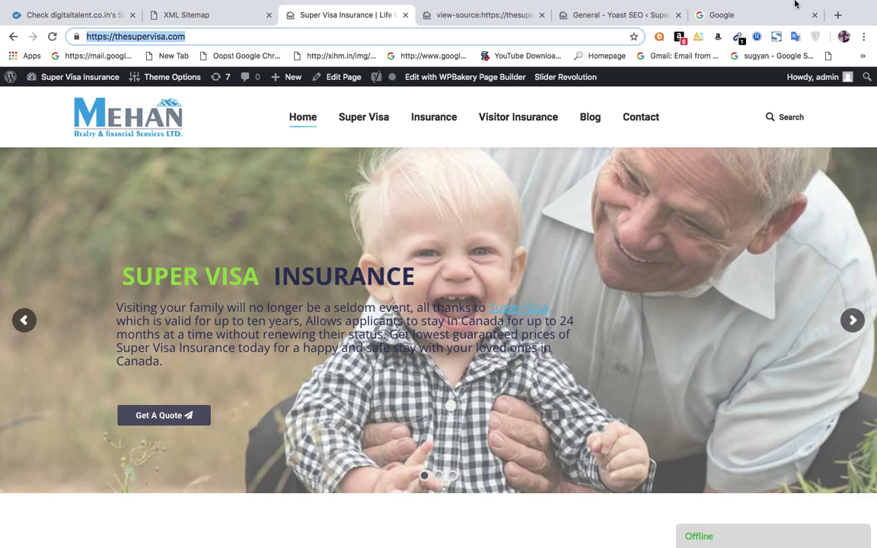
# Search Google for copyscape and open the Copyscape Plagiarism Checker site.
pyautogui.click(735, 23)
pyautogui.write('copy')
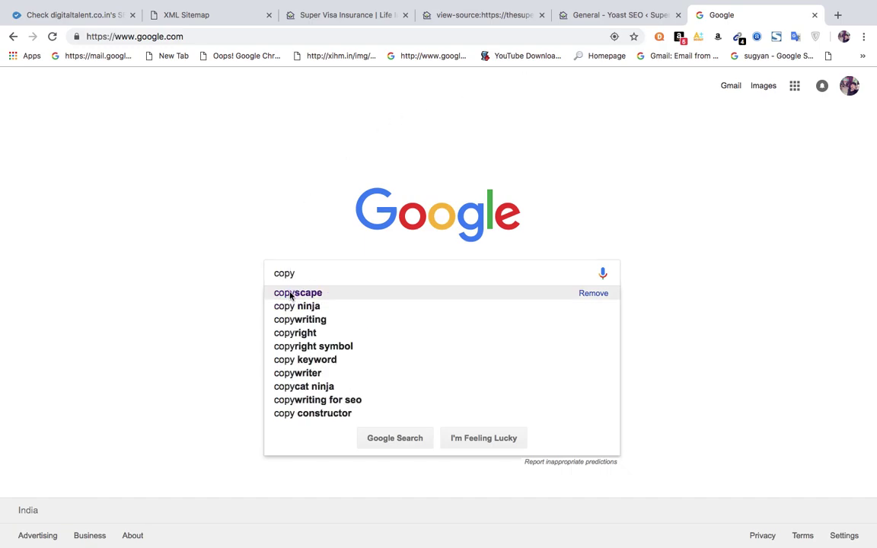
pyautogui.click(290, 294)
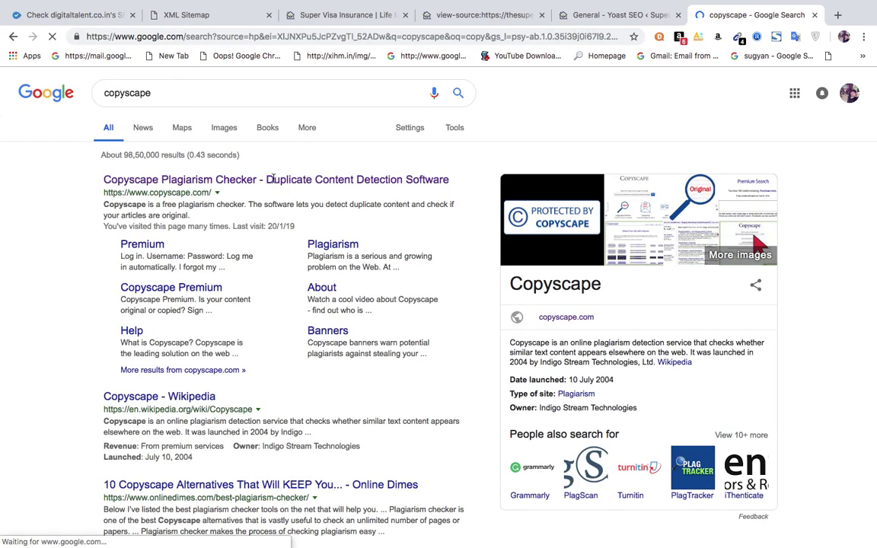
pyautogui.click(273, 181)
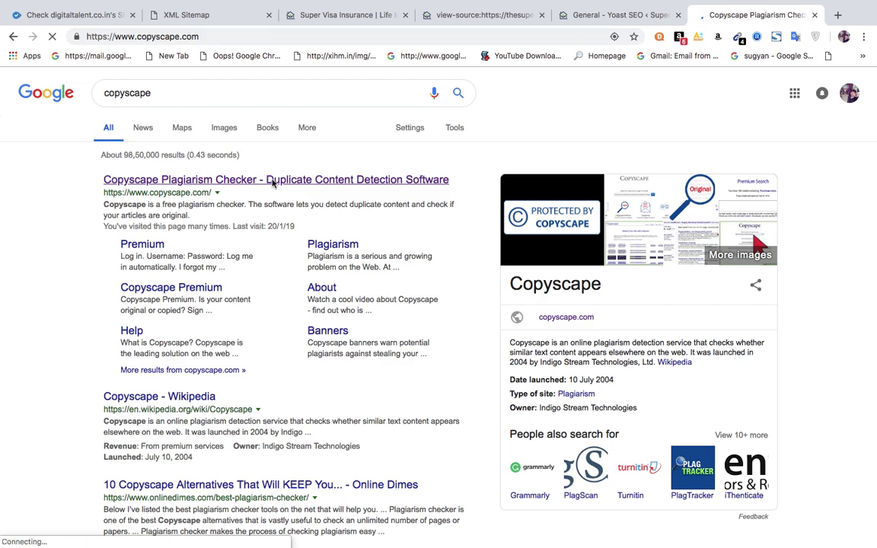
# Copy thesupervisa.com's address and paste it into Copyscape's search field.
pyautogui.click(340, 18)
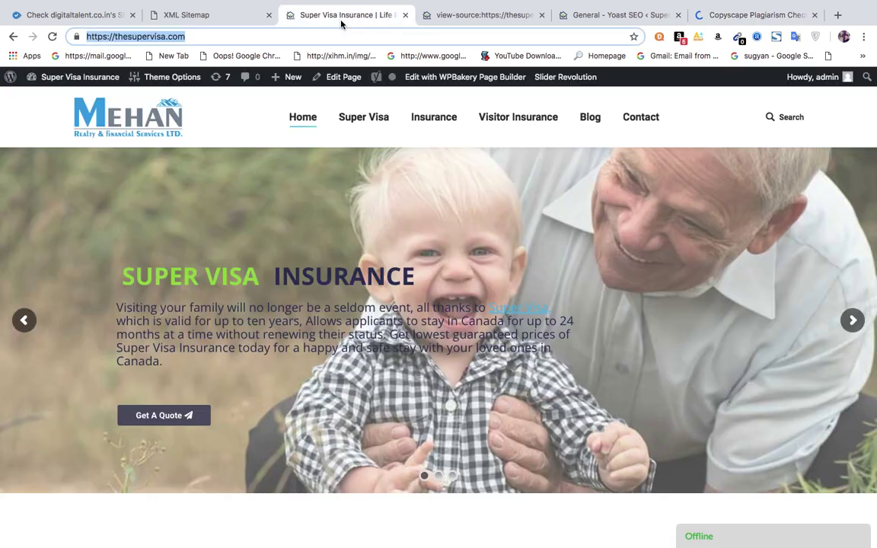
pyautogui.click(738, 15)
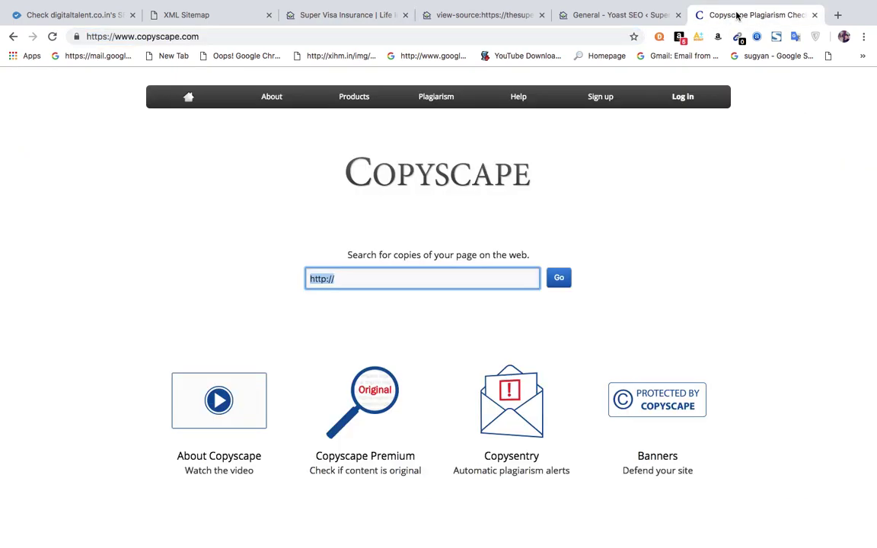
pyautogui.press('BackSpace')
pyautogui.write('https://thesupervisa.com/')
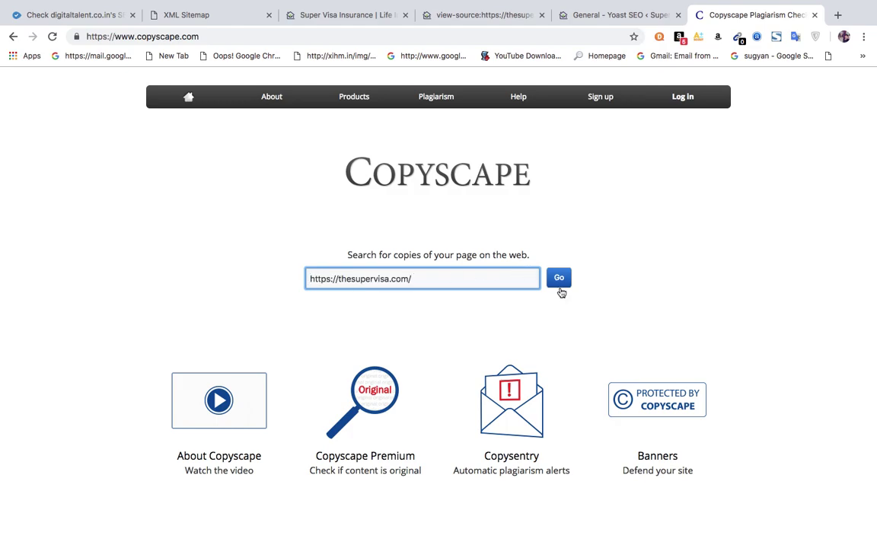
# Search Copyscape for thesupervisa.com and open the potvinfinancial.com Ottawa Life Insurance match.
pyautogui.click(561, 288)
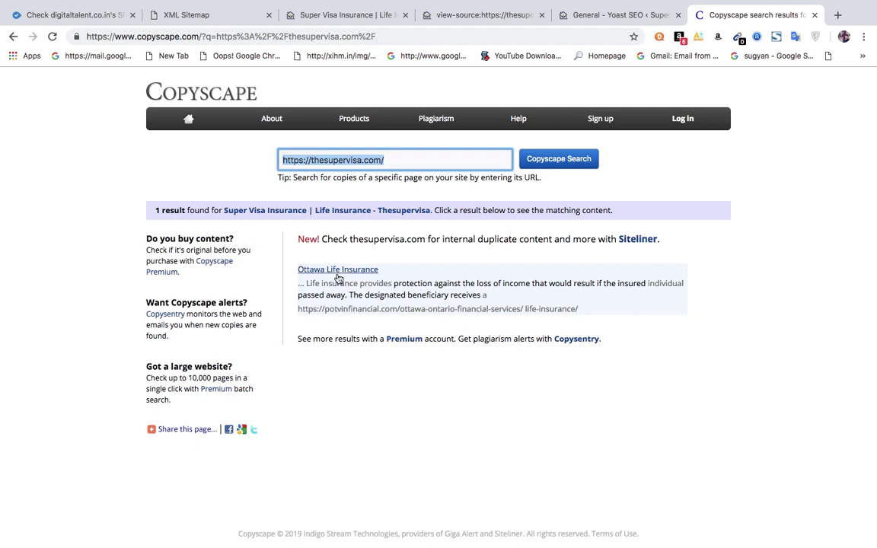
pyautogui.click(339, 279)
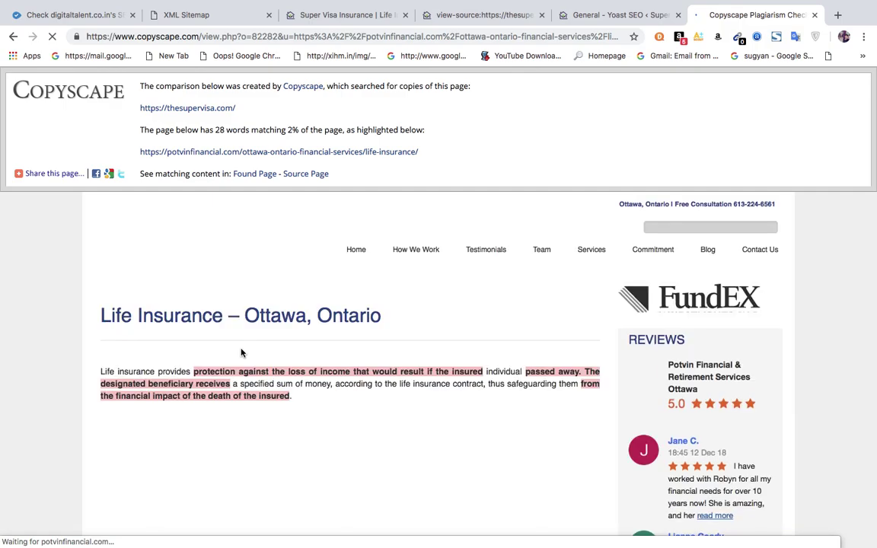
pyautogui.scroll(-3, 259, 343)
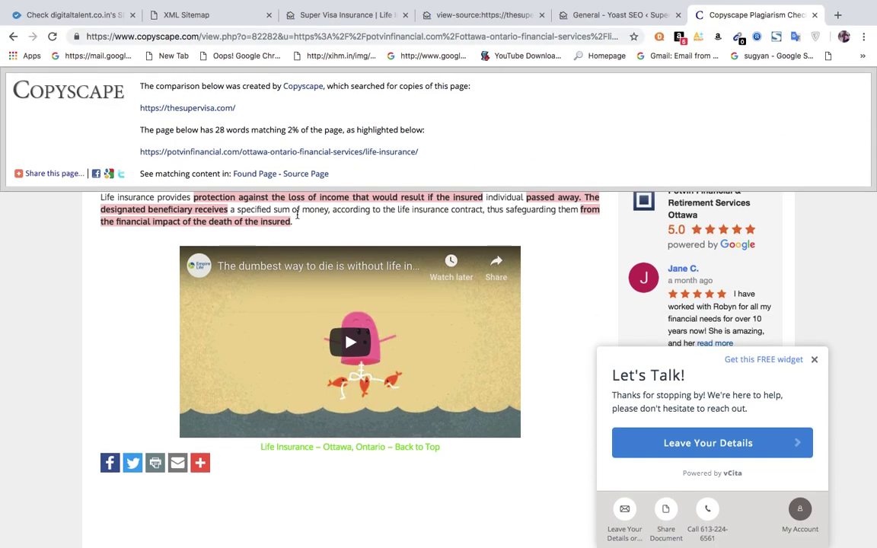
pyautogui.scroll(3, 229, 223)
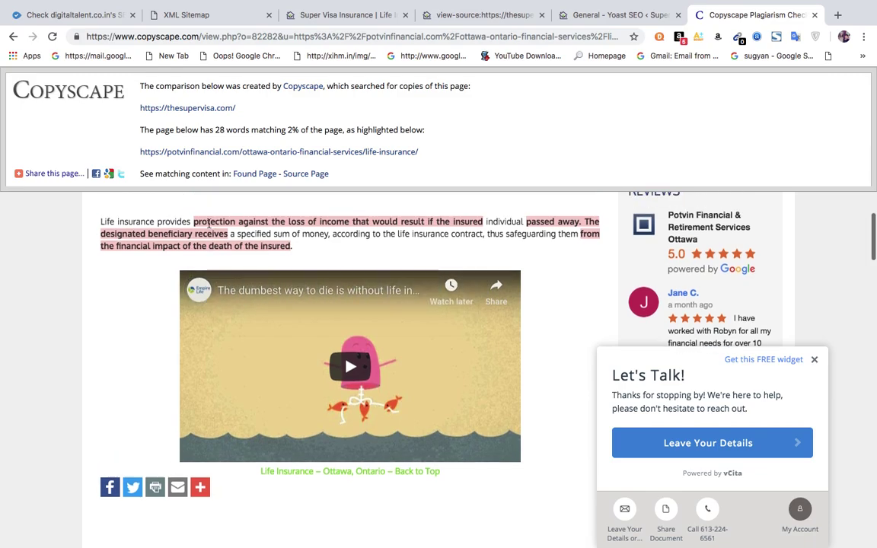
pyautogui.scroll(-2, 209, 224)
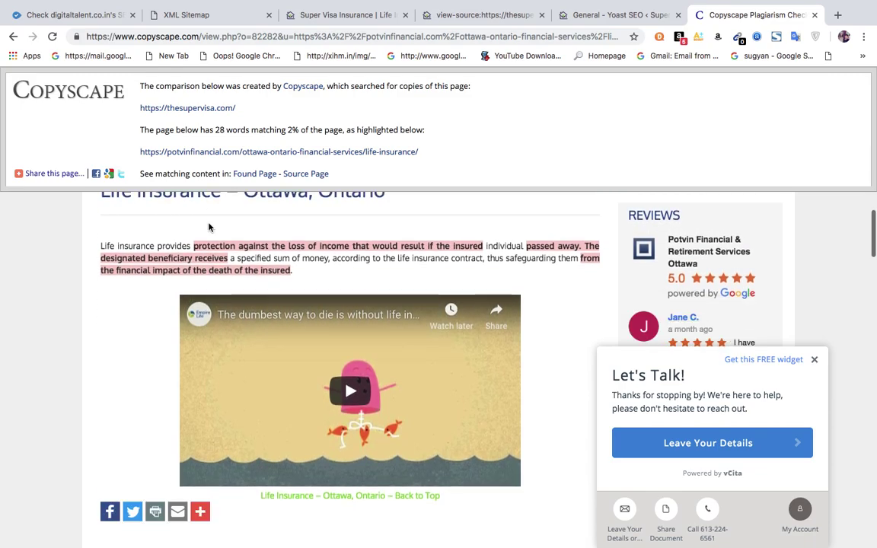
pyautogui.scroll(-3, 210, 226)
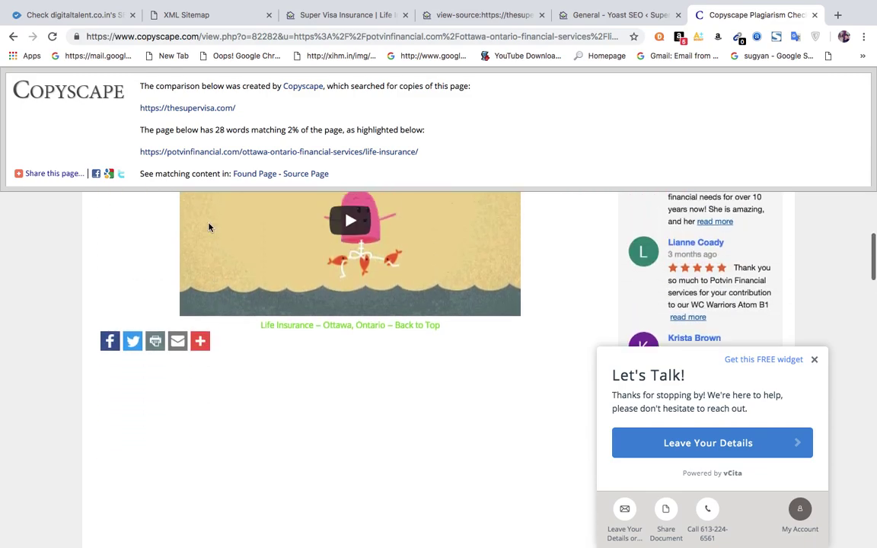
pyautogui.scroll(2, 210, 226)
pyautogui.scroll(4, 209, 226)
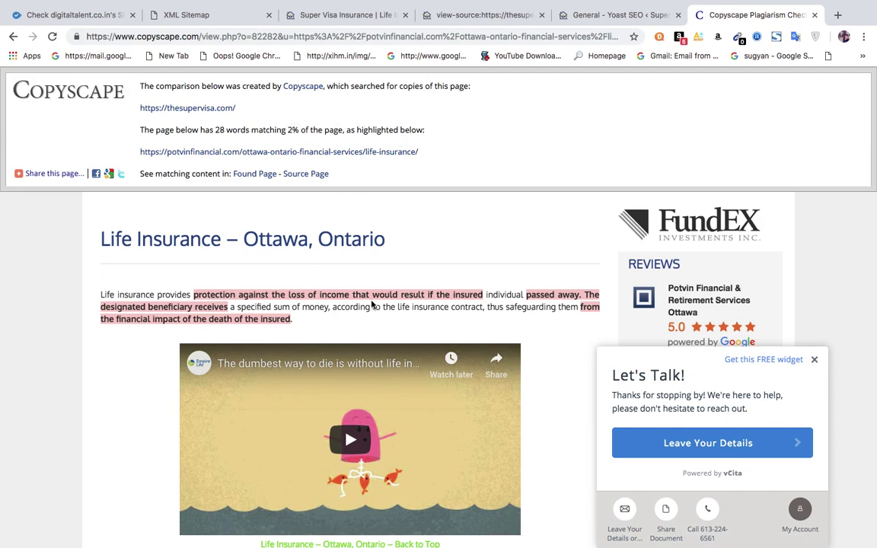
pyautogui.moveTo(195, 297); pyautogui.dragTo(484, 294)
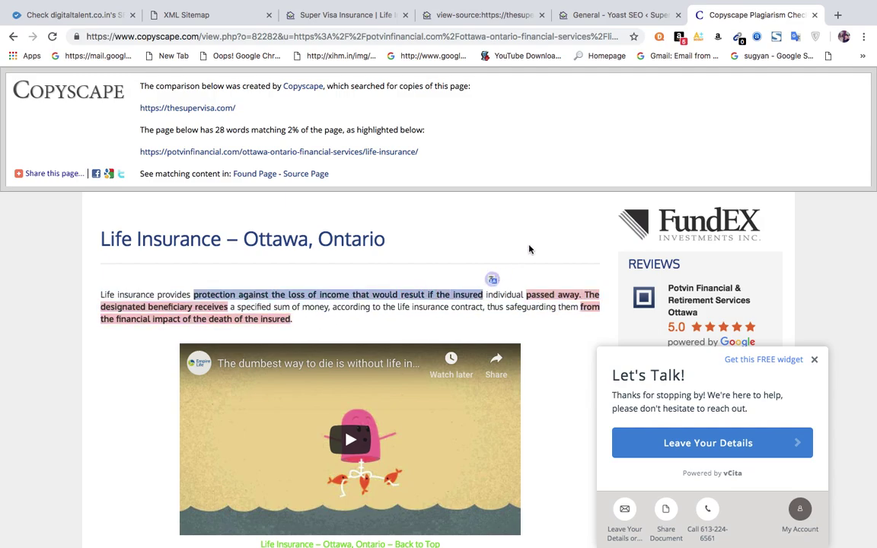
pyautogui.click(363, 276)
pyautogui.moveTo(747, 3)
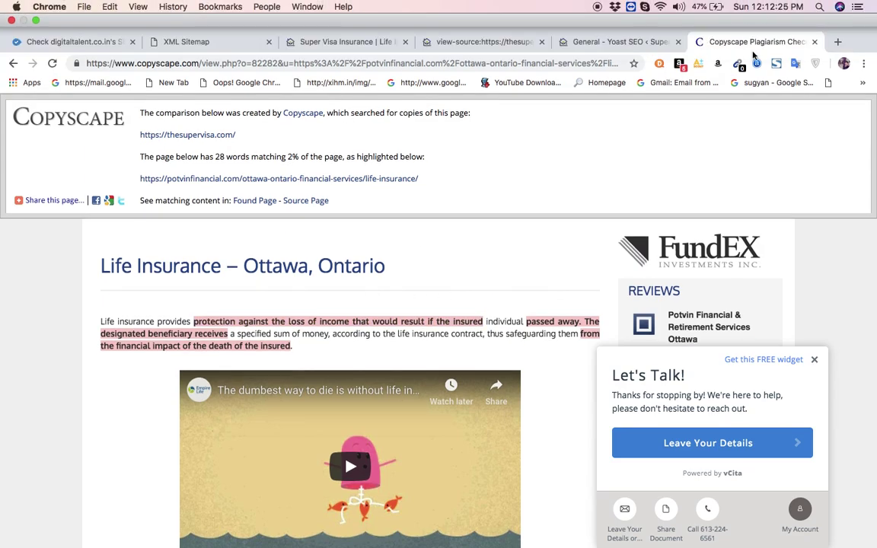
# Google 'copyscape' in a new tab and open the Copyscape site.
pyautogui.click(838, 42)
pyautogui.write('cop')
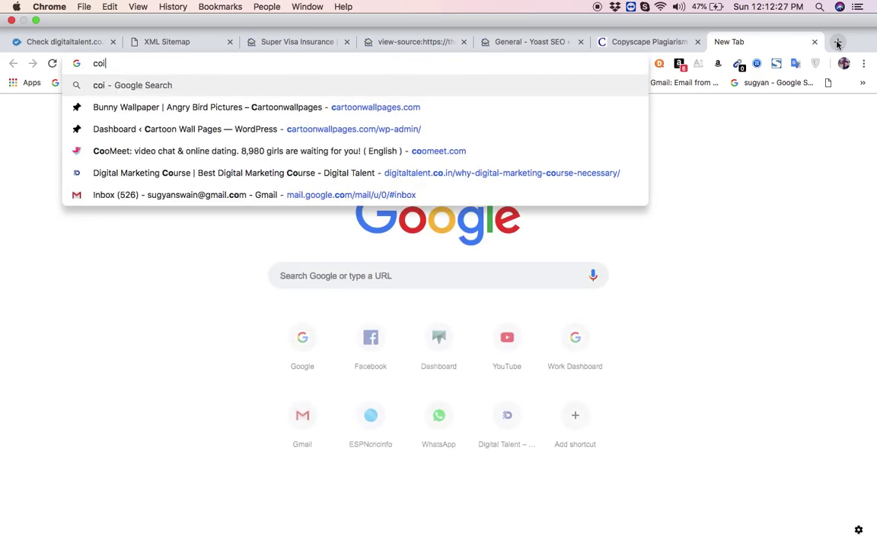
pyautogui.press('Return')
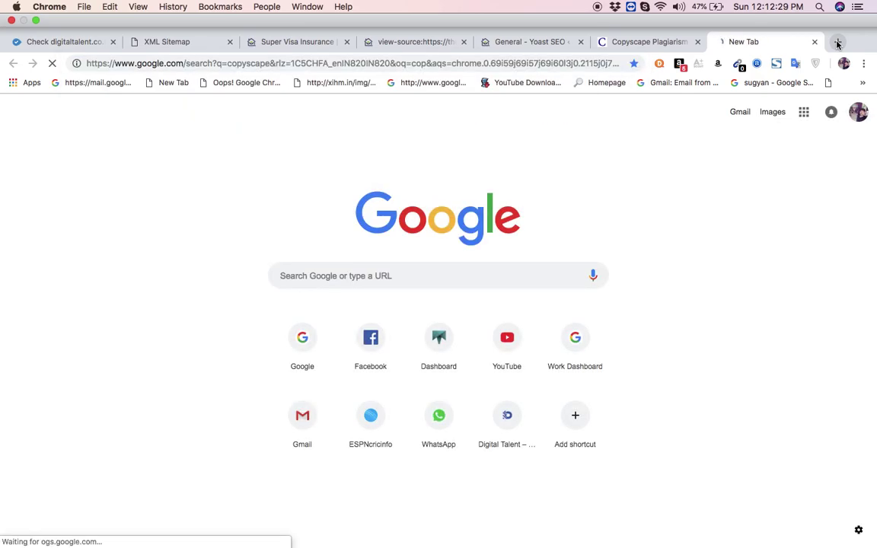
pyautogui.click(293, 185)
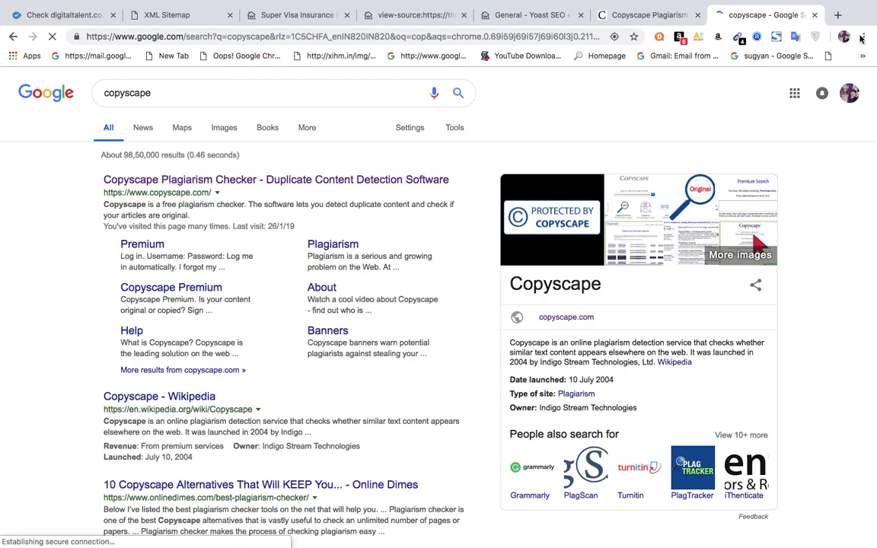
# Load sarsoftwares.com in a fresh tab and select its address to copy.
pyautogui.click(838, 15)
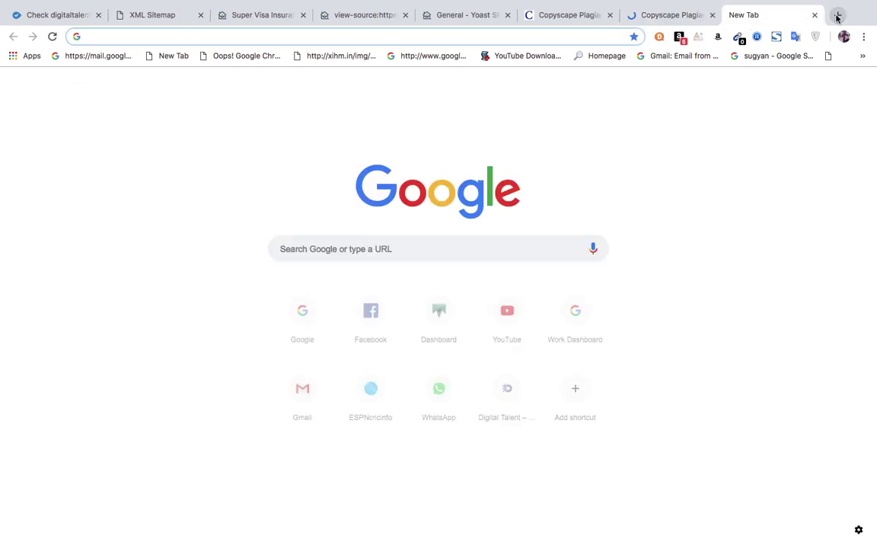
pyautogui.write('sa')
pyautogui.press('Return')
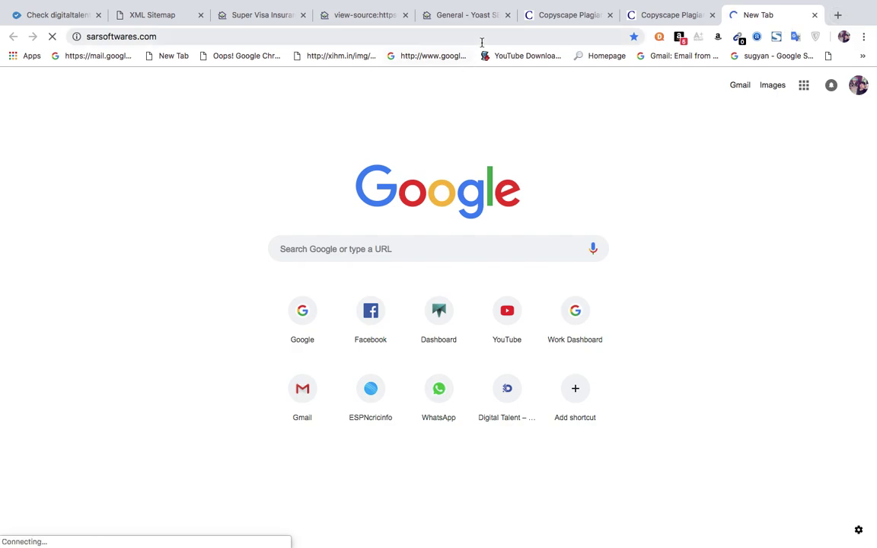
pyautogui.click(484, 39)
pyautogui.hotkey('ctrl', 'c')
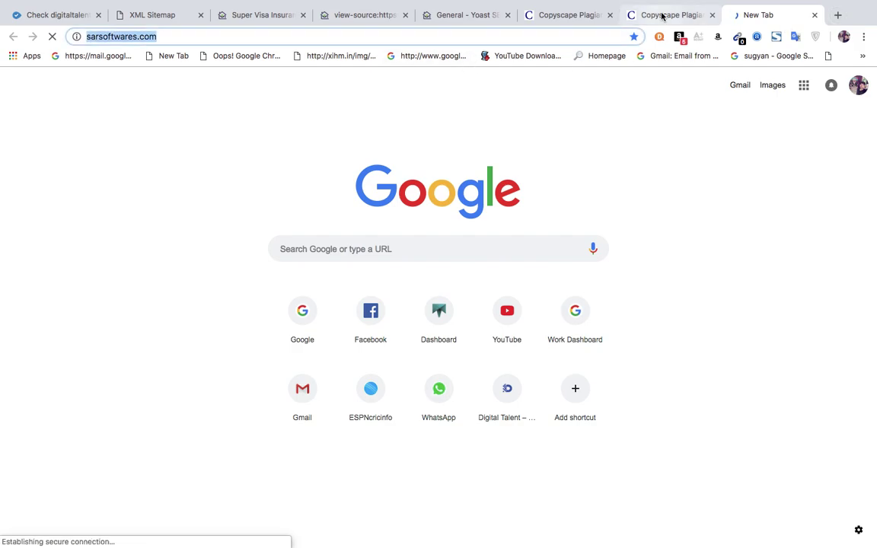
# Paste the sarsoftwares.com address into Copyscape's search box and run the check.
pyautogui.click(662, 15)
pyautogui.press('BackSpace')
pyautogui.hotkey('ctrl', 'v')
pyautogui.click(559, 278)
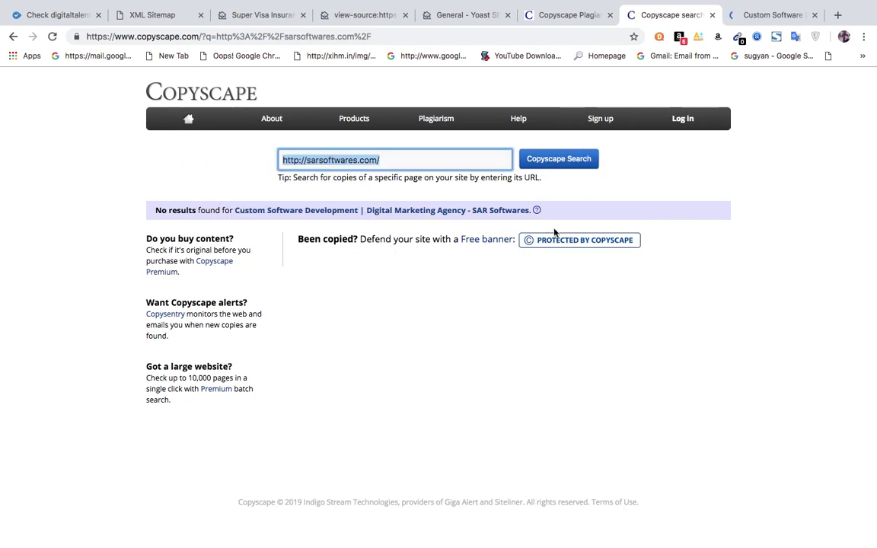
pyautogui.click(749, 16)
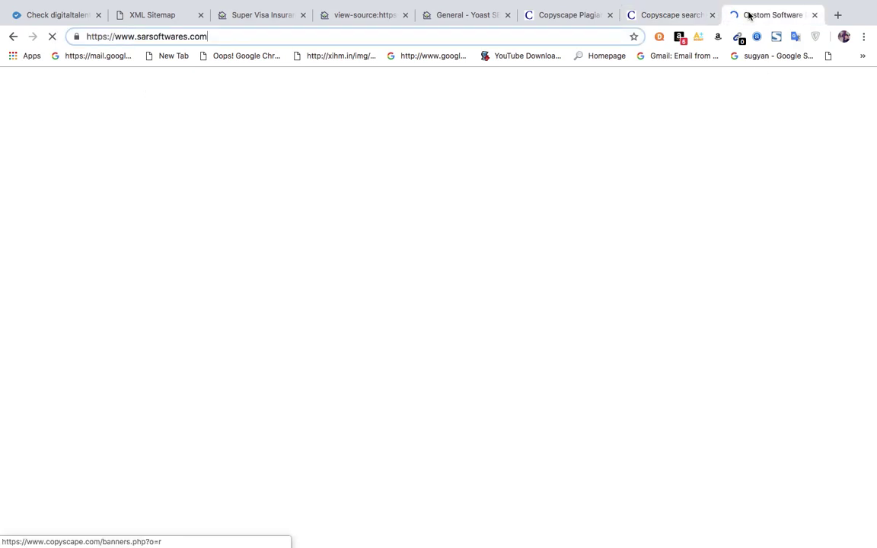
# With FireShot, capture the Copyscape comparison from the page top to the highlighted paragraph.
pyautogui.click(664, 14)
pyautogui.click(576, 15)
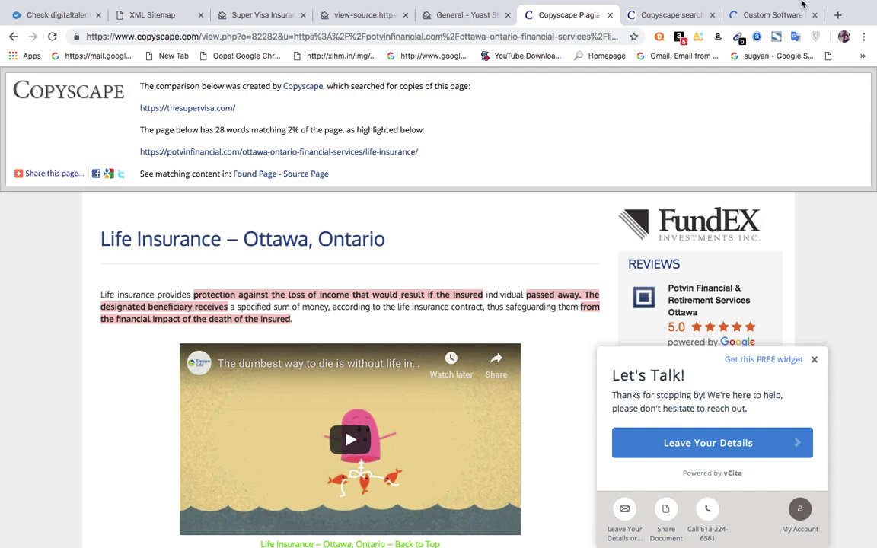
pyautogui.moveTo(723, 3)
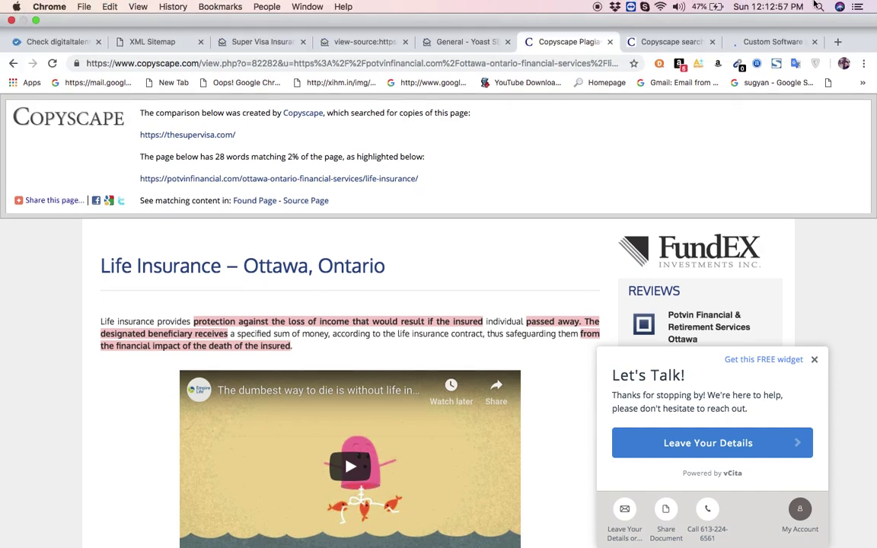
pyautogui.click(776, 63)
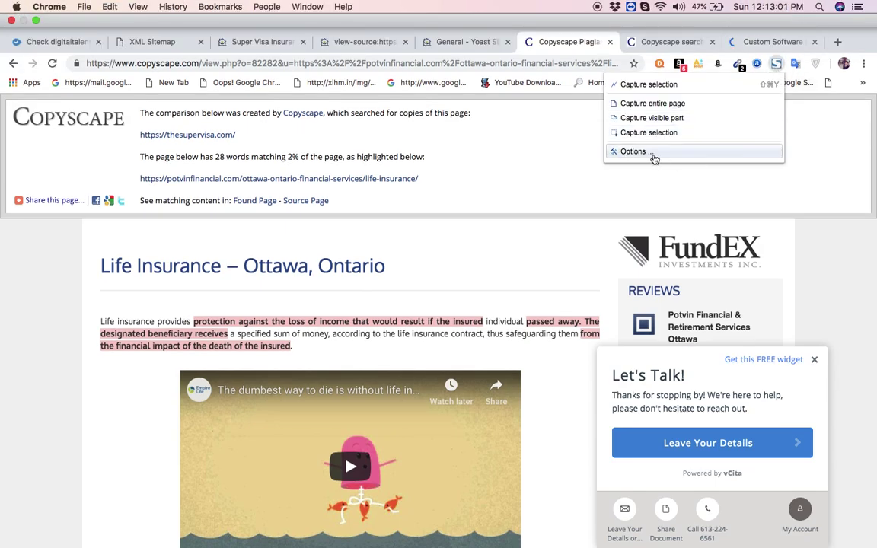
pyautogui.click(642, 134)
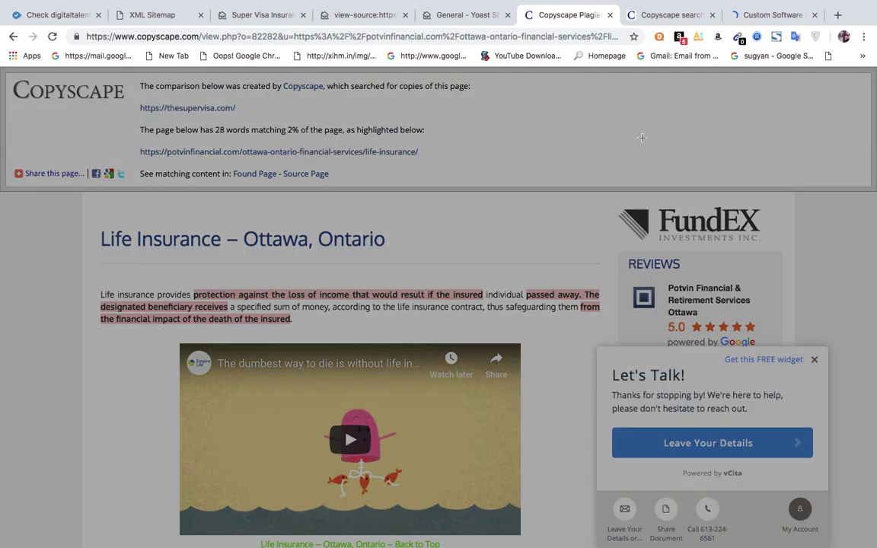
pyautogui.moveTo(7, 76); pyautogui.dragTo(869, 332)
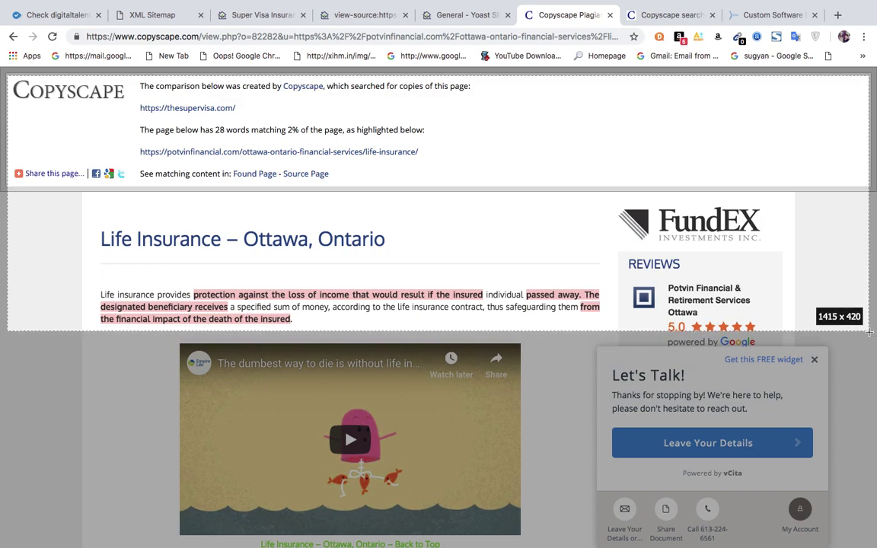
pyautogui.moveTo(869, 333); pyautogui.dragTo(869, 332)
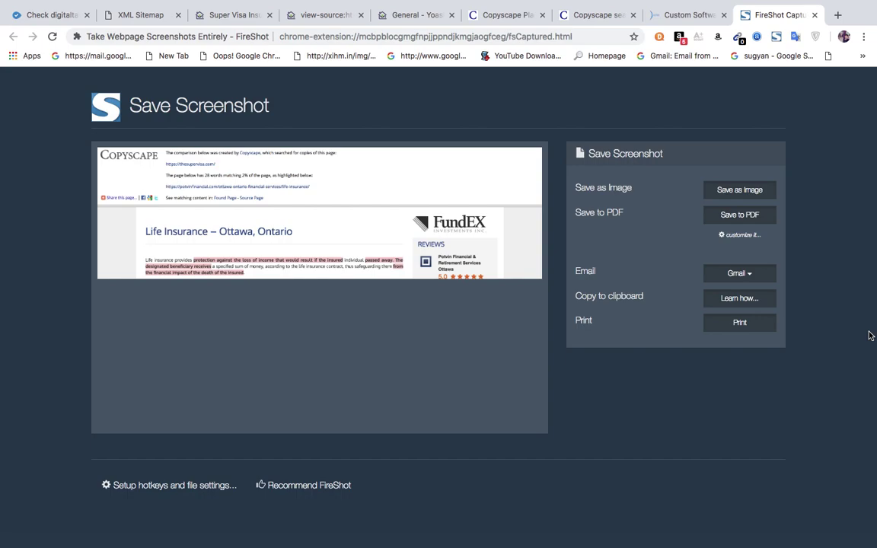
# Save the capture to the Desktop as content_supervisa.png and return to the comparison page.
pyautogui.click(732, 200)
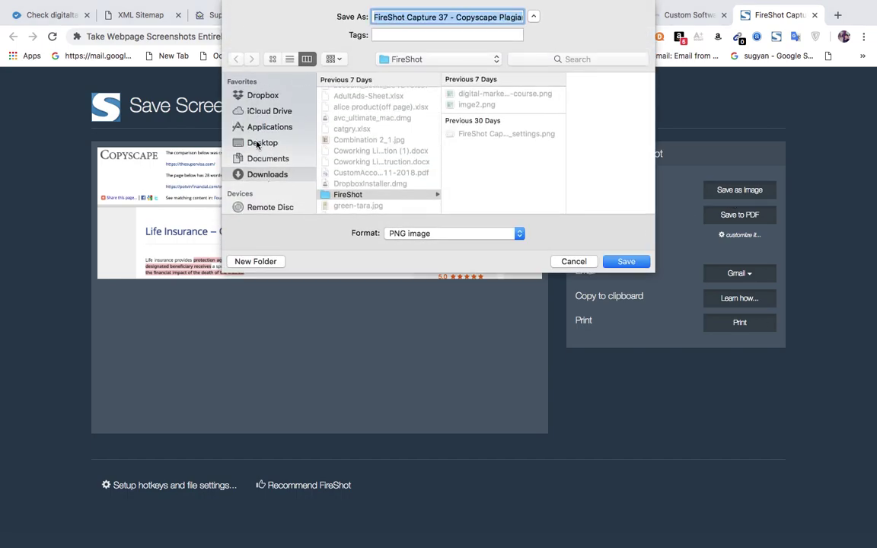
pyautogui.click(256, 142)
pyautogui.press('BackSpace')
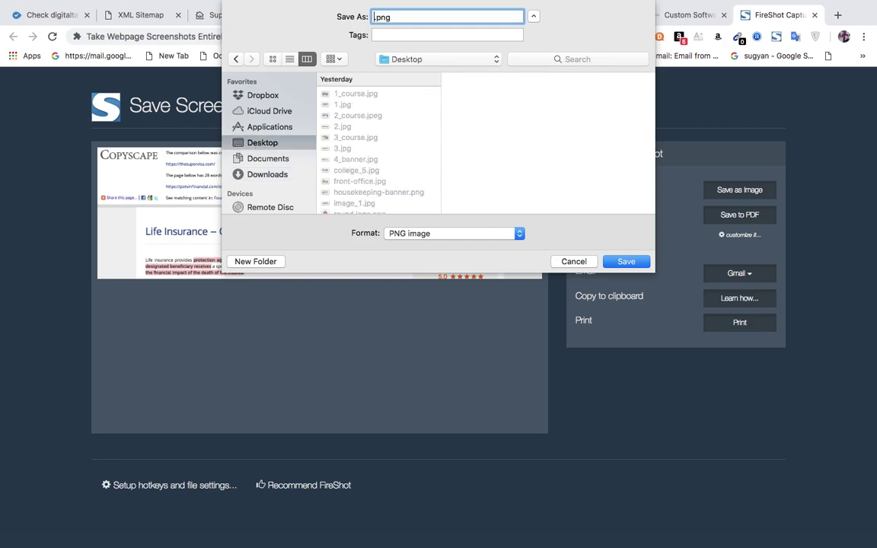
pyautogui.write('content_supervis')
pyautogui.click(623, 258)
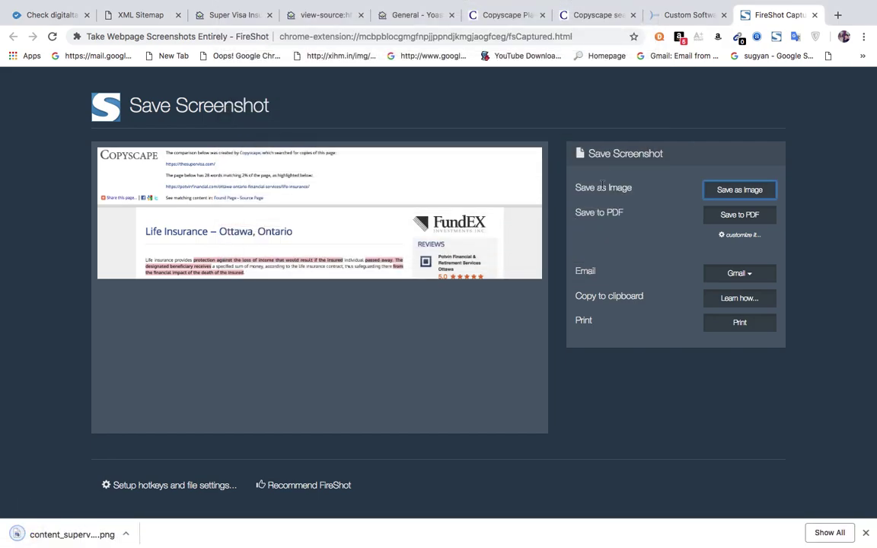
pyautogui.click(814, 15)
pyautogui.click(567, 17)
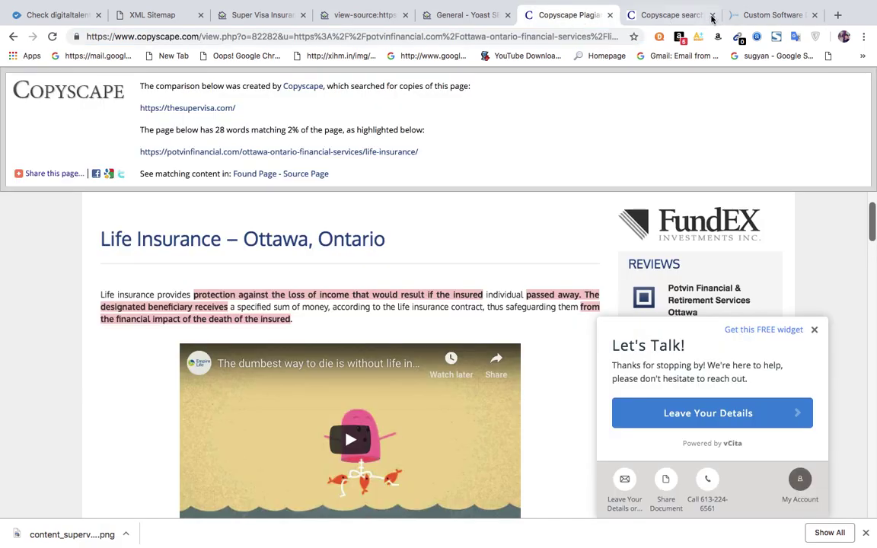
# Go back to the thesupervisa.com results and close that tab.
pyautogui.click(13, 39)
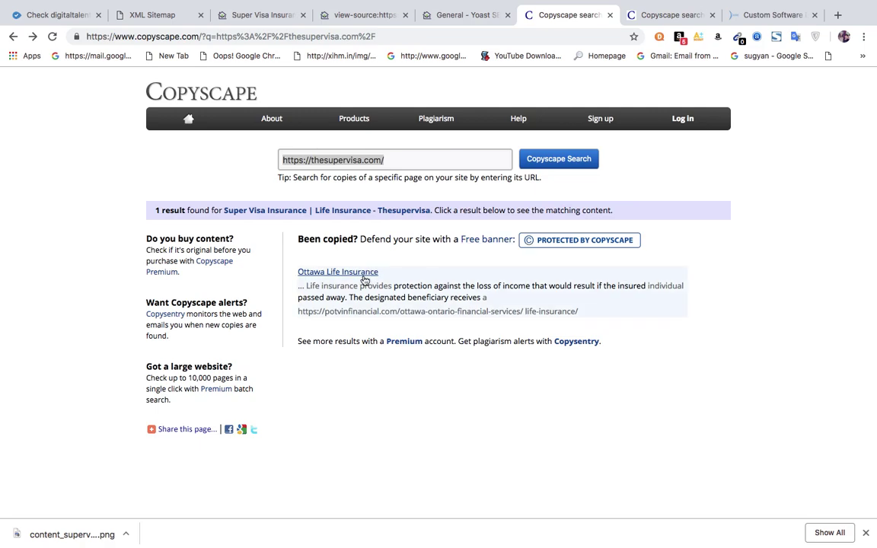
pyautogui.click(308, 242)
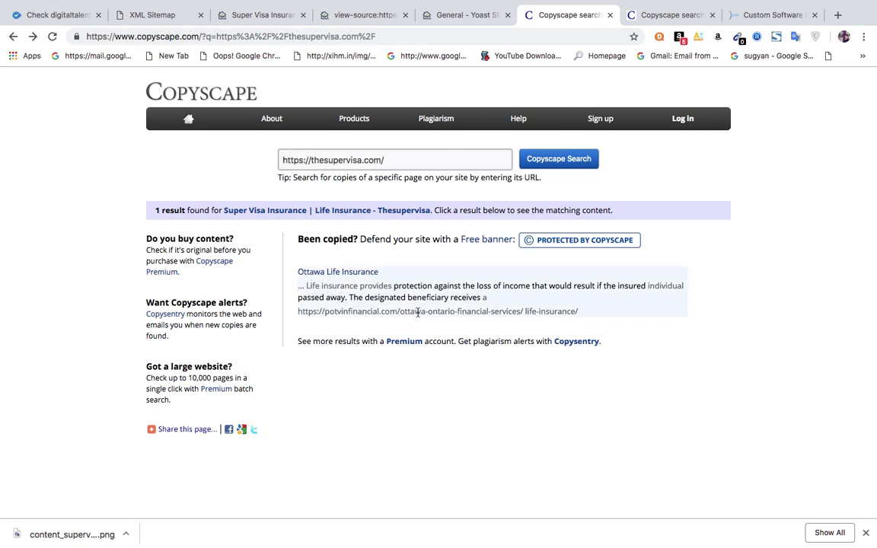
pyautogui.click(610, 15)
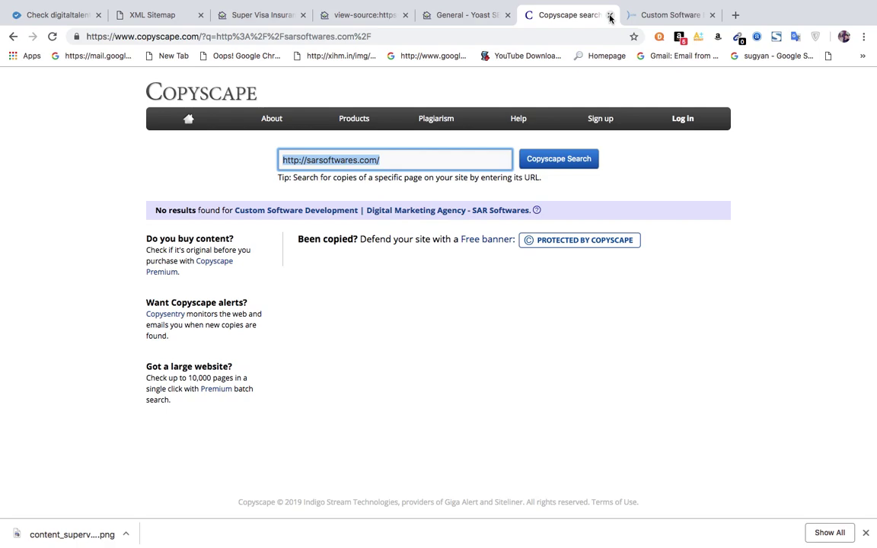
# On the Super Visa Insurance tab, dismiss the downloads bar and load thesupervisa.com/robots.txt.
pyautogui.click(348, 15)
pyautogui.click(268, 15)
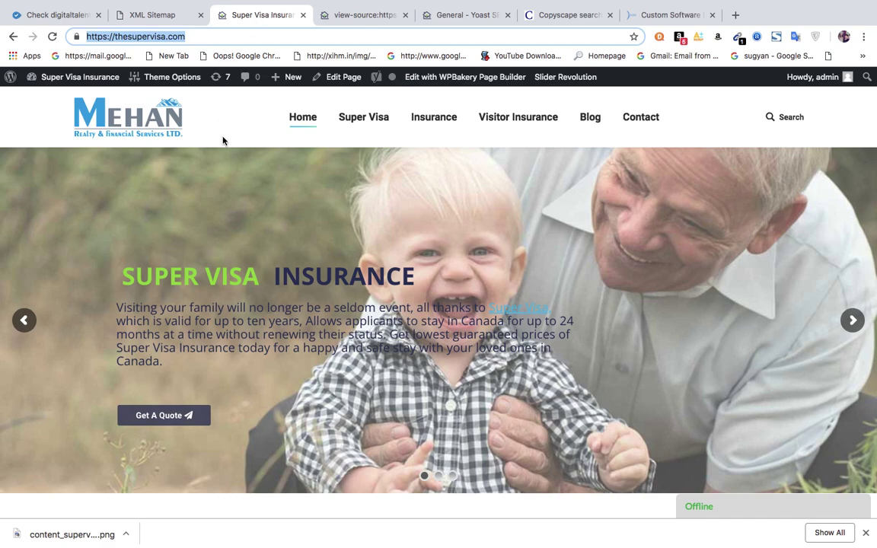
pyautogui.moveTo(367, 126)
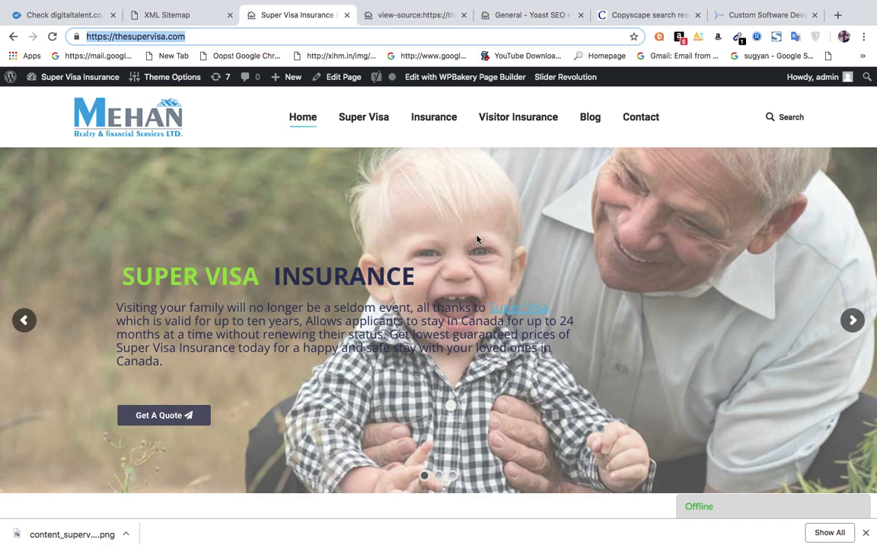
pyautogui.press('super+l')
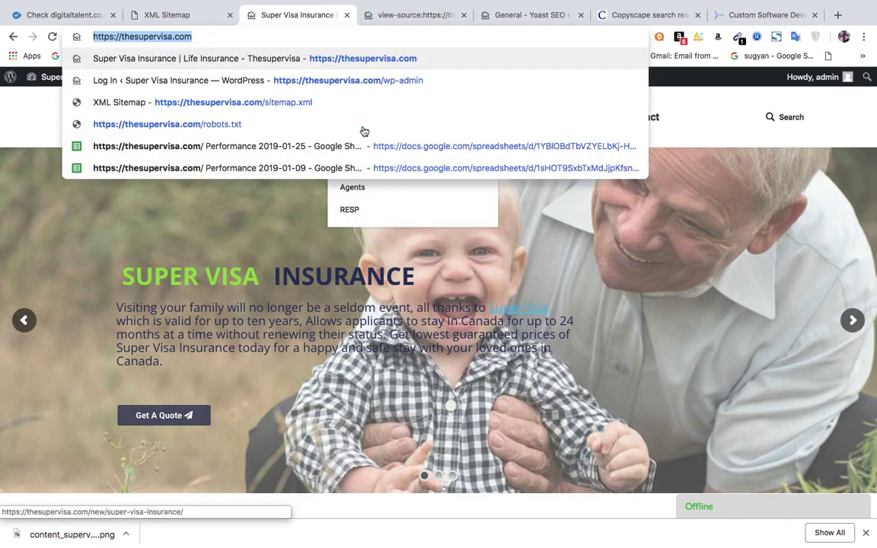
pyautogui.click(866, 533)
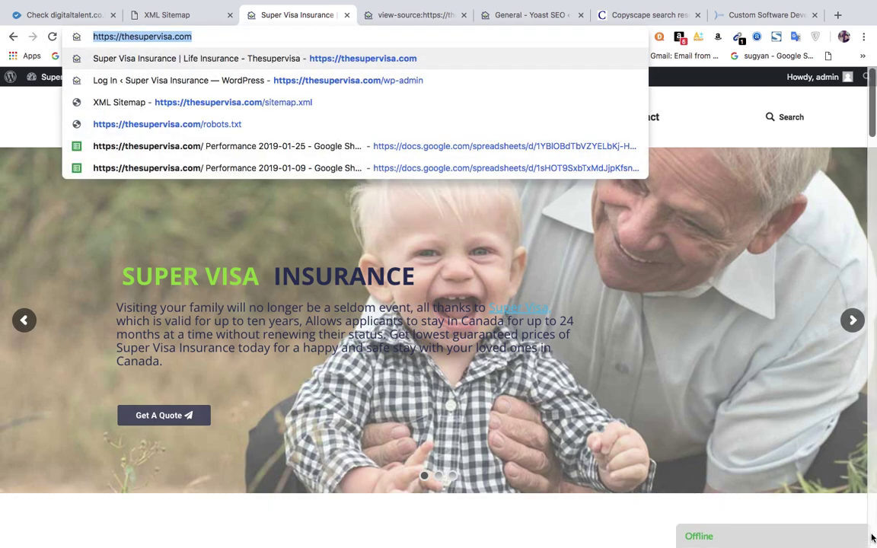
pyautogui.press('Down')
pyautogui.press('Down')
pyautogui.press('Down')
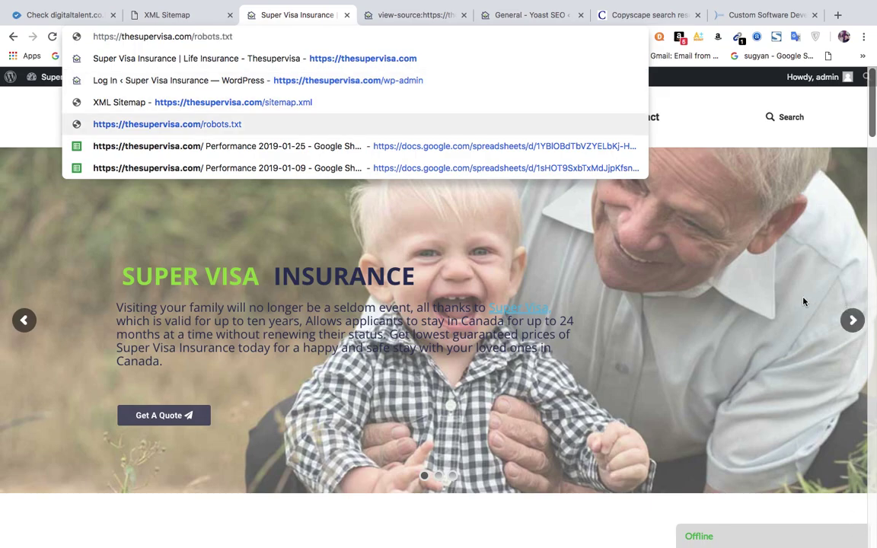
pyautogui.press('Return')
pyautogui.scroll(-1, 716, 149)
pyautogui.scroll(-5, 716, 149)
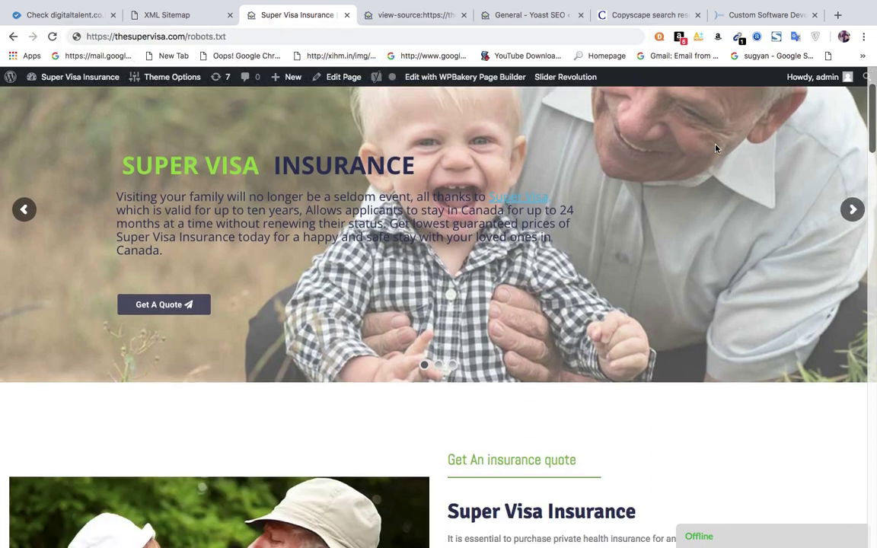
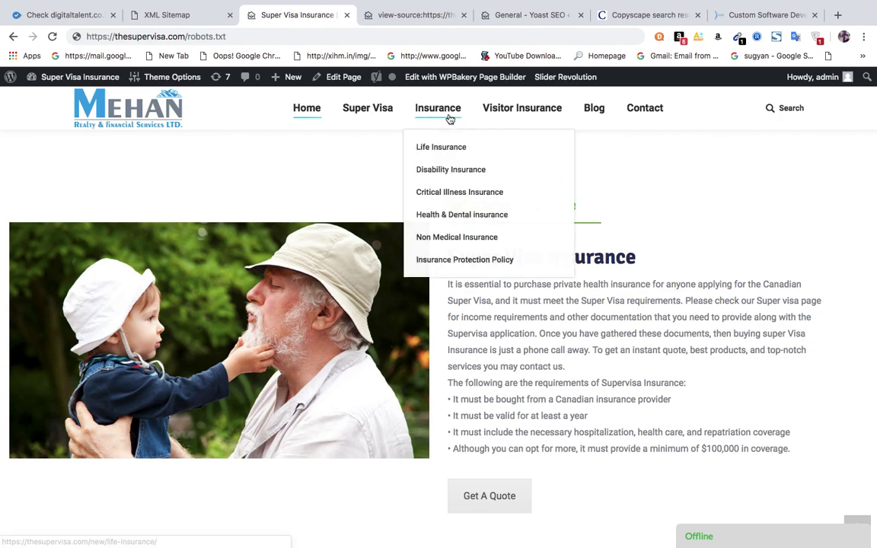
# In the digitaltalent.co.in review, expand the Backlinks Score and Backlinks Counter explanations.
pyautogui.click(68, 17)
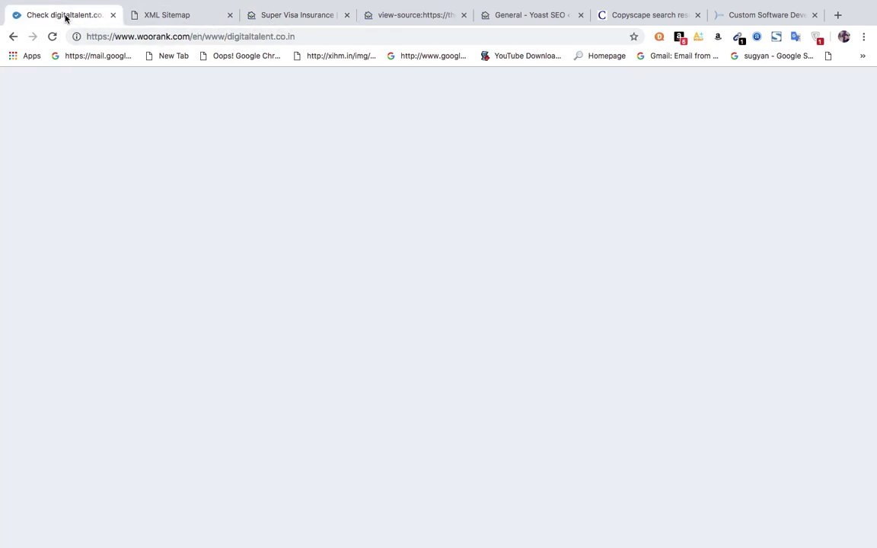
pyautogui.scroll(-5, 360, 316)
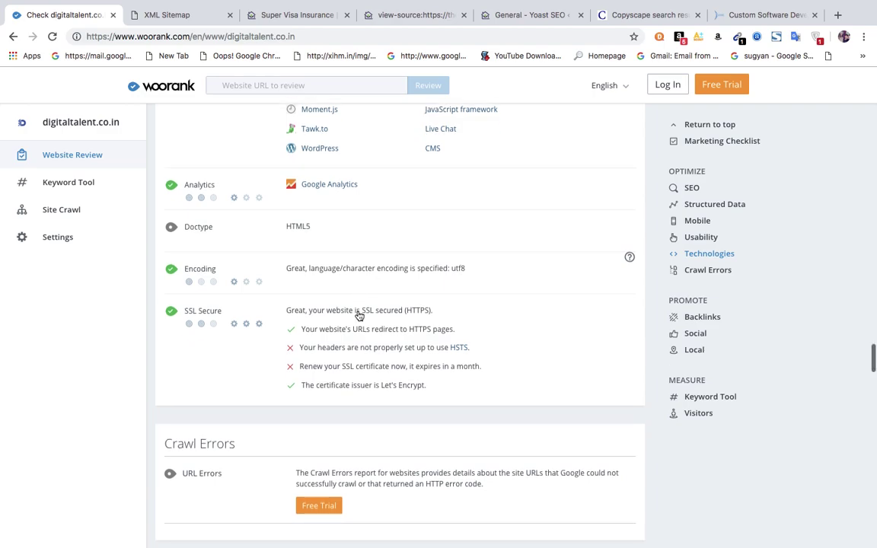
pyautogui.scroll(-1, 360, 316)
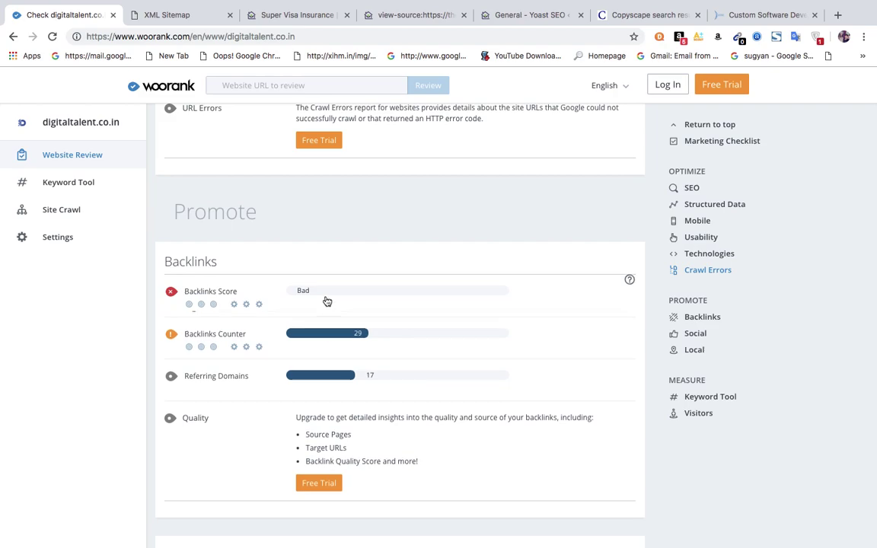
pyautogui.click(326, 300)
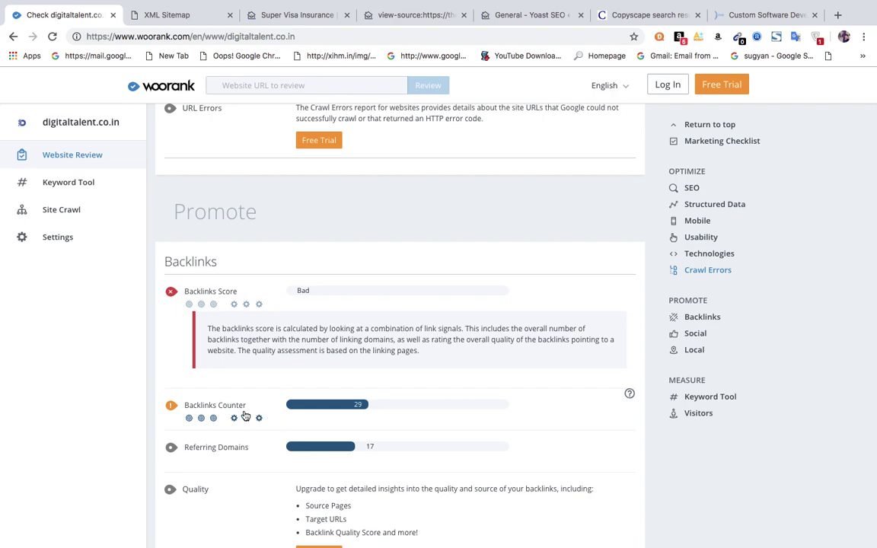
pyautogui.click(326, 410)
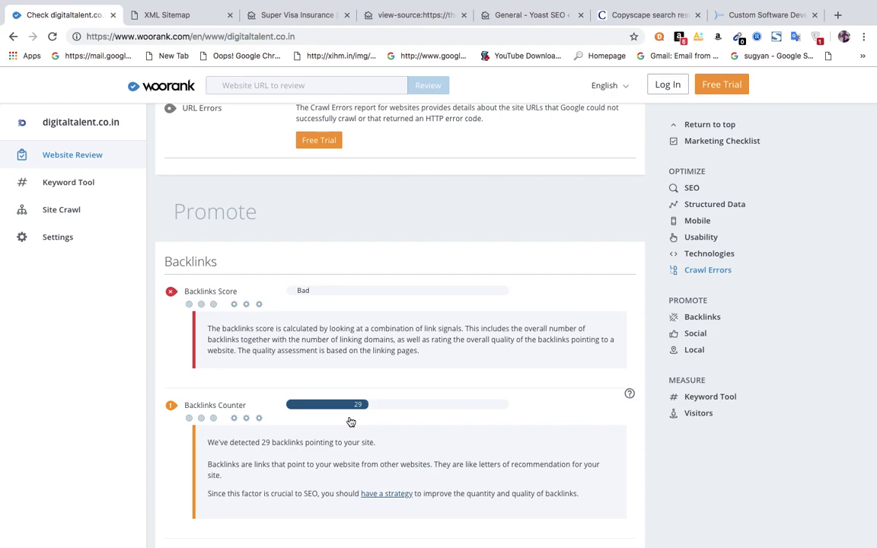
# Scan the Promote results, then copy the Super Visa Insurance site's domain from its address bar.
pyautogui.scroll(-1, 351, 422)
pyautogui.scroll(-10, 351, 421)
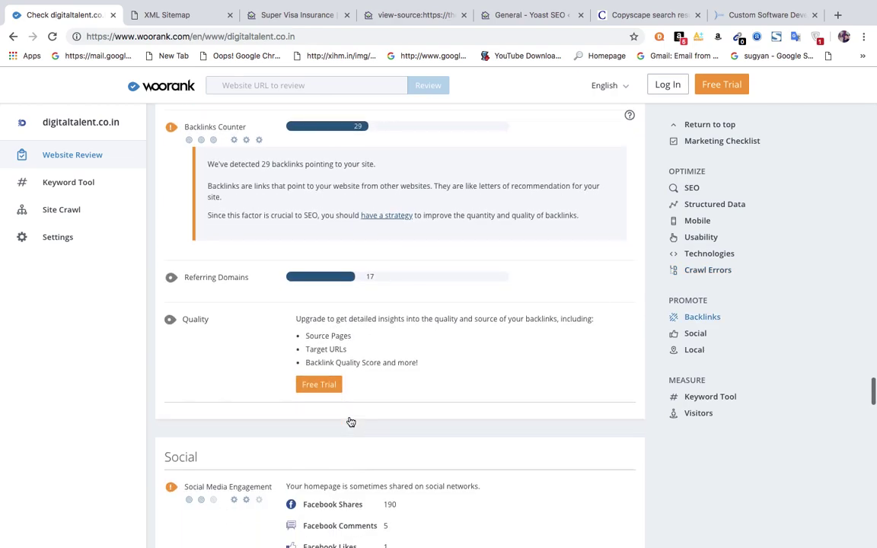
pyautogui.scroll(-2, 351, 422)
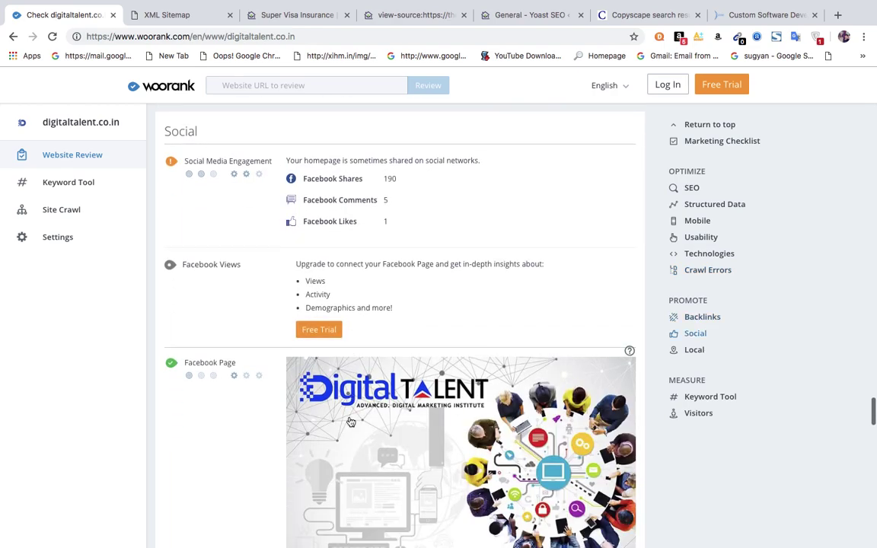
pyautogui.scroll(2, 351, 422)
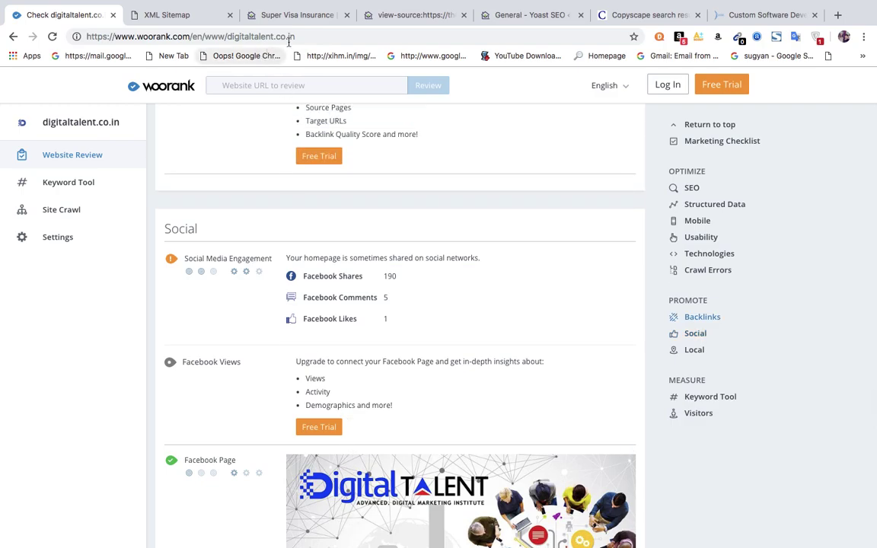
pyautogui.click(279, 24)
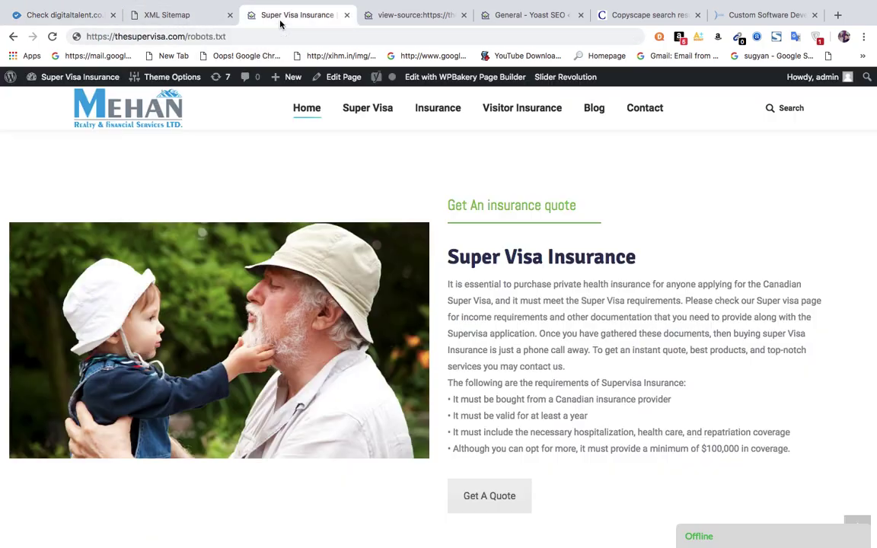
pyautogui.moveTo(185, 36); pyautogui.dragTo(89, 36)
pyautogui.press('super+c')
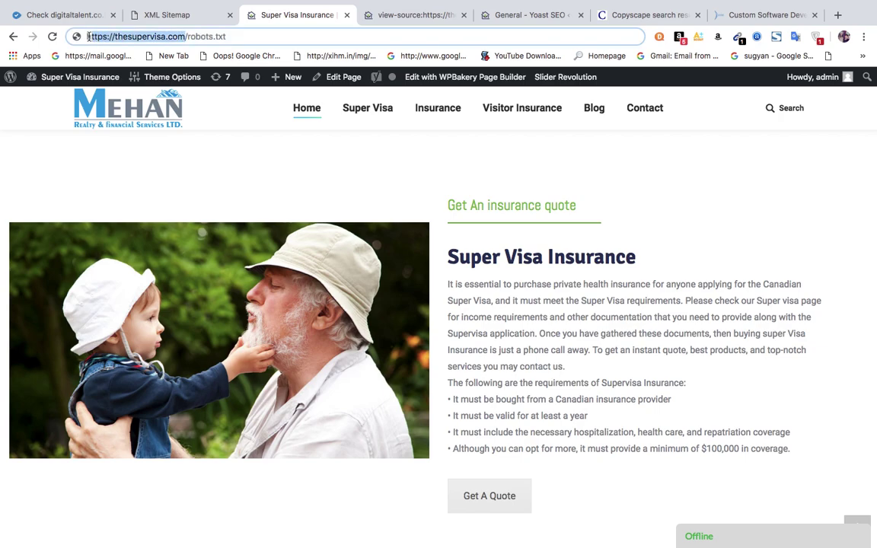
pyautogui.click(61, 15)
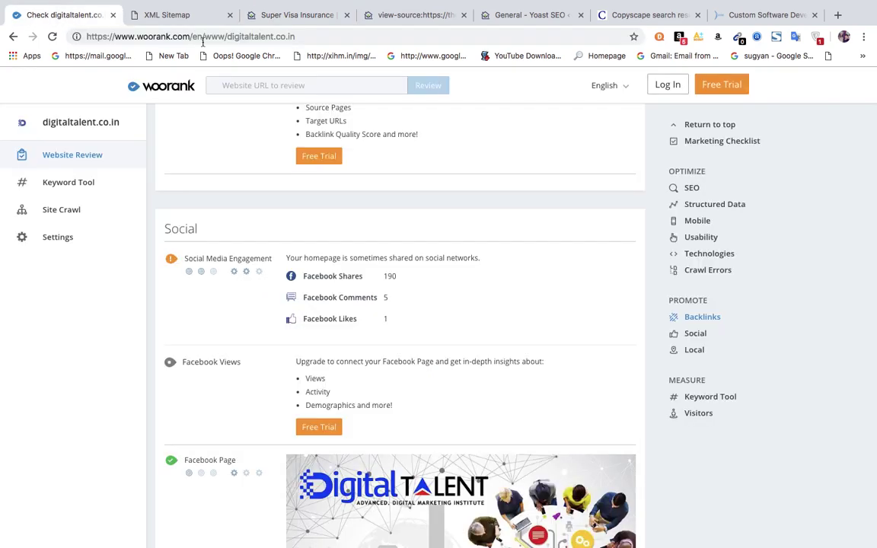
# Replace the review address domain with thesupervisa.com and load its WooRank review.
pyautogui.moveTo(228, 36); pyautogui.dragTo(407, 35)
pyautogui.press('BackSpace')
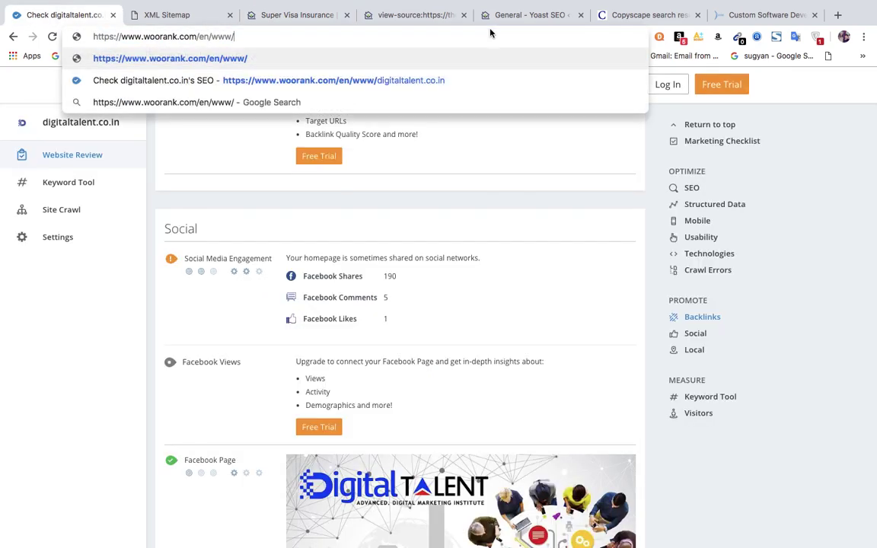
pyautogui.press('super+v')
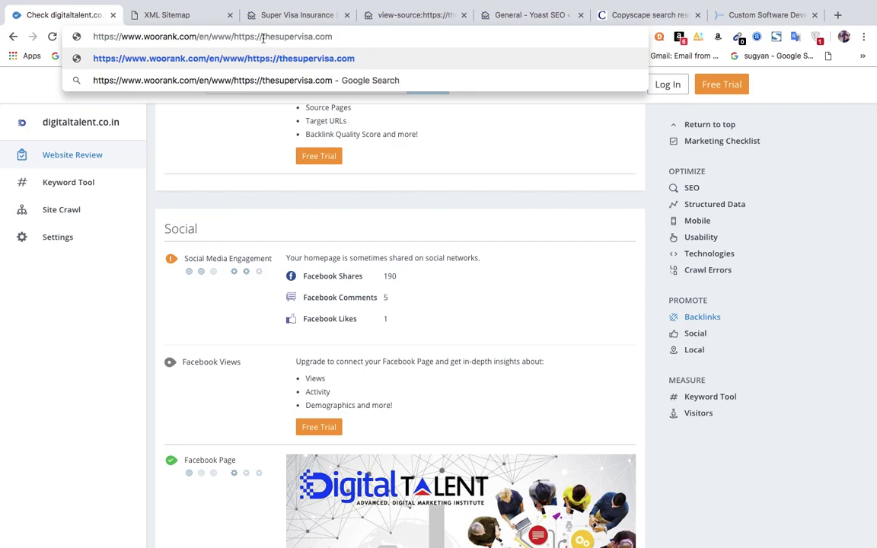
pyautogui.press('BackSpace')
pyautogui.press('BackSpace')
pyautogui.press('BackSpace')
pyautogui.press('BackSpace')
pyautogui.press('BackSpace')
pyautogui.press('BackSpace')
pyautogui.press('BackSpace')
pyautogui.press('BackSpace')
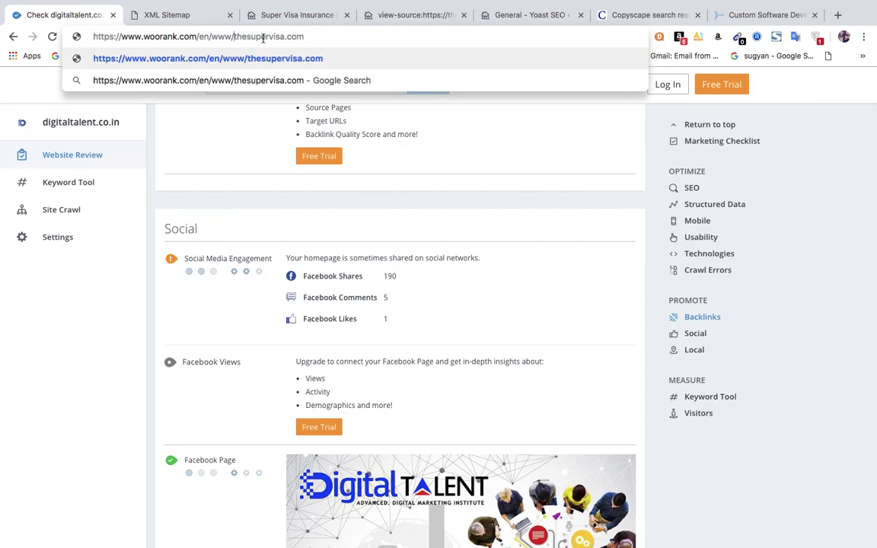
pyautogui.press('Return')
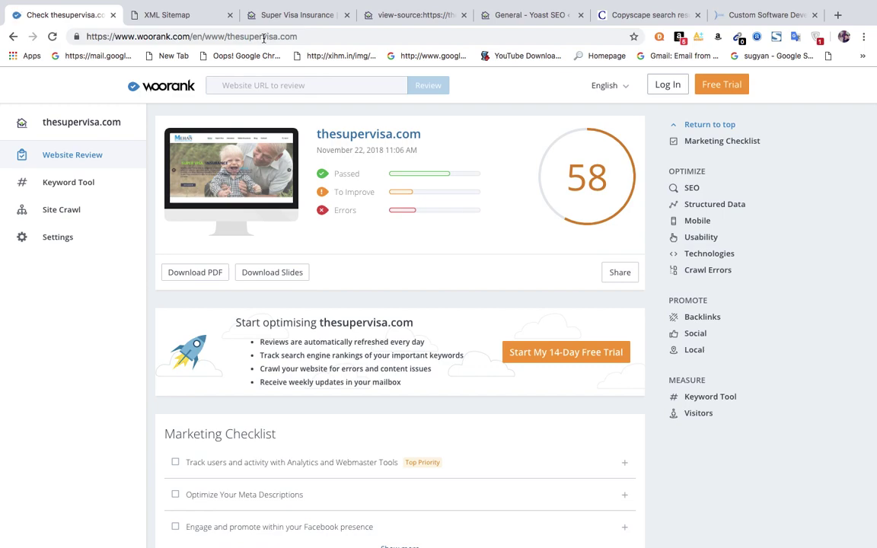
# Expand the missing Meta Description explanation in the SEO section, then switch to the Super Visa site.
pyautogui.click(656, 416)
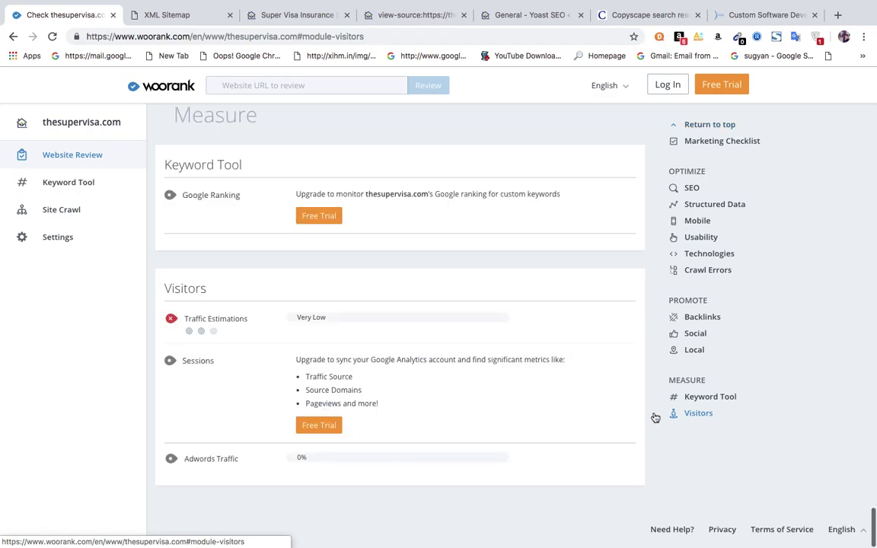
pyautogui.scroll(15, 649, 385)
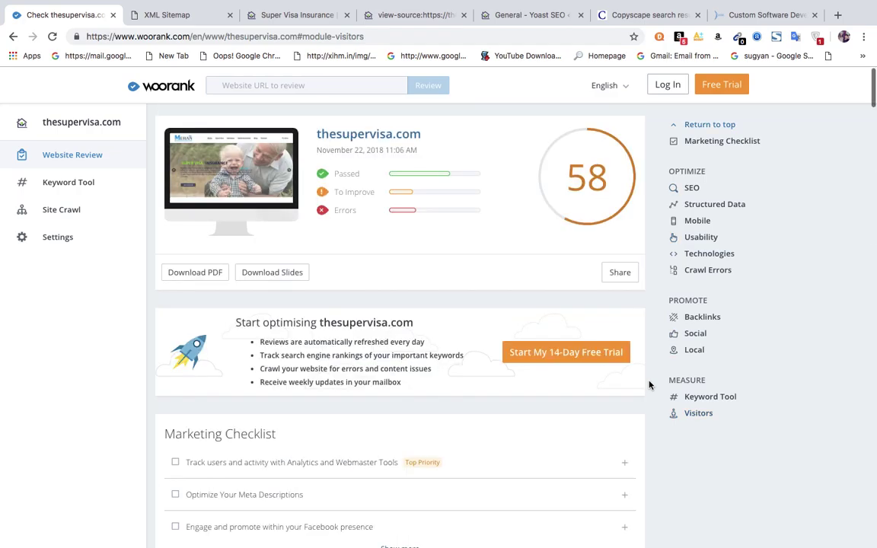
pyautogui.scroll(-5, 650, 386)
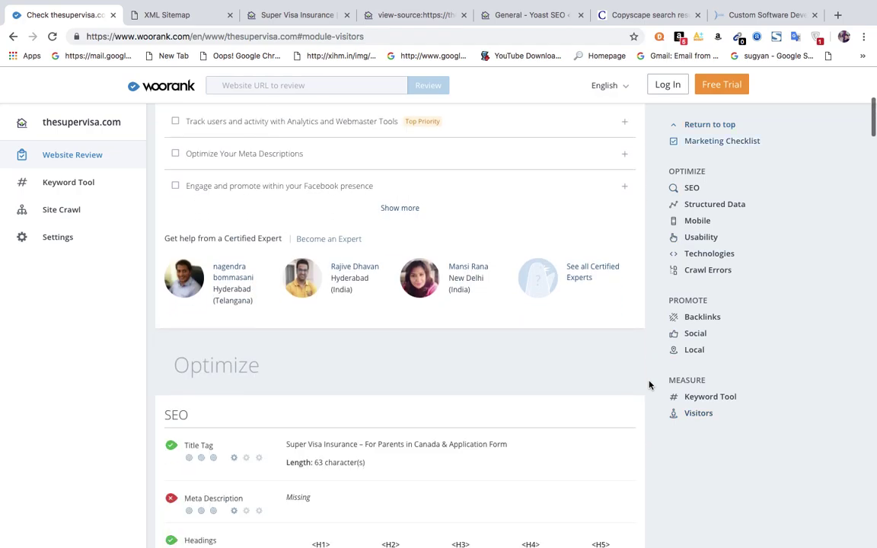
pyautogui.scroll(-2, 649, 385)
pyautogui.scroll(-1, 650, 385)
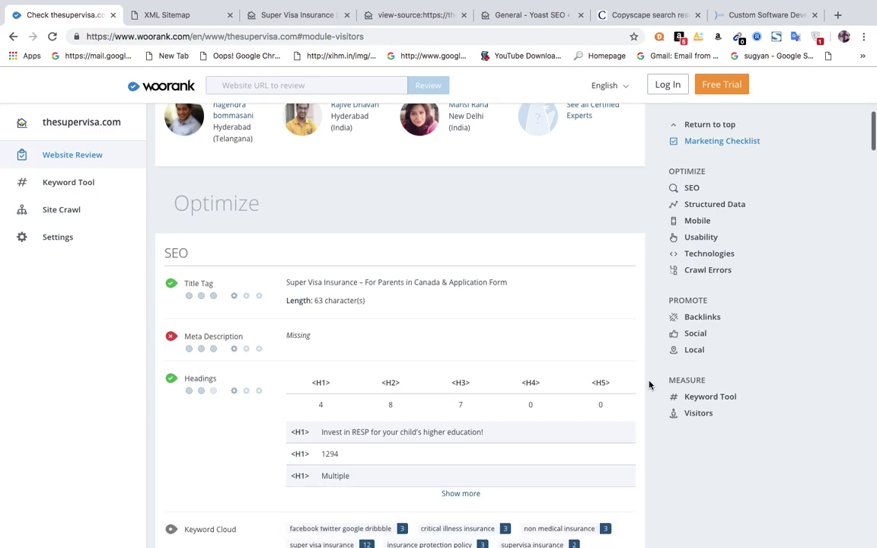
pyautogui.scroll(-2, 650, 385)
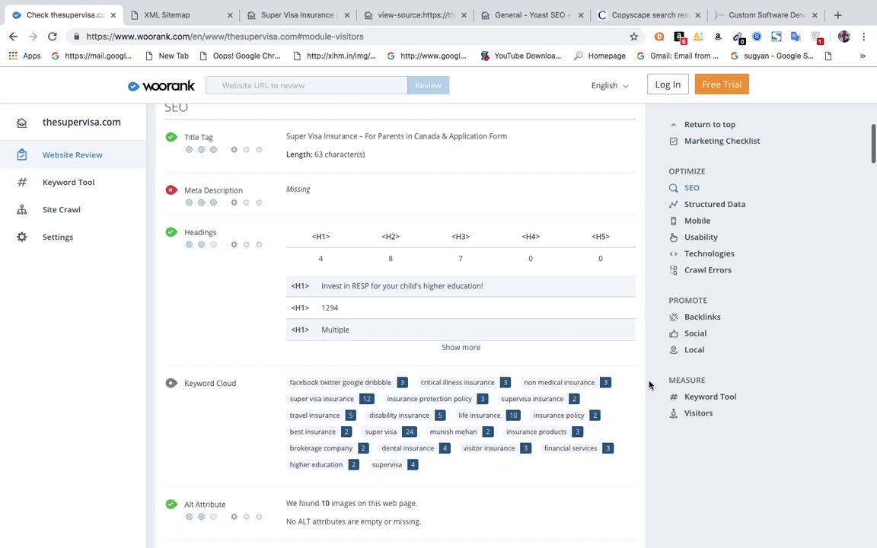
pyautogui.click(223, 168)
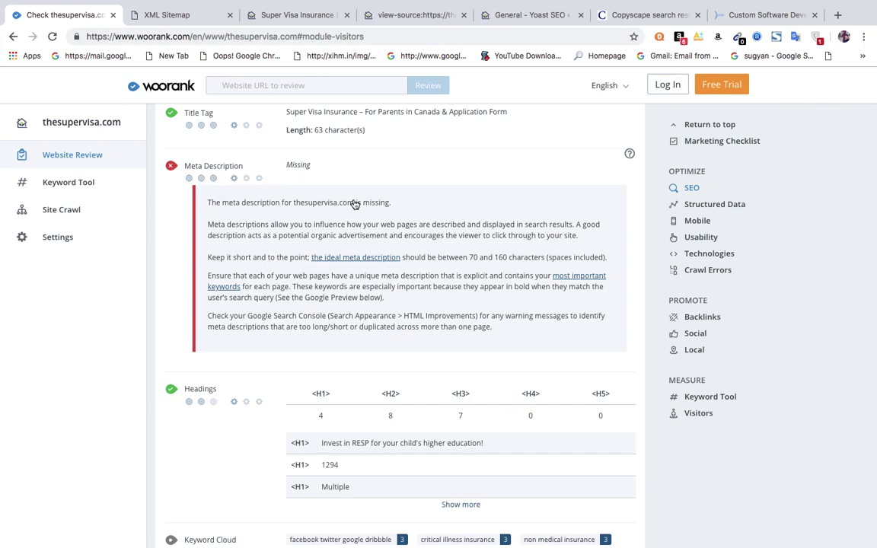
pyautogui.click(302, 18)
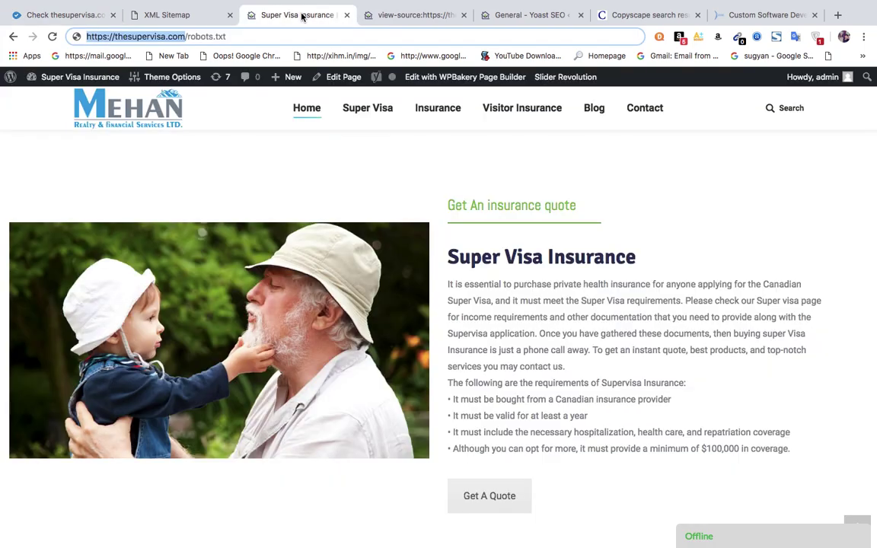
# View thesupervisa.com's page source, check its meta description line, and go back to WooRank.
pyautogui.rightClick(318, 133)
pyautogui.click(365, 234)
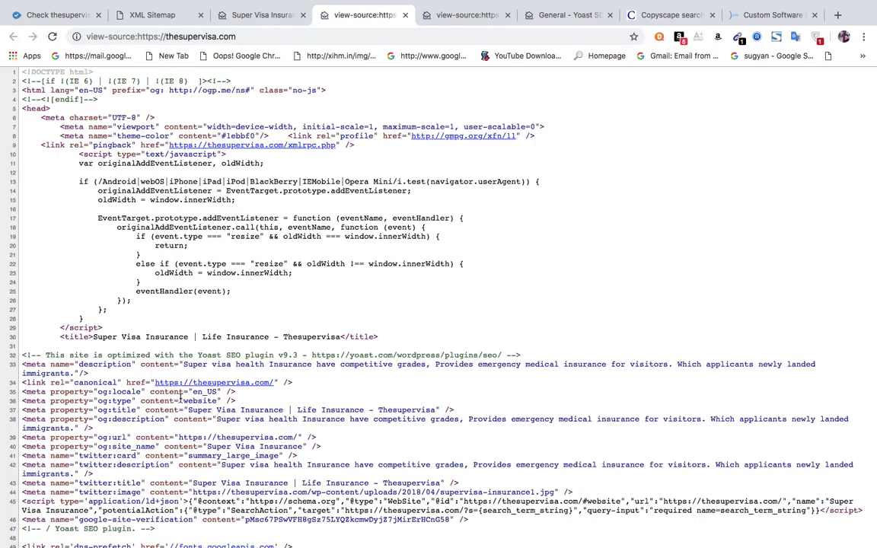
pyautogui.tripleClick(85, 369)
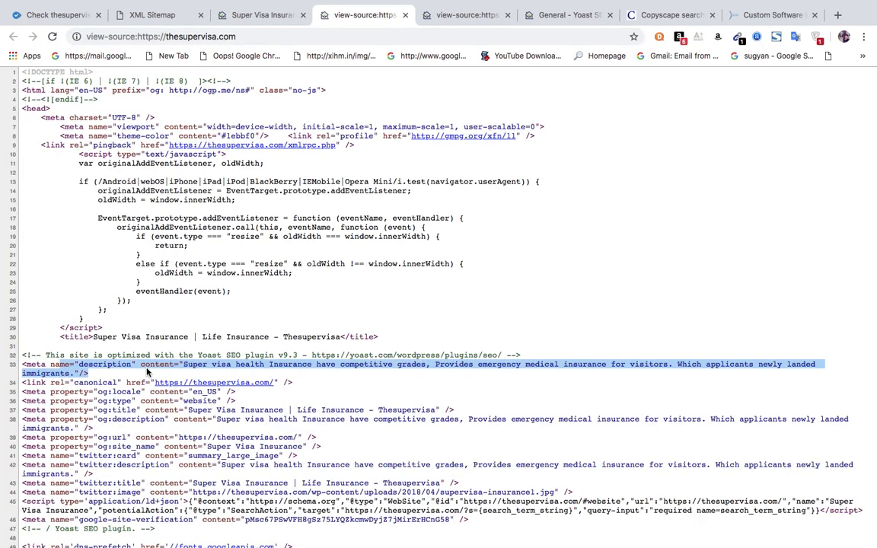
pyautogui.click(107, 327)
pyautogui.click(59, 15)
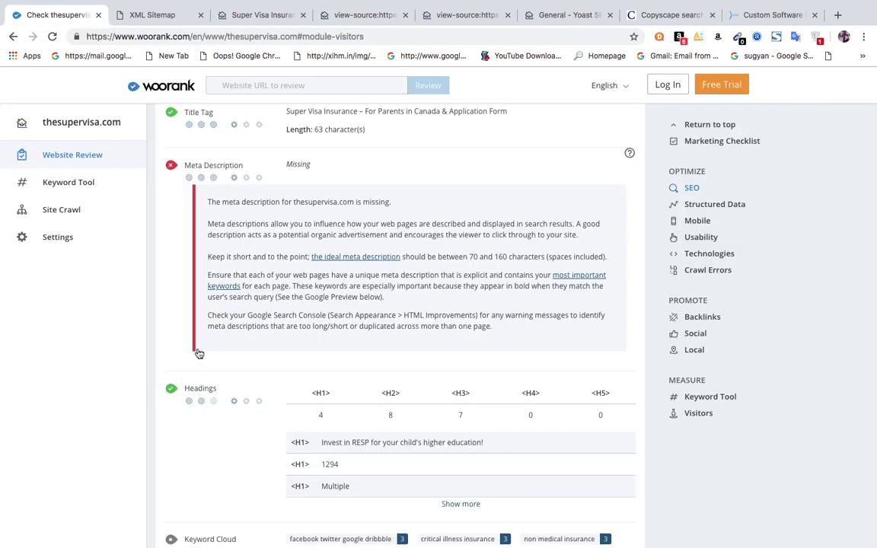
pyautogui.scroll(-4, 198, 353)
pyautogui.scroll(-3, 198, 353)
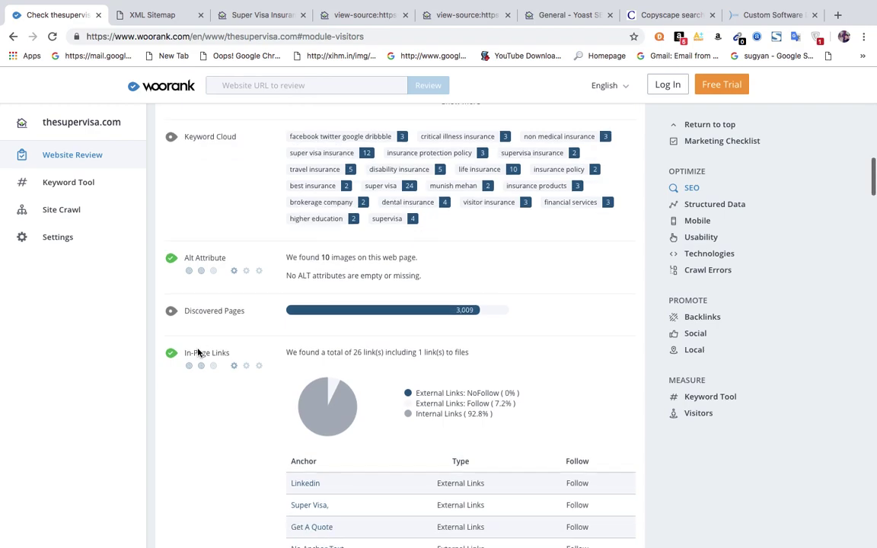
pyautogui.scroll(-1, 198, 354)
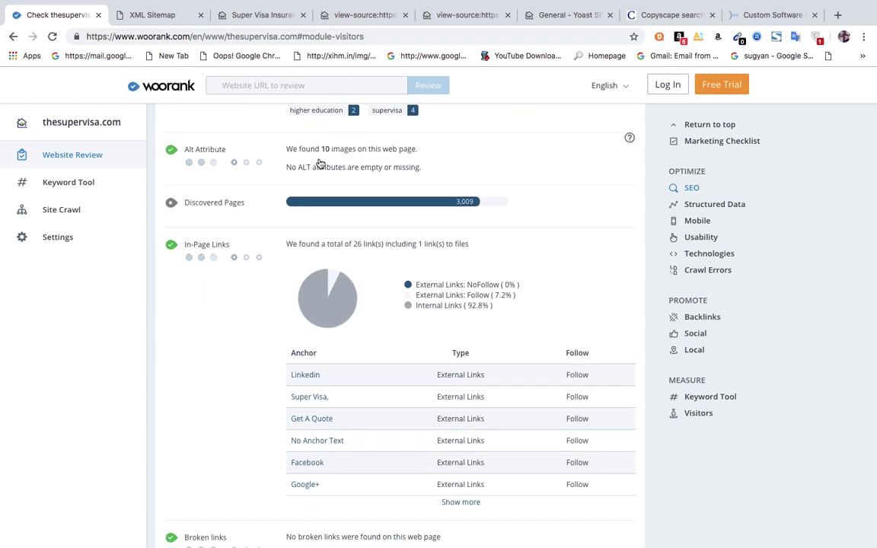
pyautogui.scroll(-3, 320, 164)
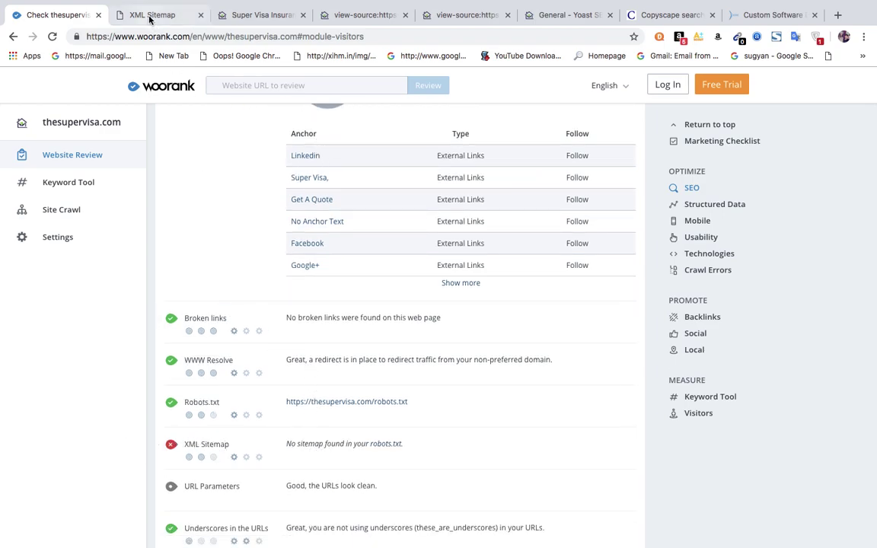
pyautogui.click(150, 18)
pyautogui.click(43, 15)
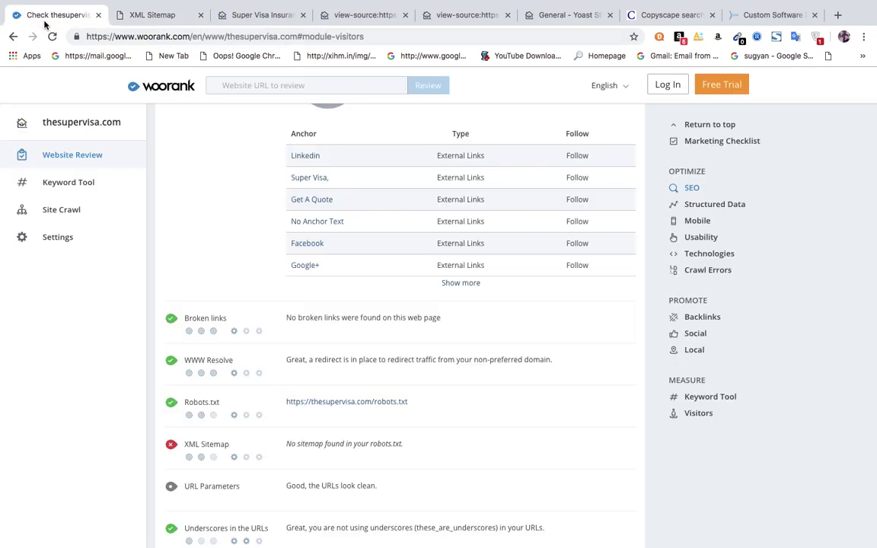
pyautogui.scroll(-1, 236, 546)
pyautogui.scroll(-10, 236, 546)
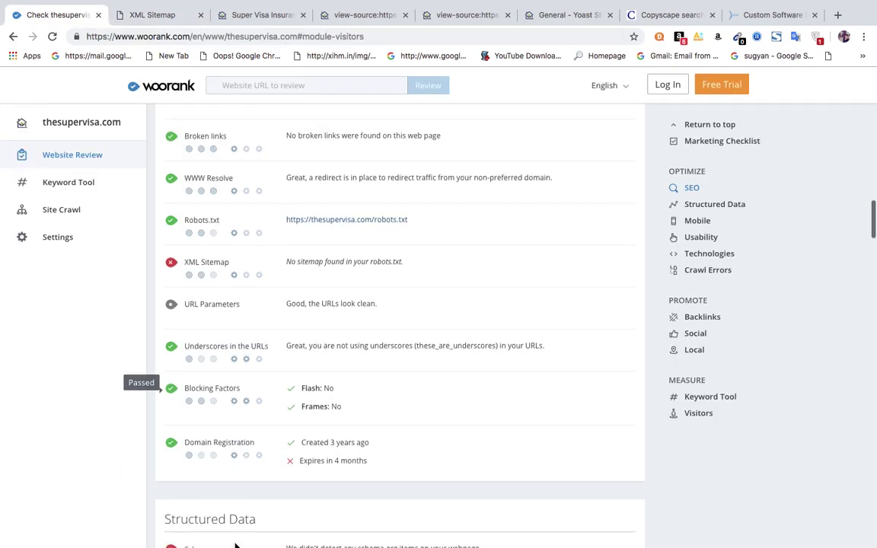
pyautogui.scroll(-11, 236, 545)
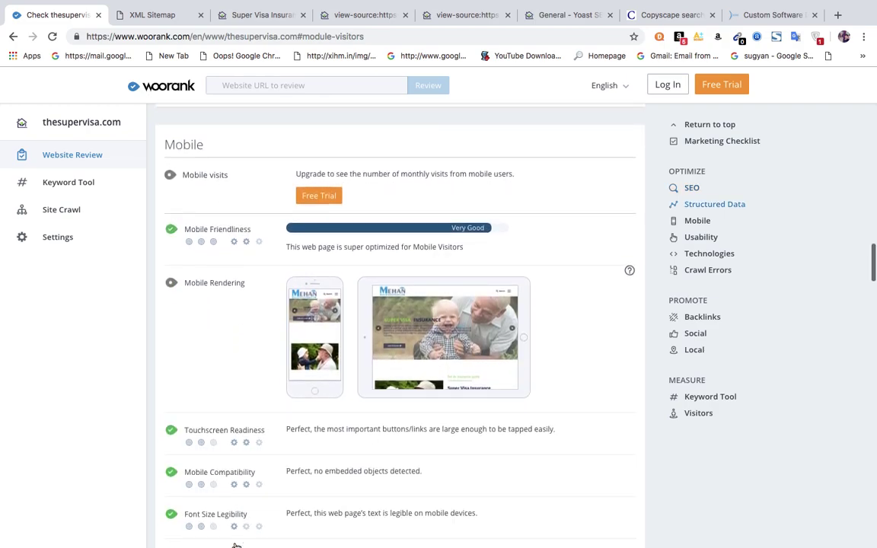
pyautogui.scroll(-13, 236, 546)
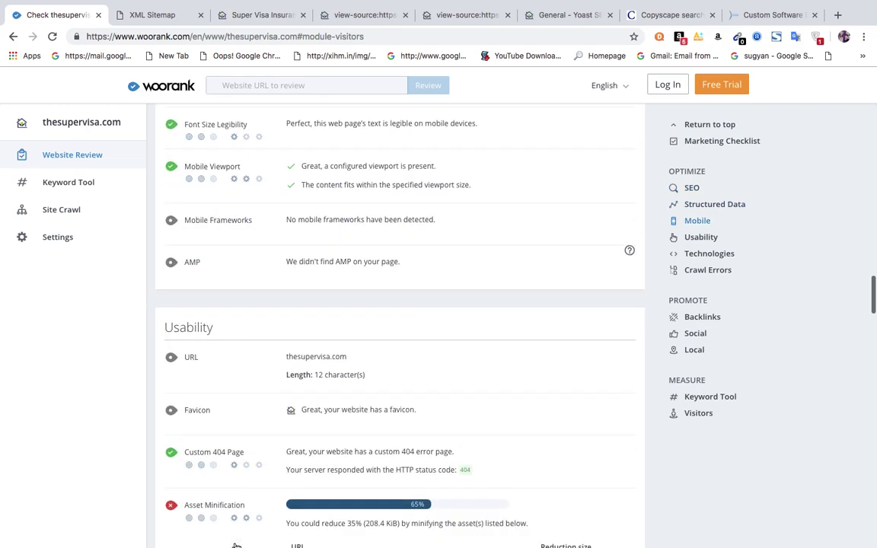
pyautogui.scroll(-12, 236, 545)
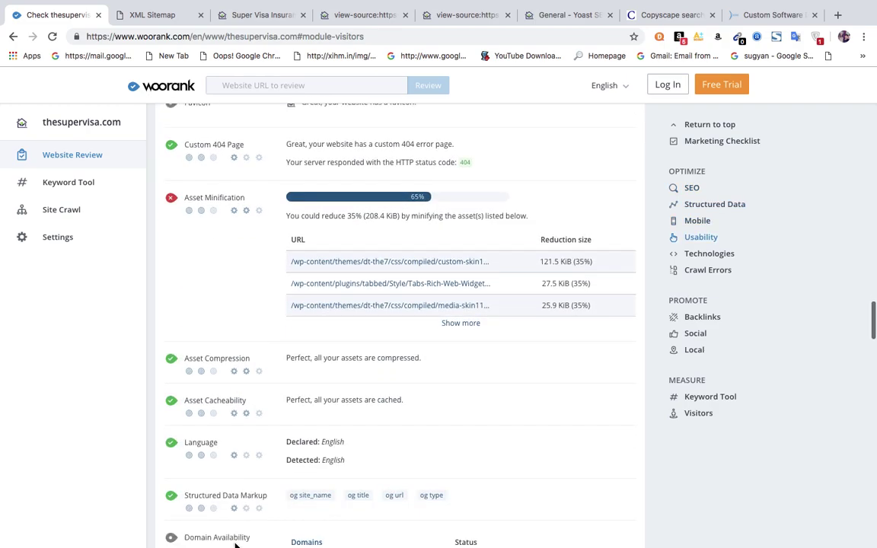
pyautogui.scroll(-15, 236, 545)
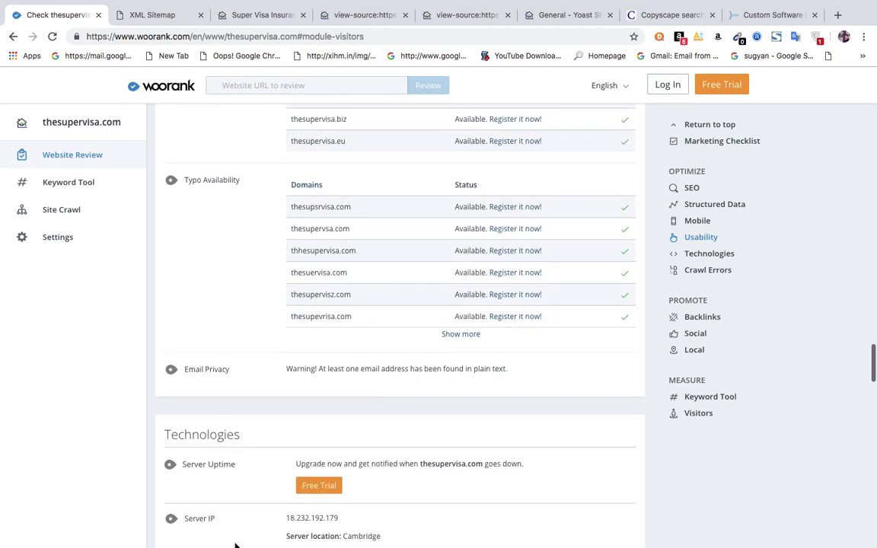
pyautogui.scroll(-2, 236, 545)
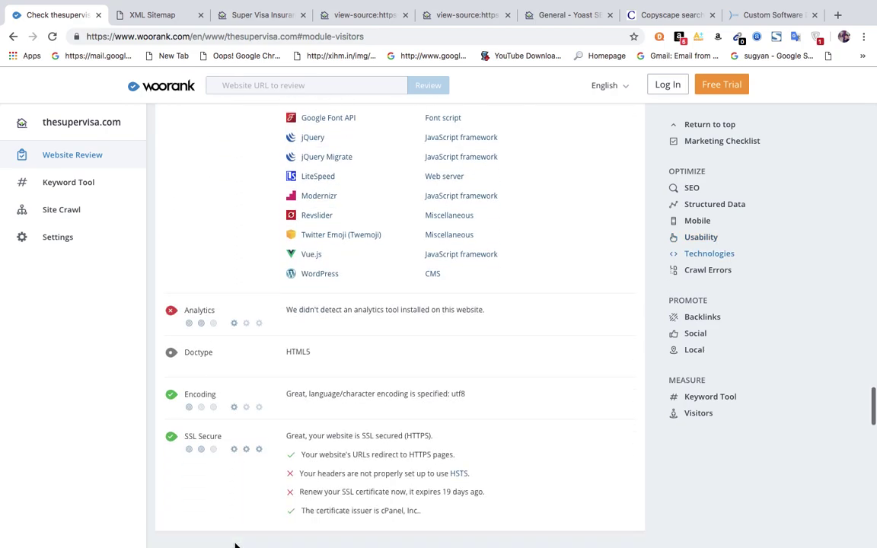
pyautogui.click(347, 315)
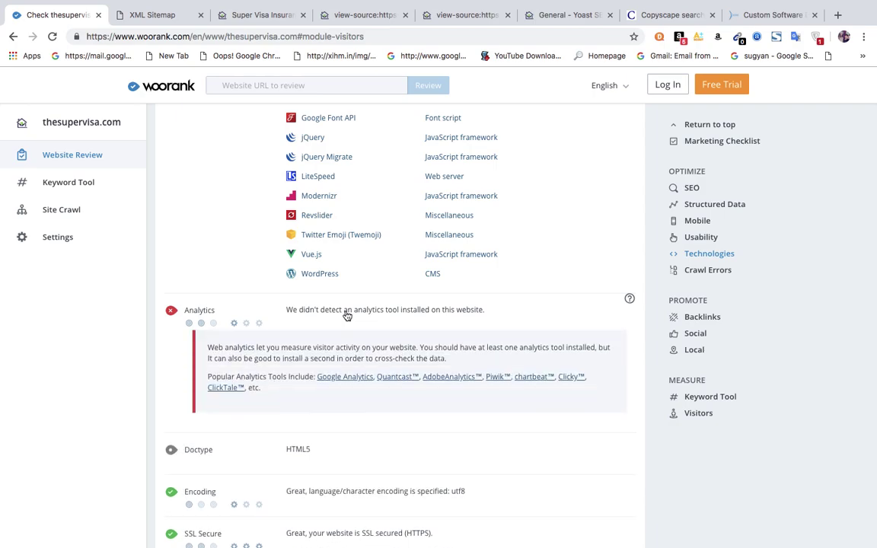
pyautogui.click(347, 315)
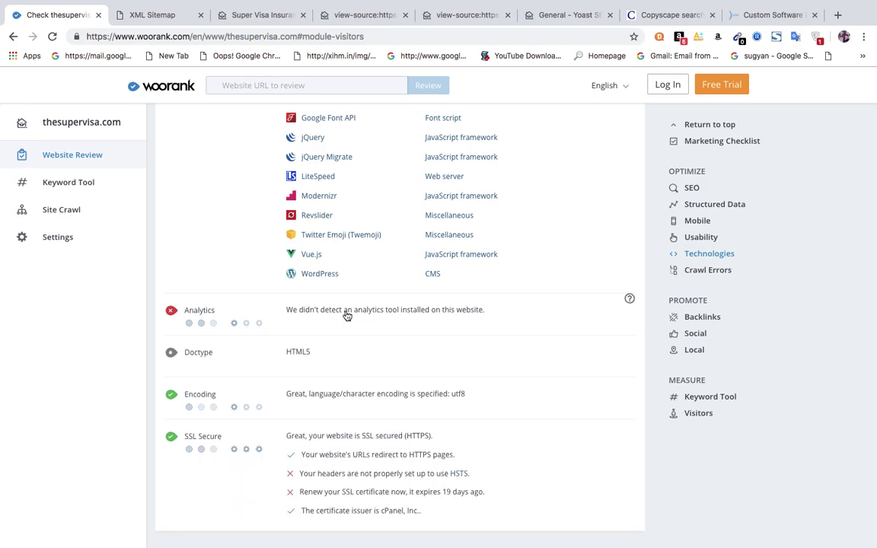
pyautogui.scroll(-5, 346, 315)
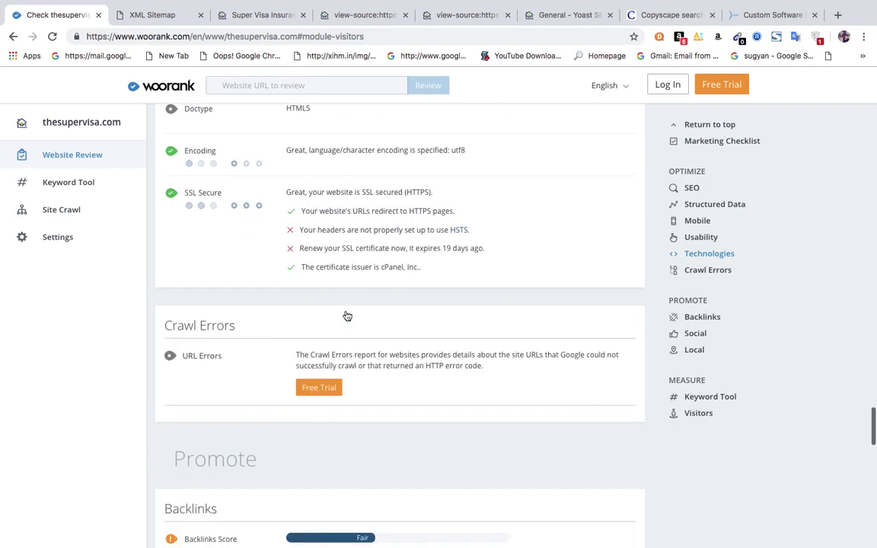
pyautogui.scroll(-2, 348, 316)
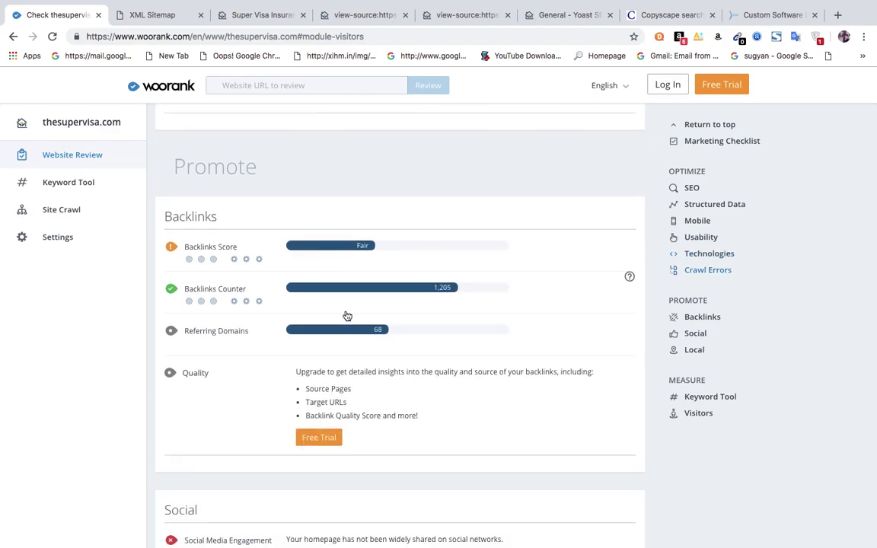
pyautogui.moveTo(171, 249)
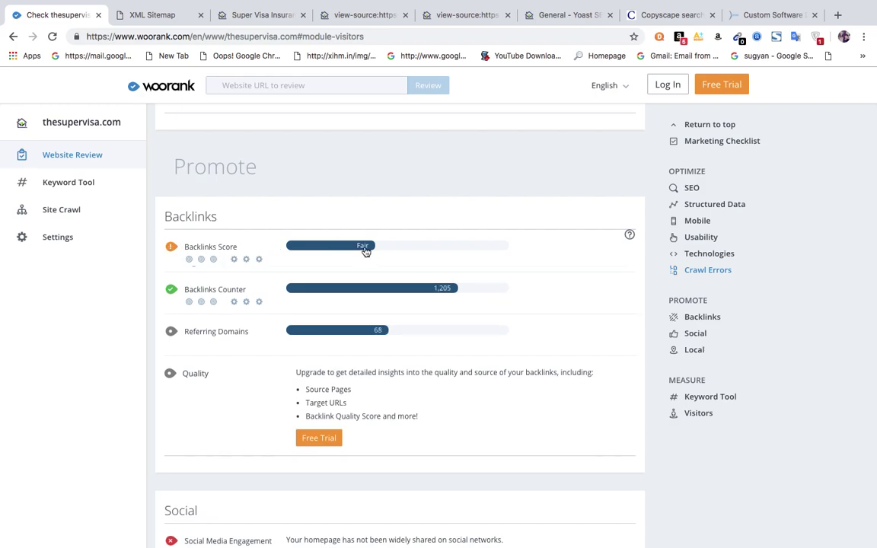
pyautogui.click(365, 251)
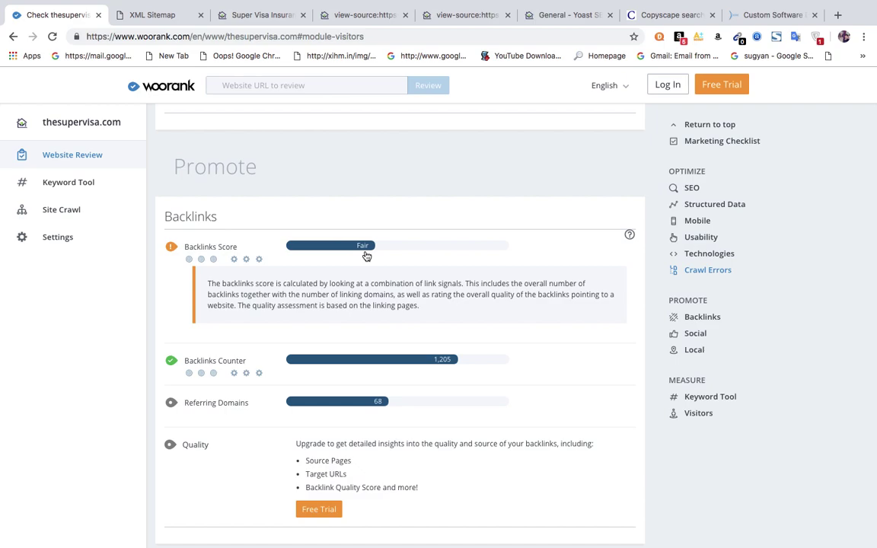
pyautogui.click(367, 256)
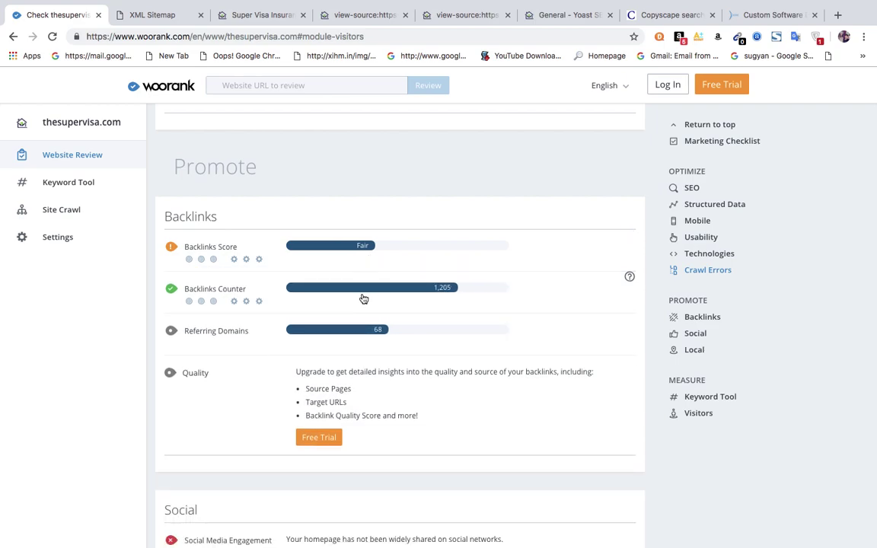
pyautogui.click(364, 299)
pyautogui.click(363, 299)
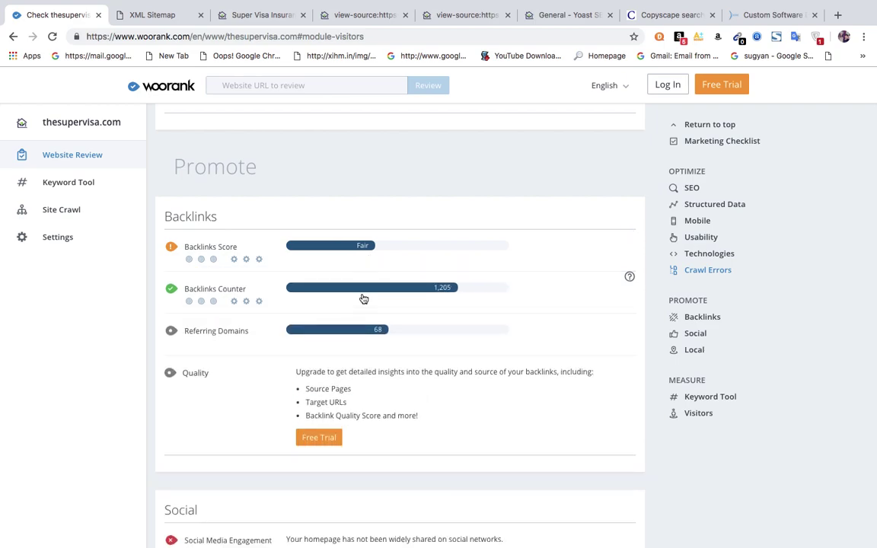
pyautogui.click(333, 337)
pyautogui.click(333, 337)
pyautogui.scroll(-5, 332, 336)
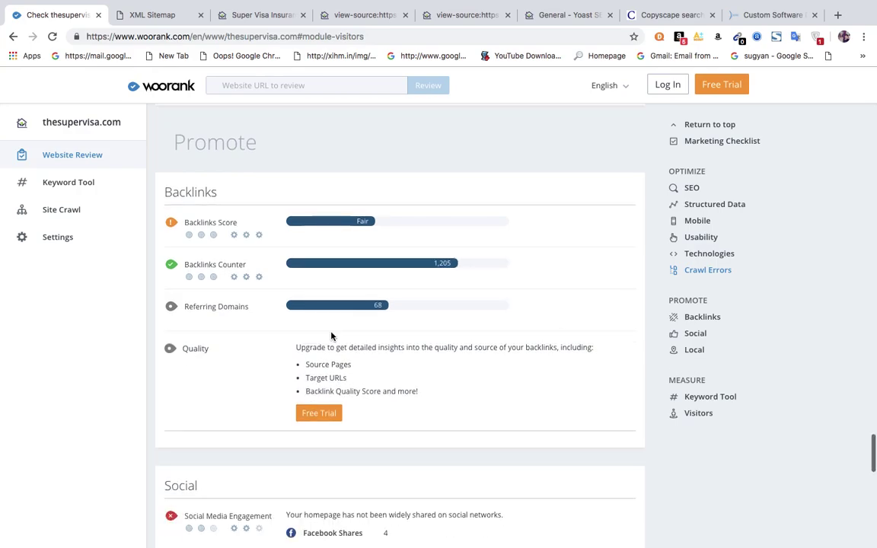
pyautogui.scroll(-7, 332, 337)
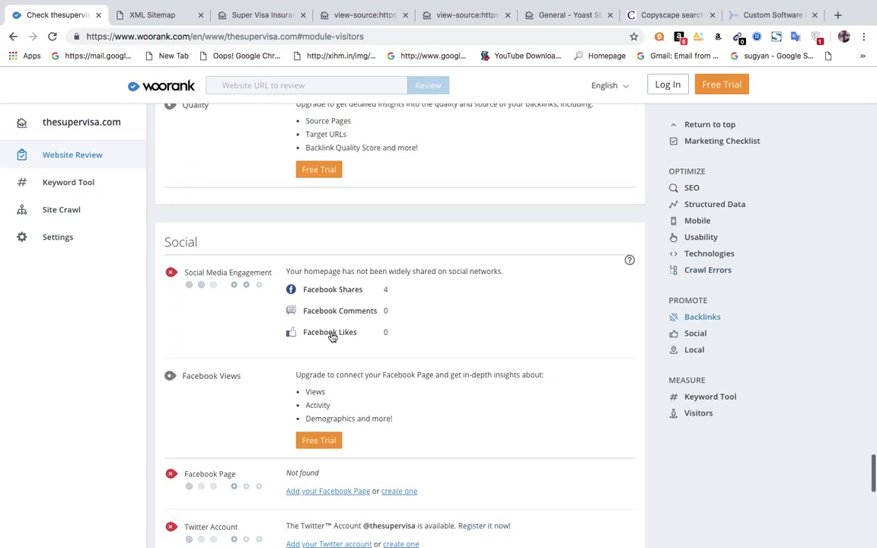
pyautogui.scroll(-3, 333, 337)
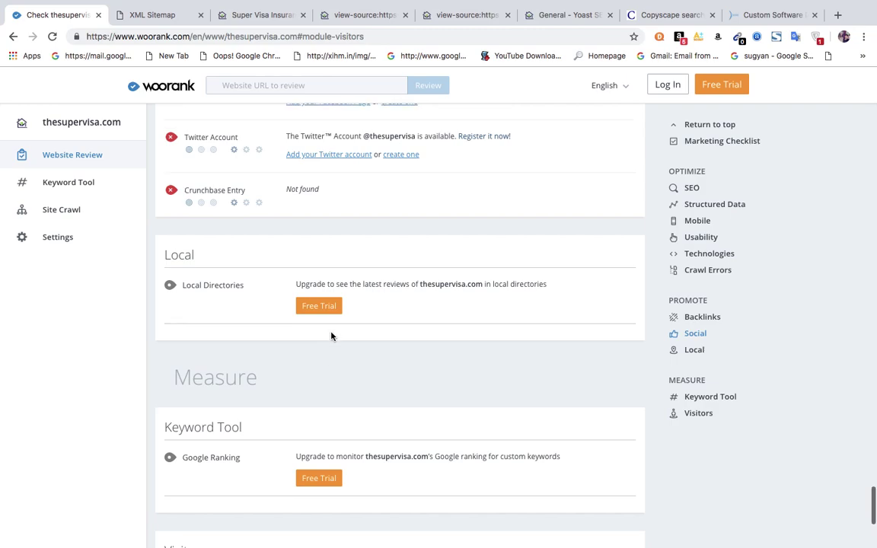
pyautogui.scroll(3, 333, 337)
pyautogui.scroll(4, 333, 336)
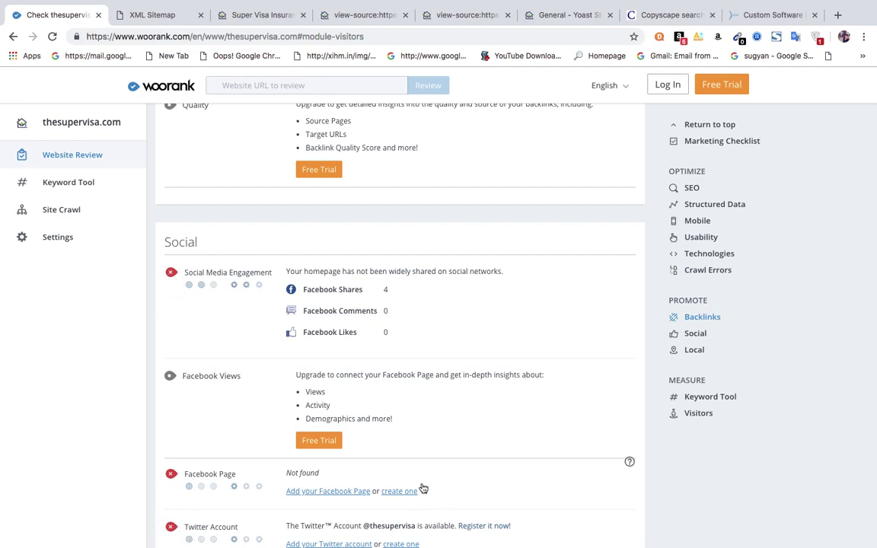
pyautogui.scroll(-5, 423, 488)
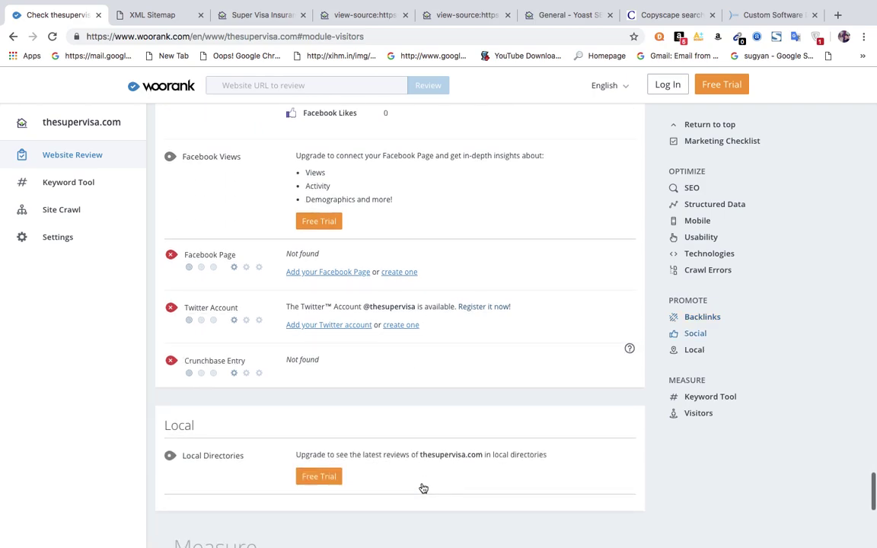
pyautogui.scroll(-3, 424, 489)
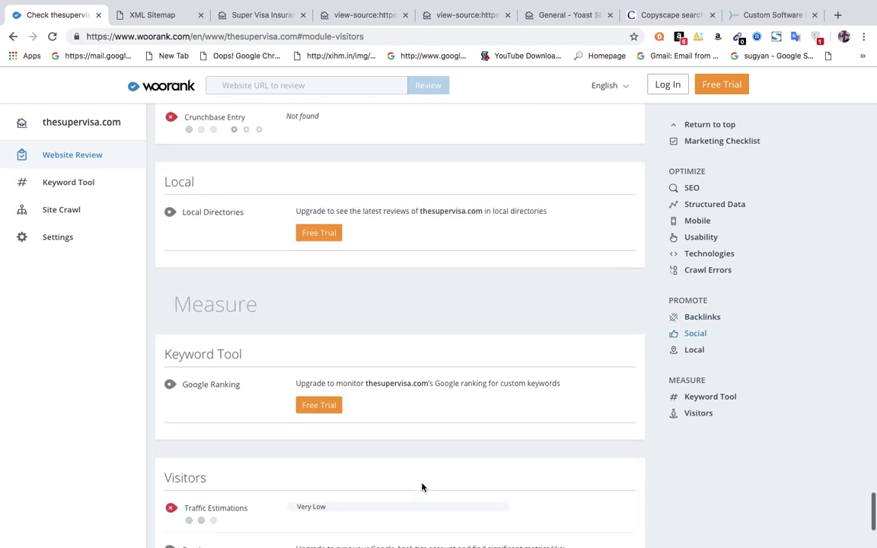
pyautogui.scroll(5, 423, 488)
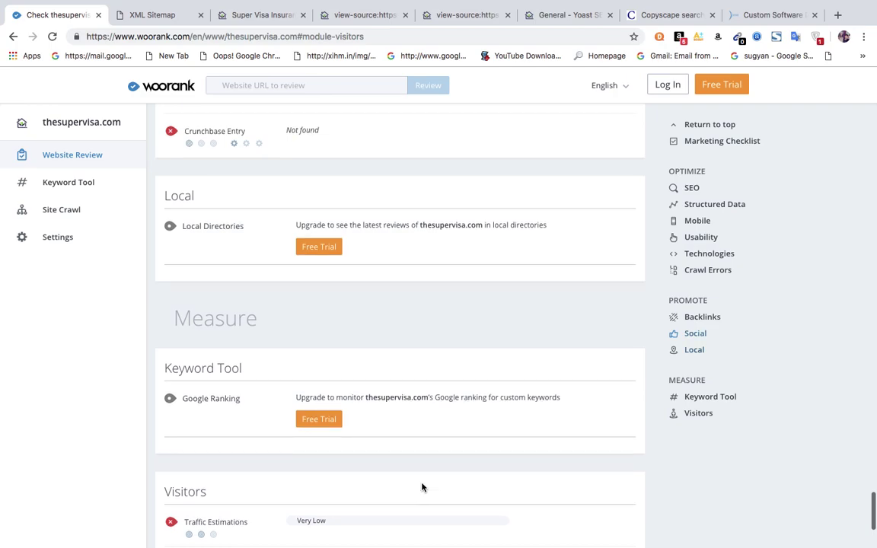
pyautogui.scroll(8, 424, 488)
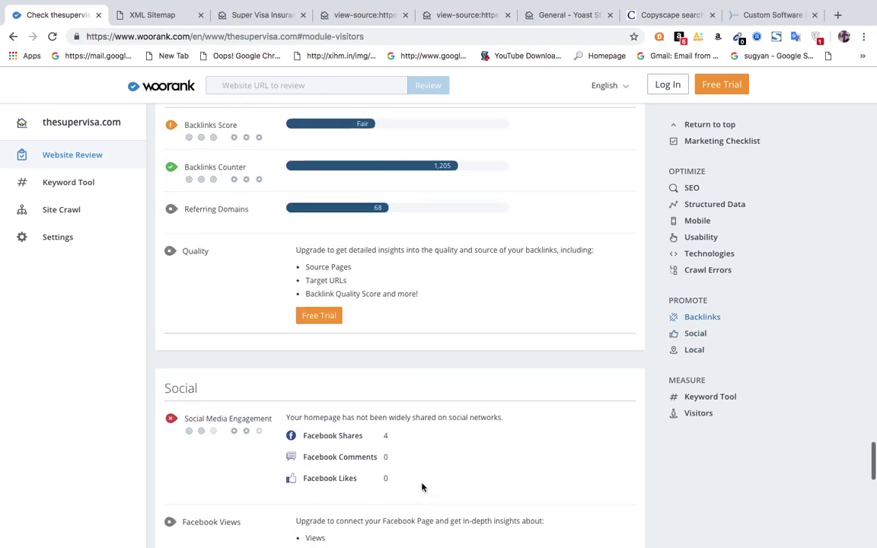
pyautogui.scroll(8, 424, 489)
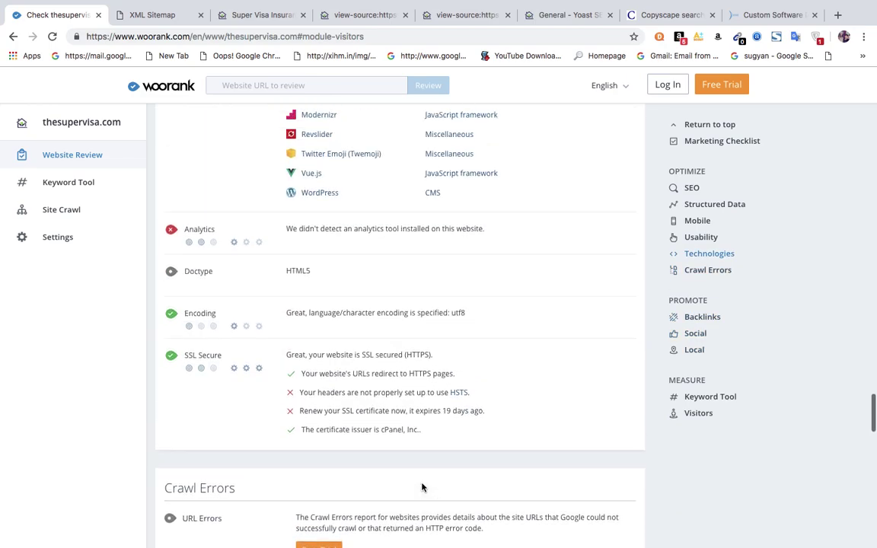
pyautogui.scroll(5, 423, 488)
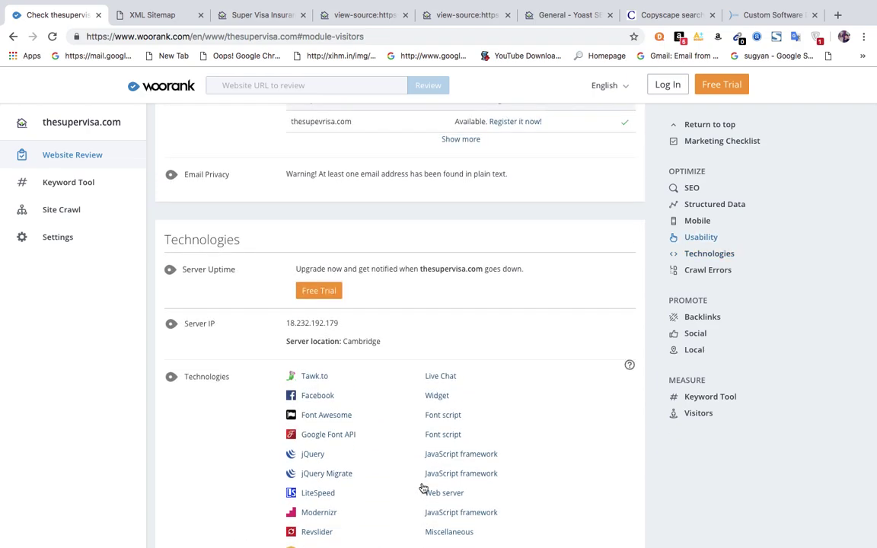
# Close the XML Sitemap, Super Visa and view-source tabs, keeping only WooRank.
pyautogui.click(200, 16)
pyautogui.click(200, 16)
pyautogui.click(200, 16)
pyautogui.click(200, 16)
pyautogui.click(200, 16)
pyautogui.click(200, 16)
pyautogui.click(200, 18)
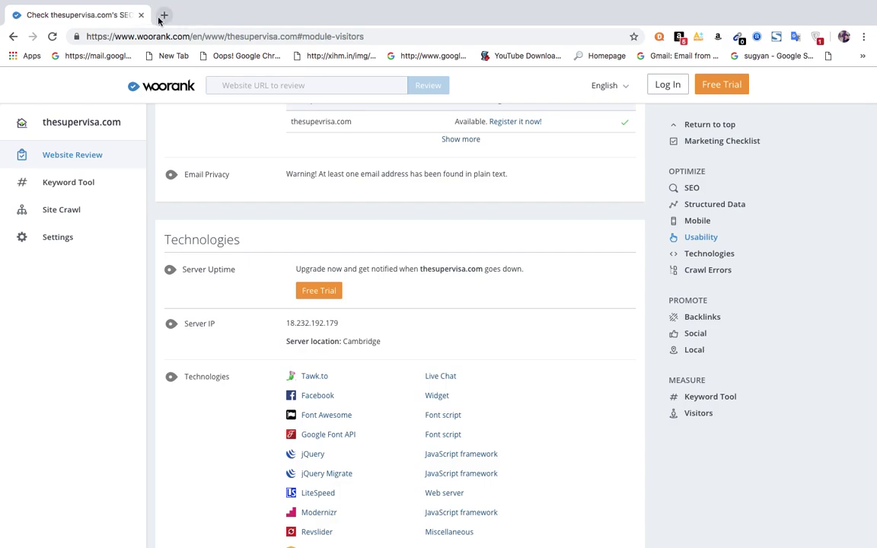
# In a new tab, search Google for 'google an' and open the Google Analytics result.
pyautogui.click(159, 17)
pyautogui.write('g')
pyautogui.press('Return')
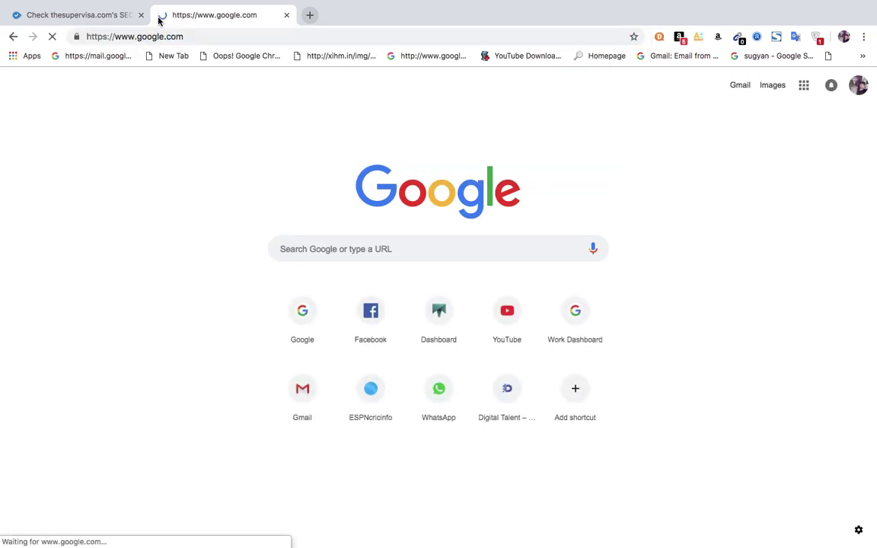
pyautogui.write('g')
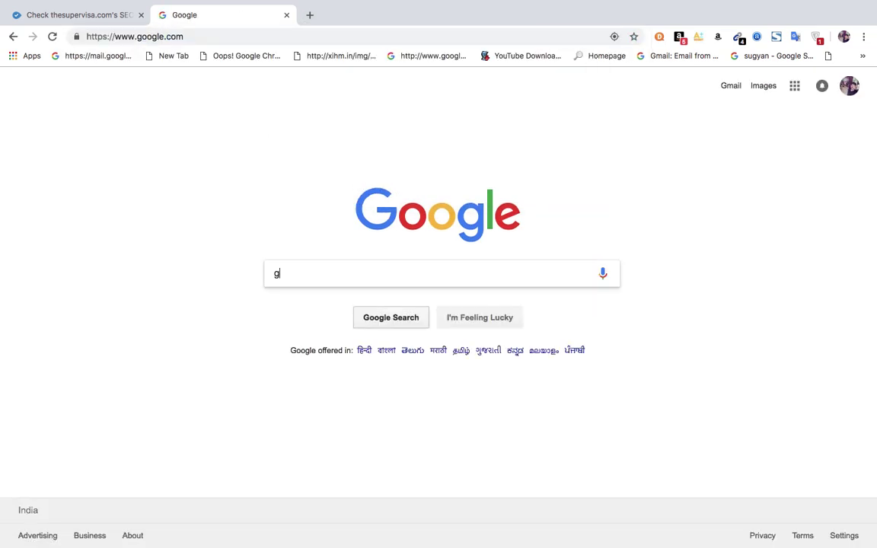
pyautogui.write('oogle analytics')
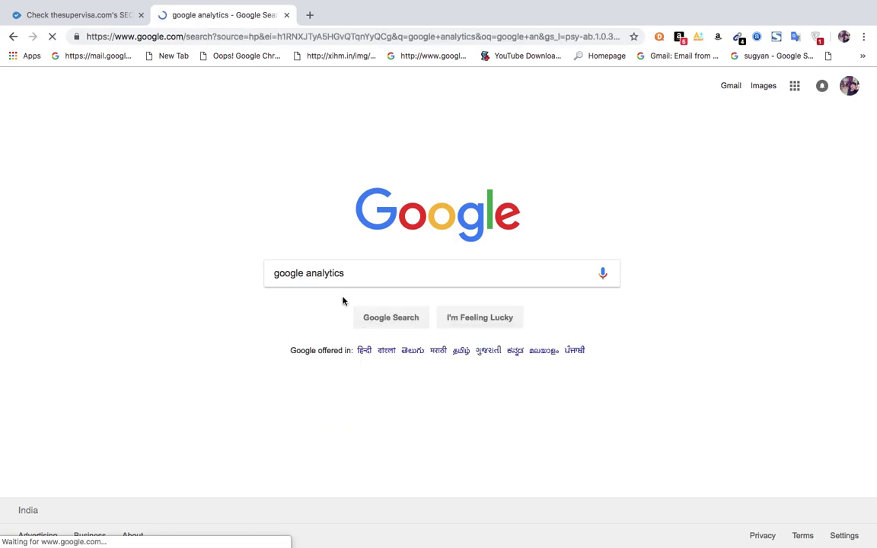
pyautogui.click(144, 183)
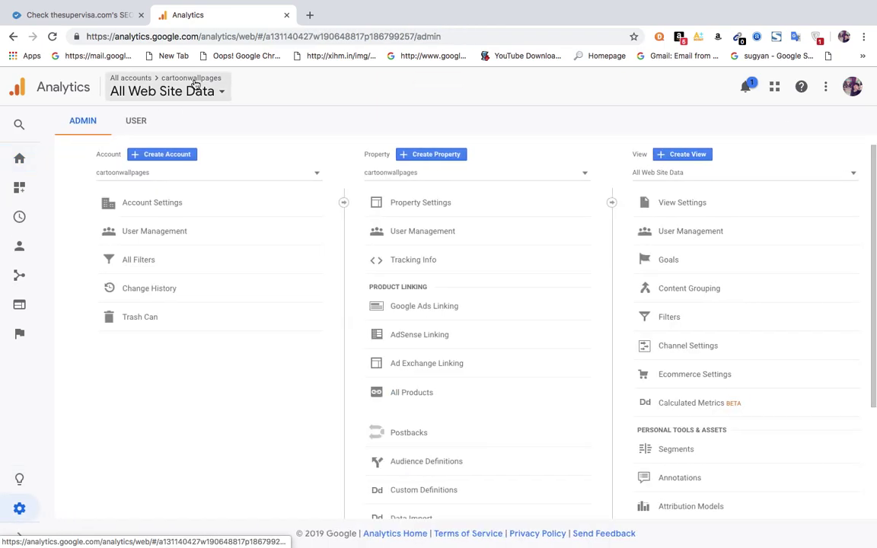
# Start a new Analytics account and enter thesupervisa as the account name.
pyautogui.click(154, 154)
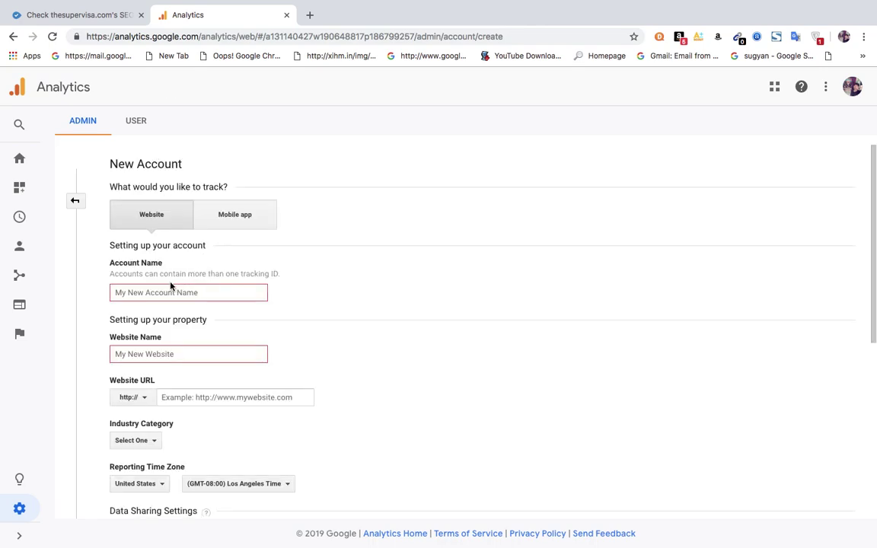
pyautogui.click(151, 293)
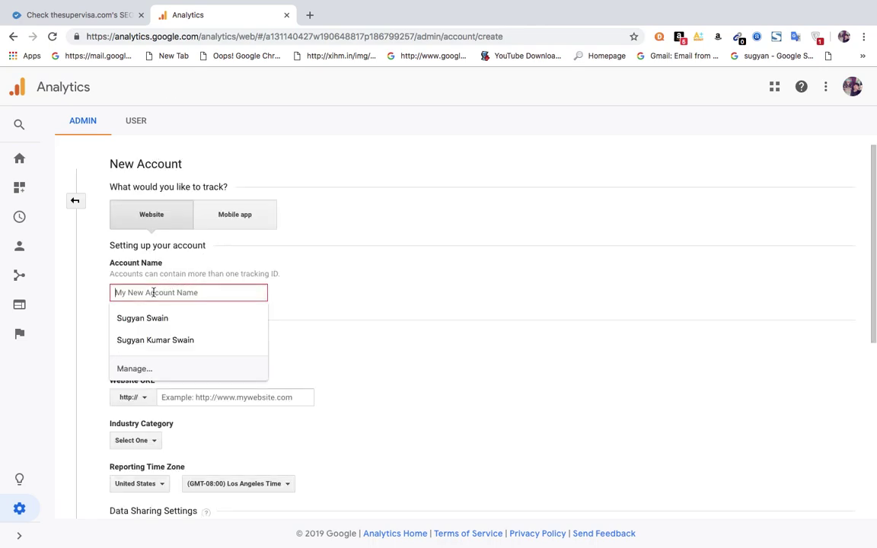
pyautogui.write('thesupervisa')
pyautogui.click(140, 318)
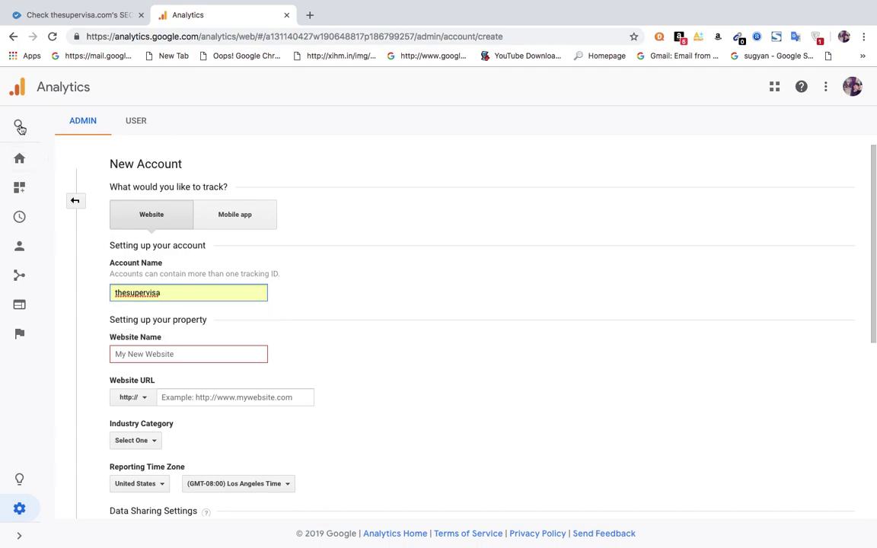
# Return to the home dashboard, browse the account picker, then restart account creation from Admin.
pyautogui.click(23, 162)
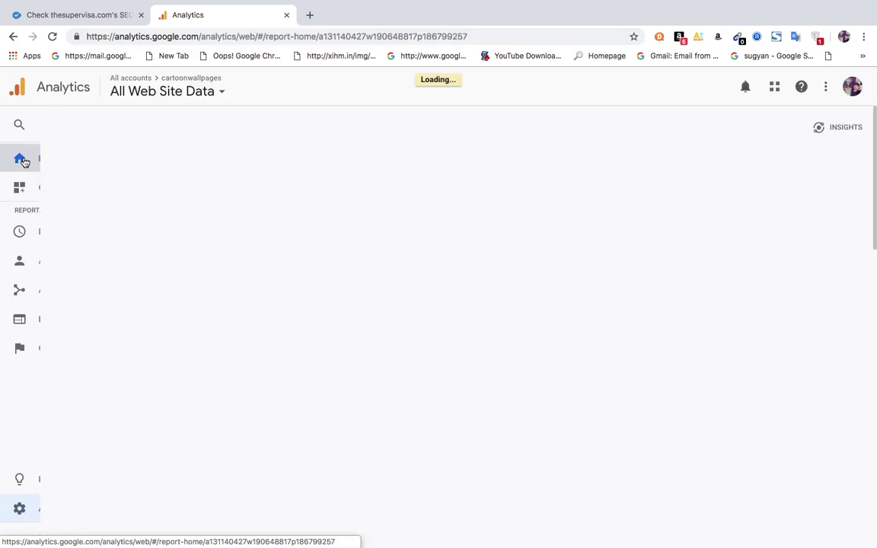
pyautogui.click(217, 93)
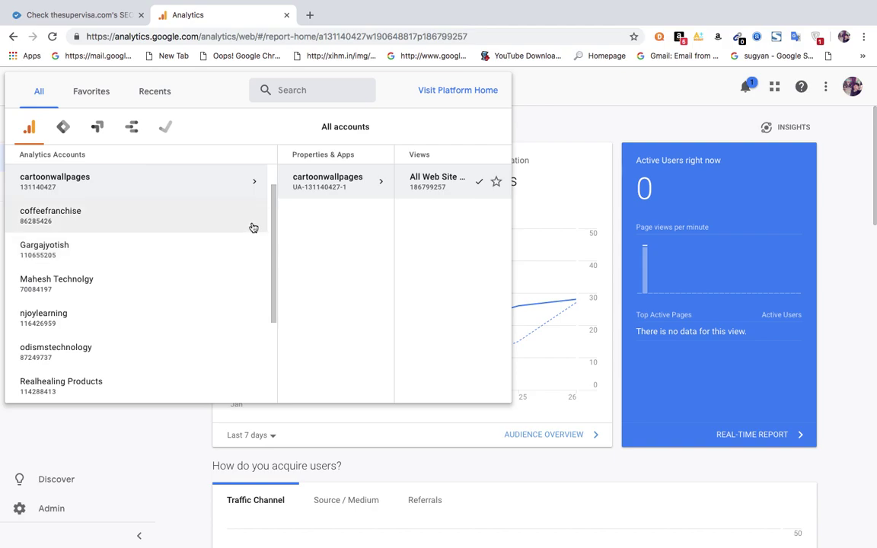
pyautogui.moveTo(272, 221); pyautogui.dragTo(270, 200)
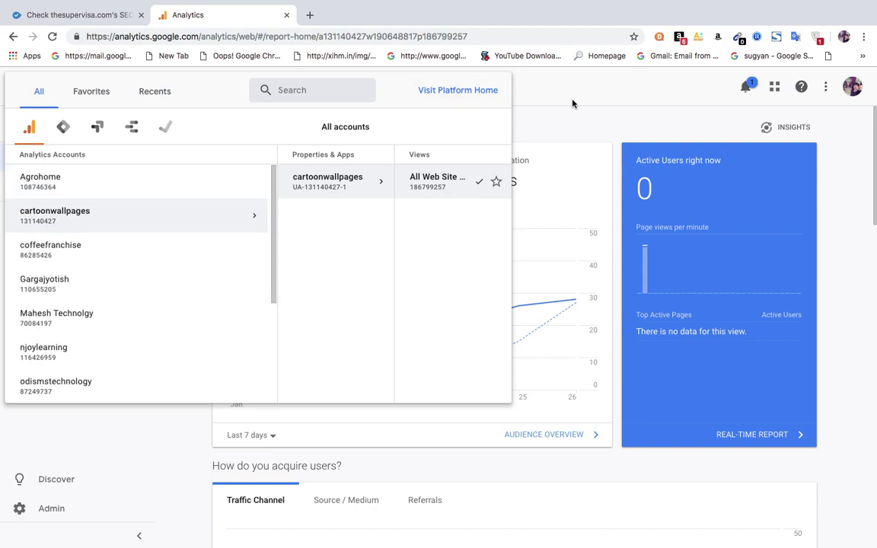
pyautogui.click(573, 102)
pyautogui.click(54, 516)
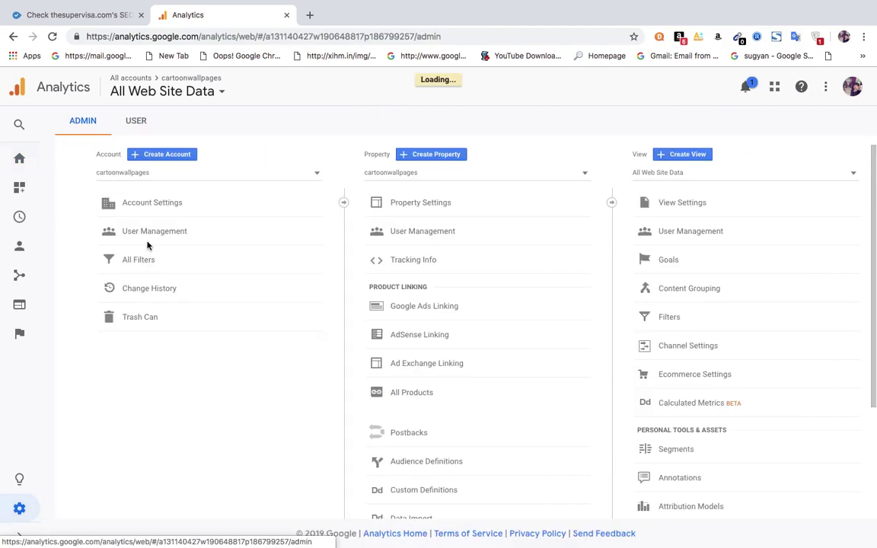
pyautogui.click(166, 157)
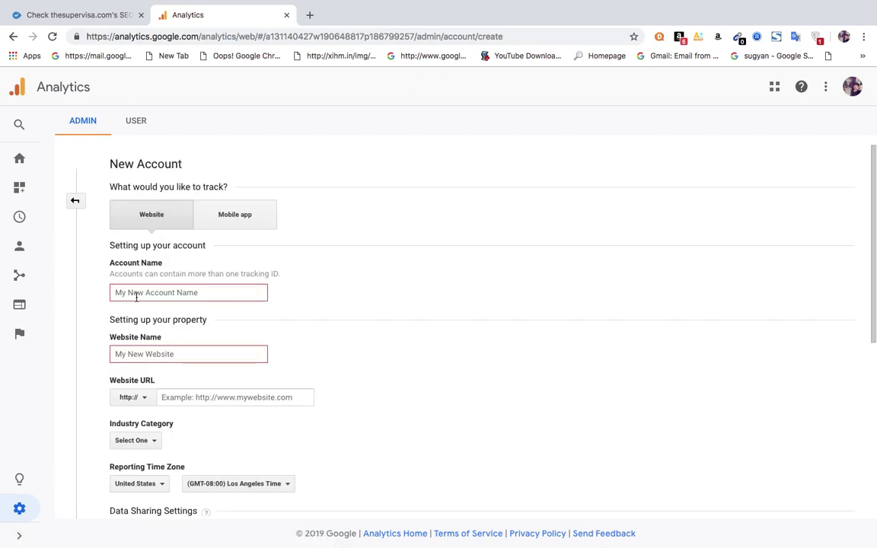
# Choose Website tracking and name both the account and website thesupervisa.
pyautogui.click(237, 221)
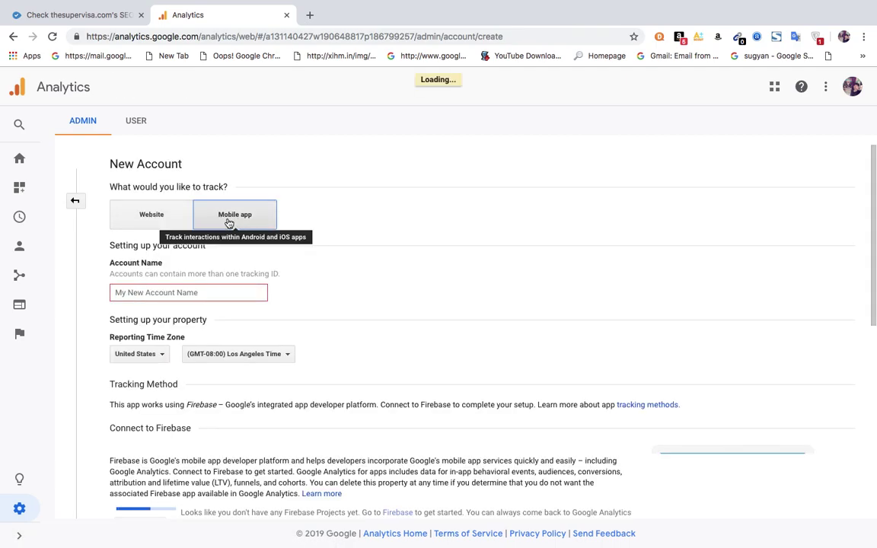
pyautogui.click(157, 225)
pyautogui.click(138, 295)
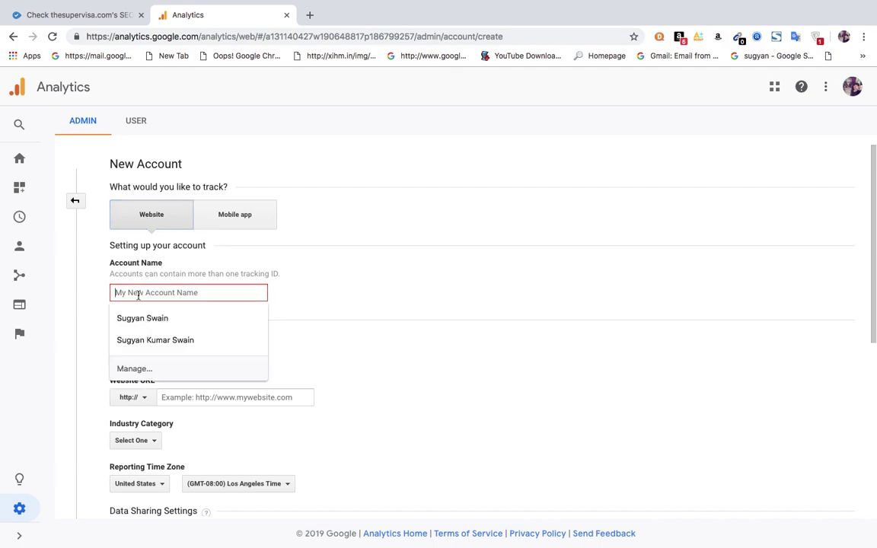
pyautogui.write('thesupervisa')
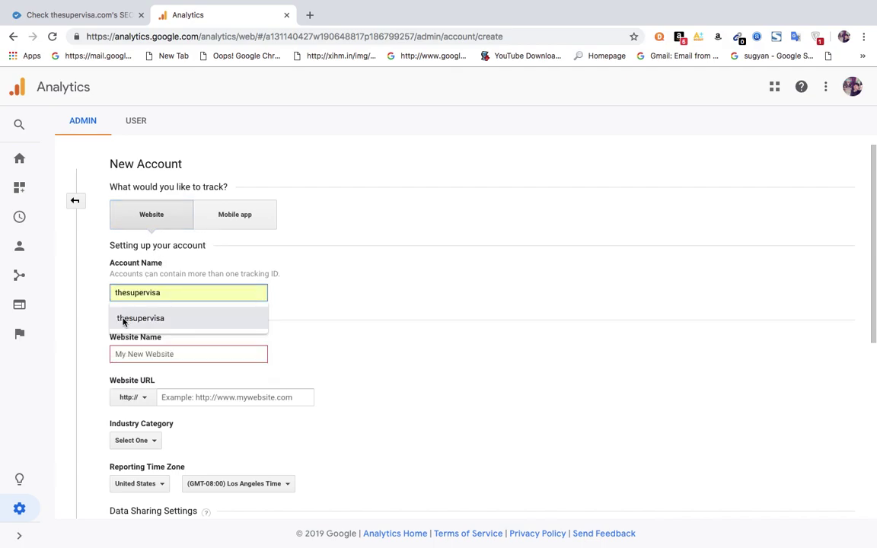
pyautogui.click(133, 320)
pyautogui.click(139, 354)
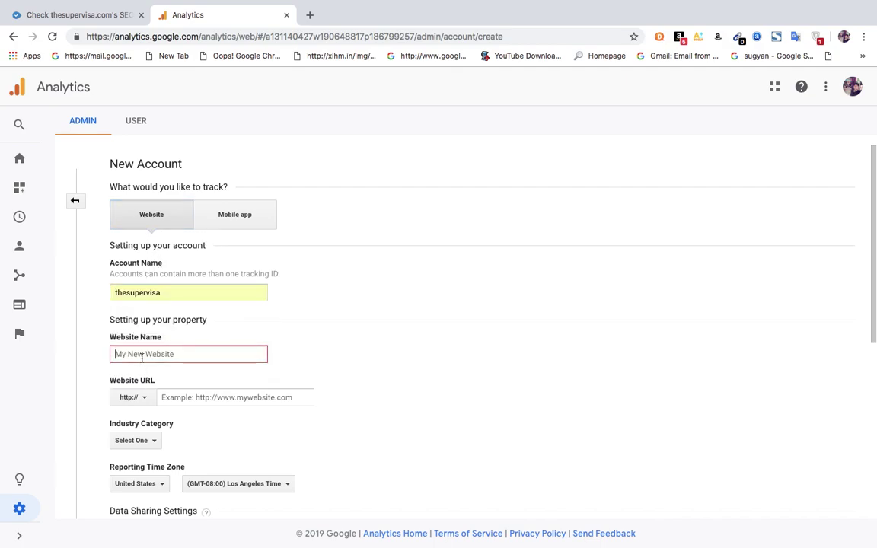
pyautogui.write('thesupervis')
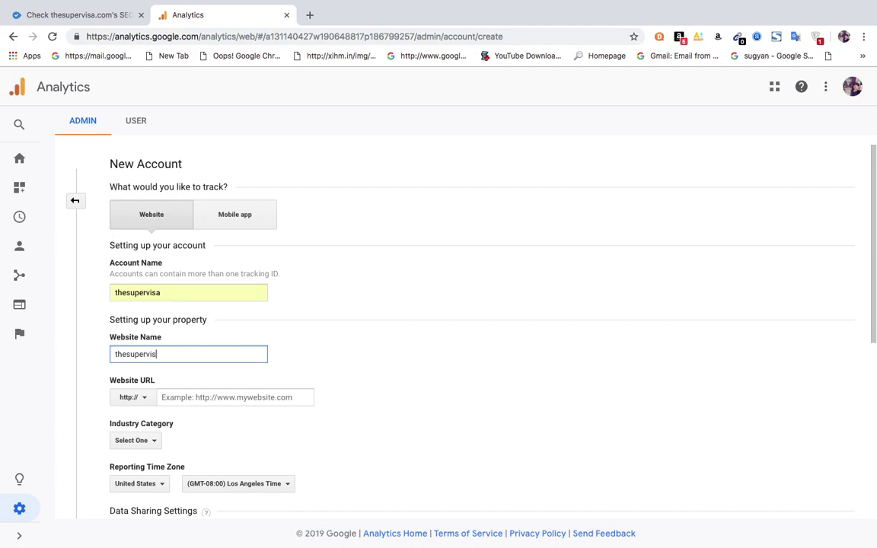
pyautogui.write('a')
pyautogui.click(309, 14)
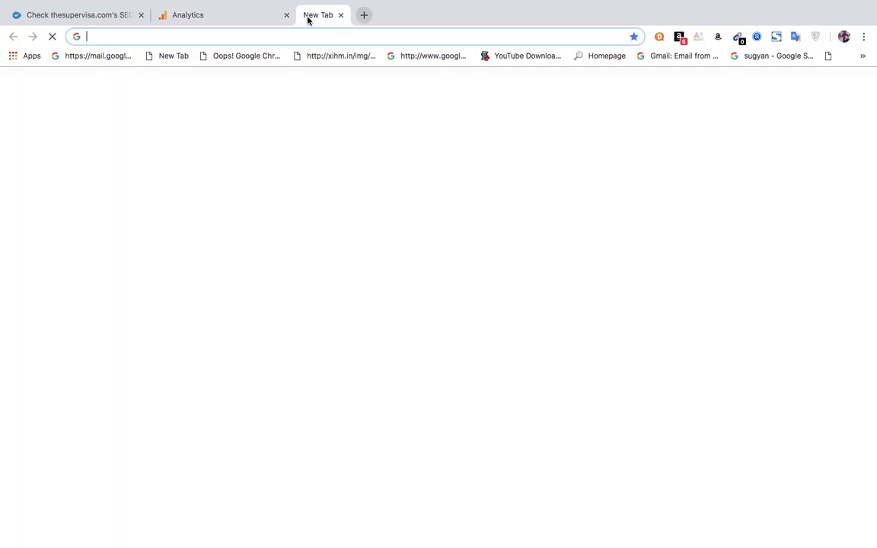
pyautogui.write('the')
pyautogui.press('Return')
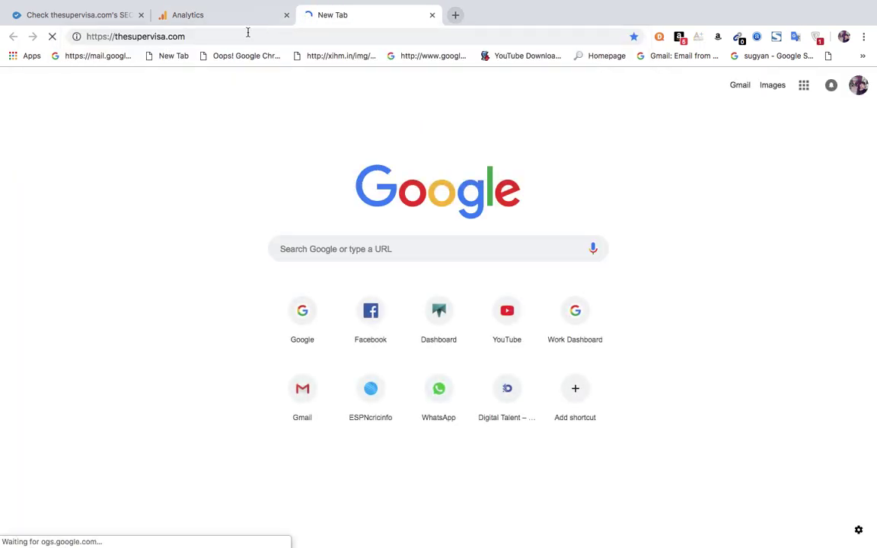
pyautogui.click(161, 36)
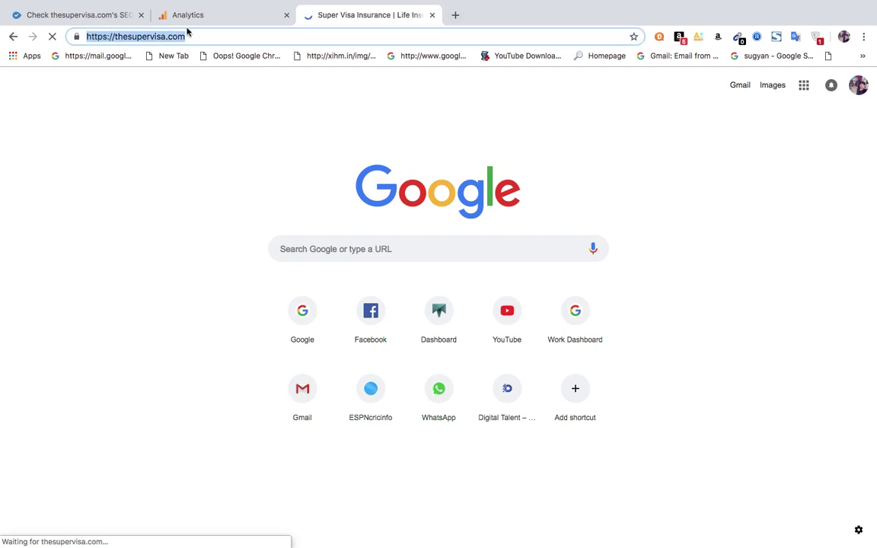
pyautogui.click(208, 16)
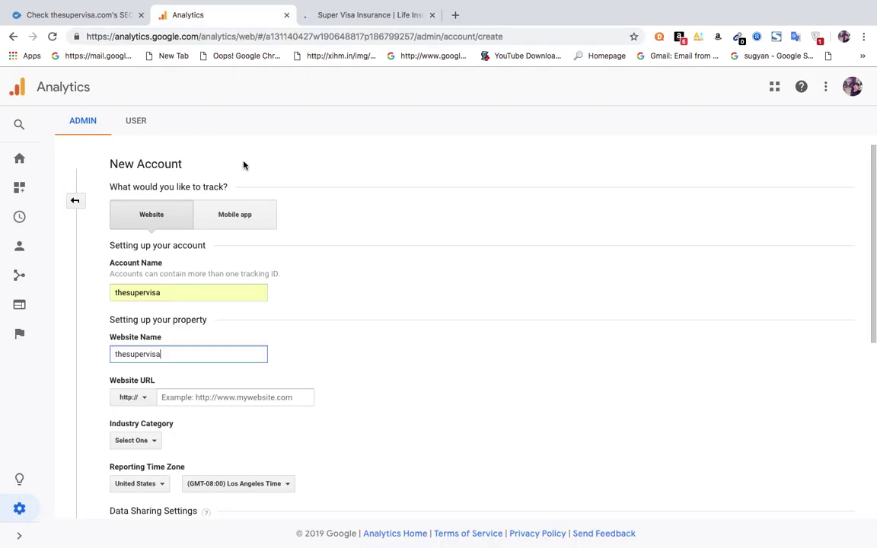
pyautogui.click(142, 397)
pyautogui.click(145, 441)
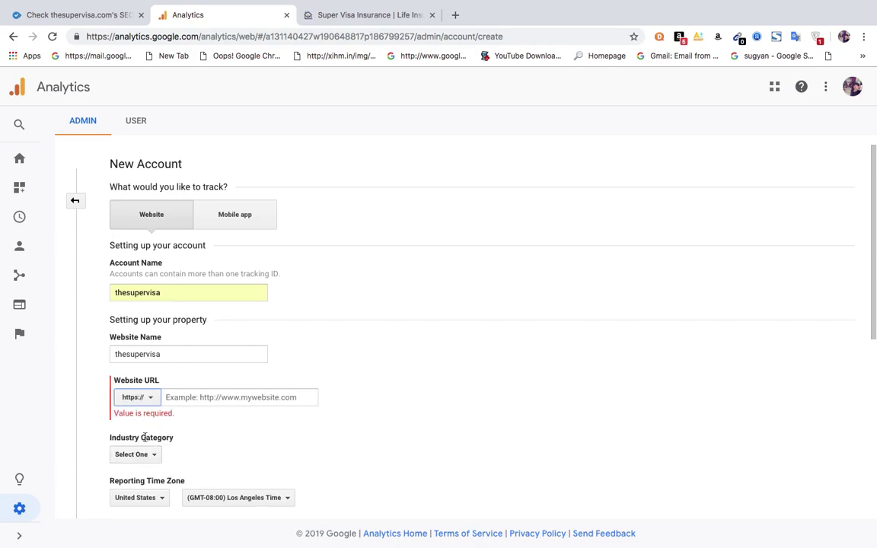
# Fill the website URL with the thesupervisa.com domain copied from the site's address bar.
pyautogui.click(376, 16)
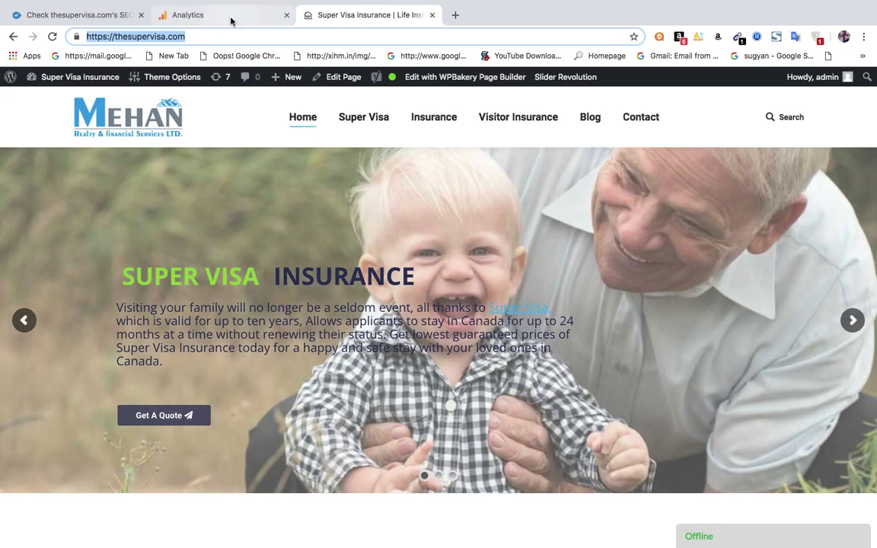
pyautogui.click(229, 19)
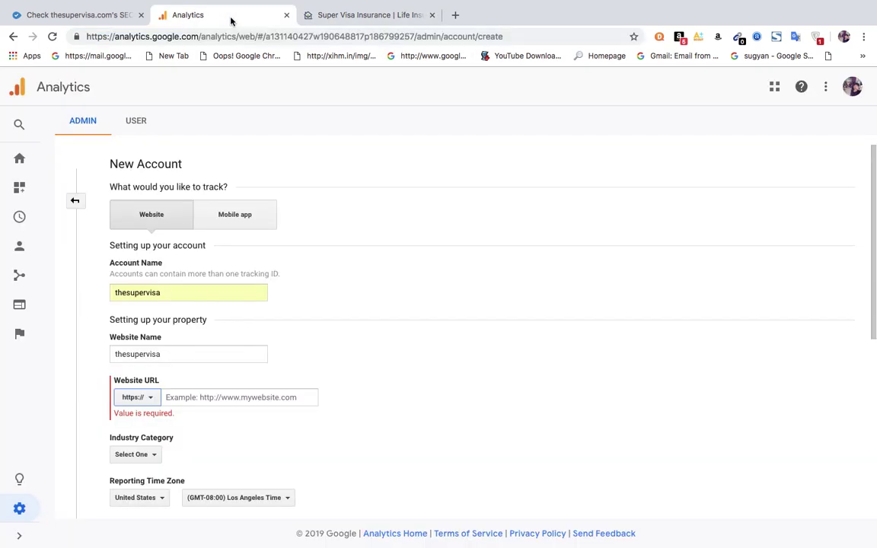
pyautogui.click(206, 398)
pyautogui.write('www')
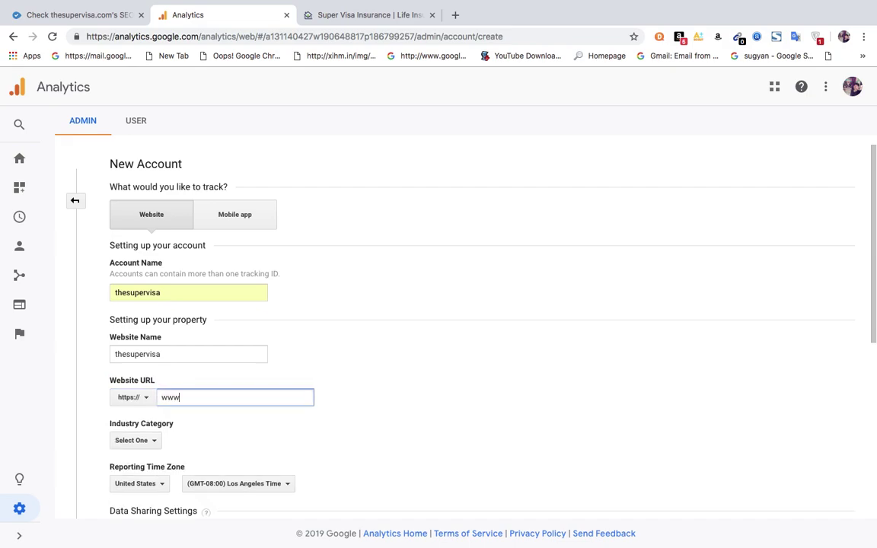
pyautogui.write('.the')
pyautogui.click(366, 14)
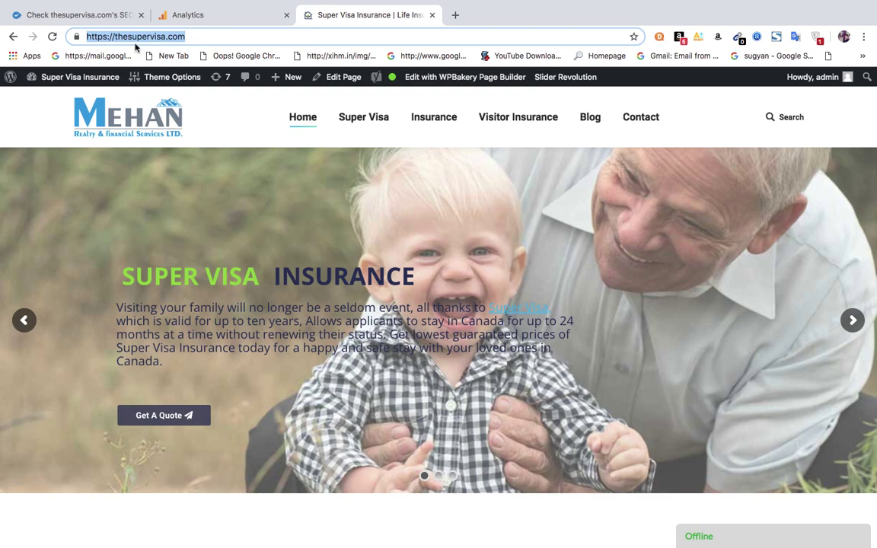
pyautogui.click(119, 39)
pyautogui.moveTo(116, 37); pyautogui.dragTo(286, 39)
pyautogui.press('super+c')
pyautogui.click(221, 15)
pyautogui.press('BackSpace')
pyautogui.press('super+v')
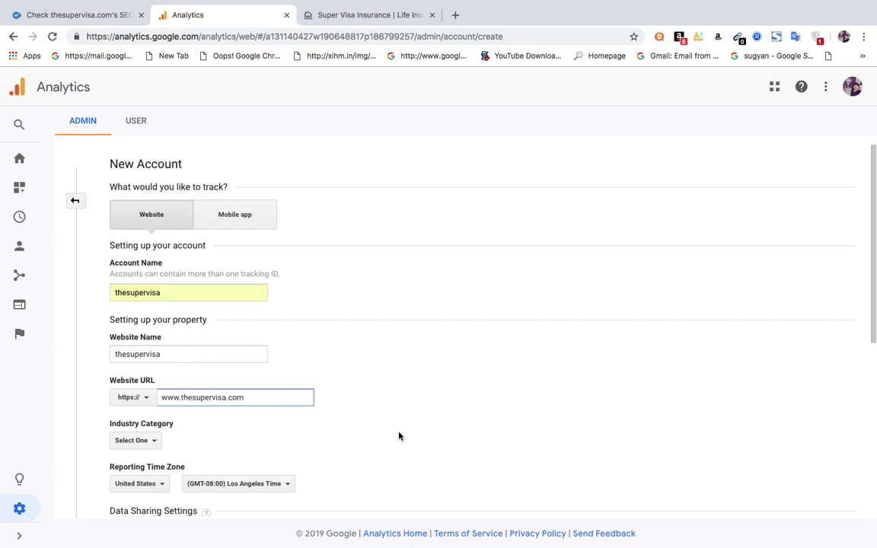
# Set industry to Business and Industrial Markets and time zone country to Canada, then submit.
pyautogui.click(142, 443)
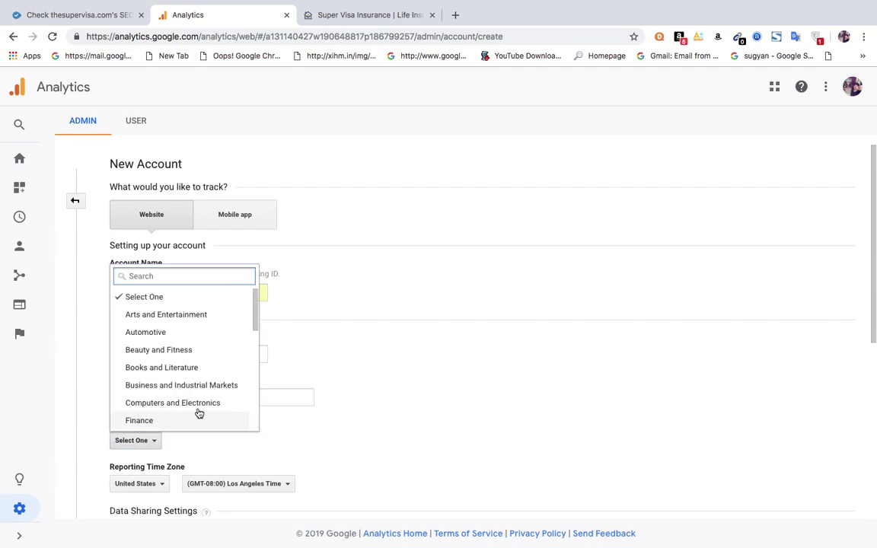
pyautogui.moveTo(256, 318)
pyautogui.mouseDown()
pyautogui.moveTo(250, 419)
pyautogui.moveTo(245, 327)
pyautogui.mouseUp()
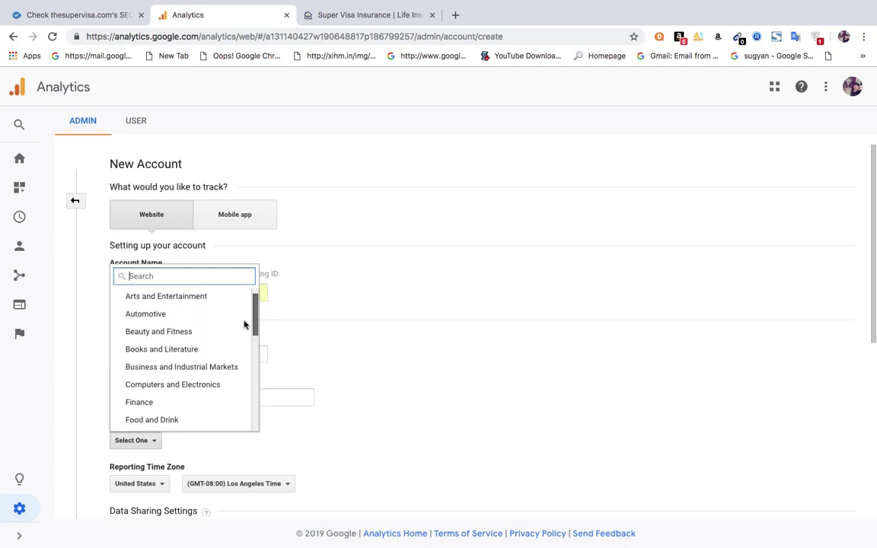
pyautogui.click(186, 367)
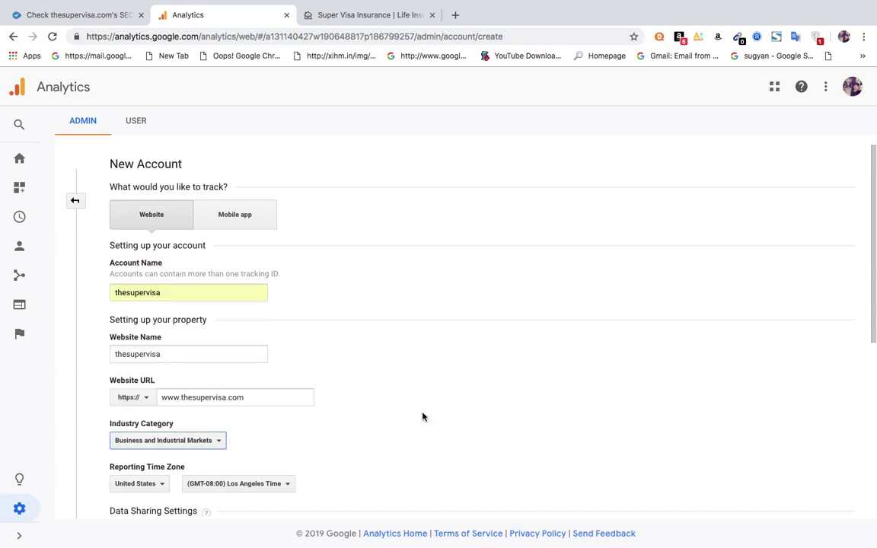
pyautogui.click(164, 488)
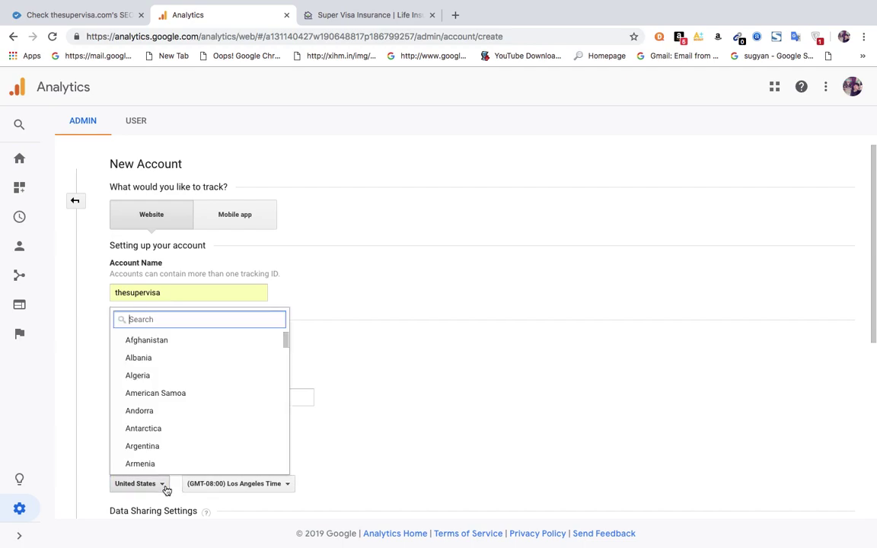
pyautogui.write('ca')
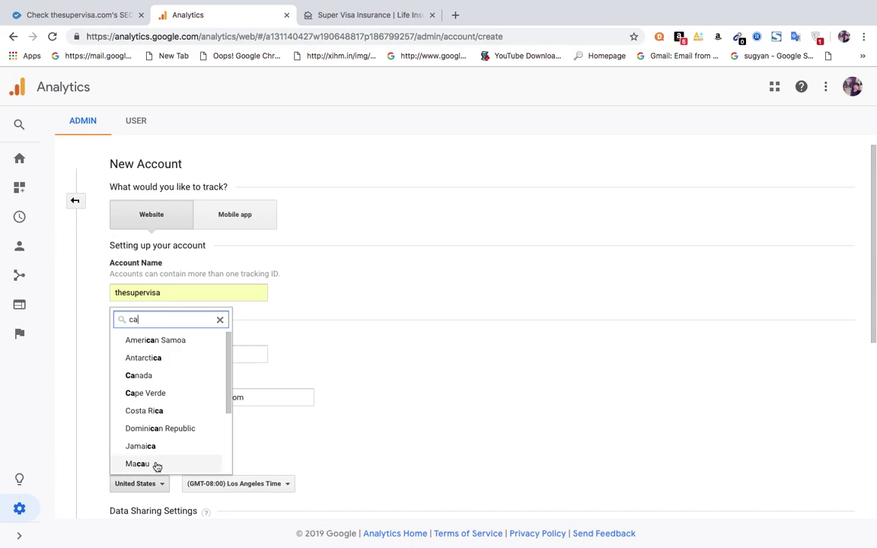
pyautogui.write('n')
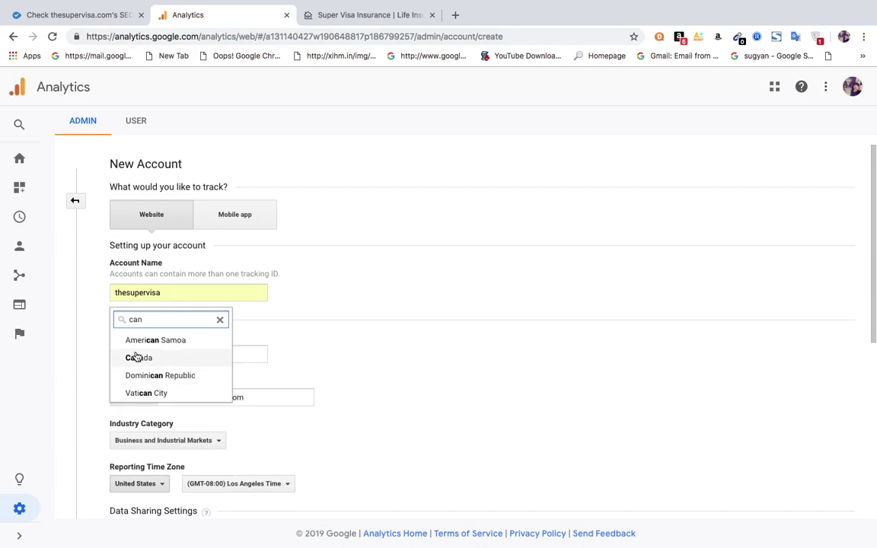
pyautogui.click(142, 360)
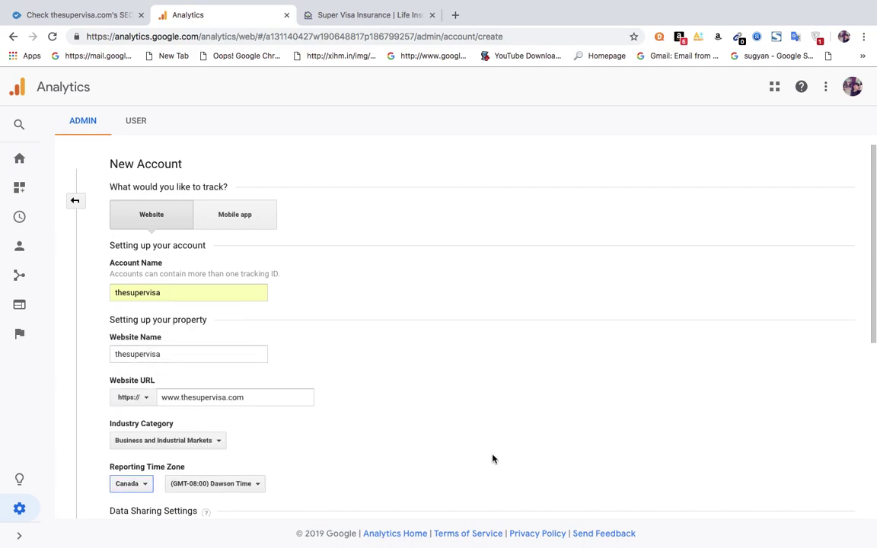
pyautogui.scroll(-3, 492, 458)
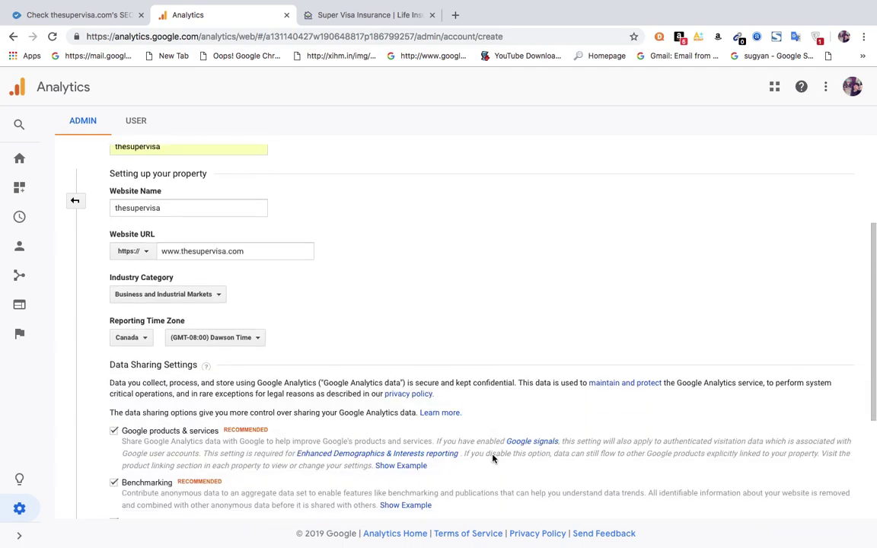
pyautogui.scroll(-4, 493, 458)
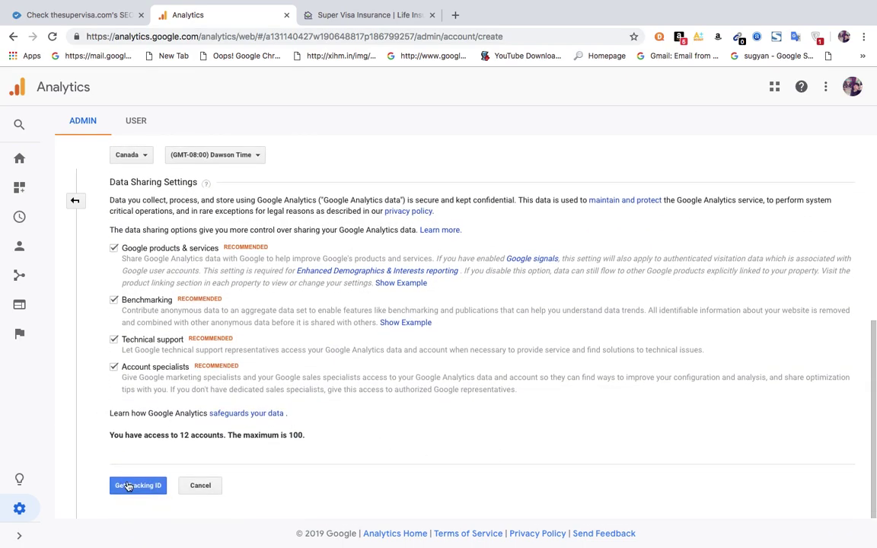
pyautogui.click(129, 486)
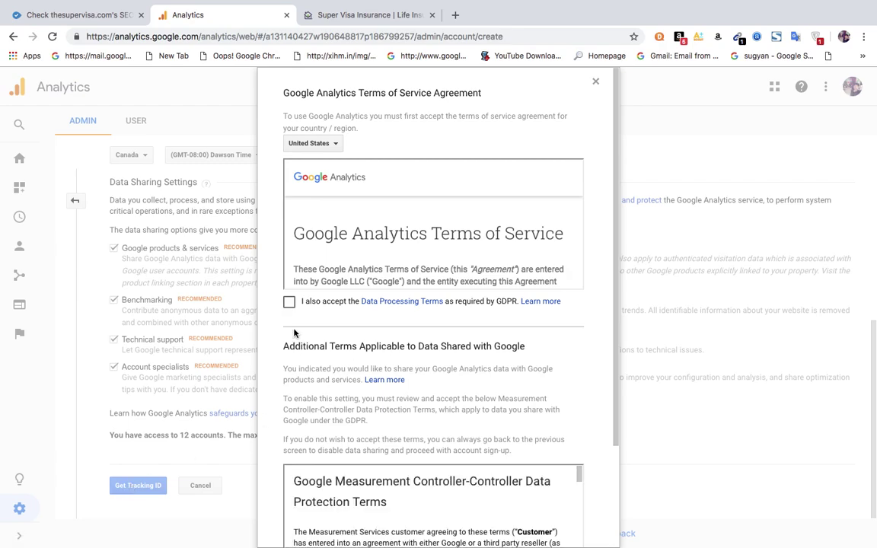
# Set the terms country to Canada, accept the Data Processing, Measurement Controller and service terms.
pyautogui.click(337, 147)
pyautogui.write('ca')
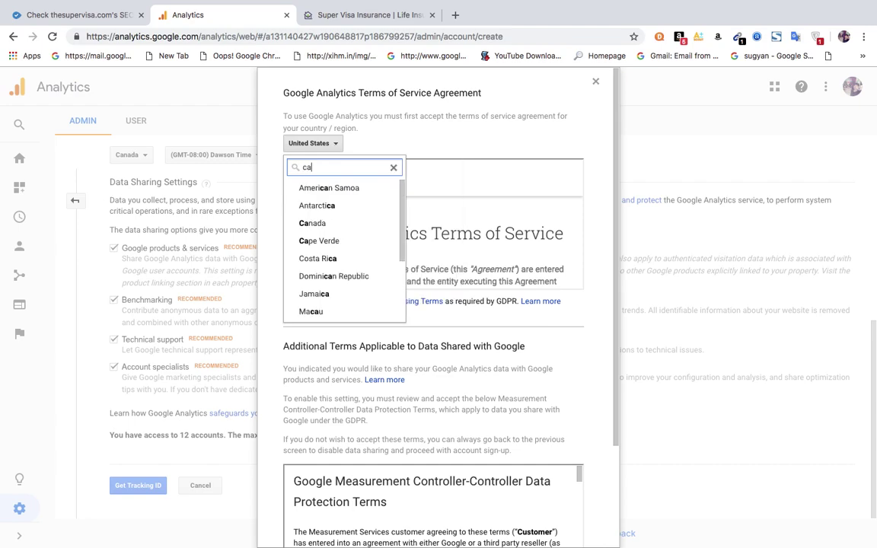
pyautogui.press('Down')
pyautogui.press('Down')
pyautogui.press('Down')
pyautogui.press('Return')
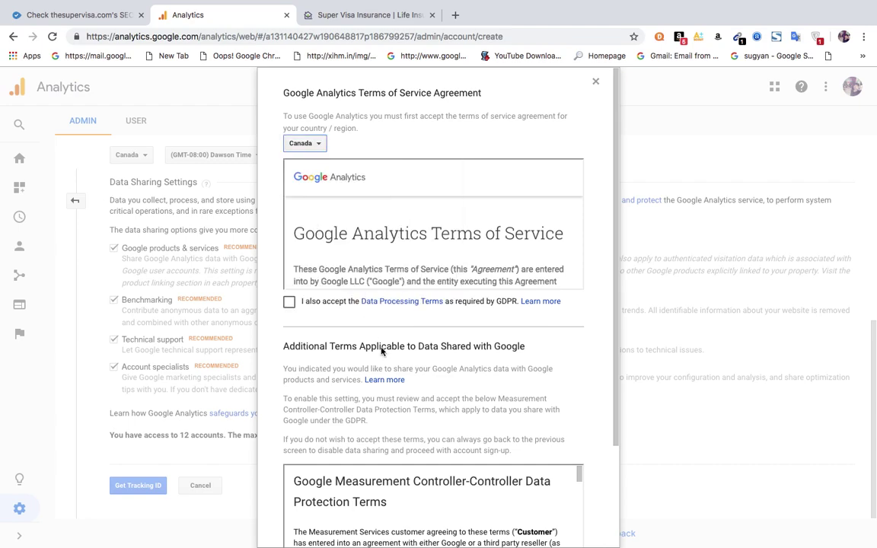
pyautogui.click(289, 303)
pyautogui.scroll(-2, 617, 466)
pyautogui.click(289, 484)
pyautogui.click(304, 521)
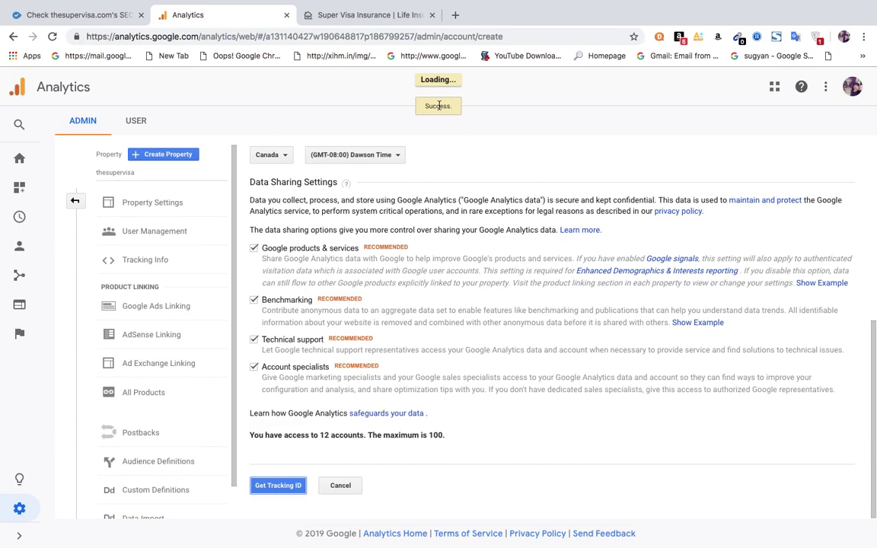
pyautogui.click(268, 488)
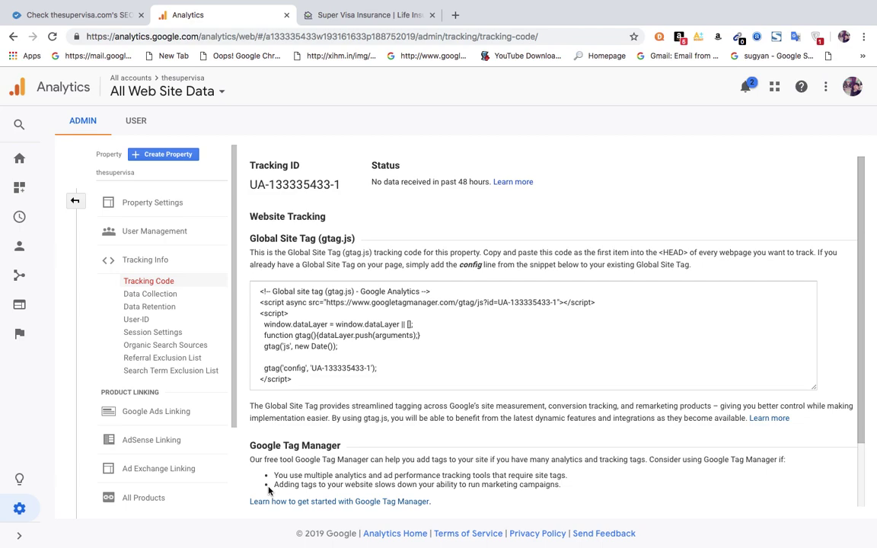
# Select and copy the gtag.js tracking snippet, then return to the Super Visa Insurance site.
pyautogui.moveTo(260, 305); pyautogui.dragTo(304, 380)
pyautogui.hotkey('ctrl', 'a')
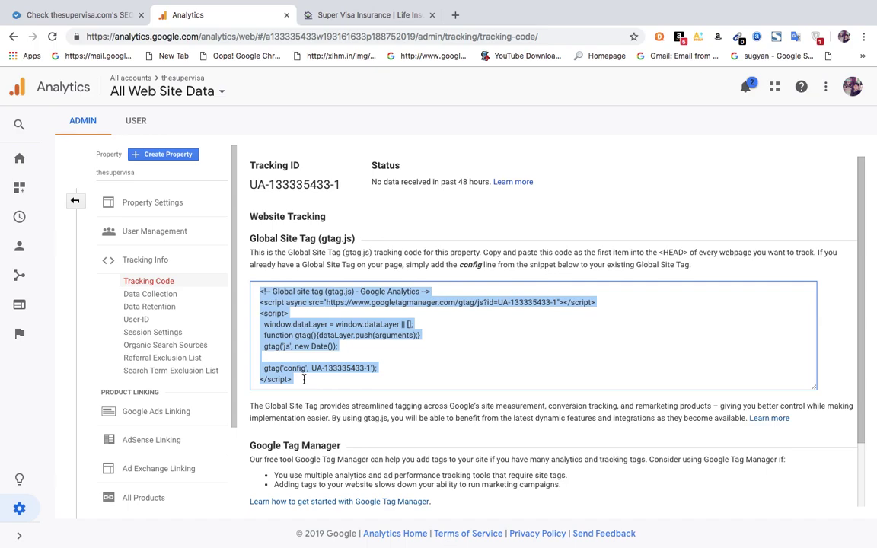
pyautogui.click(362, 14)
# Append /wp-admin to the site address and open The7's theme editor via Appearance > Editor.
pyautogui.click(193, 38)
pyautogui.click(193, 43)
pyautogui.write('/wp-')
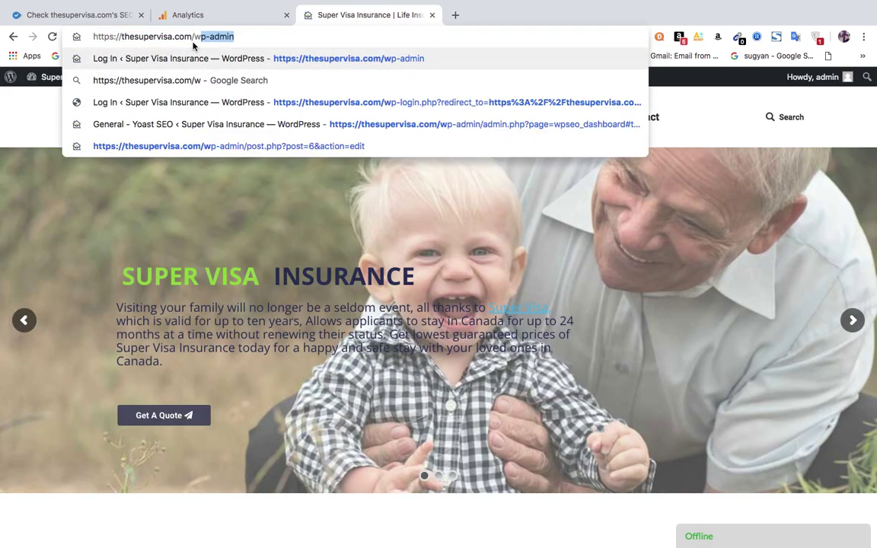
pyautogui.press('Return')
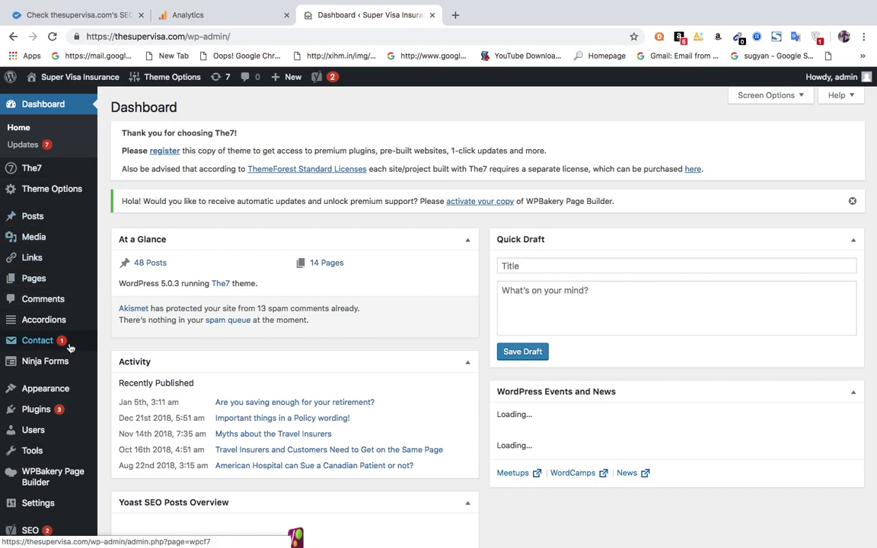
pyautogui.moveTo(39, 388)
pyautogui.click(117, 467)
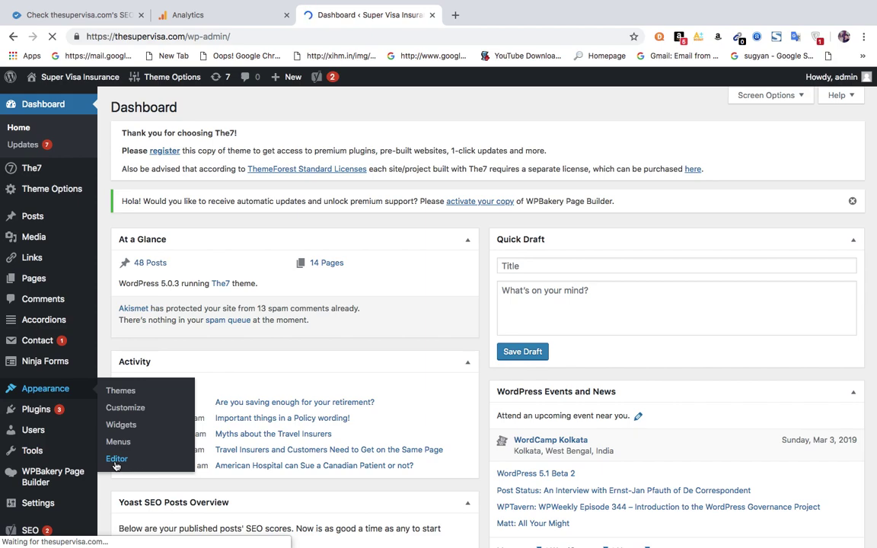
pyautogui.moveTo(281, 81)
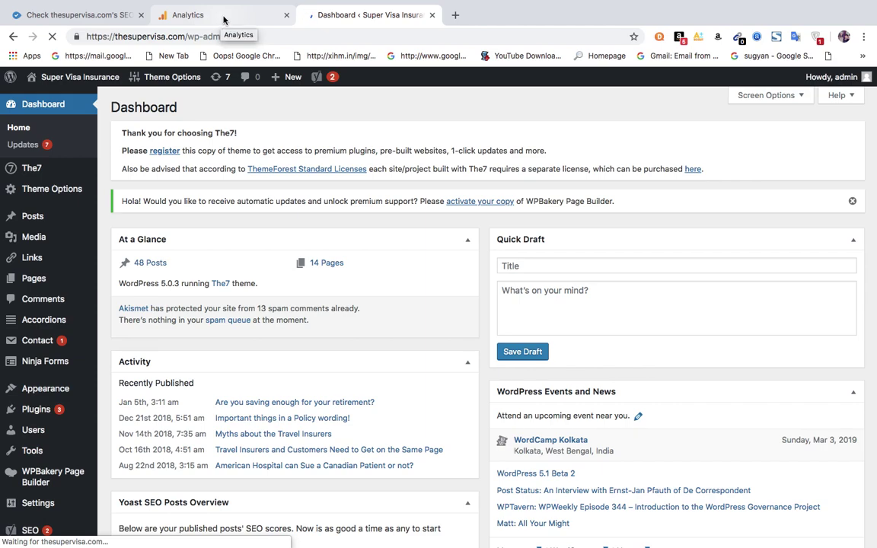
pyautogui.moveTo(247, 5)
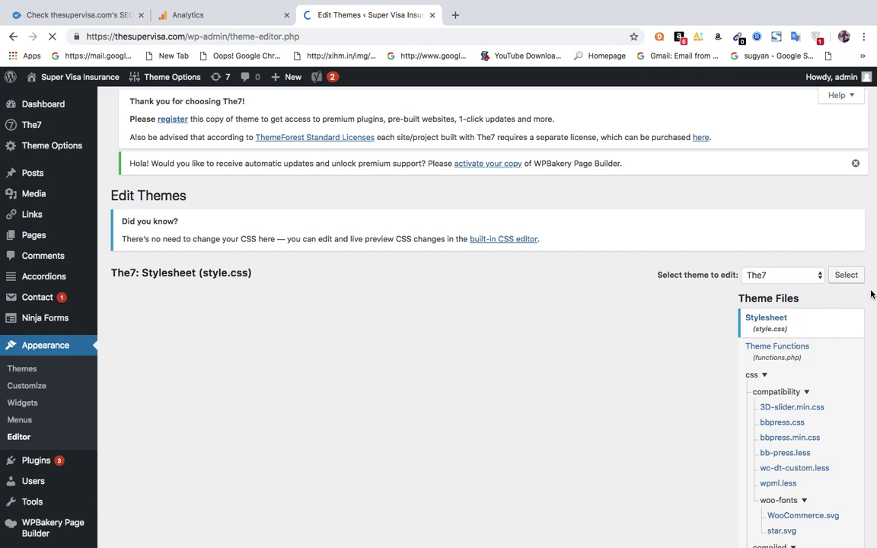
# Inspect header.php and header-main.php in the Theme Files list, then load footer.php.
pyautogui.scroll(-3, 873, 295)
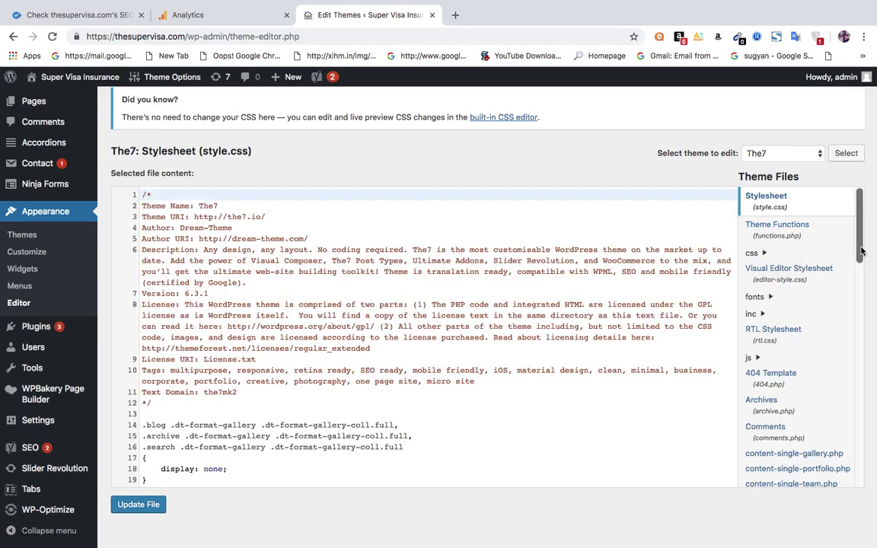
pyautogui.scroll(-1, 861, 256)
pyautogui.moveTo(860, 256); pyautogui.dragTo(867, 321)
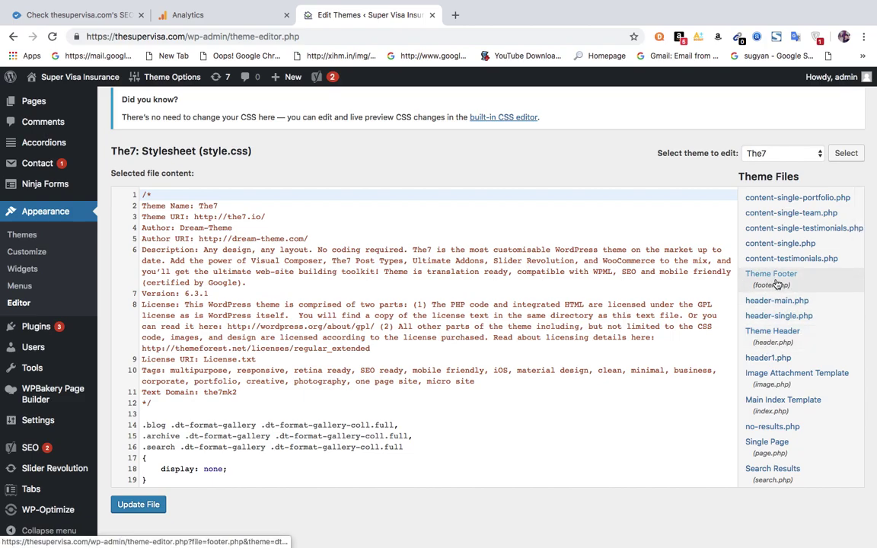
pyautogui.click(770, 336)
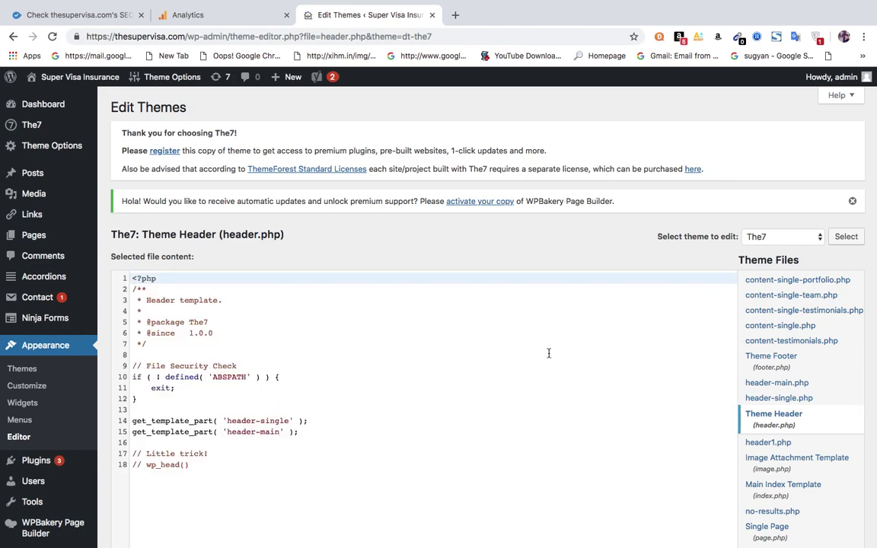
pyautogui.click(789, 389)
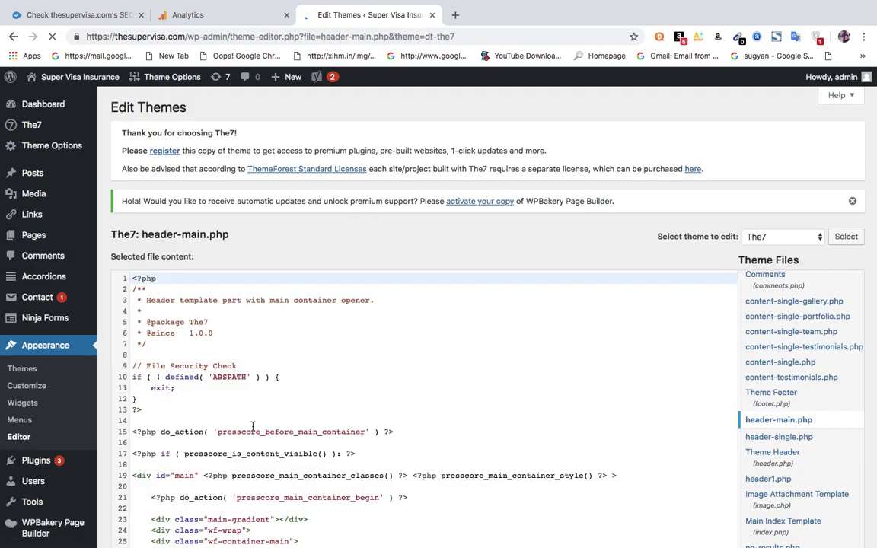
pyautogui.click(344, 443)
pyautogui.press('Down')
pyautogui.press('Down')
pyautogui.press('Down')
pyautogui.press('Down')
pyautogui.press('Down')
pyautogui.press('Down')
pyautogui.press('Down')
pyautogui.press('Down')
pyautogui.press('Down')
pyautogui.press('Down')
pyautogui.press('Down')
pyautogui.press('Down')
pyautogui.press('Down')
pyautogui.press('Down')
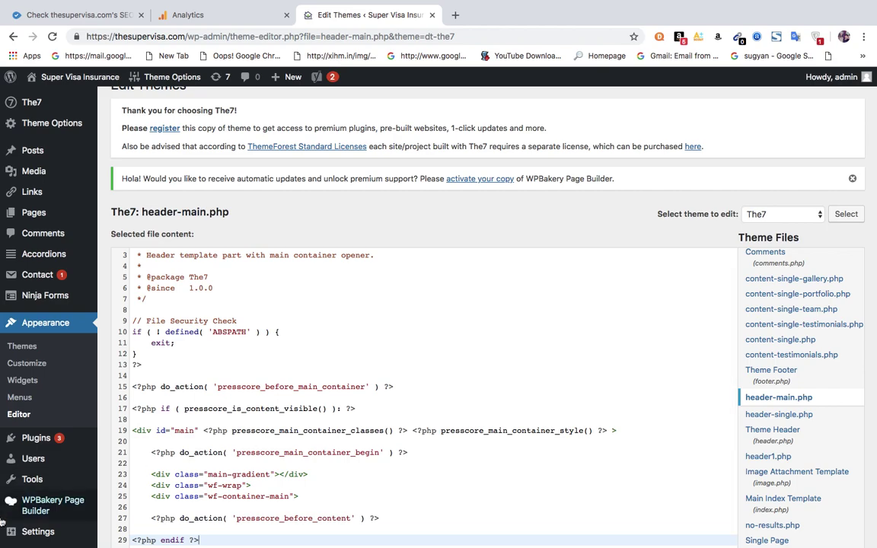
pyautogui.click(774, 381)
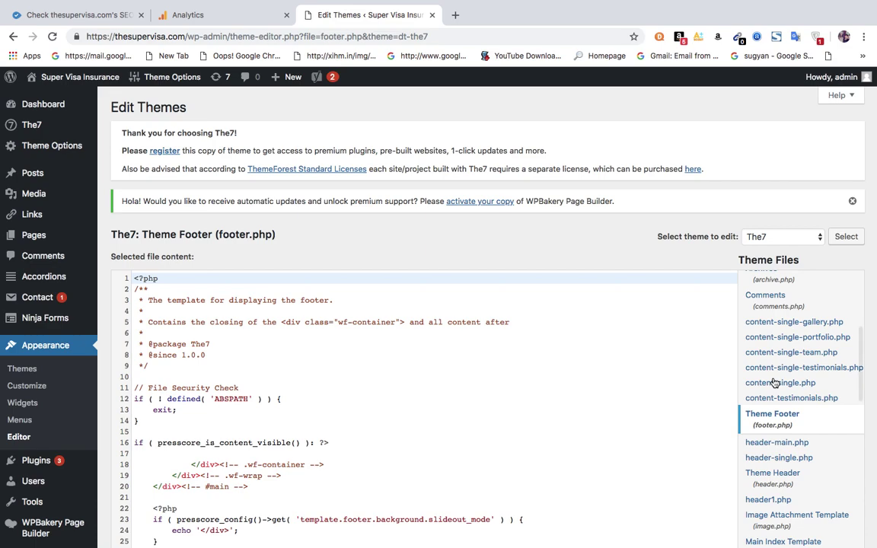
# Insert a blank line 153 after the closing </style> tag near the end of footer.php.
pyautogui.click(695, 411)
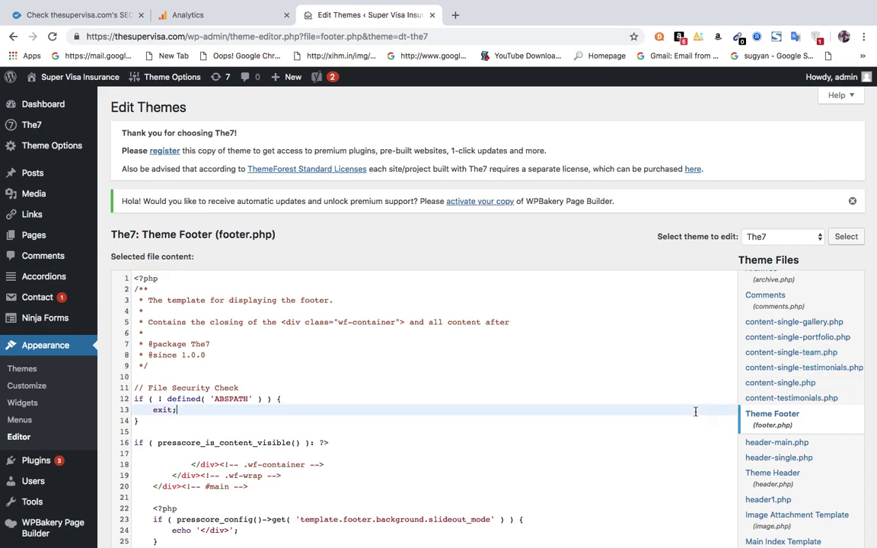
pyautogui.press('Down')
pyautogui.press('Down')
pyautogui.press('Down')
pyautogui.press('Down')
pyautogui.press('Down')
pyautogui.press('Down')
pyautogui.press('Down')
pyautogui.press('Down')
pyautogui.press('Down')
pyautogui.press('Down')
pyautogui.press('Down')
pyautogui.press('Down')
pyautogui.press('Down')
pyautogui.press('Down')
pyautogui.press('Down')
pyautogui.press('Down')
pyautogui.press('Down')
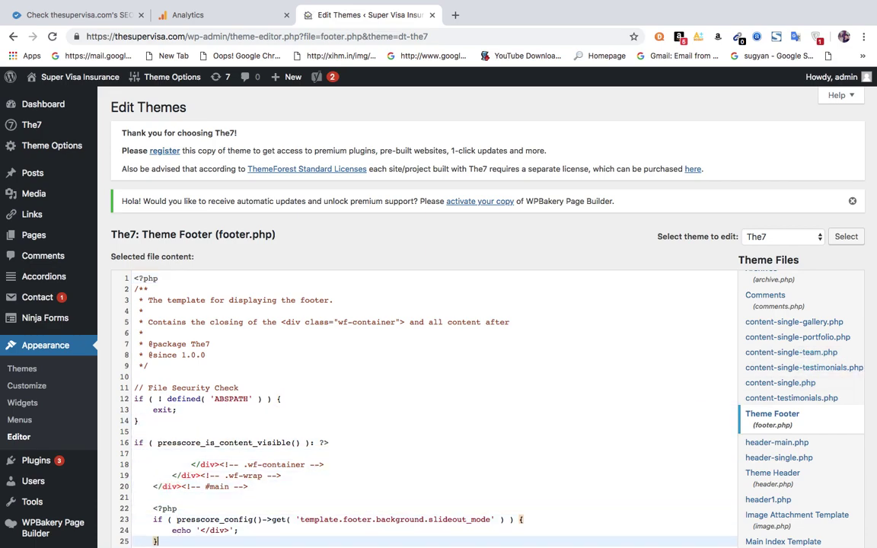
pyautogui.press('Down')
pyautogui.press('Down')
pyautogui.press('Down')
pyautogui.press('Down')
pyautogui.press('Down')
pyautogui.press('Down')
pyautogui.press('Down')
pyautogui.press('Down')
pyautogui.press('Down')
pyautogui.press('Down')
pyautogui.press('Down')
pyautogui.press('Down')
pyautogui.press('Down')
pyautogui.press('Down')
pyautogui.press('Down')
pyautogui.press('Down')
pyautogui.press('Down')
pyautogui.press('Down')
pyautogui.press('Down')
pyautogui.press('Down')
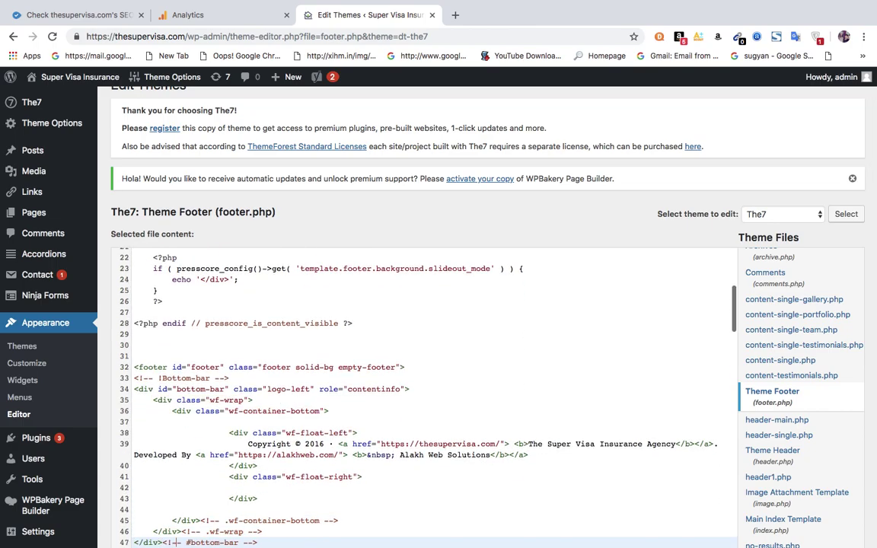
pyautogui.press('Down')
pyautogui.press('Down')
pyautogui.press('Down')
pyautogui.press('Down')
pyautogui.press('Down')
pyautogui.press('Down')
pyautogui.press('Down')
pyautogui.press('Down')
pyautogui.press('Down')
pyautogui.press('Down')
pyautogui.press('Down')
pyautogui.press('Down')
pyautogui.press('Down')
pyautogui.press('Down')
pyautogui.press('Down')
pyautogui.press('Down')
pyautogui.press('Down')
pyautogui.press('Down')
pyautogui.press('Down')
pyautogui.press('Down')
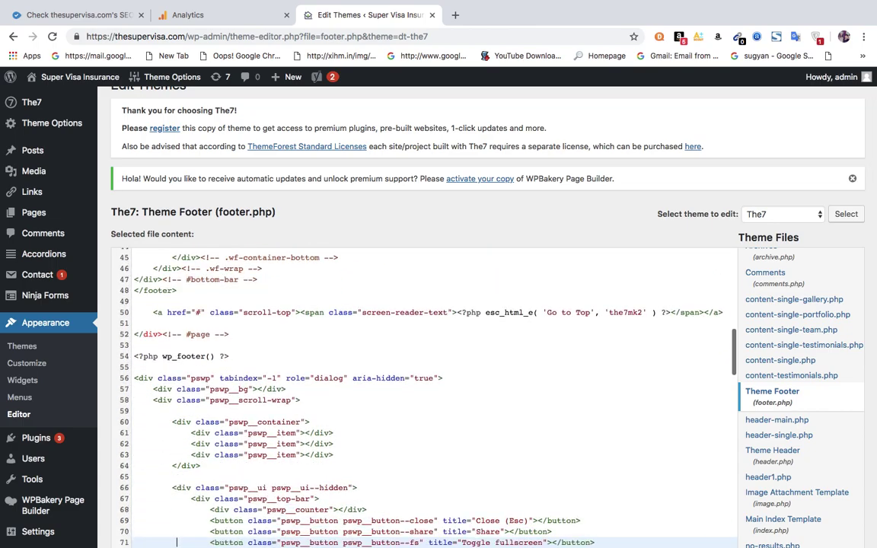
pyautogui.press('Down')
pyautogui.press('Down')
pyautogui.press('Down')
pyautogui.press('Down')
pyautogui.press('Down')
pyautogui.press('Down')
pyautogui.press('Down')
pyautogui.press('Down')
pyautogui.press('Down')
pyautogui.press('Down')
pyautogui.press('Down')
pyautogui.press('Down')
pyautogui.press('Down')
pyautogui.press('Down')
pyautogui.press('Down')
pyautogui.press('Down')
pyautogui.press('Down')
pyautogui.press('Down')
pyautogui.press('Down')
pyautogui.press('Down')
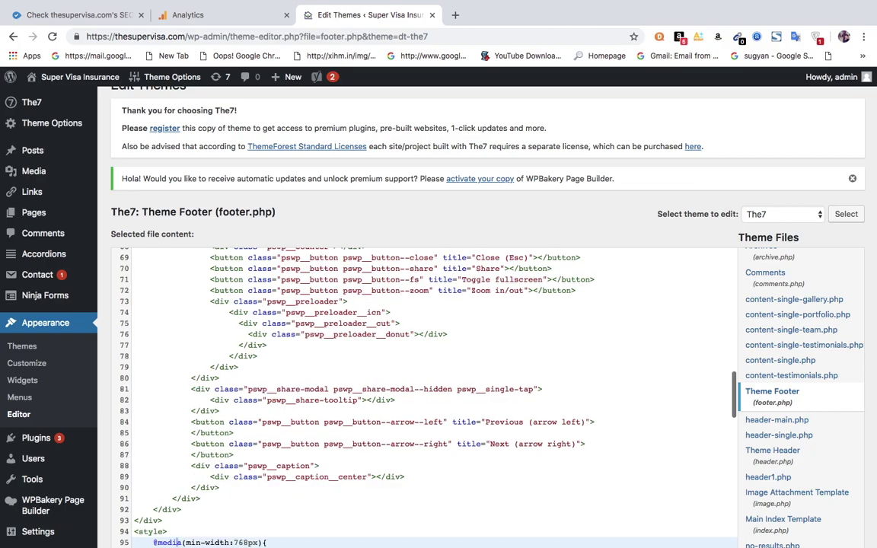
pyautogui.press('Down')
pyautogui.press('Down')
pyautogui.press('Down')
pyautogui.press('Down')
pyautogui.press('Down')
pyautogui.press('Down')
pyautogui.press('Down')
pyautogui.press('Down')
pyautogui.press('Down')
pyautogui.press('Down')
pyautogui.press('Down')
pyautogui.press('Down')
pyautogui.press('Down')
pyautogui.press('Down')
pyautogui.press('Down')
pyautogui.press('Down')
pyautogui.press('Down')
pyautogui.press('Down')
pyautogui.press('Down')
pyautogui.press('Down')
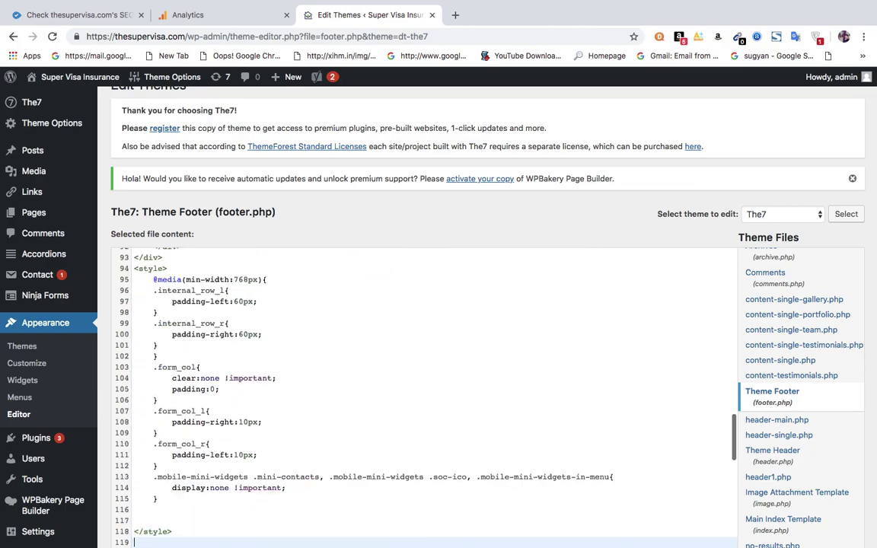
pyautogui.press('Down')
pyautogui.press('Down')
pyautogui.press('Down')
pyautogui.press('Down')
pyautogui.press('Down')
pyautogui.press('Down')
pyautogui.press('Down')
pyautogui.press('Down')
pyautogui.press('Down')
pyautogui.press('Down')
pyautogui.press('Down')
pyautogui.press('Down')
pyautogui.press('Down')
pyautogui.press('Down')
pyautogui.press('Down')
pyautogui.press('Down')
pyautogui.press('Down')
pyautogui.press('Down')
pyautogui.press('Down')
pyautogui.press('Down')
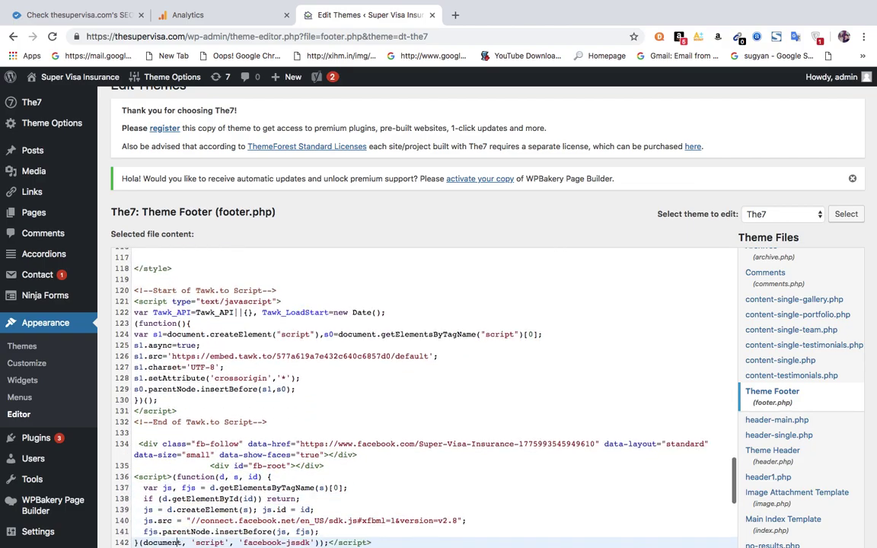
pyautogui.press('Down')
pyautogui.press('Down')
pyautogui.press('Down')
pyautogui.press('Down')
pyautogui.press('Down')
pyautogui.press('Down')
pyautogui.press('Down')
pyautogui.press('Down')
pyautogui.press('Down')
pyautogui.press('Down')
pyautogui.press('Down')
pyautogui.press('Down')
pyautogui.press('Down')
pyautogui.press('Down')
pyautogui.press('Down')
pyautogui.press('Down')
pyautogui.press('Down')
pyautogui.press('Down')
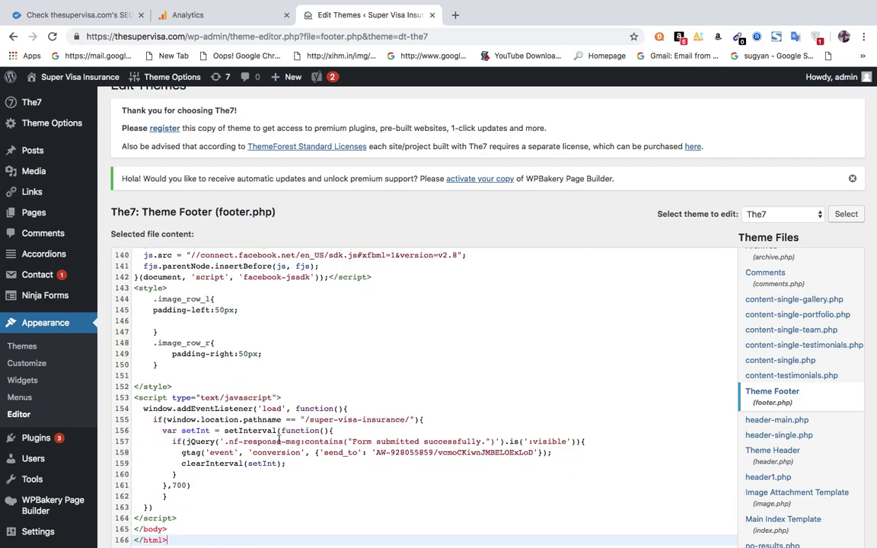
pyautogui.click(301, 446)
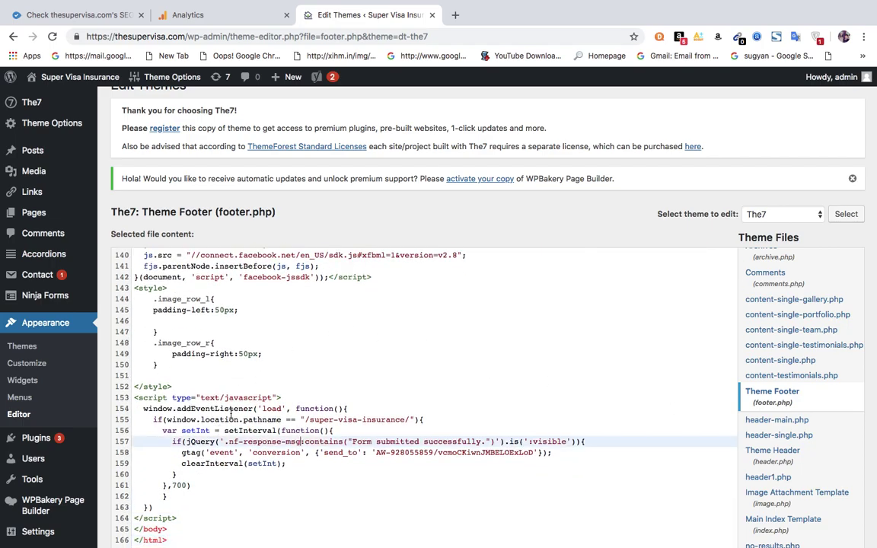
pyautogui.click(174, 396)
pyautogui.click(174, 388)
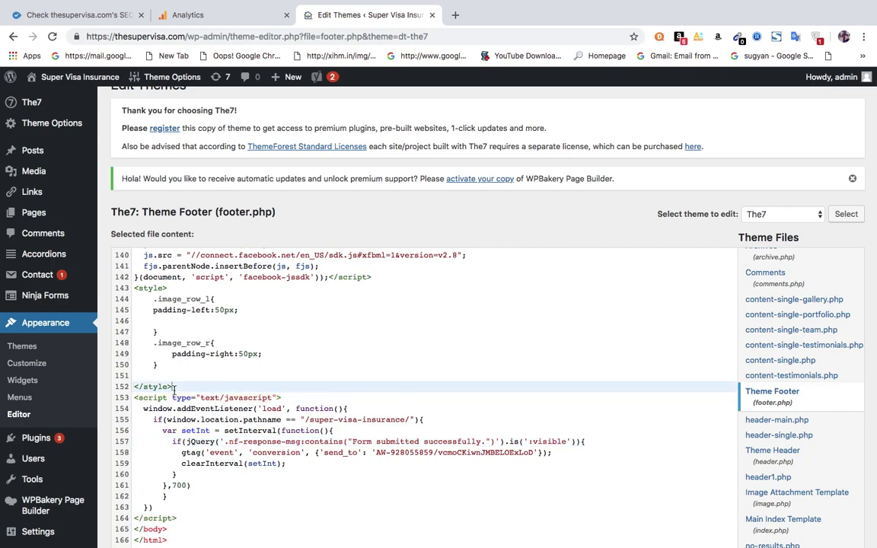
pyautogui.press('Return')
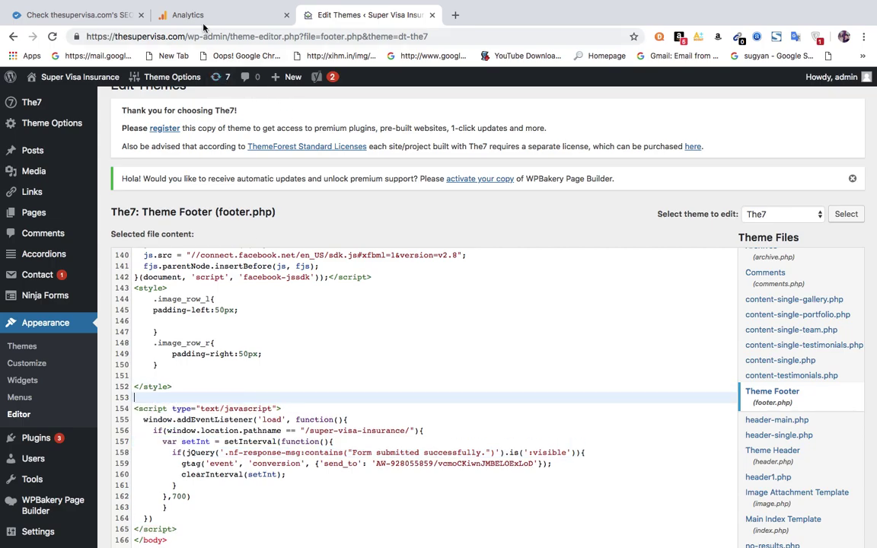
# Copy the gtag script lines from the Analytics page and paste them onto the blank line in footer.php.
pyautogui.click(185, 21)
pyautogui.click(282, 306)
pyautogui.moveTo(261, 305); pyautogui.dragTo(316, 385)
pyautogui.press('super+c')
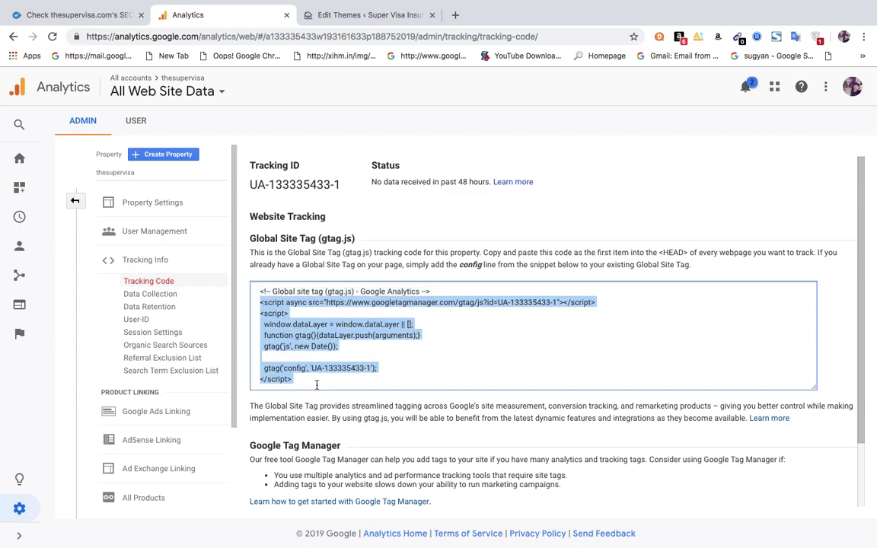
pyautogui.click(358, 15)
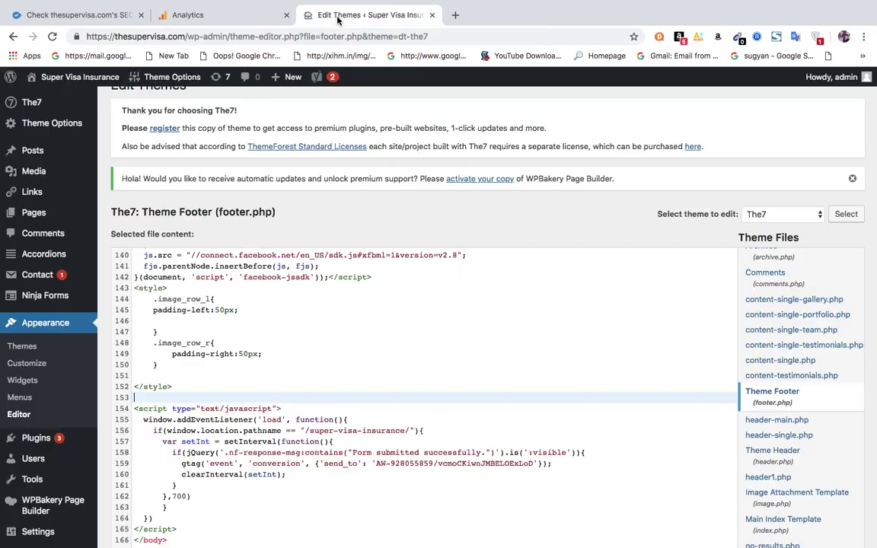
pyautogui.press('super+v')
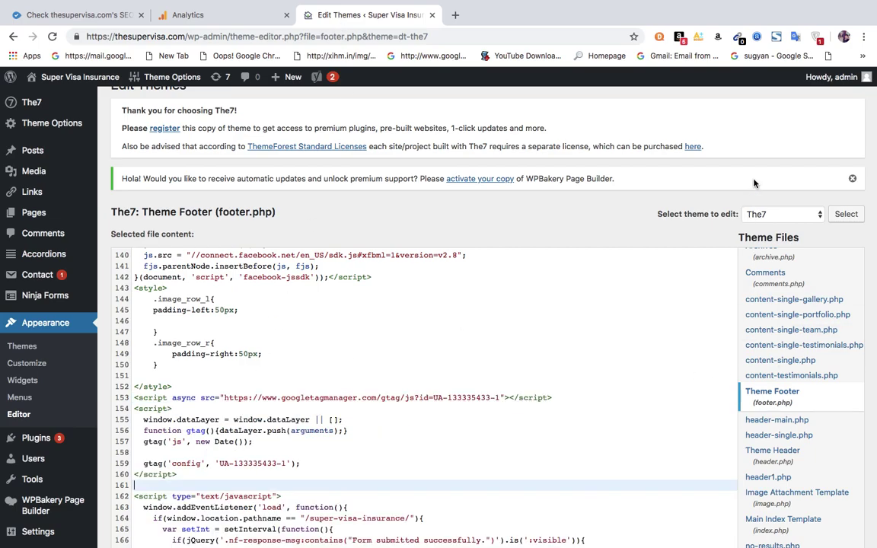
# Save footer.php with Update File, check the file-saved confirmation, and return to the Analytics tab.
pyautogui.doubleClick(242, 464)
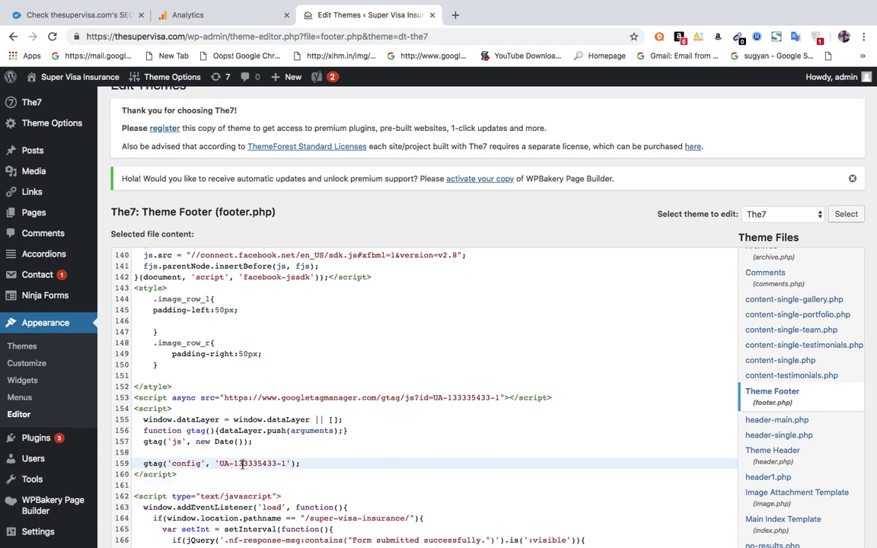
pyautogui.click(623, 237)
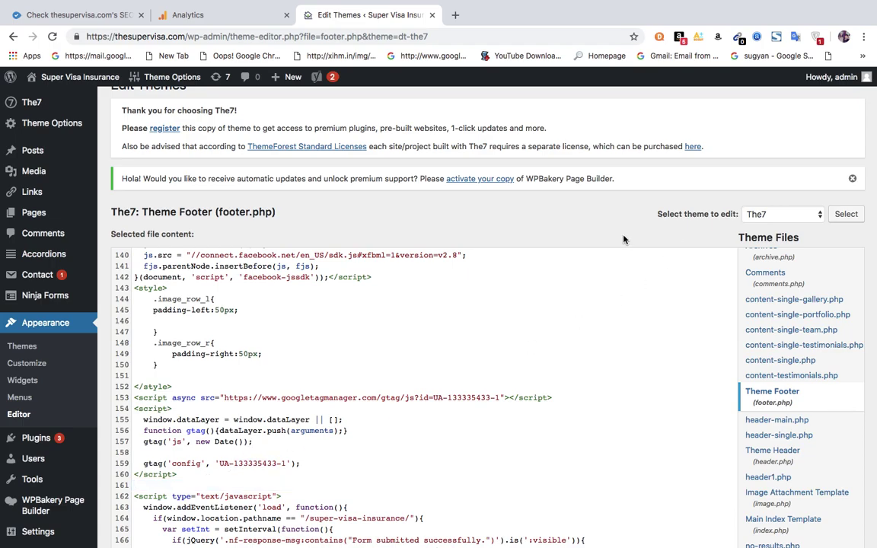
pyautogui.scroll(-2, 623, 236)
pyautogui.scroll(-2, 623, 236)
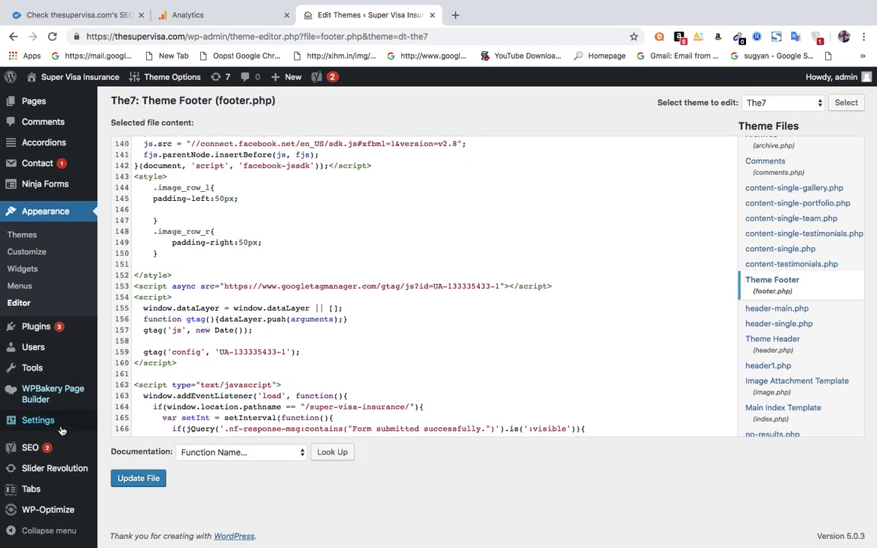
pyautogui.click(135, 479)
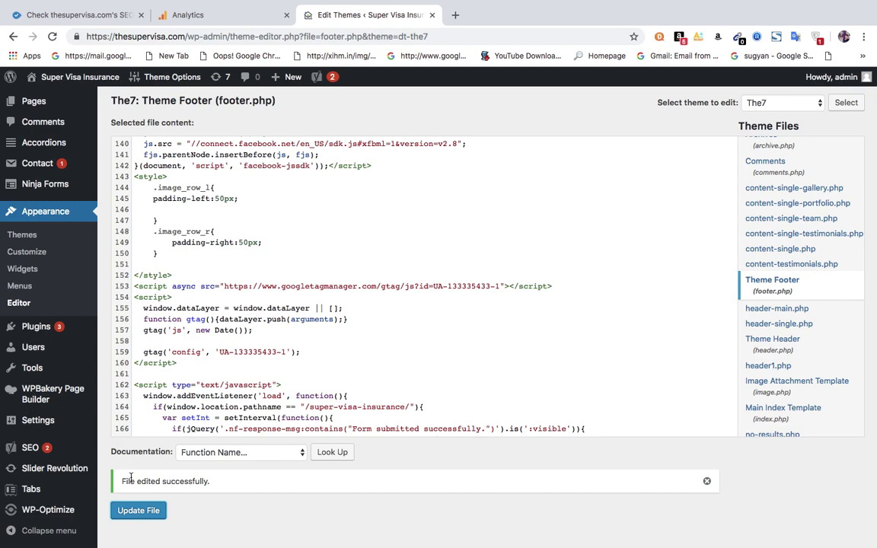
pyautogui.moveTo(114, 479); pyautogui.dragTo(225, 484)
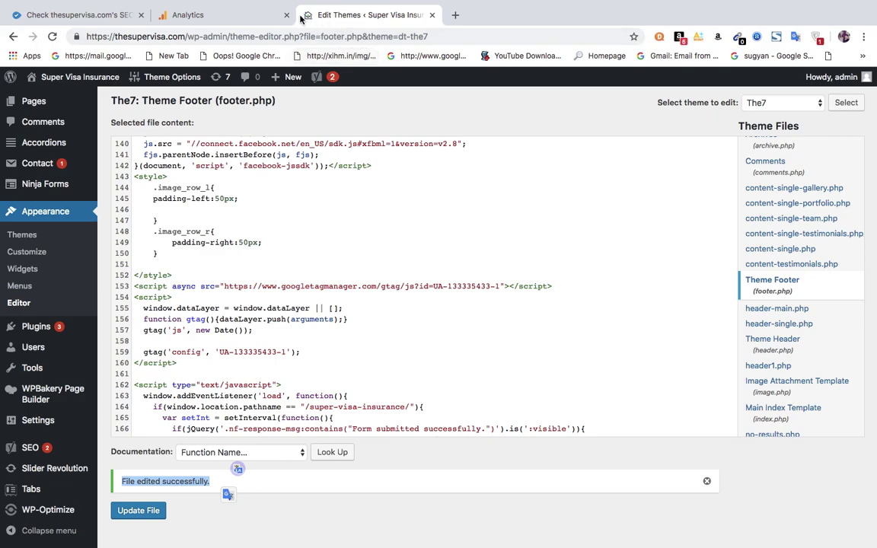
pyautogui.click(199, 14)
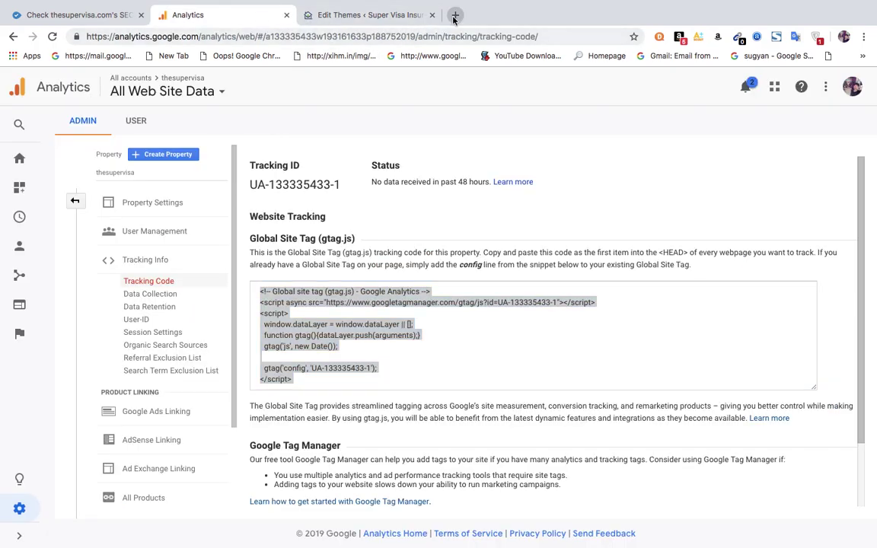
# Load thesupervisa.com in a new tab and view the homepage's page source.
pyautogui.click(455, 15)
pyautogui.write('the')
pyautogui.press('Return')
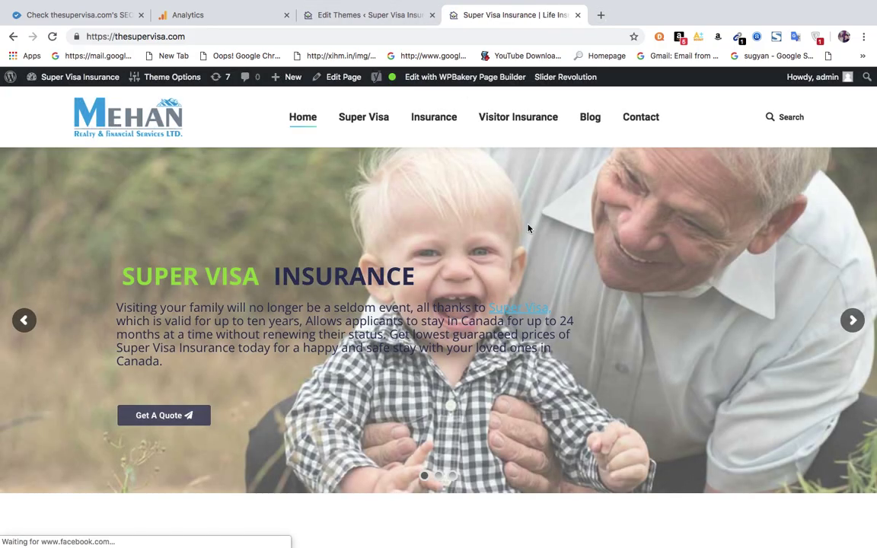
pyautogui.rightClick(530, 223)
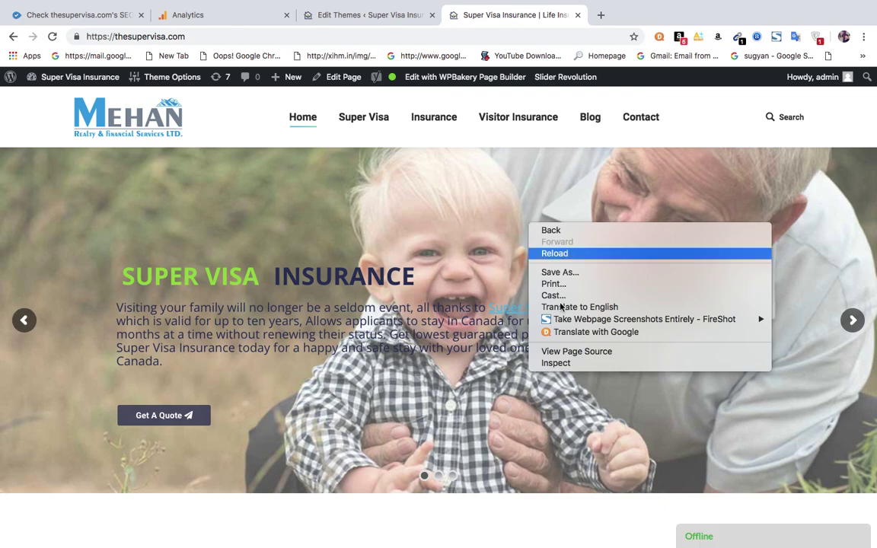
pyautogui.click(591, 351)
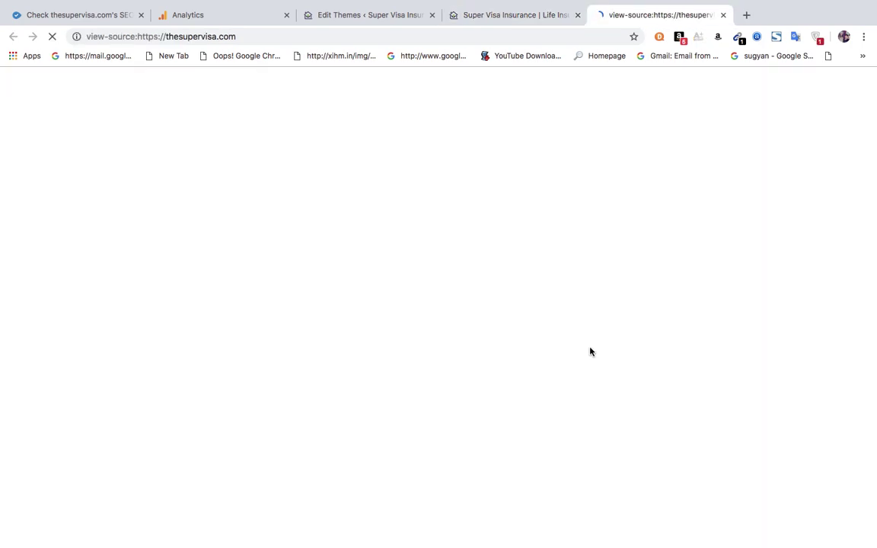
# Search the page source for 'UA' and step through the matches.
pyautogui.hotkey('ctrl', 'f')
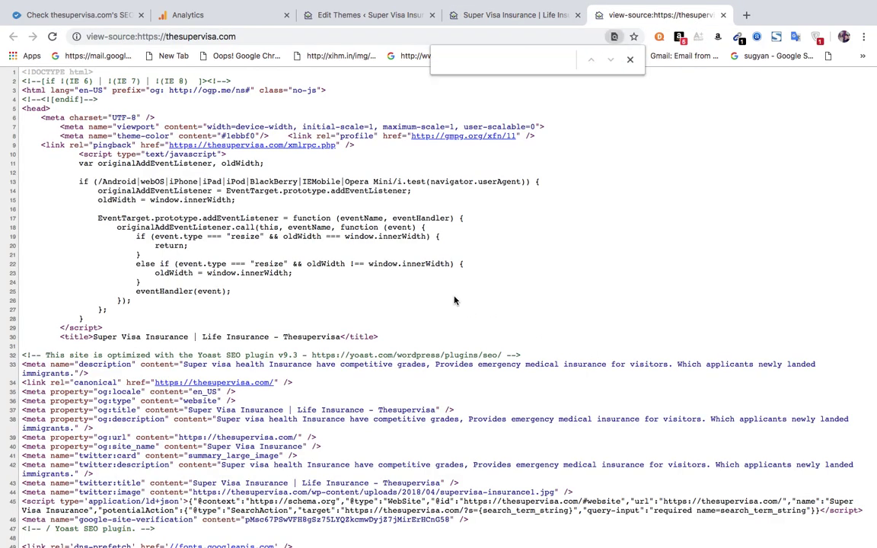
pyautogui.write('UA')
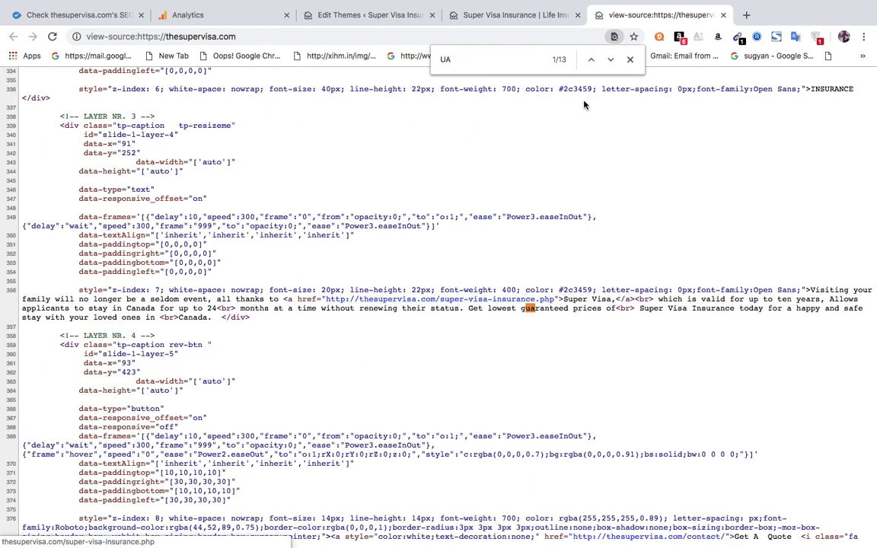
pyautogui.click(611, 59)
pyautogui.click(611, 60)
pyautogui.click(611, 59)
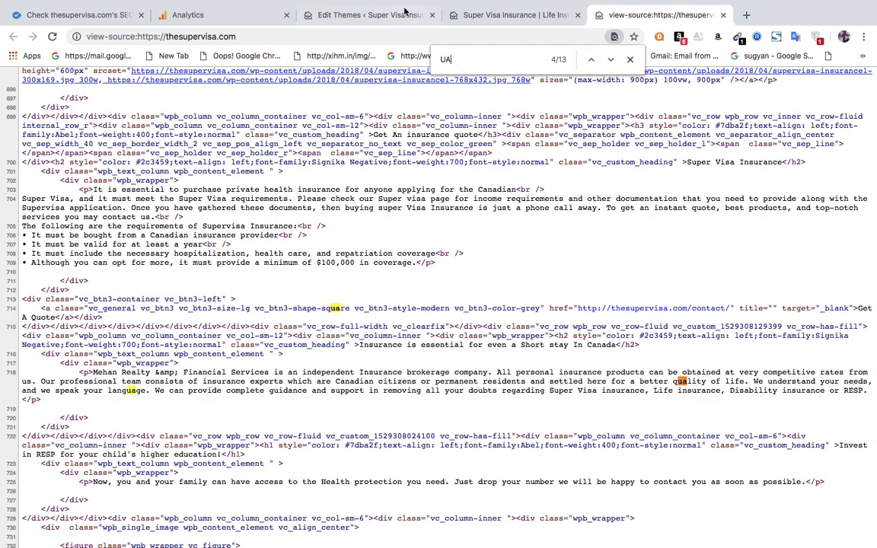
# Copy the gtag snippet from Analytics and search the page source for it.
pyautogui.click(183, 15)
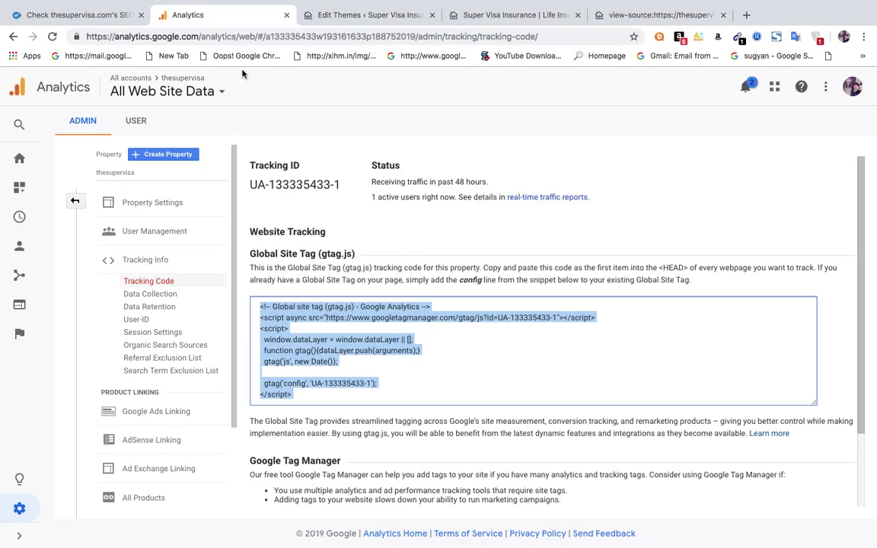
pyautogui.click(332, 387)
pyautogui.moveTo(328, 386); pyautogui.dragTo(370, 384)
pyautogui.click(651, 15)
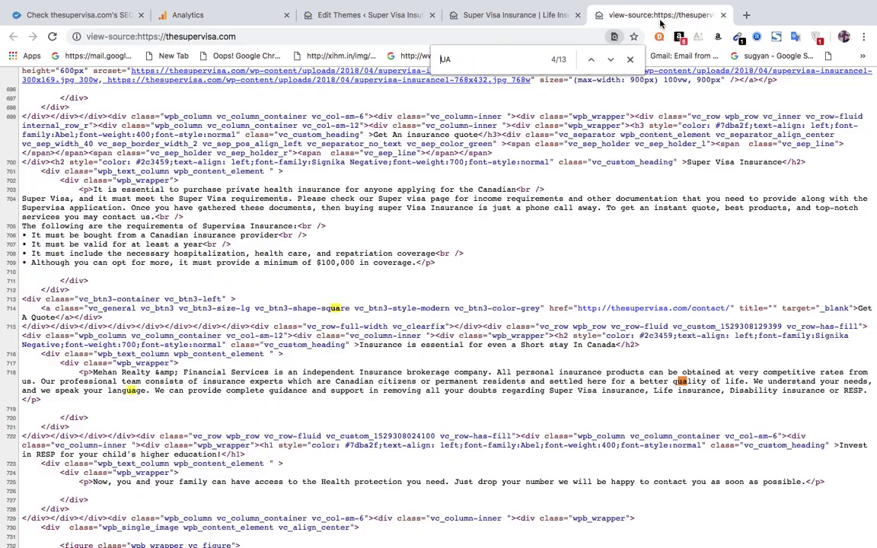
pyautogui.press('super+v')
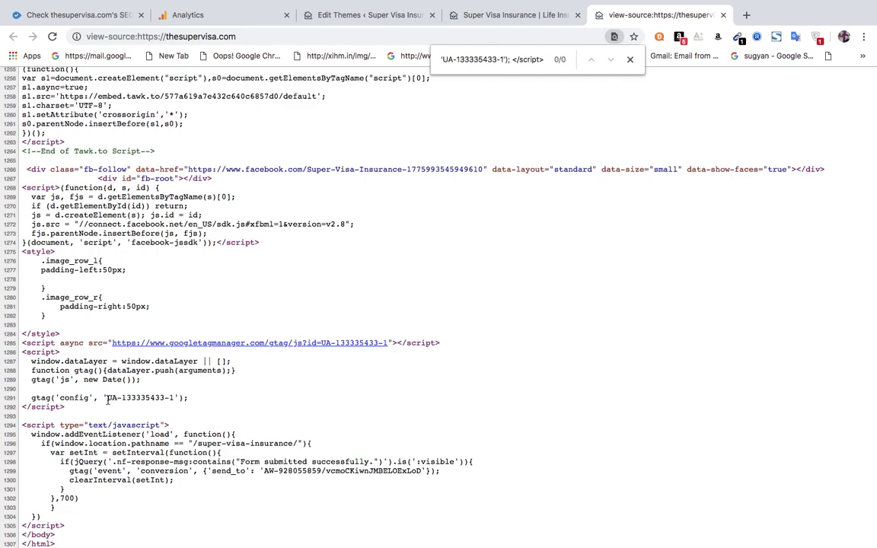
pyautogui.moveTo(107, 398); pyautogui.dragTo(167, 398)
pyautogui.click(58, 395)
pyautogui.moveTo(66, 408); pyautogui.dragTo(23, 345)
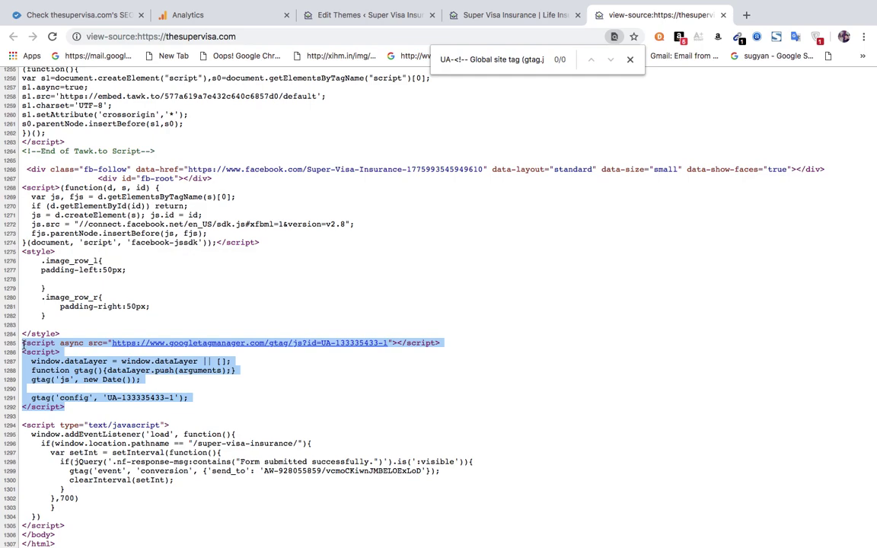
pyautogui.click(364, 388)
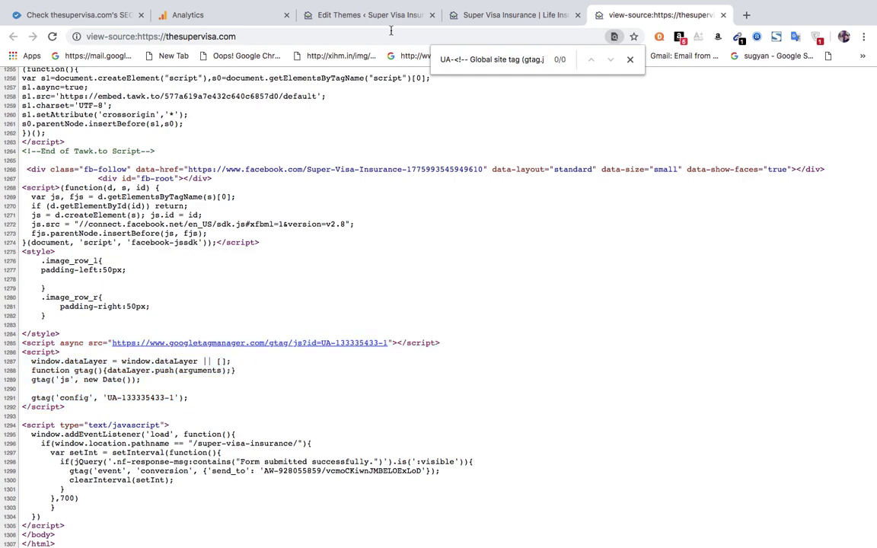
pyautogui.click(171, 16)
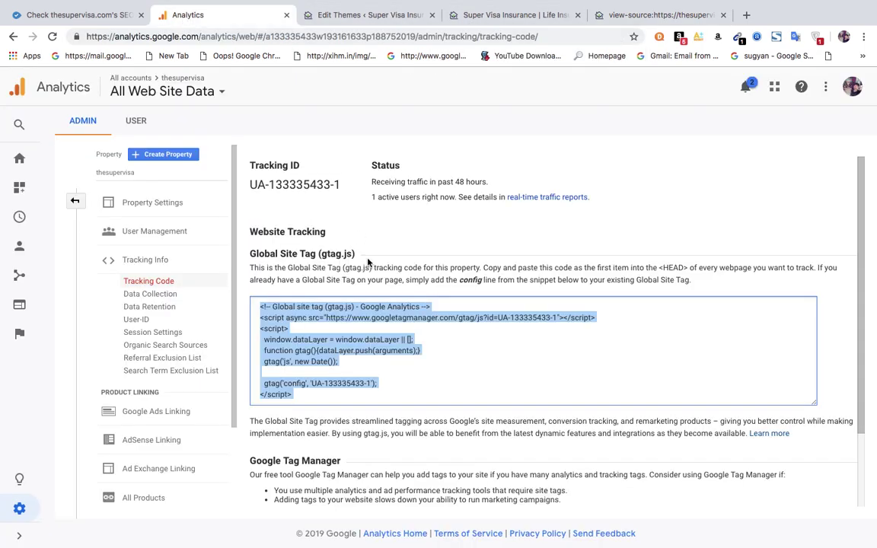
# Select the All Web Site Data view and open the Analytics Home report.
pyautogui.click(373, 319)
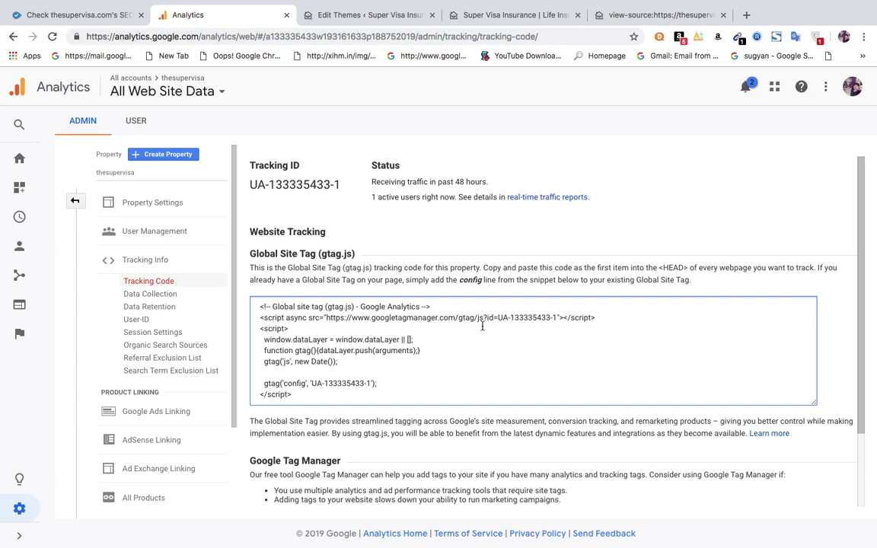
pyautogui.click(174, 91)
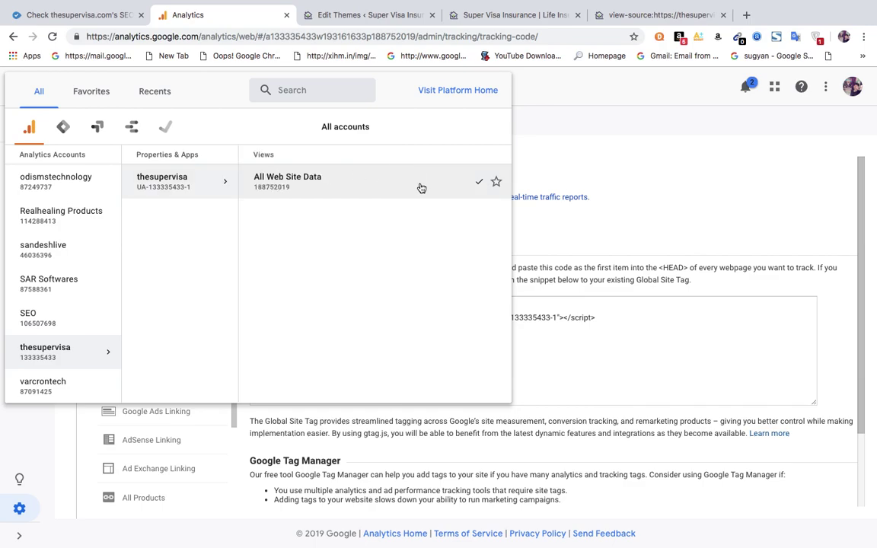
pyautogui.click(349, 188)
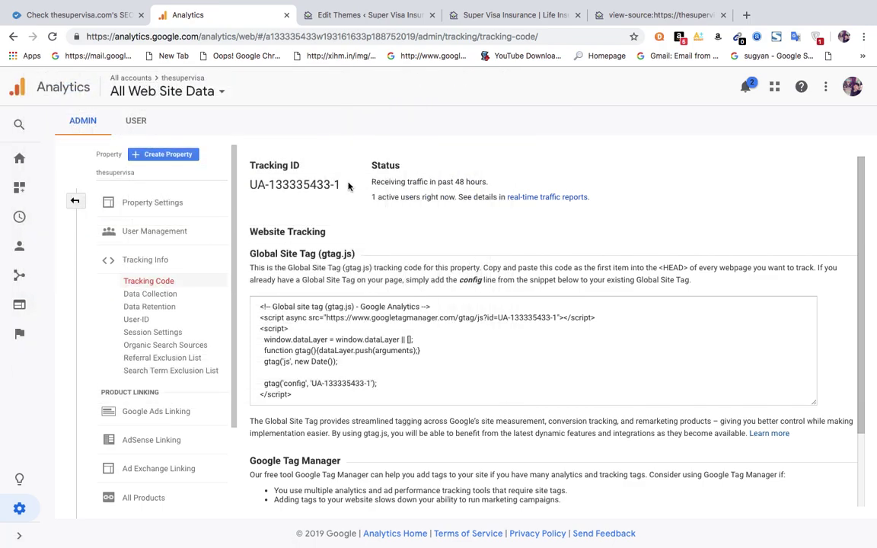
pyautogui.scroll(-3, 861, 448)
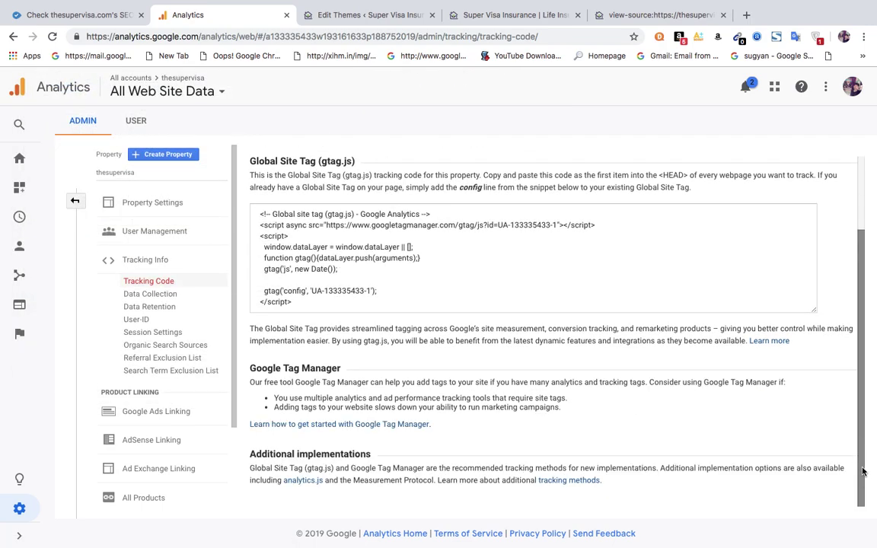
pyautogui.click(128, 206)
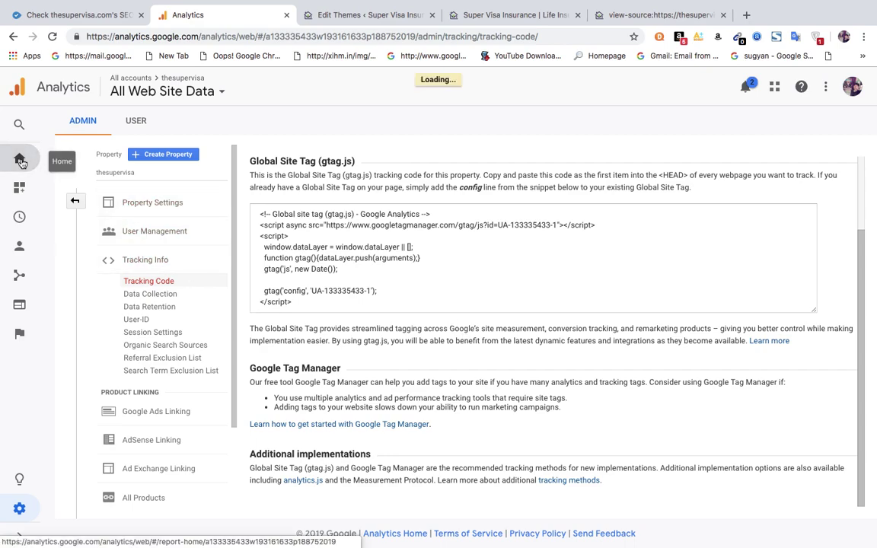
pyautogui.click(21, 163)
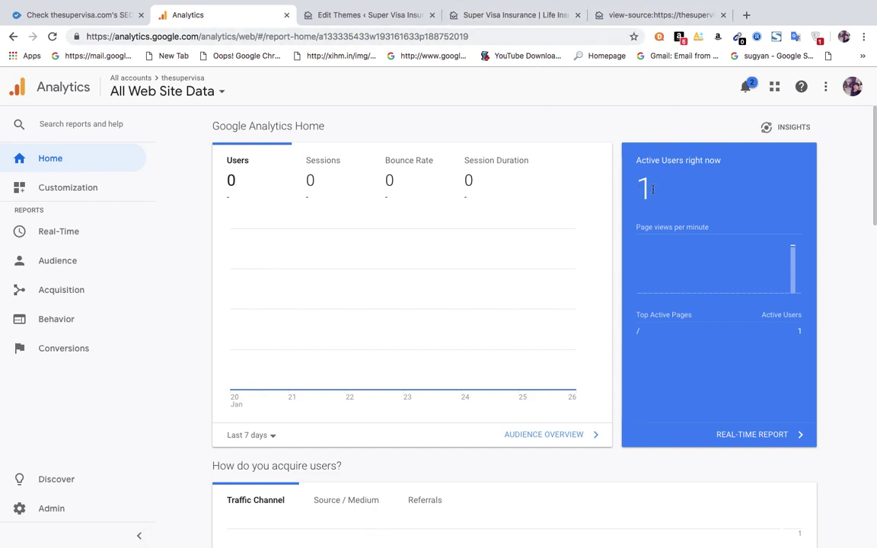
# Expand the Real-Time, Audience, Demographics, Mobile, Technology and Behavior report lists in the sidebar.
pyautogui.click(54, 232)
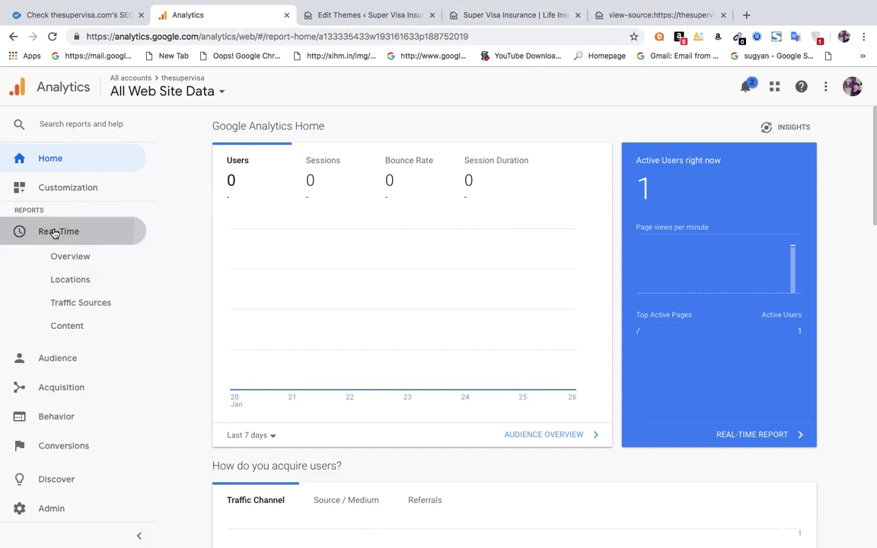
pyautogui.click(33, 404)
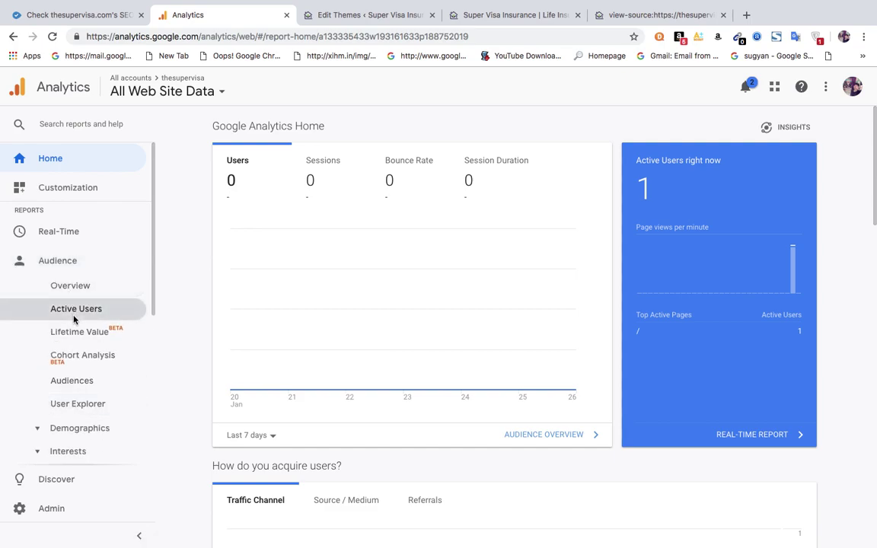
pyautogui.click(55, 441)
pyautogui.scroll(-5, 155, 325)
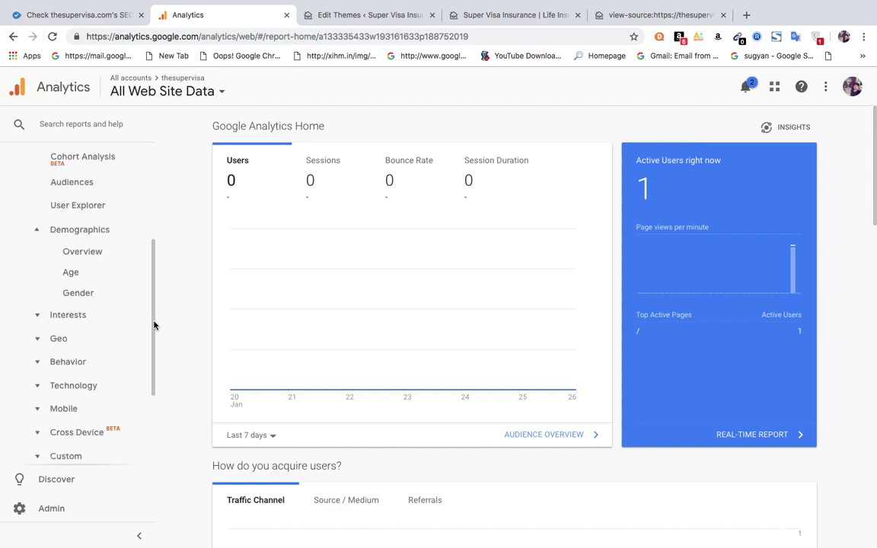
pyautogui.click(64, 309)
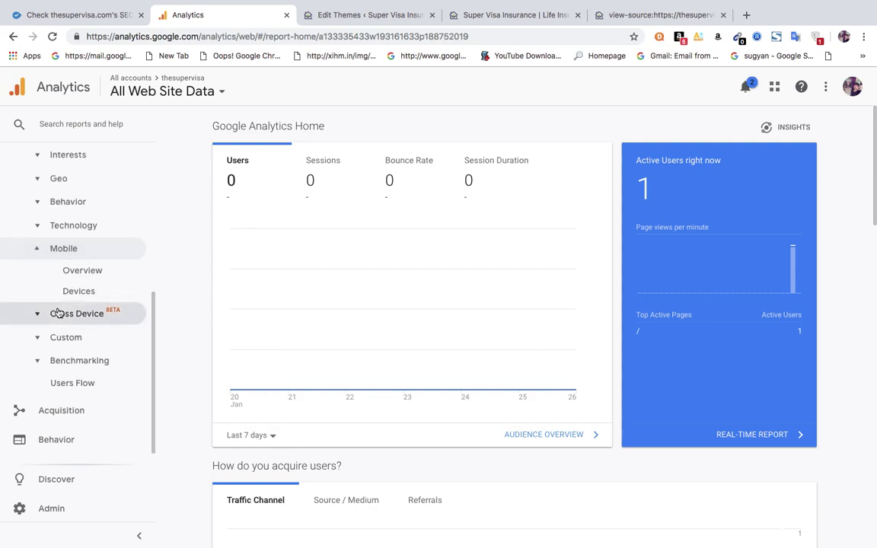
pyautogui.click(78, 233)
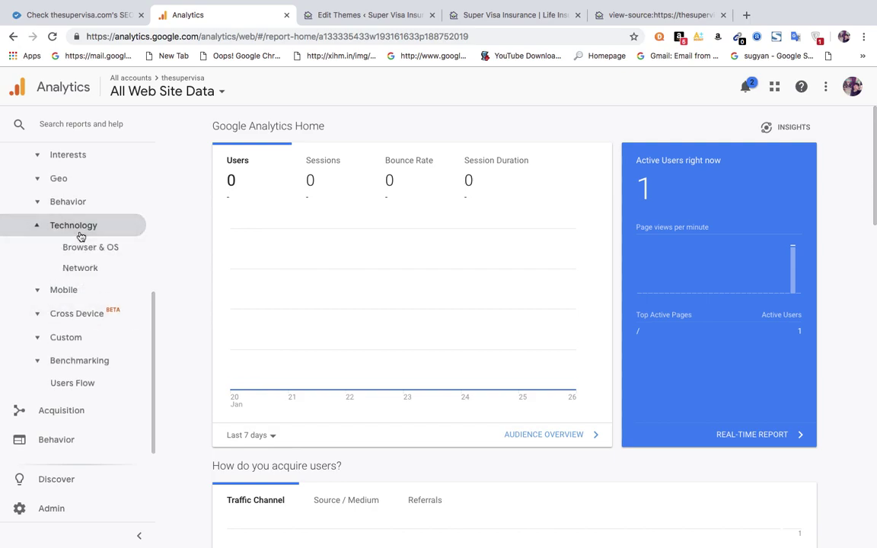
pyautogui.click(66, 200)
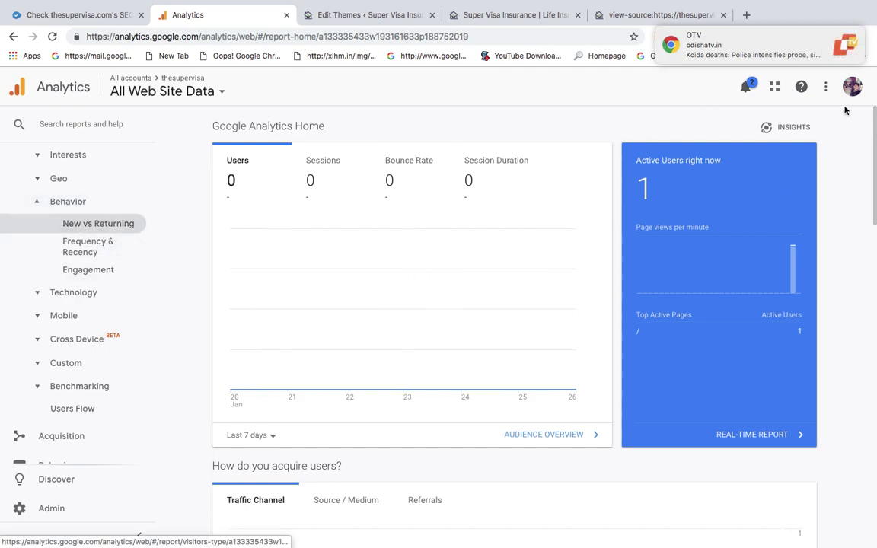
pyautogui.click(832, 43)
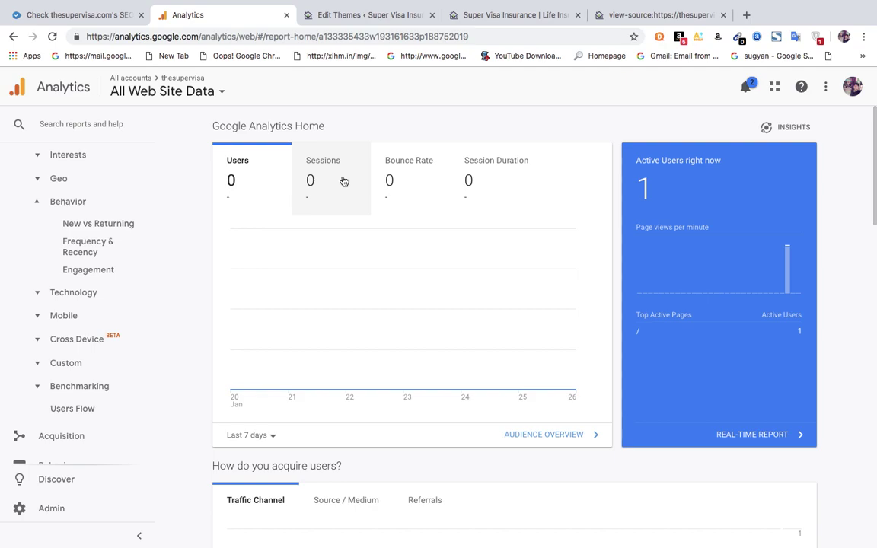
# Switch to the Edit Themes tab showing the saved gtag snippet at footer.php lines 153–160.
pyautogui.click(346, 17)
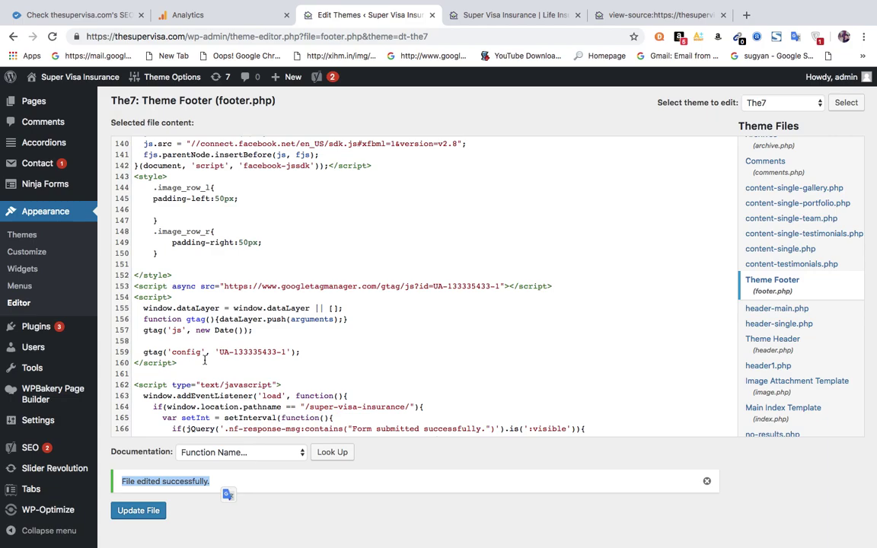
pyautogui.moveTo(599, 13)
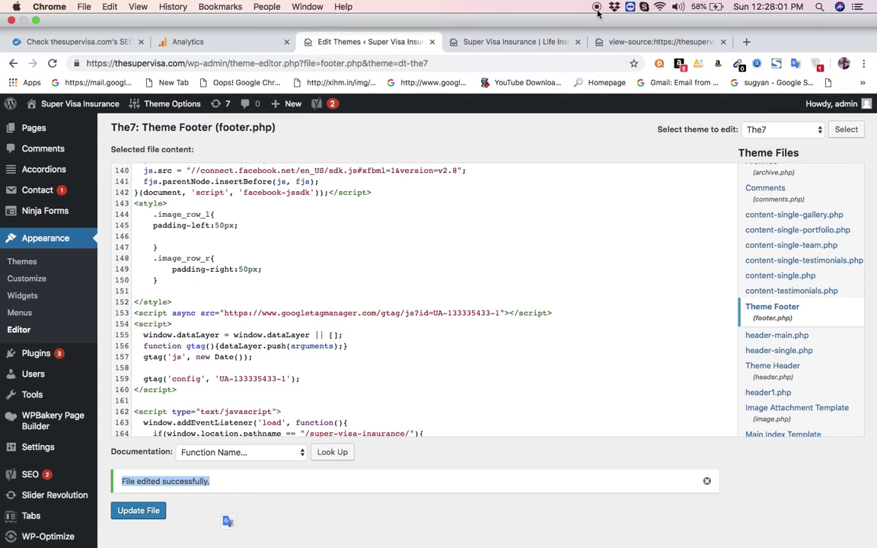